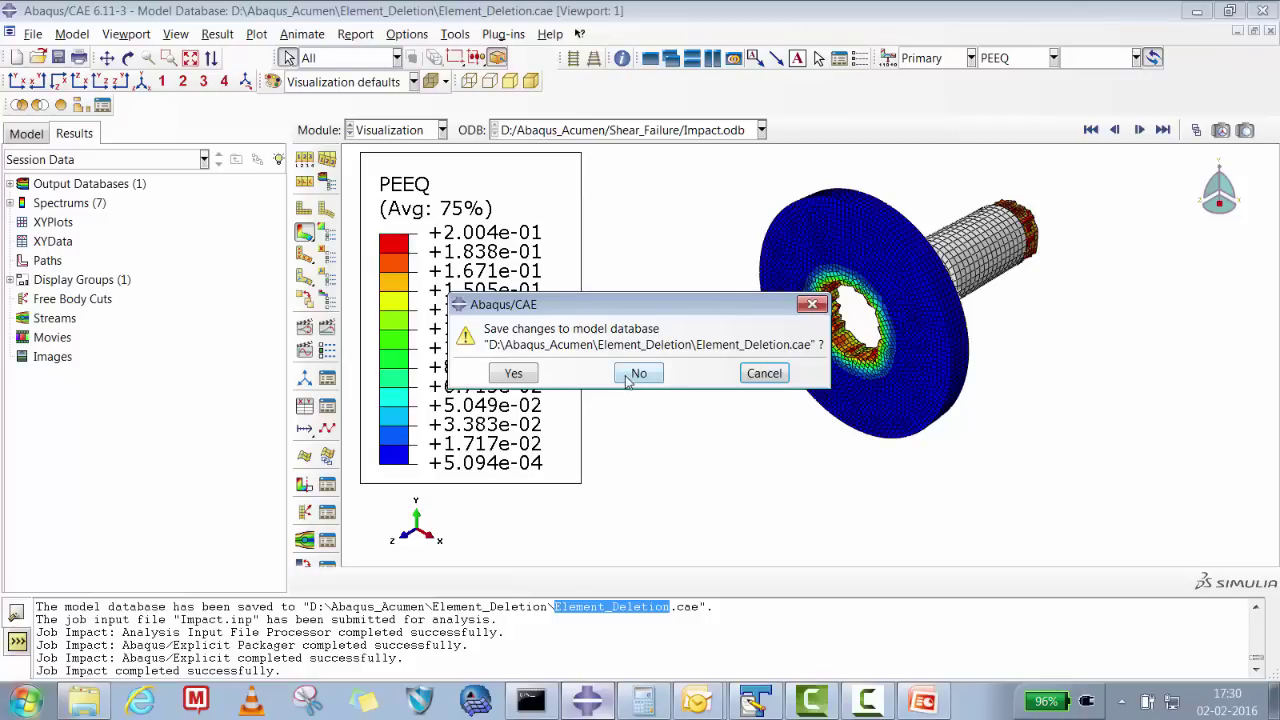
- Close the finished impact model without saving changes
click(628, 373)
- Keep the work directory at D:\Abaqus_Acumen\Shear_Failure
click(36, 37)
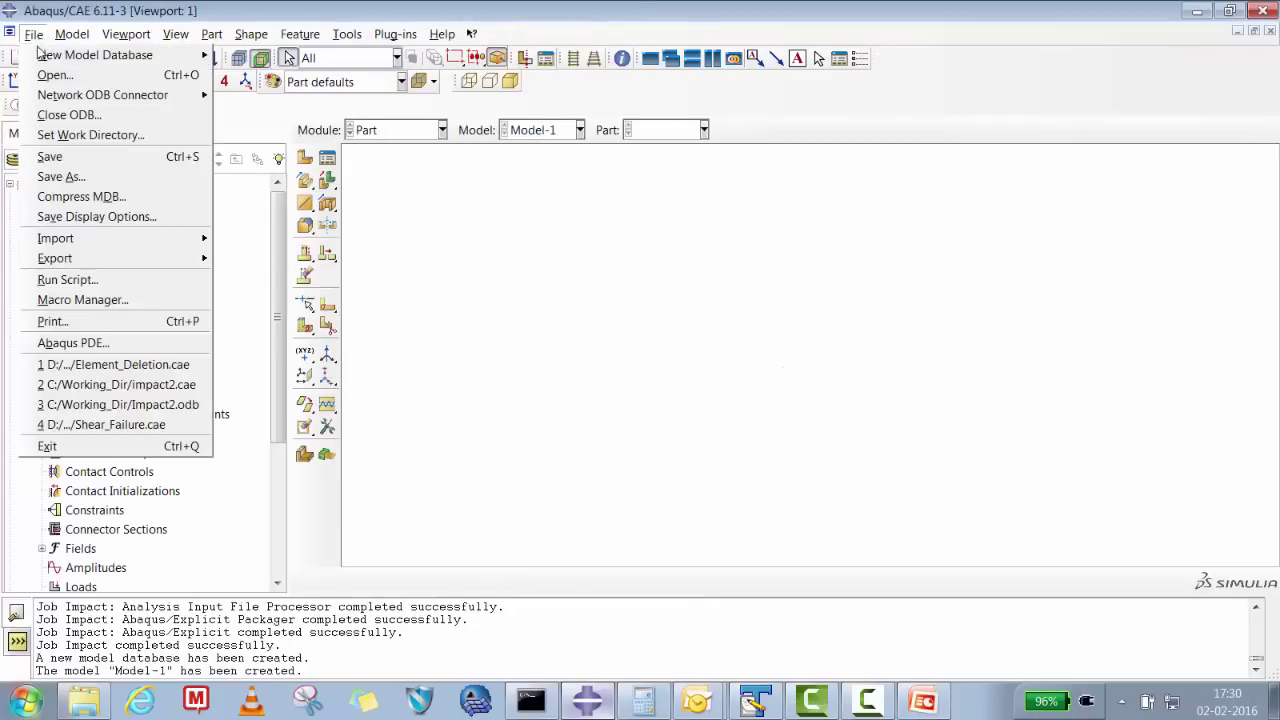
mouse_move(43, 58)
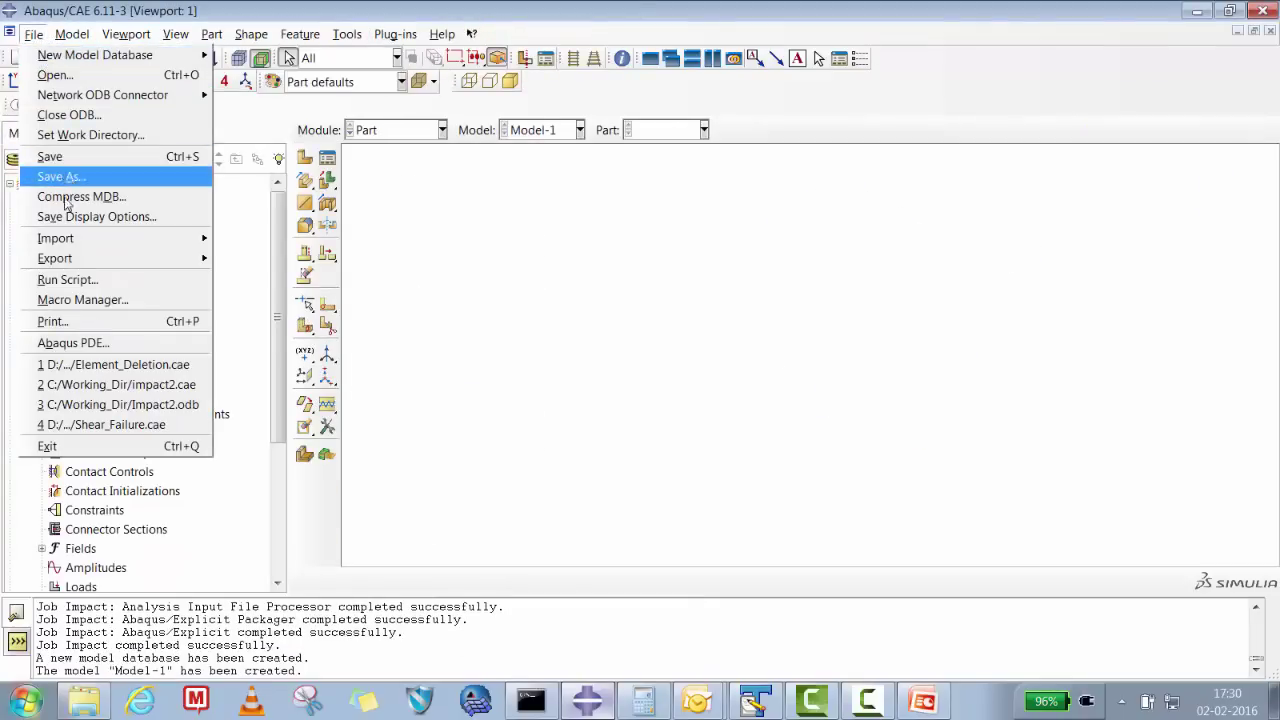
click(68, 142)
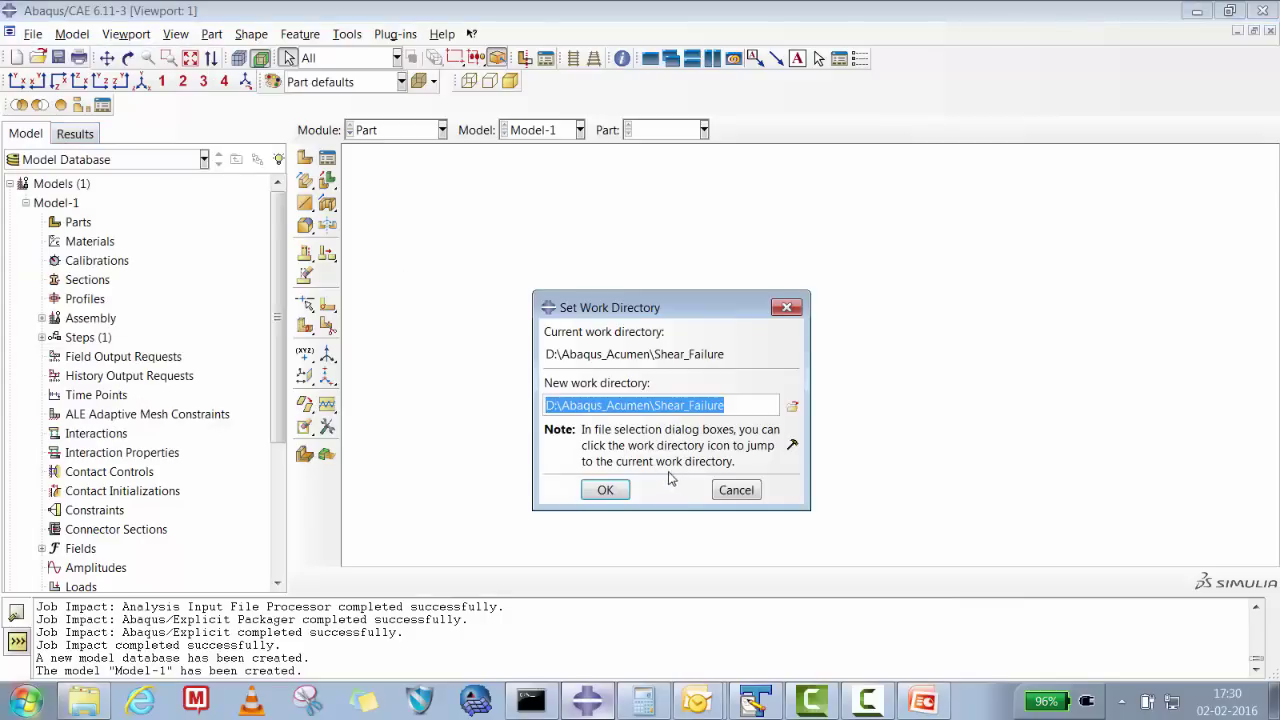
click(603, 489)
click(33, 34)
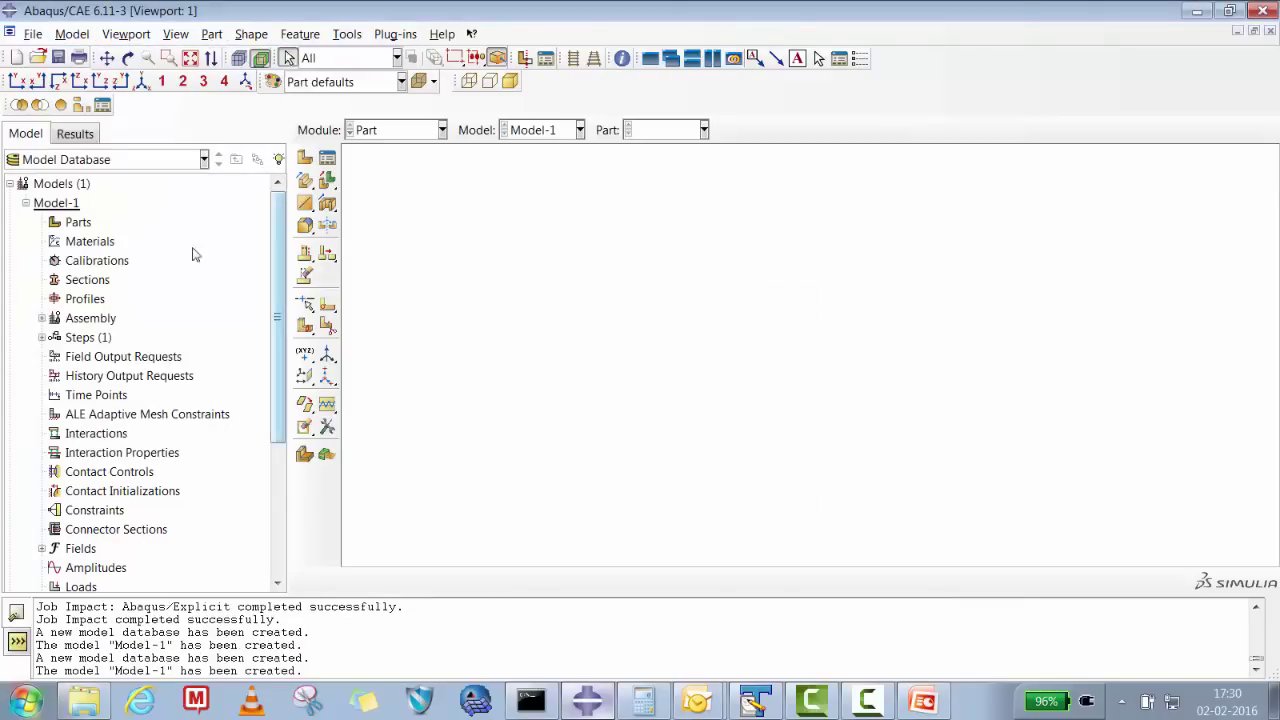
- In a new model database, create part Circular_Disc as a deformable solid extrusion
click(77, 222)
right_click(77, 222)
click(112, 253)
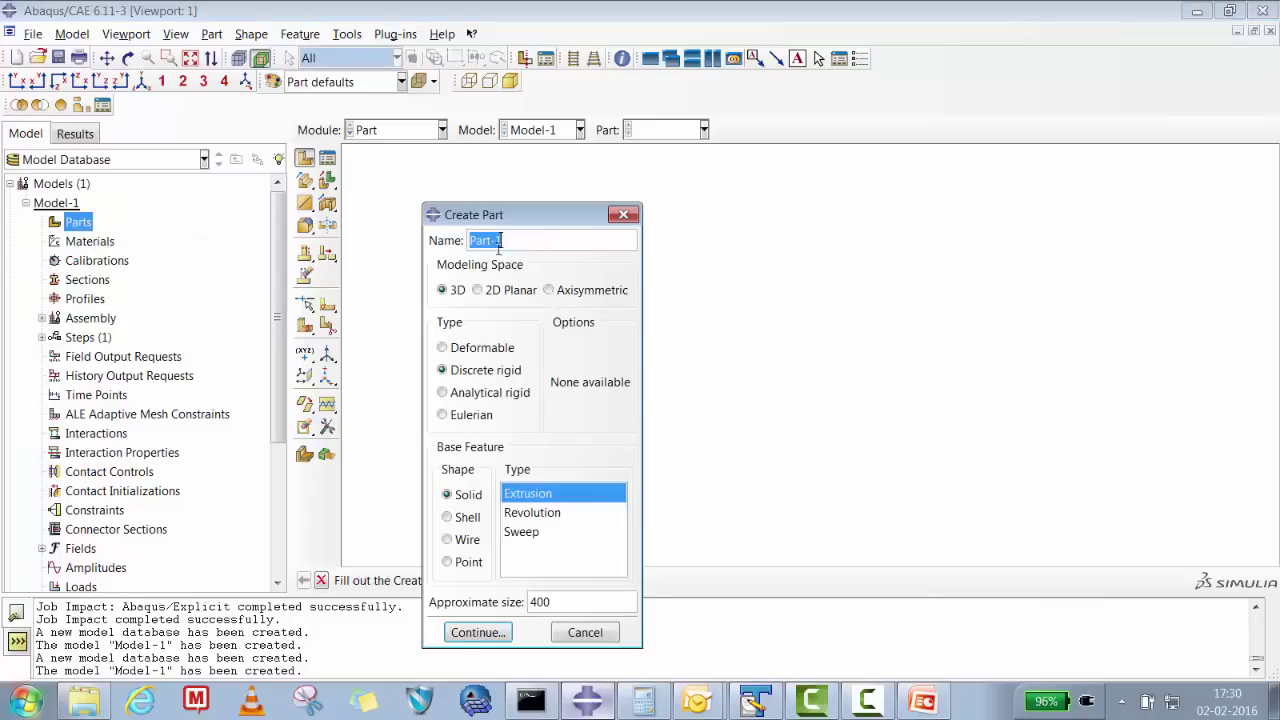
text(Circular_Disc)
click(466, 349)
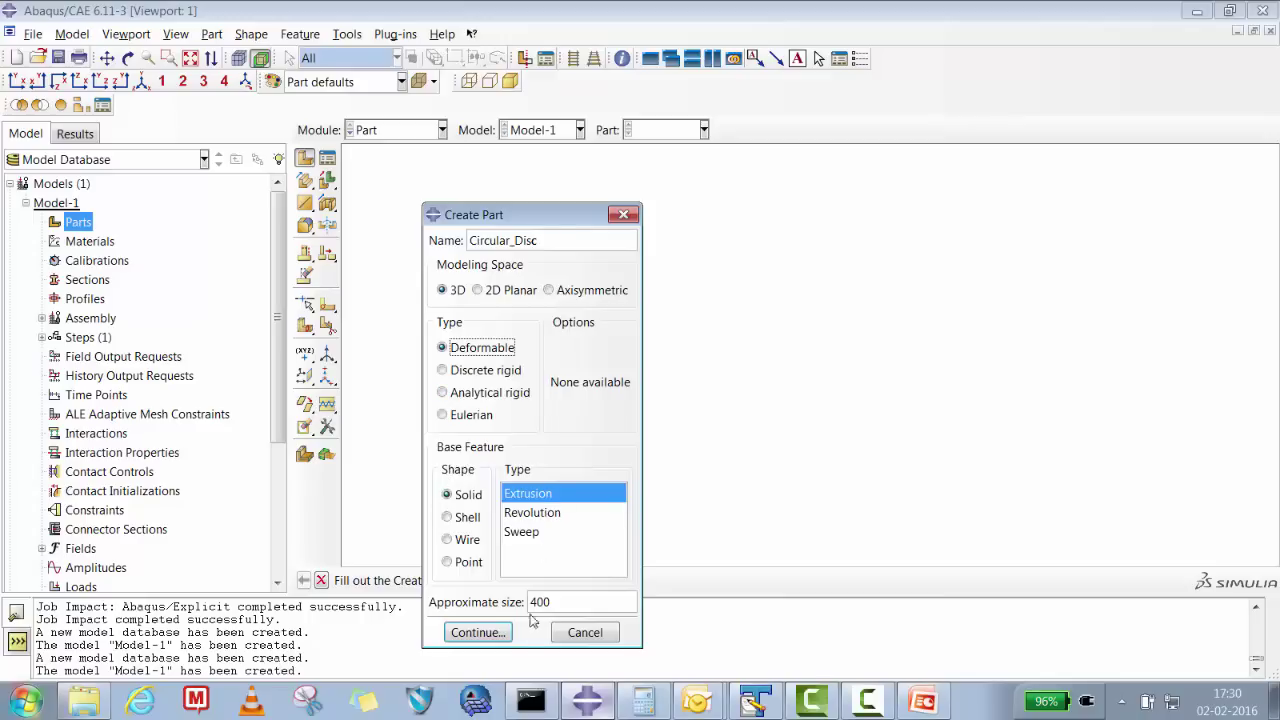
click(465, 633)
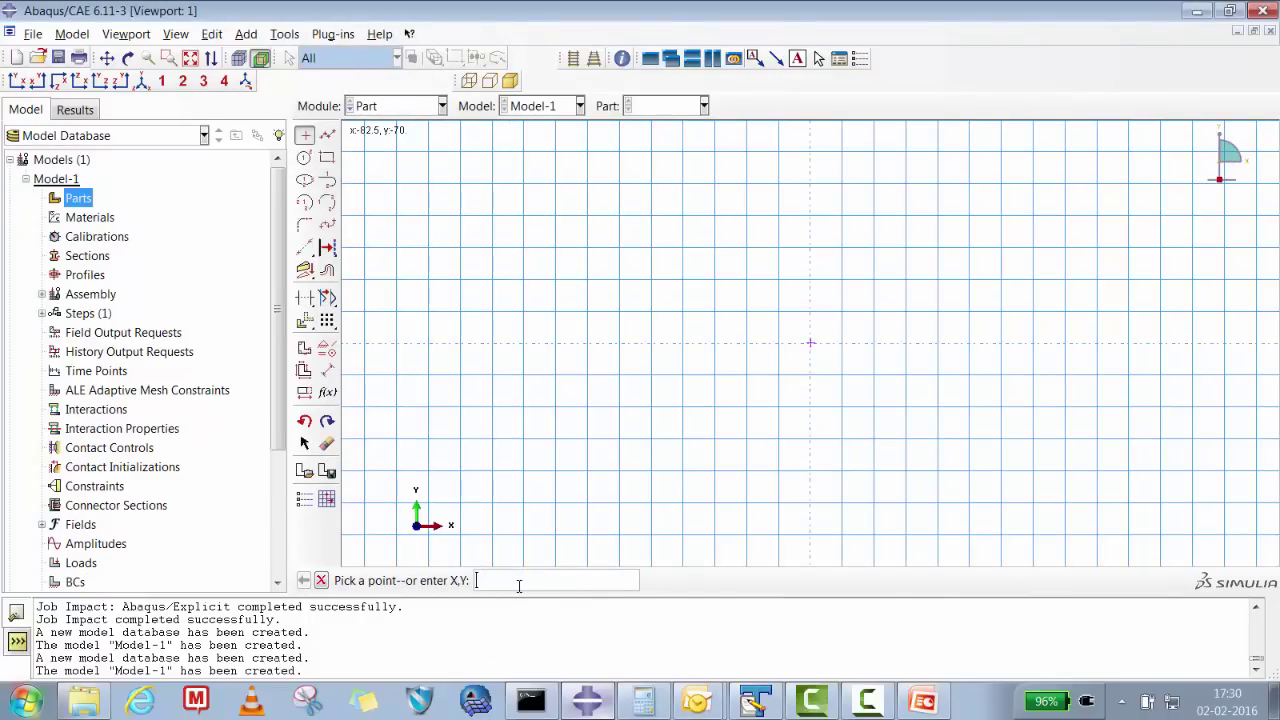
- Sketch a circle centred at the origin and dimension its radius to 50
click(304, 157)
click(810, 345)
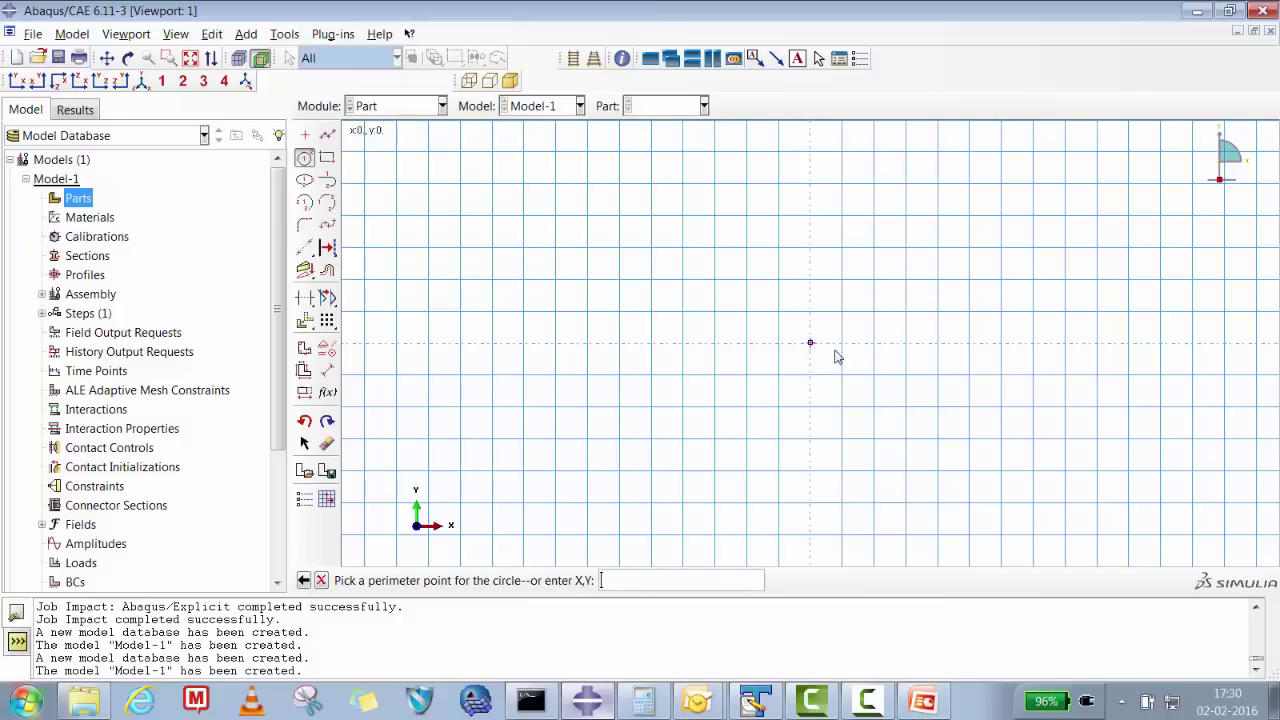
click(1001, 355)
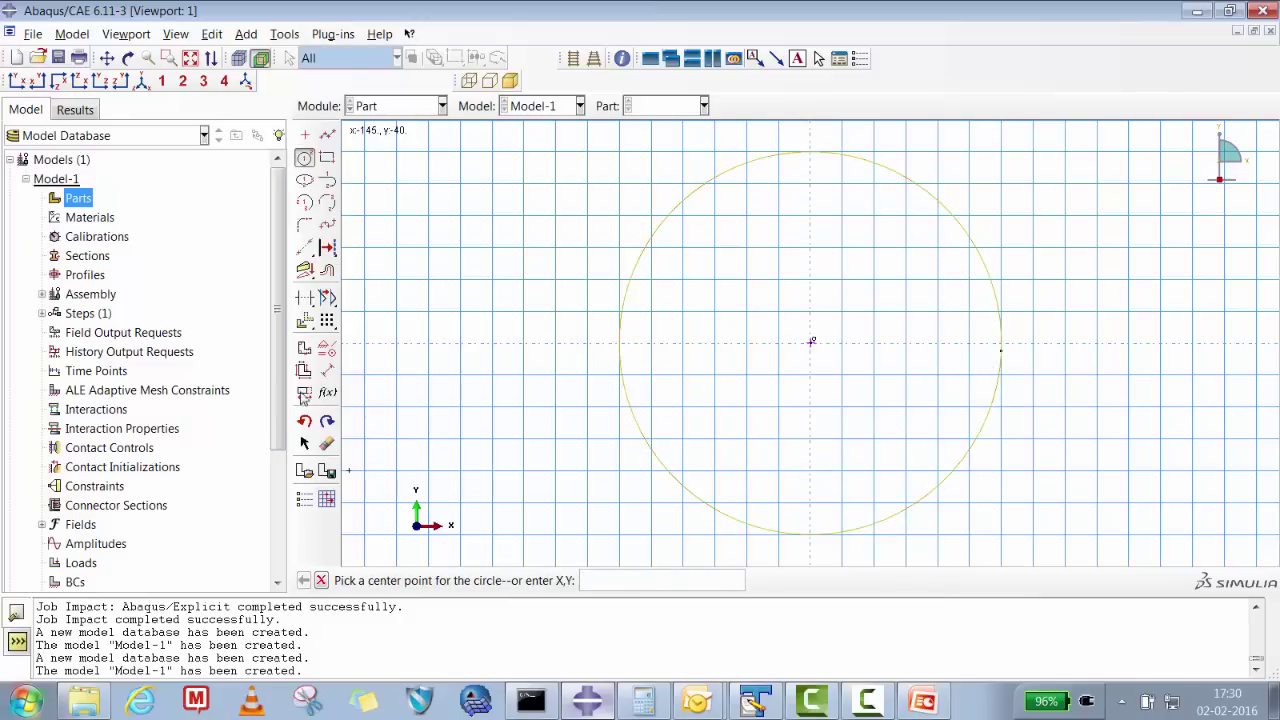
click(327, 370)
click(659, 465)
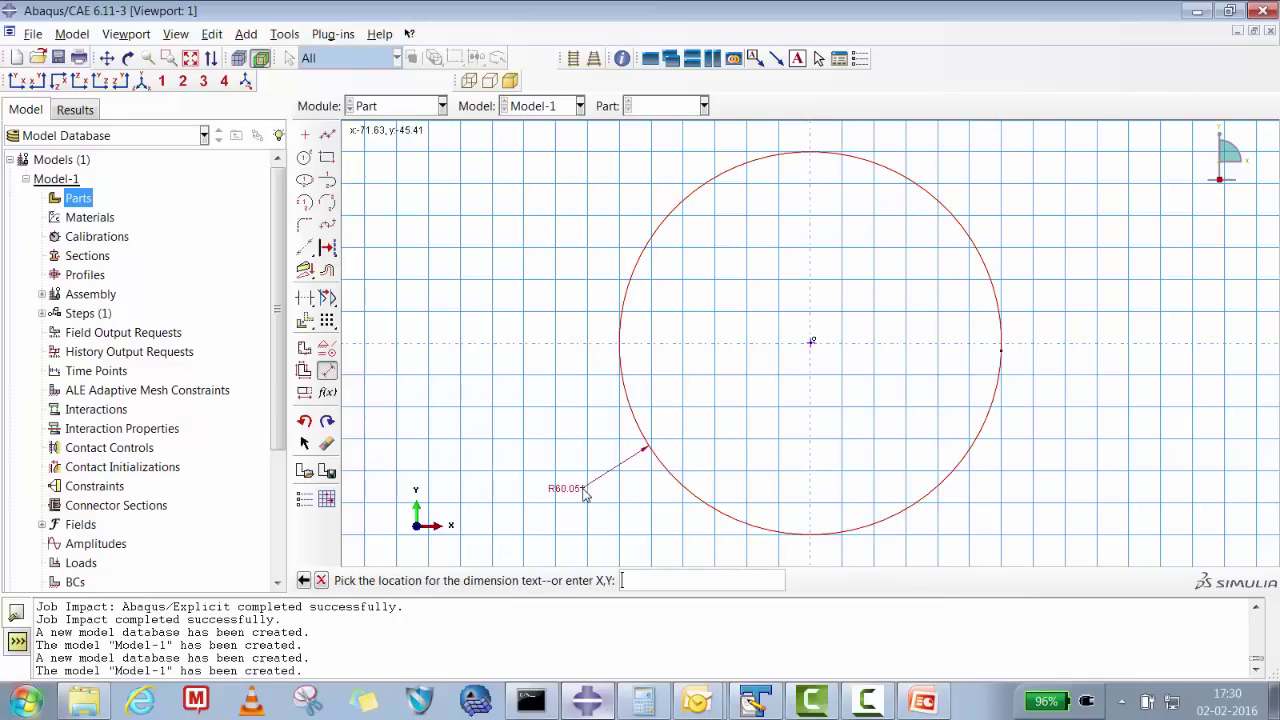
click(600, 495)
text(50)
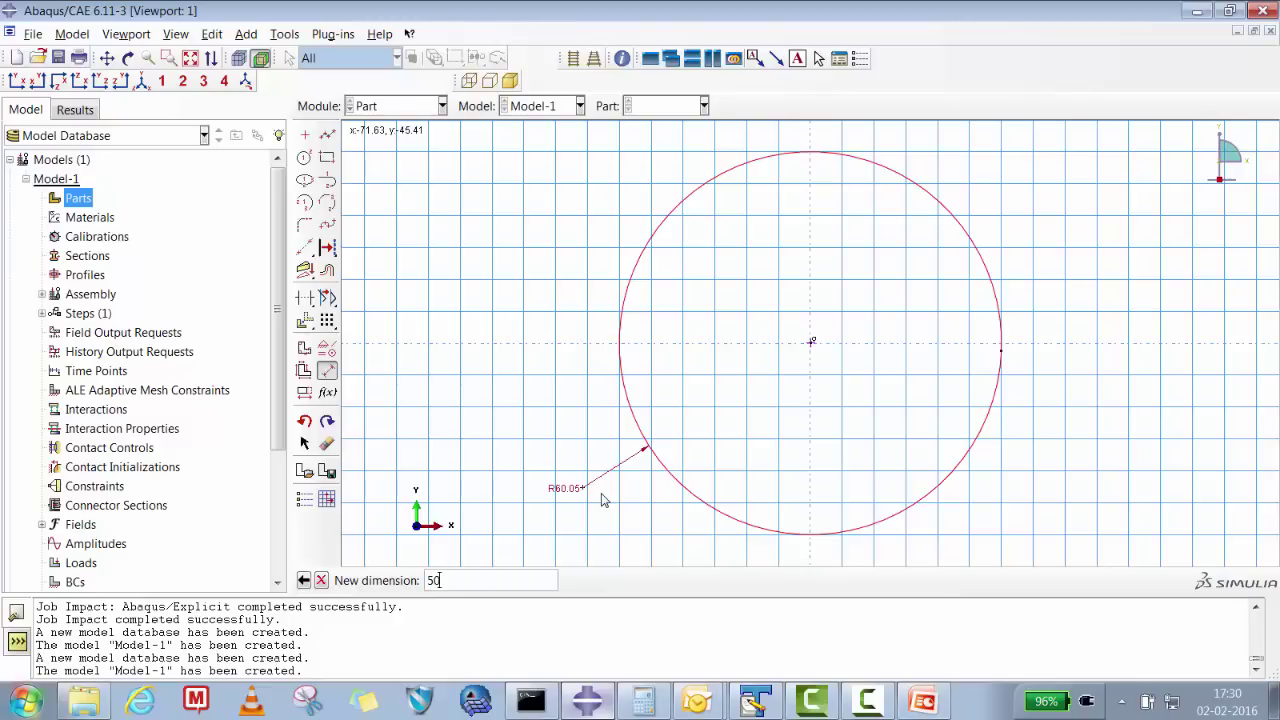
key(Return)
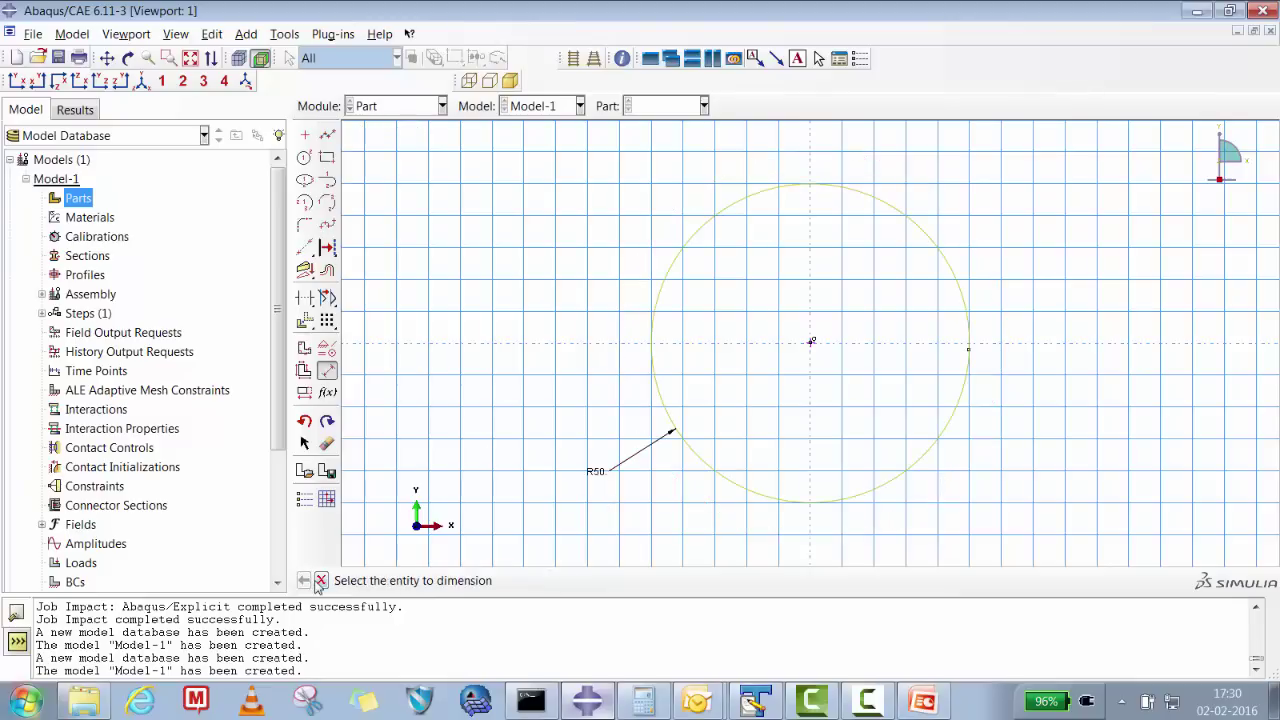
click(321, 580)
- Finish the sketch and extrude the disc 10 deep
click(570, 581)
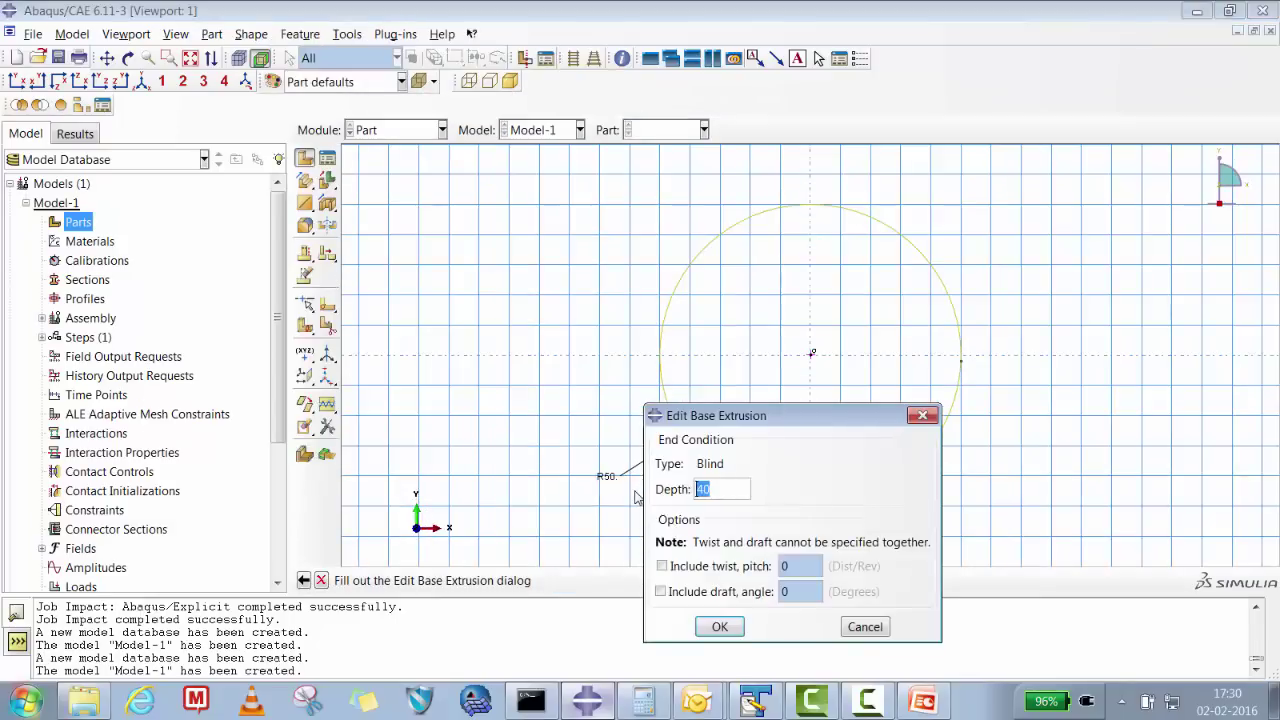
text(10)
click(720, 626)
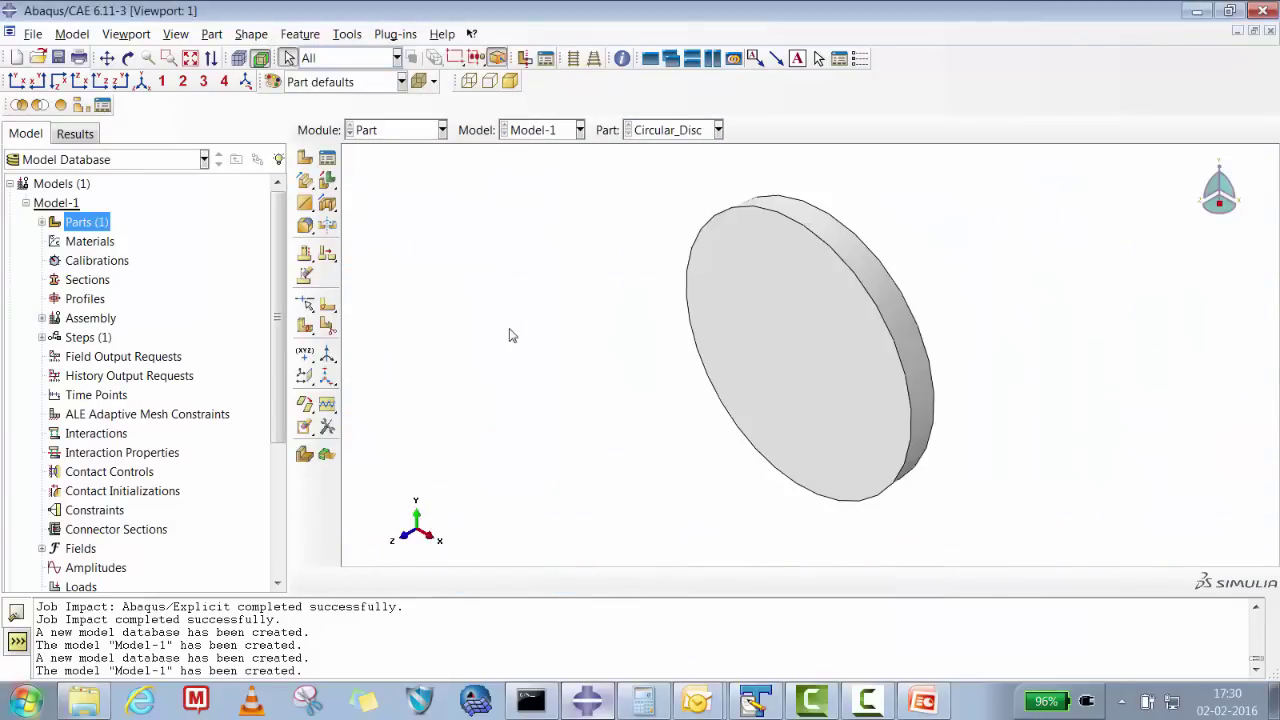
click(42, 222)
- Create a material named Steel and enter its mass density
click(80, 262)
right_click(73, 270)
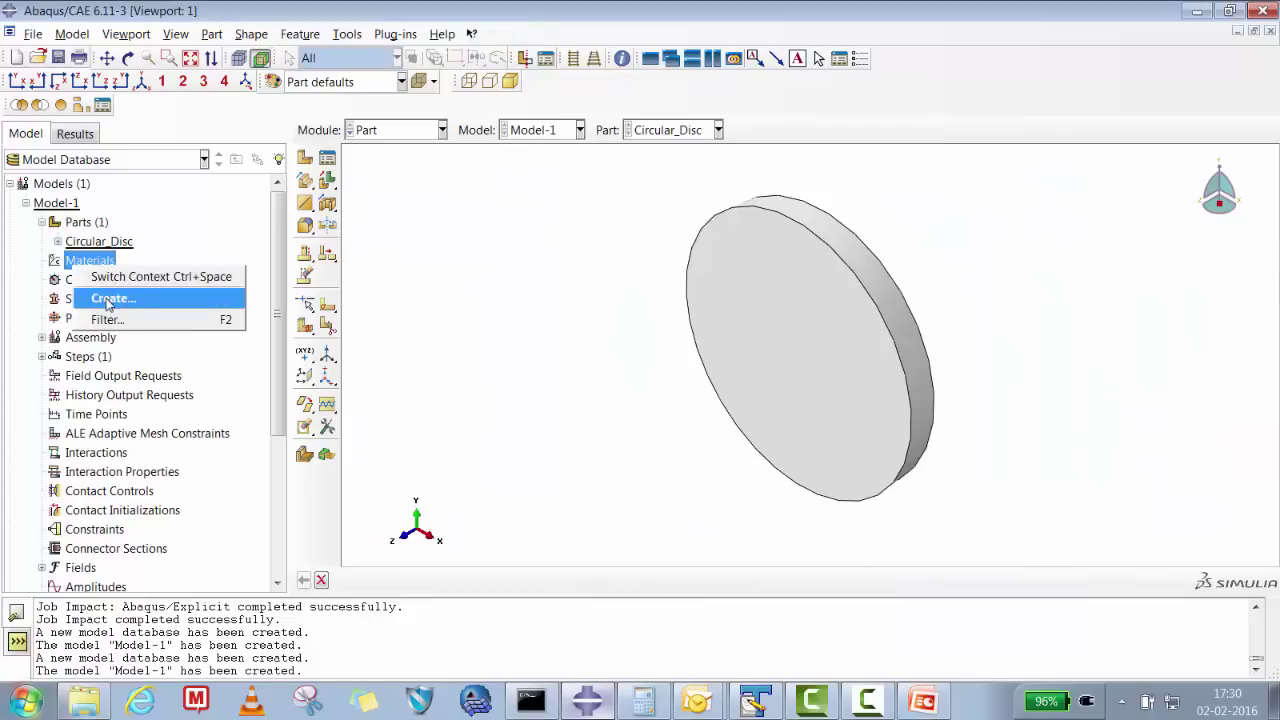
click(108, 298)
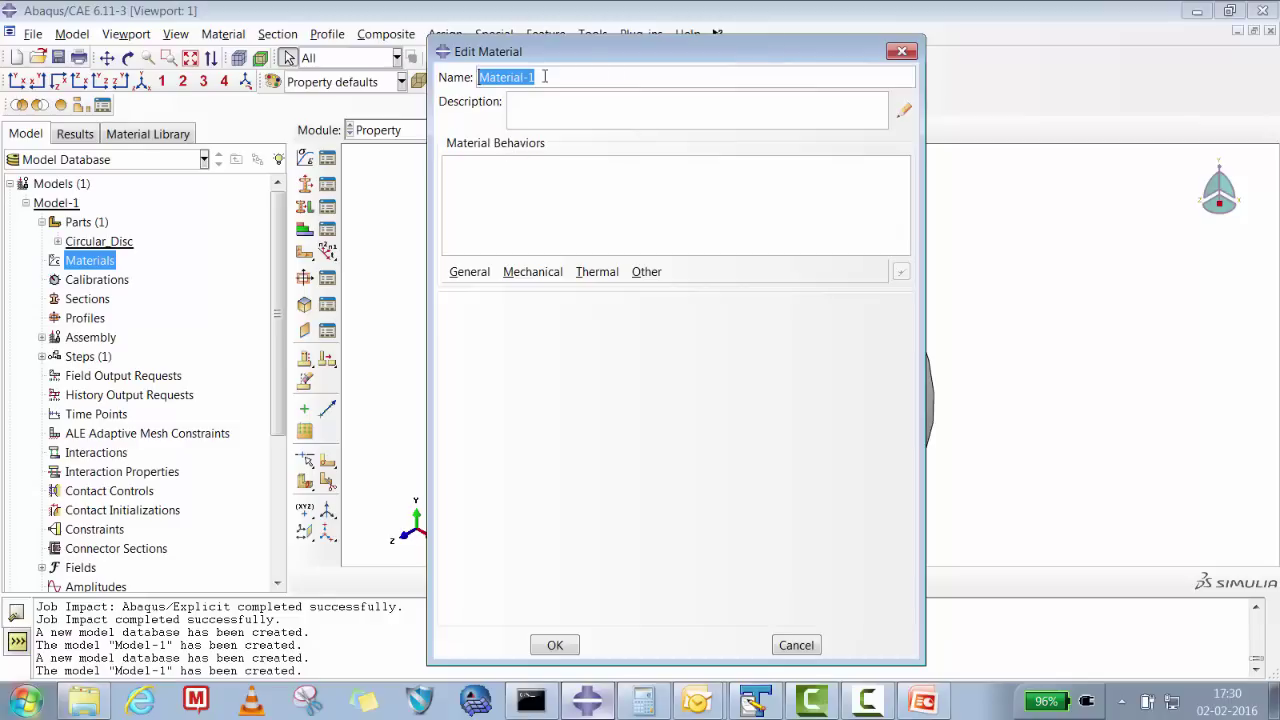
text(Steel)
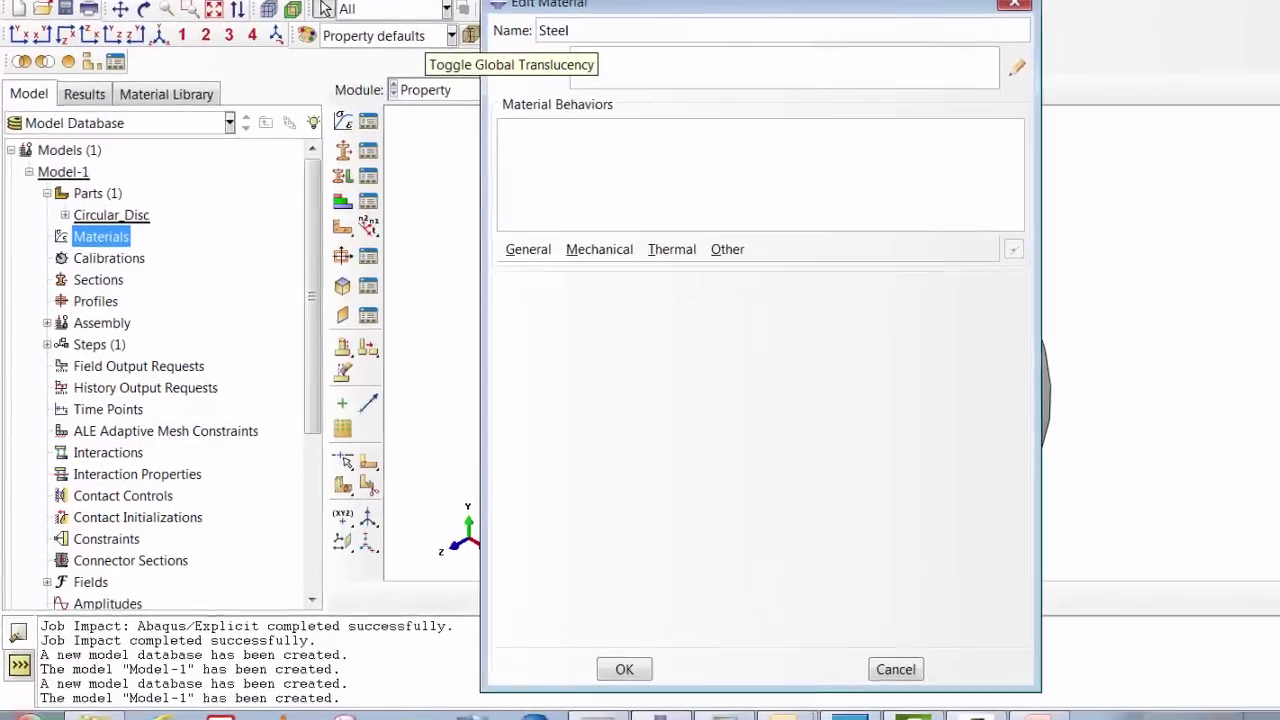
click(480, 273)
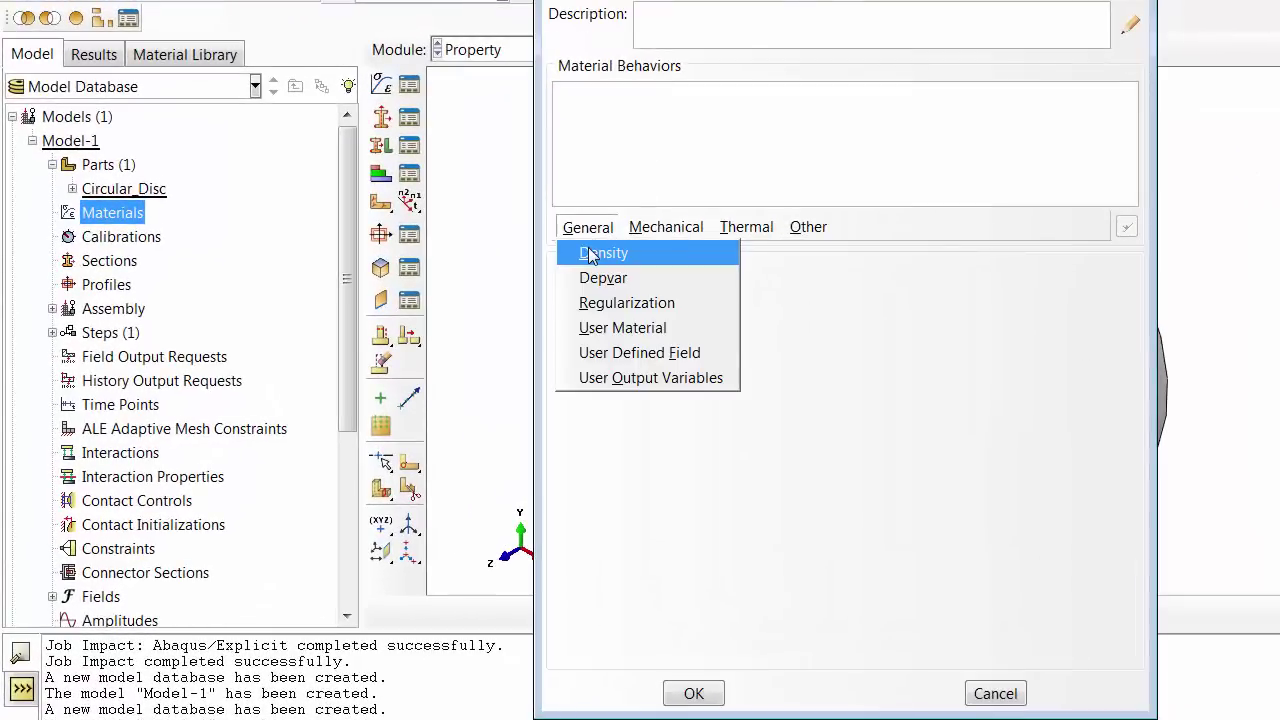
click(603, 253)
click(605, 459)
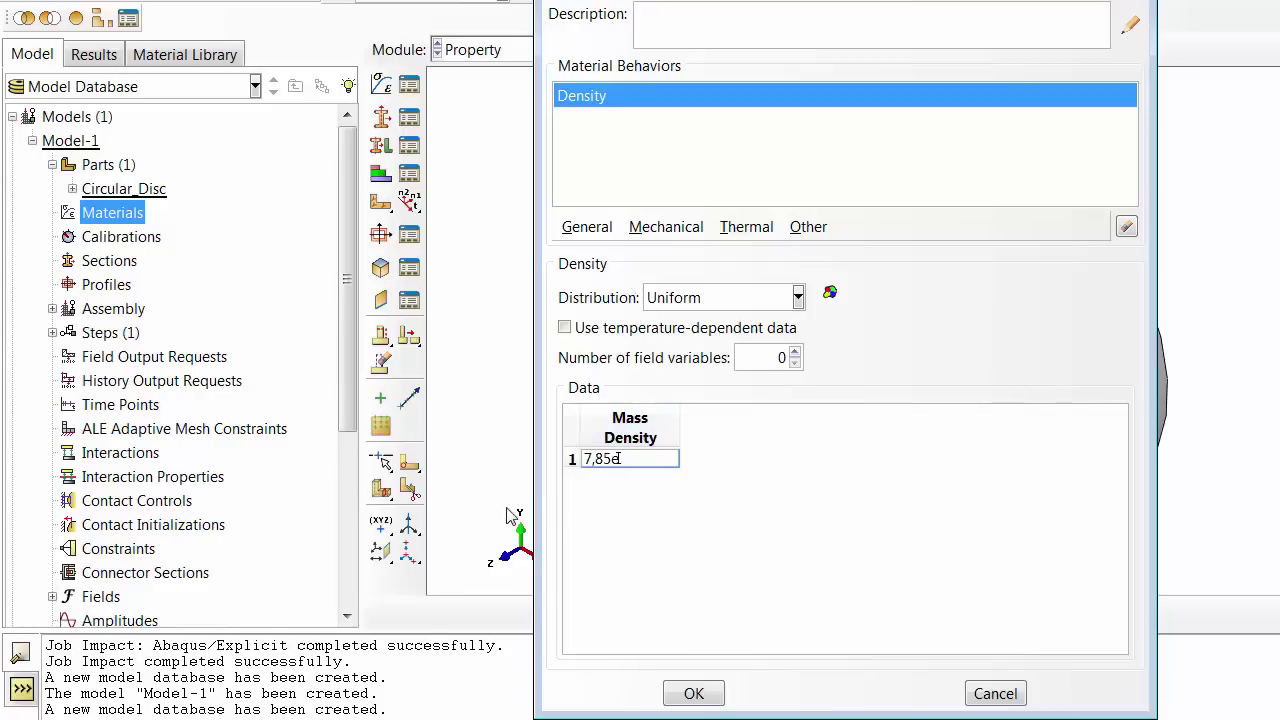
key(BackSpace)
key(BackSpace)
key(BackSpace)
key(BackSpace)
- Give Steel elastic data: Young's modulus 210e03, Poisson's ratio 0.3
click(660, 228)
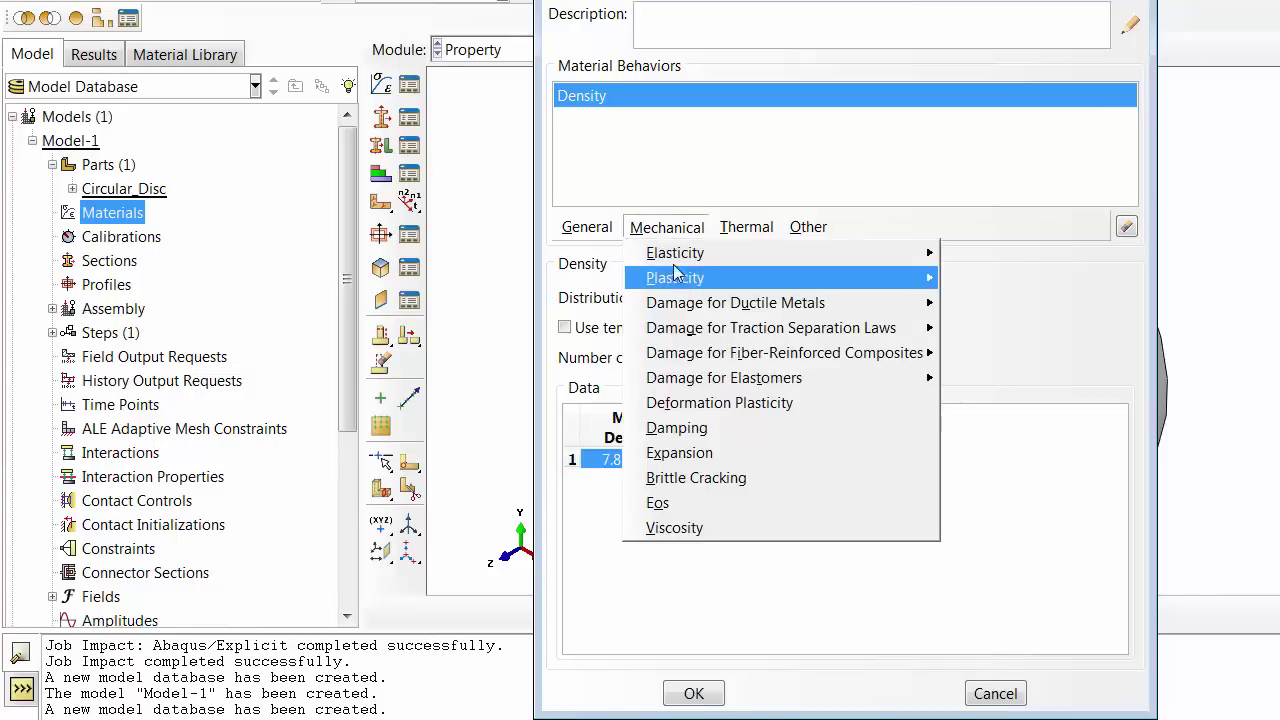
mouse_move(686, 249)
click(980, 251)
click(606, 547)
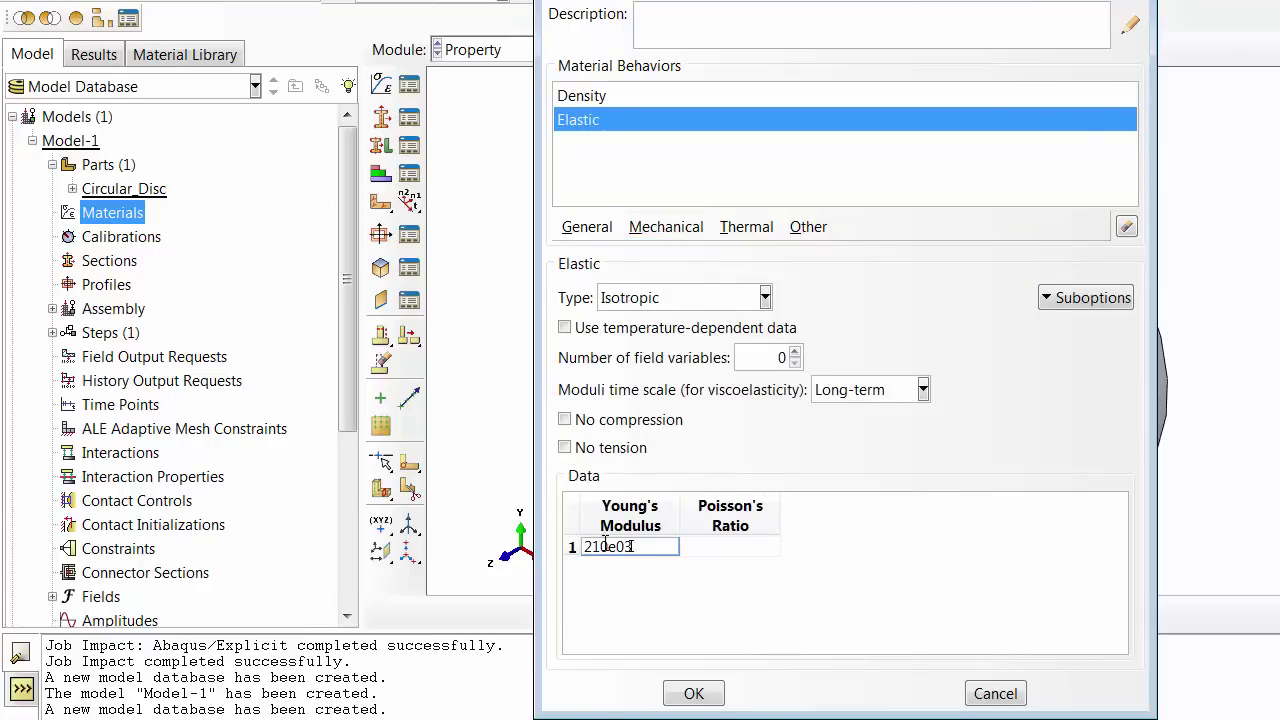
click(704, 556)
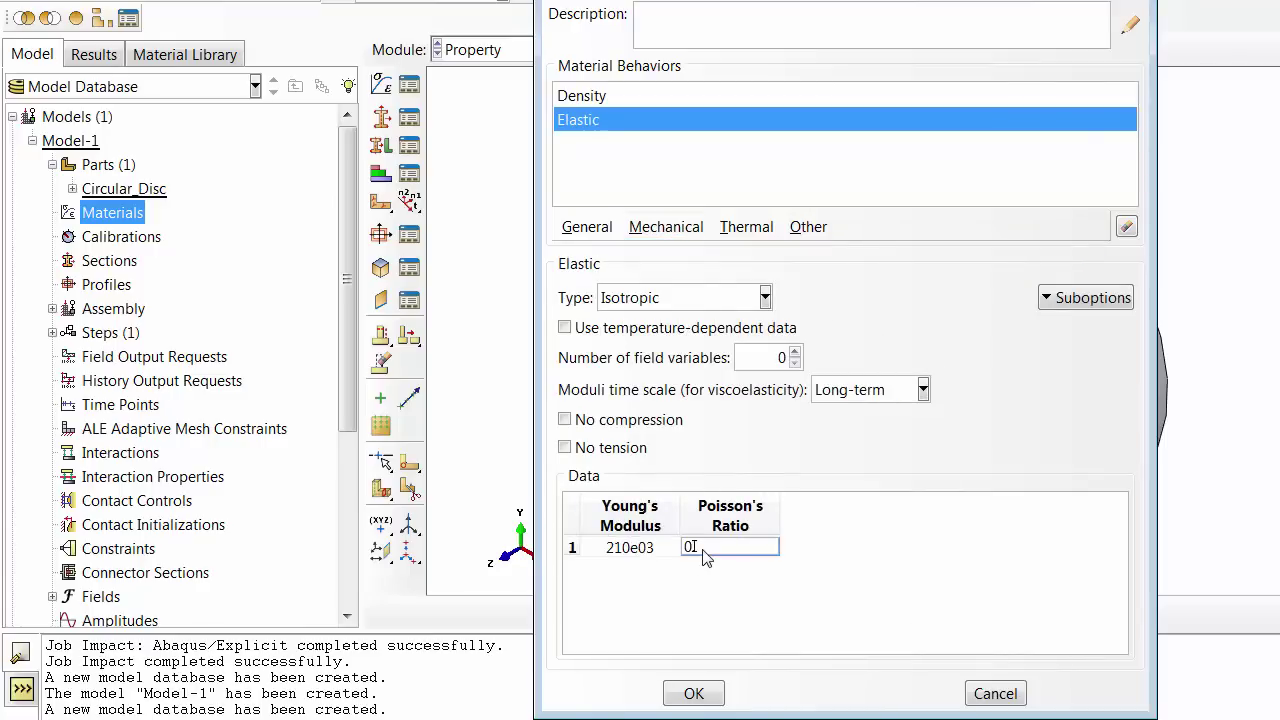
- Add plastic data with yield stresses 120 and 240, and save the Steel material
click(666, 228)
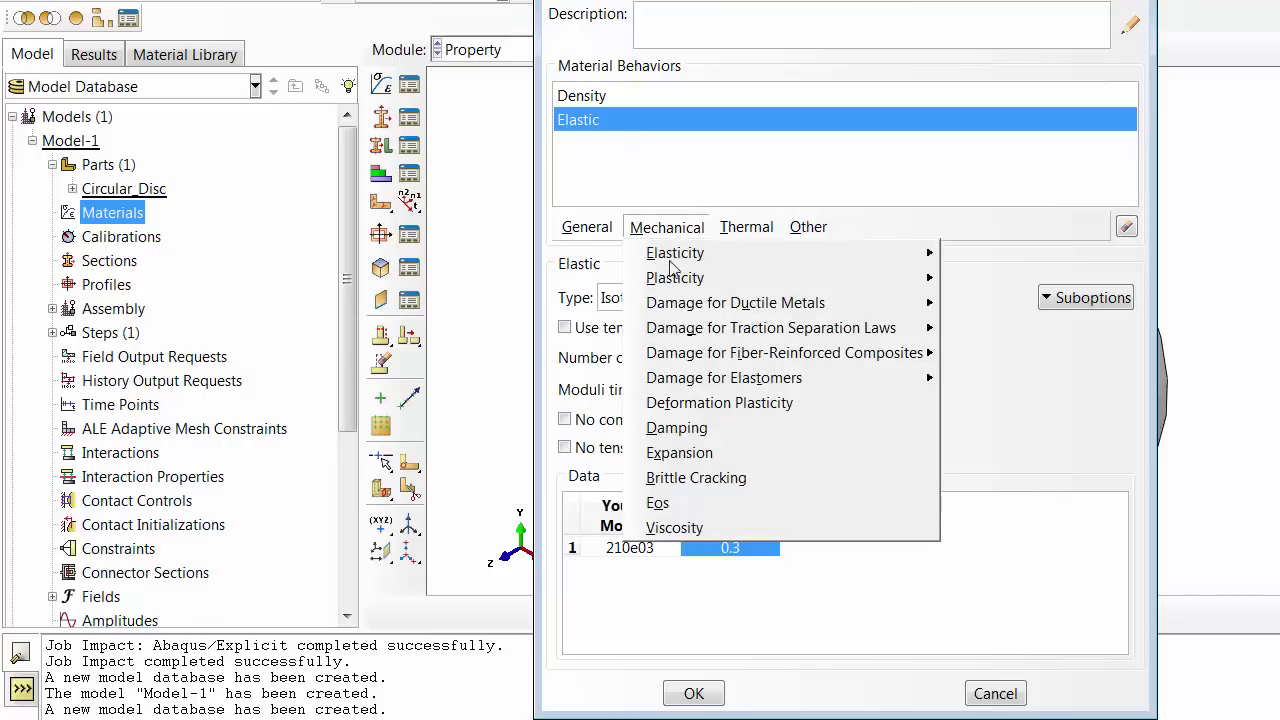
mouse_move(849, 280)
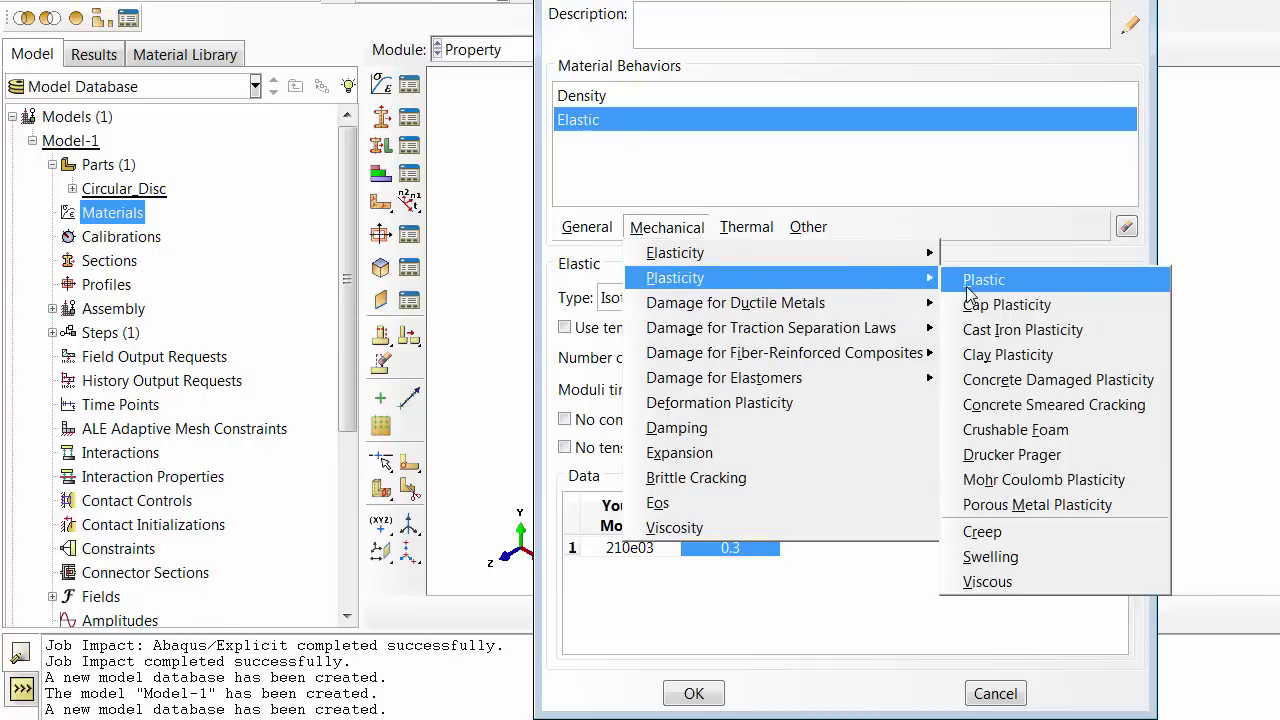
click(985, 275)
click(606, 488)
text(12)
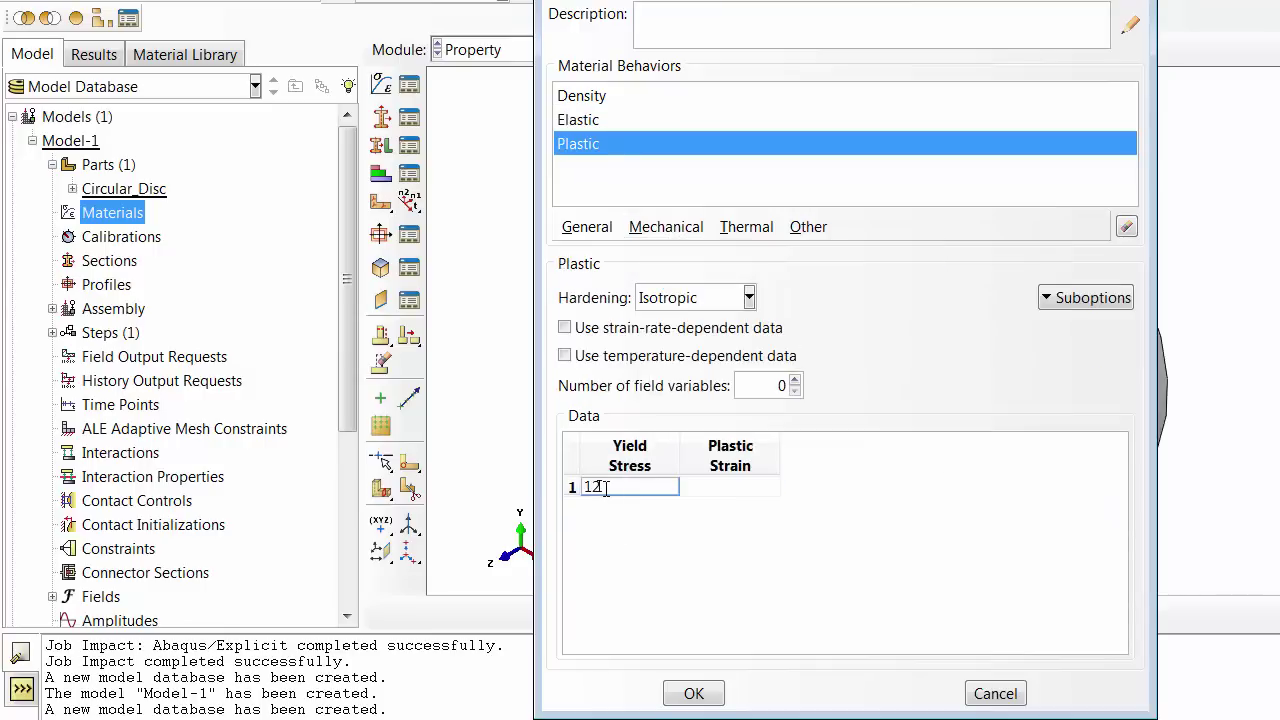
text(0)
click(714, 488)
text(0)
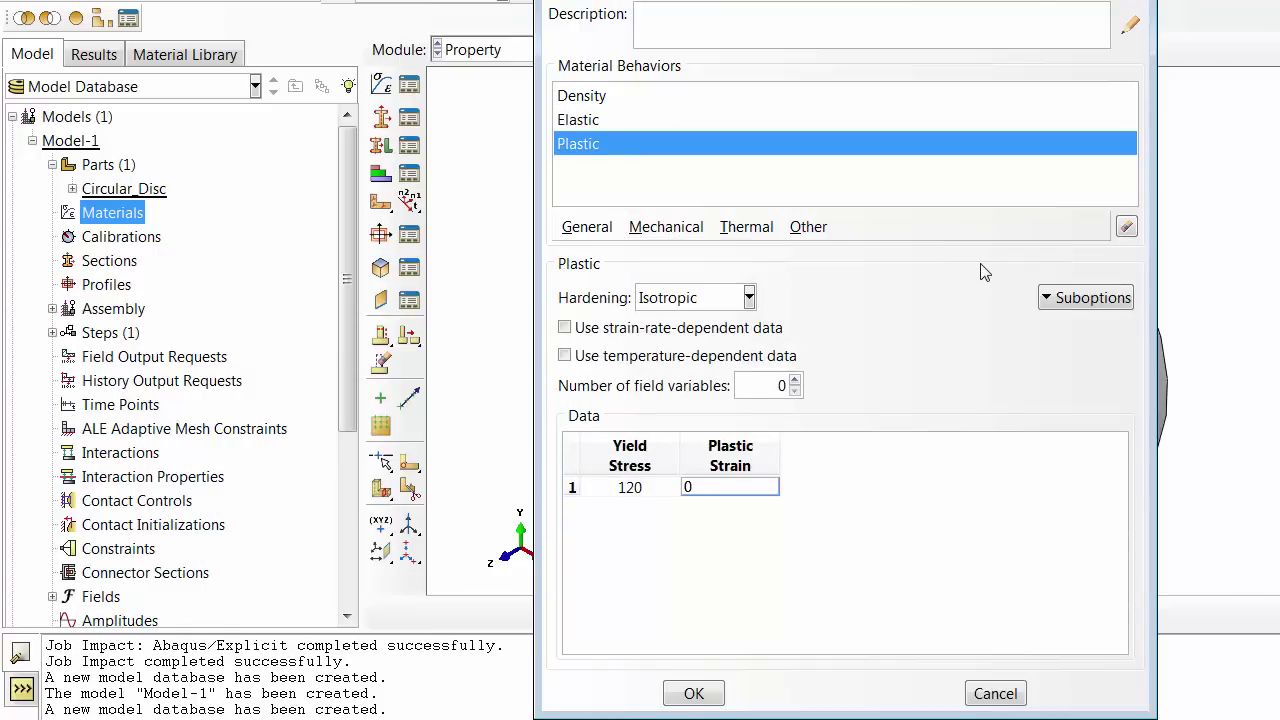
key(Tab)
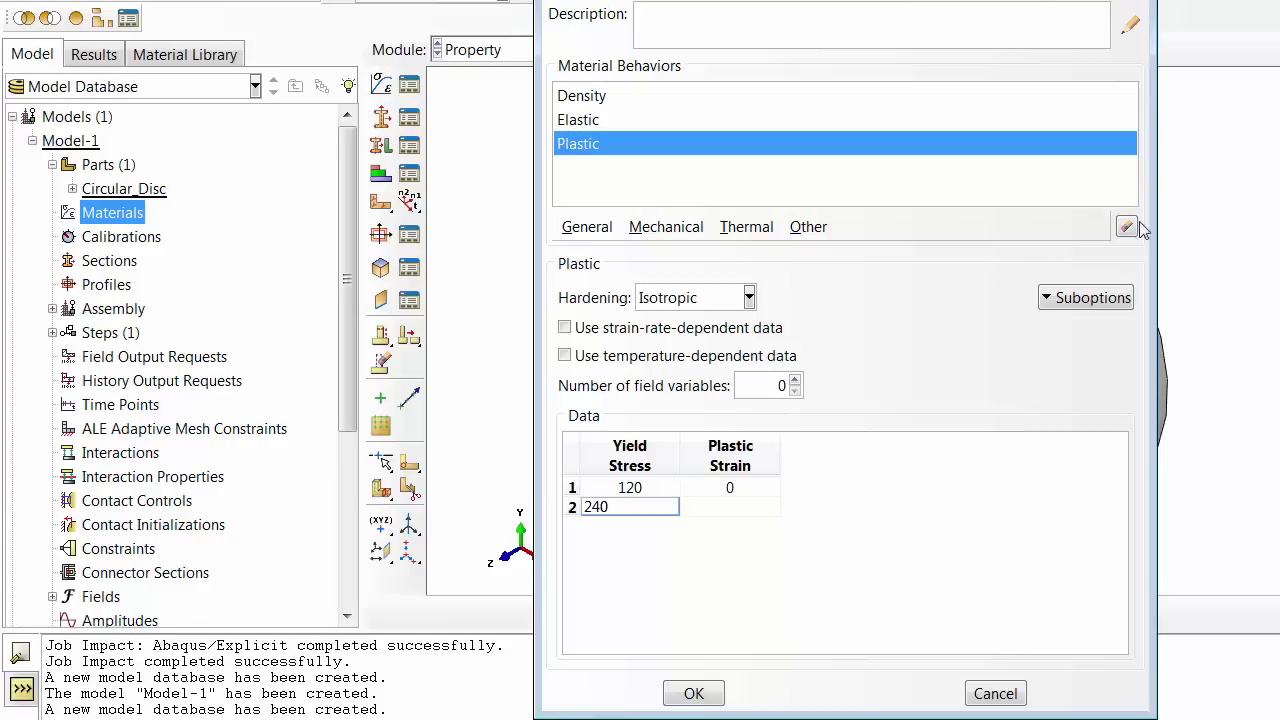
click(750, 512)
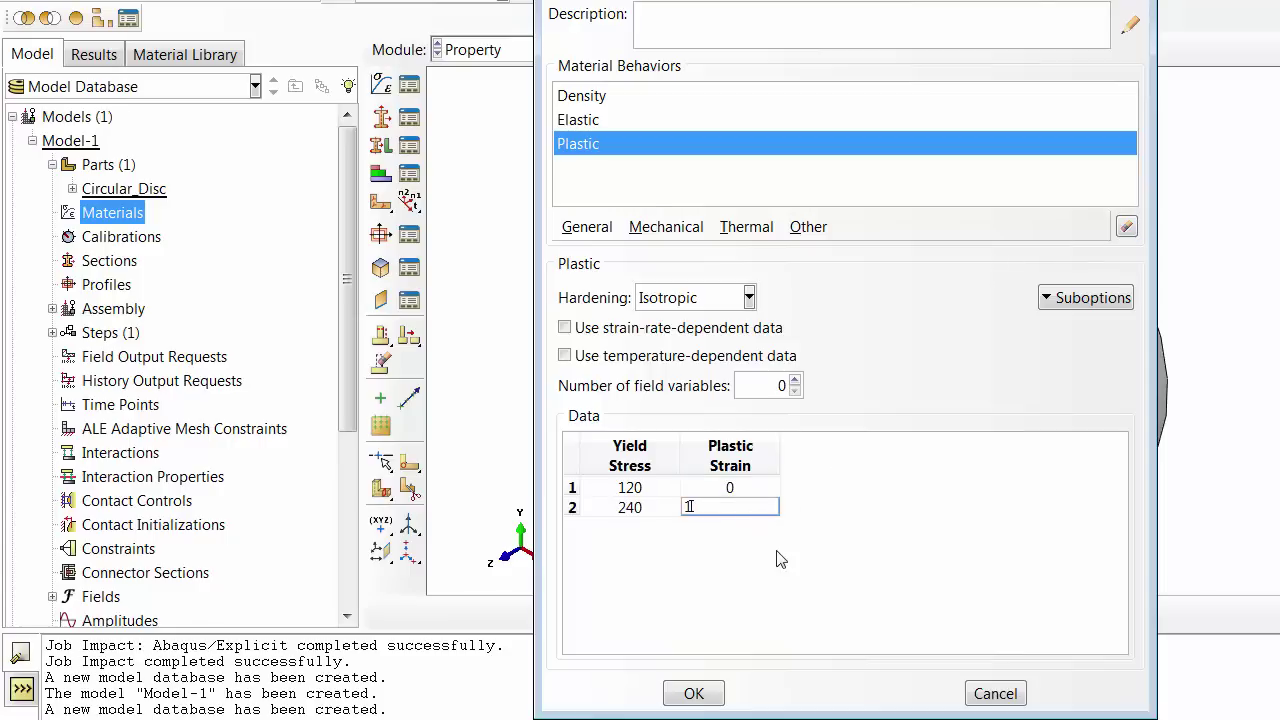
click(692, 693)
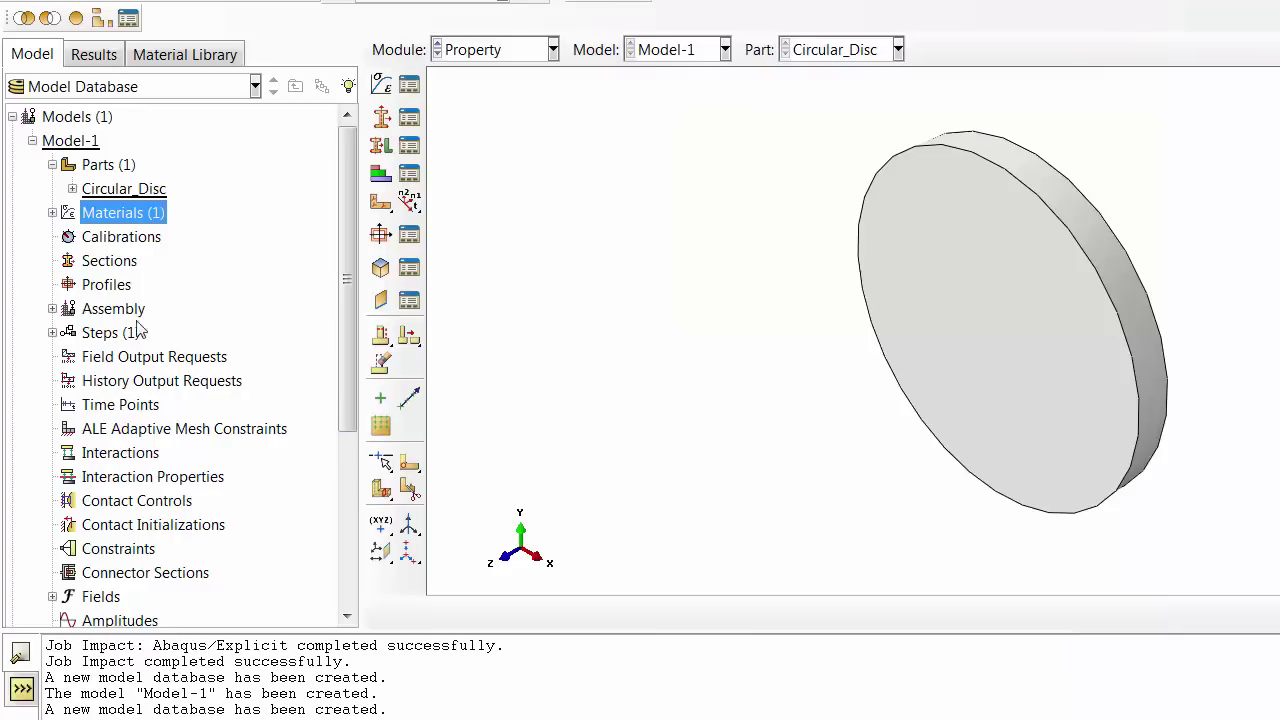
- Create a solid homogeneous section named Circular_Disc using Steel
click(52, 213)
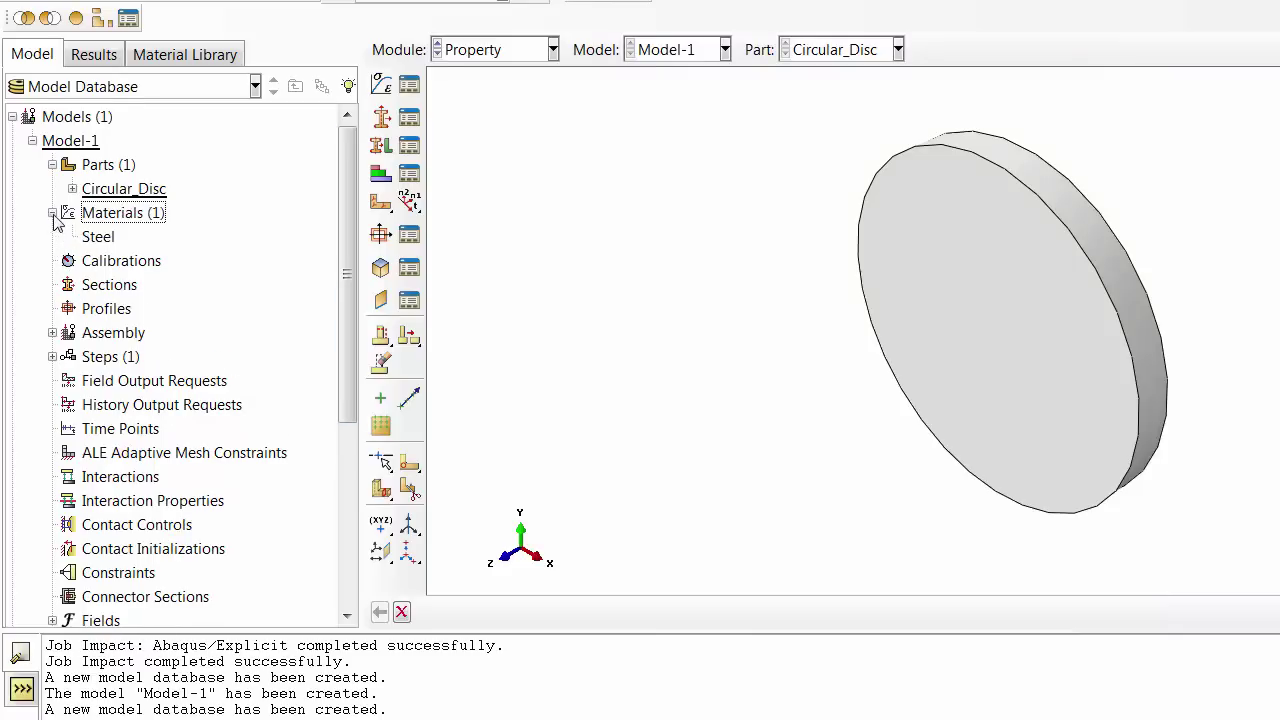
click(91, 290)
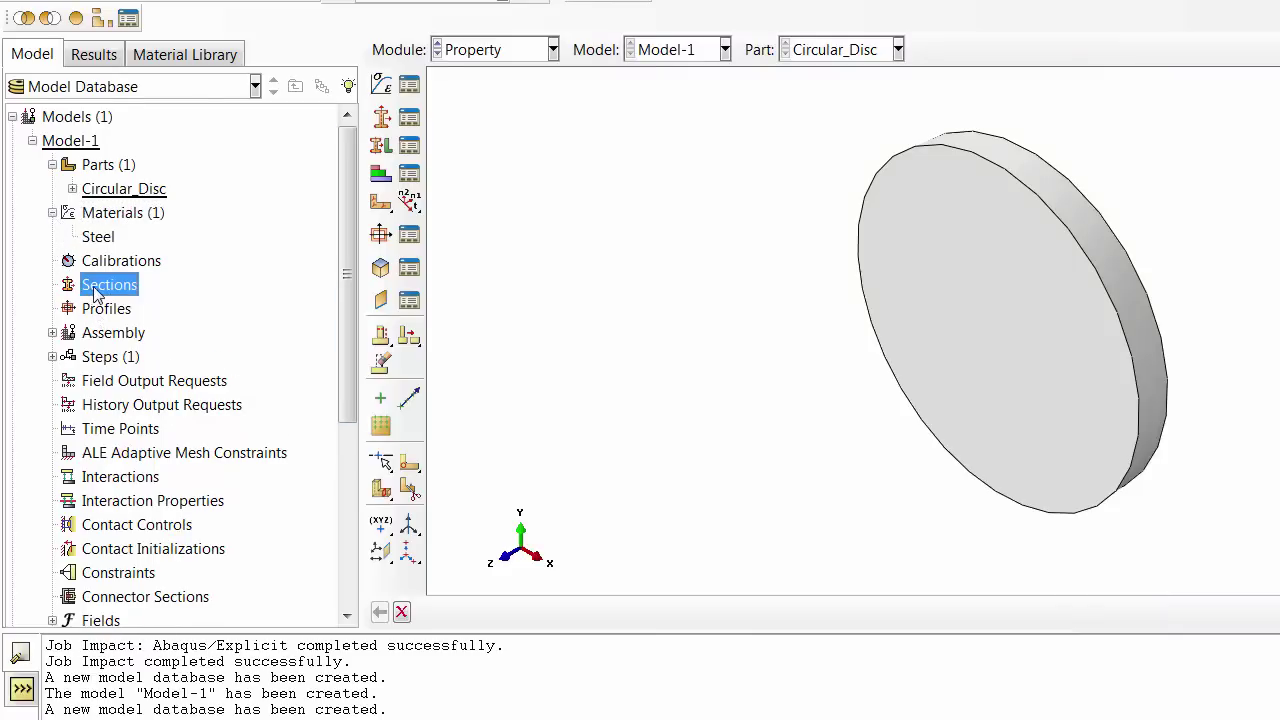
right_click(91, 290)
click(125, 328)
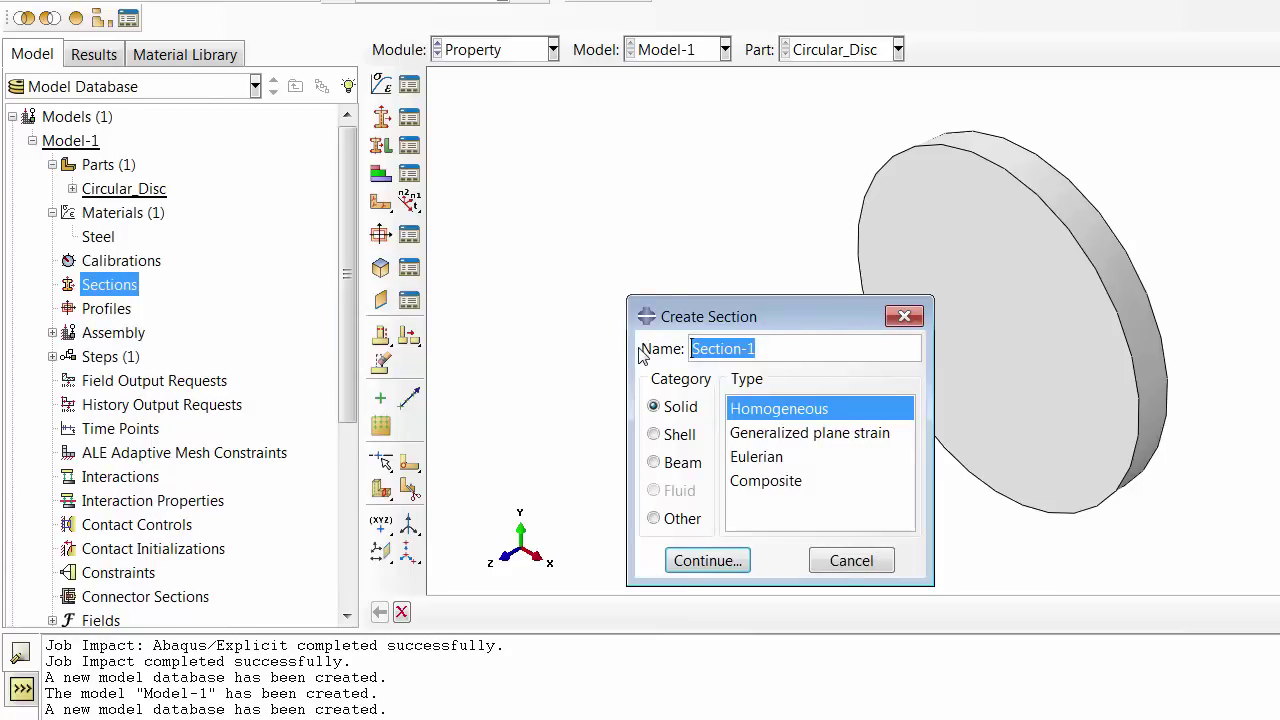
text(Circulsar)
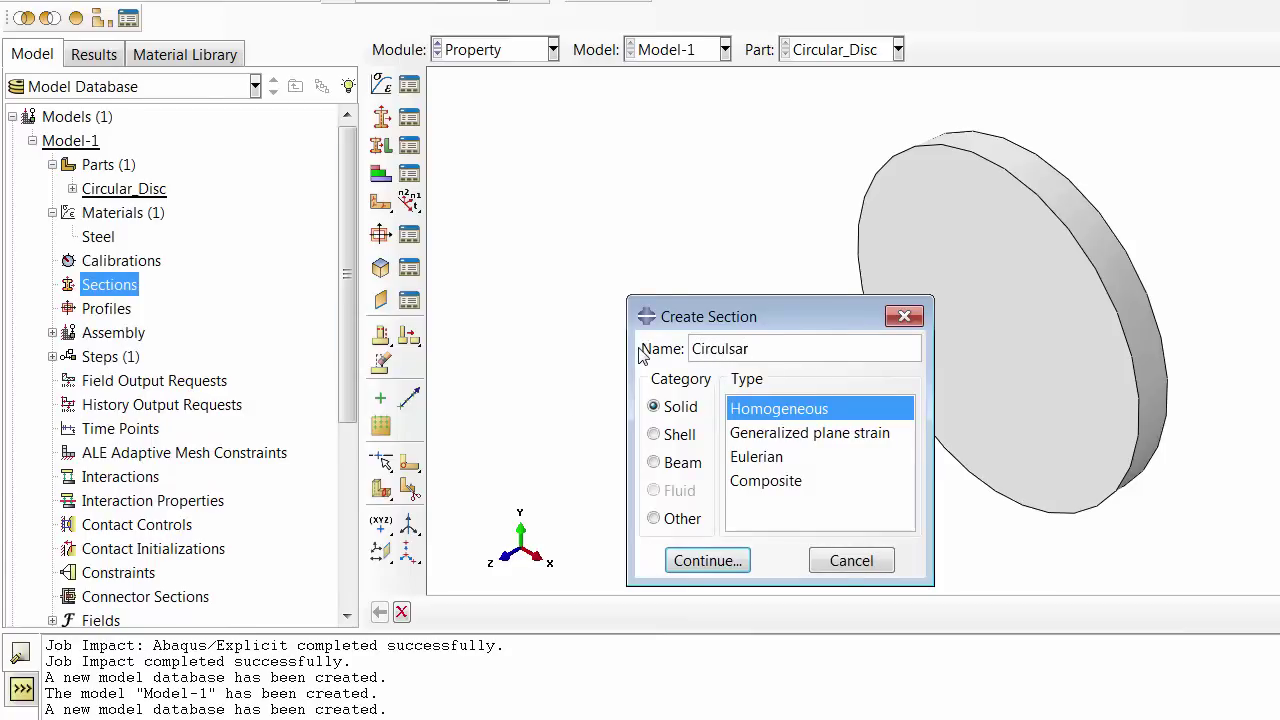
key(BackSpace)
key(BackSpace)
text(ar)
click(708, 560)
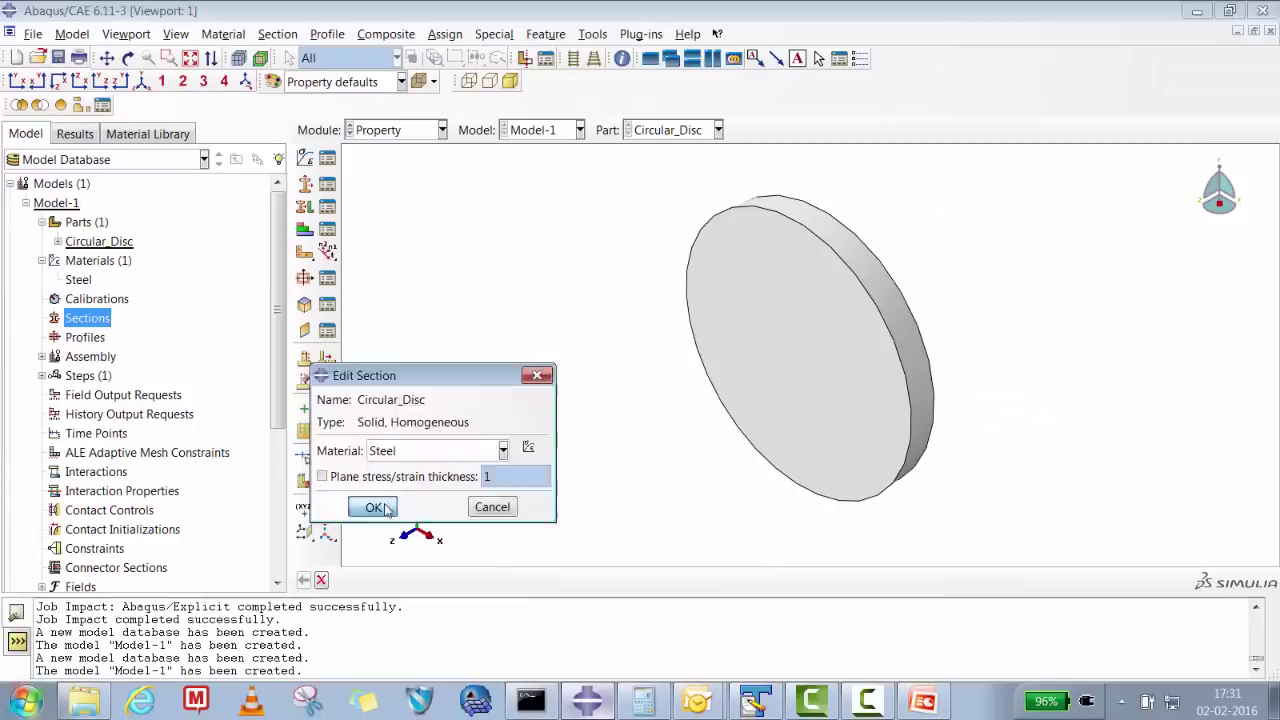
click(466, 520)
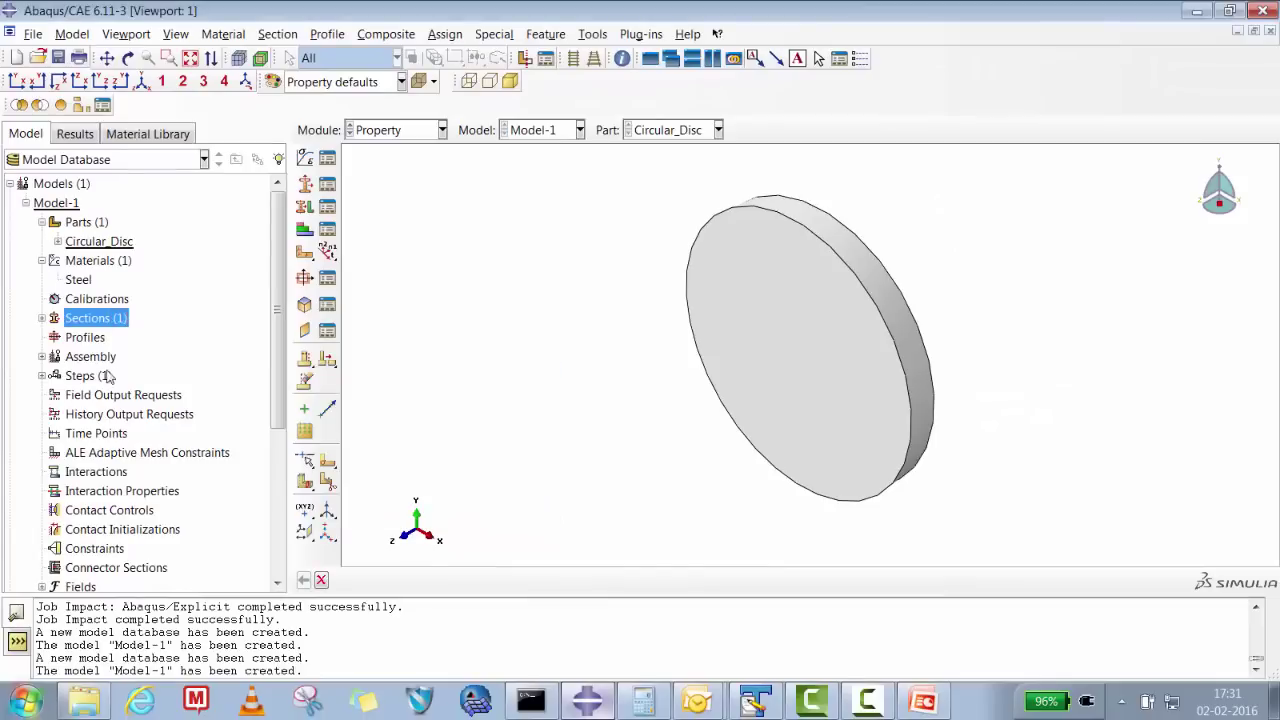
- Assign the Circular_Disc section to the whole disc part
click(57, 241)
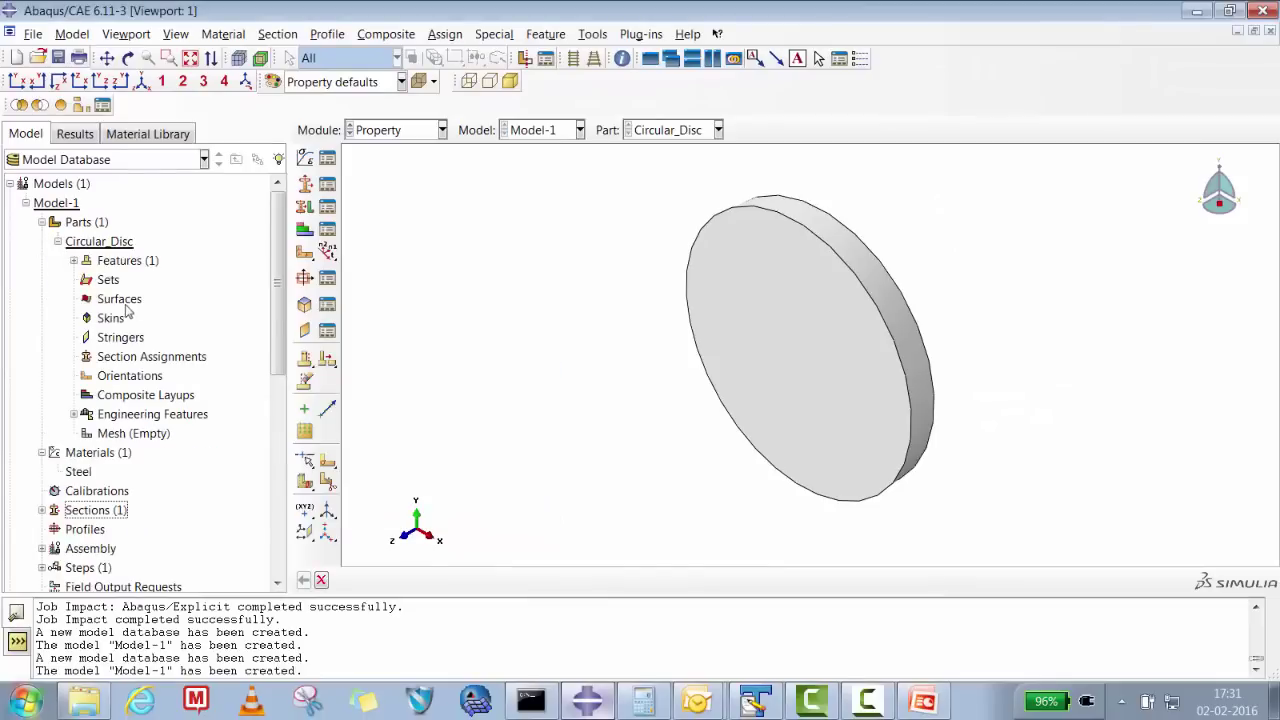
click(130, 357)
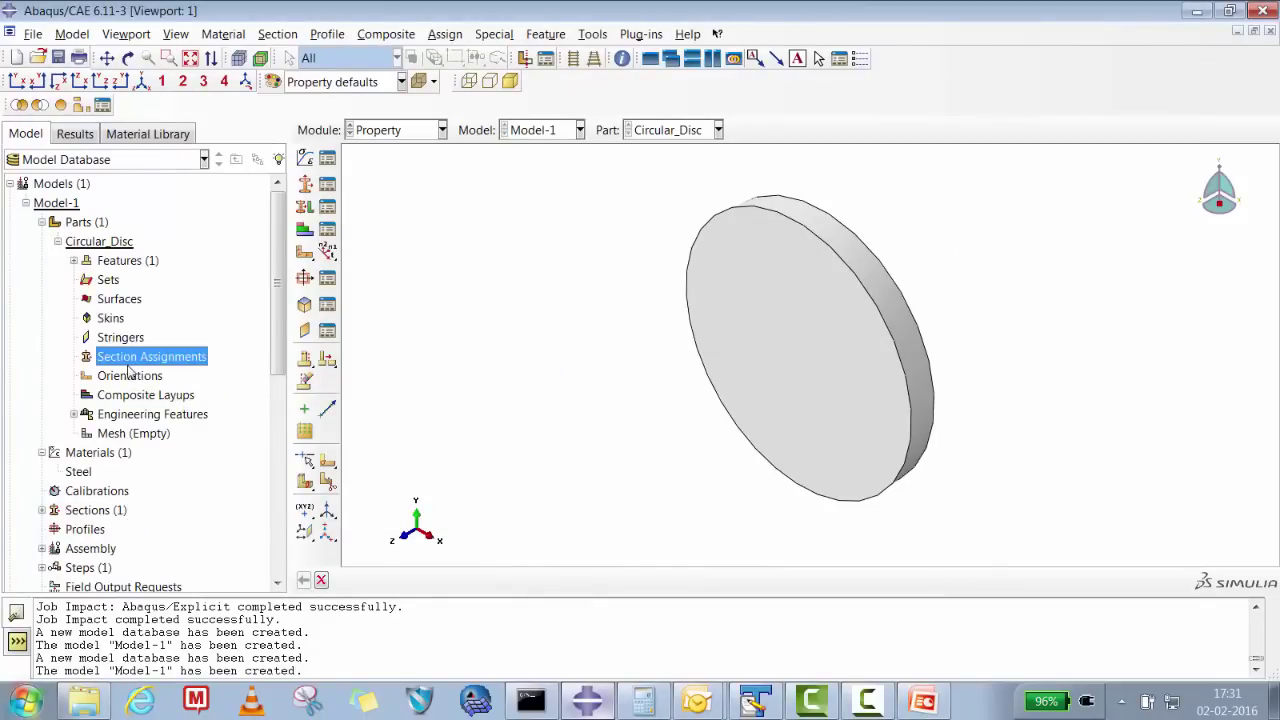
right_click(132, 357)
click(165, 383)
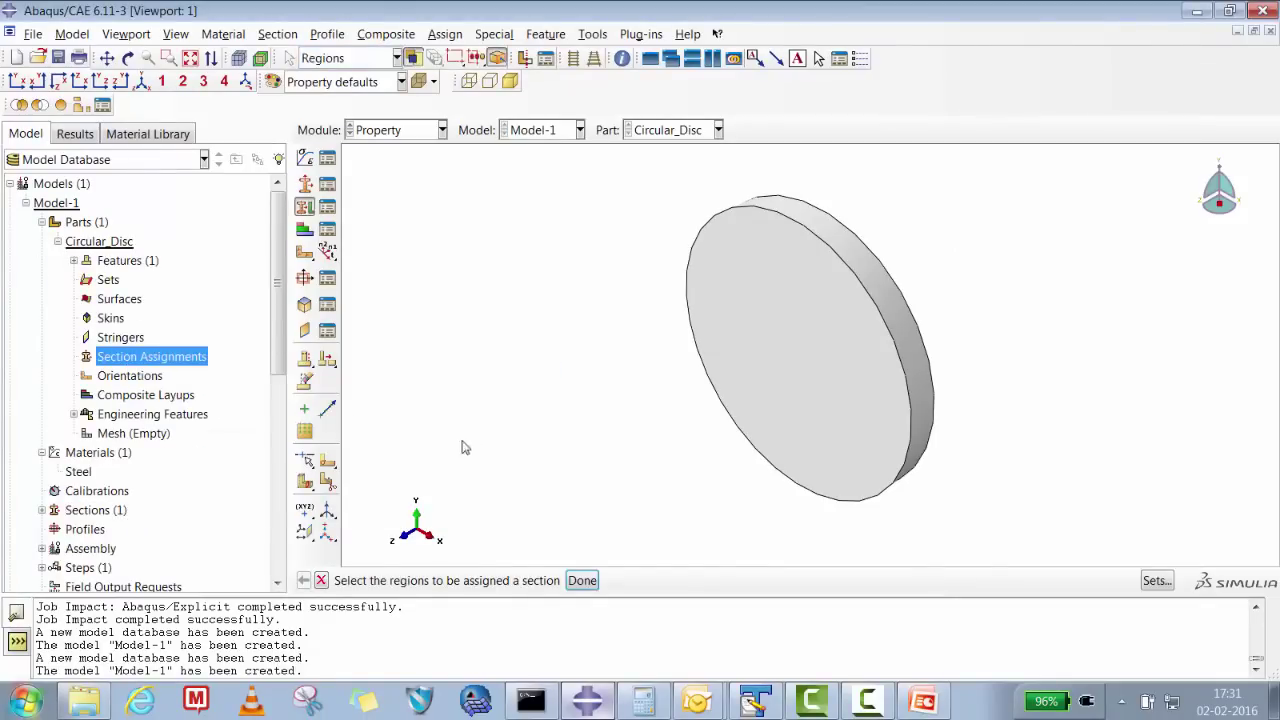
click(780, 386)
click(582, 580)
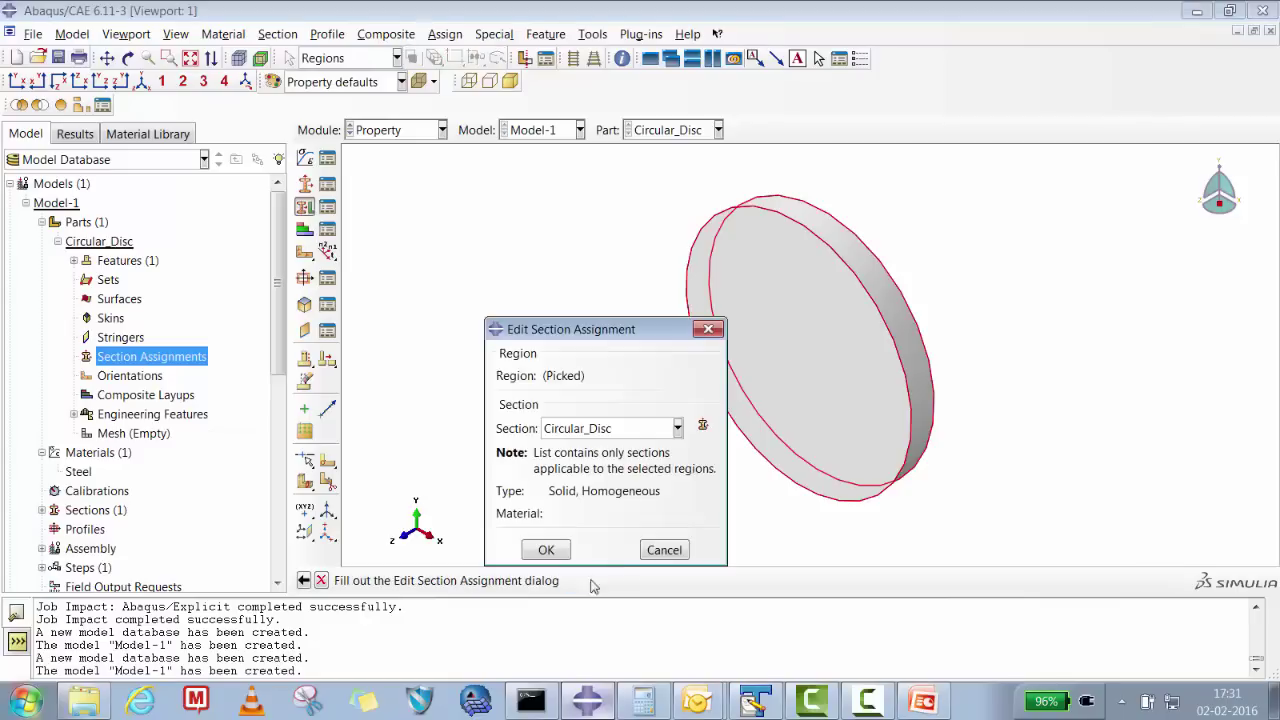
click(546, 549)
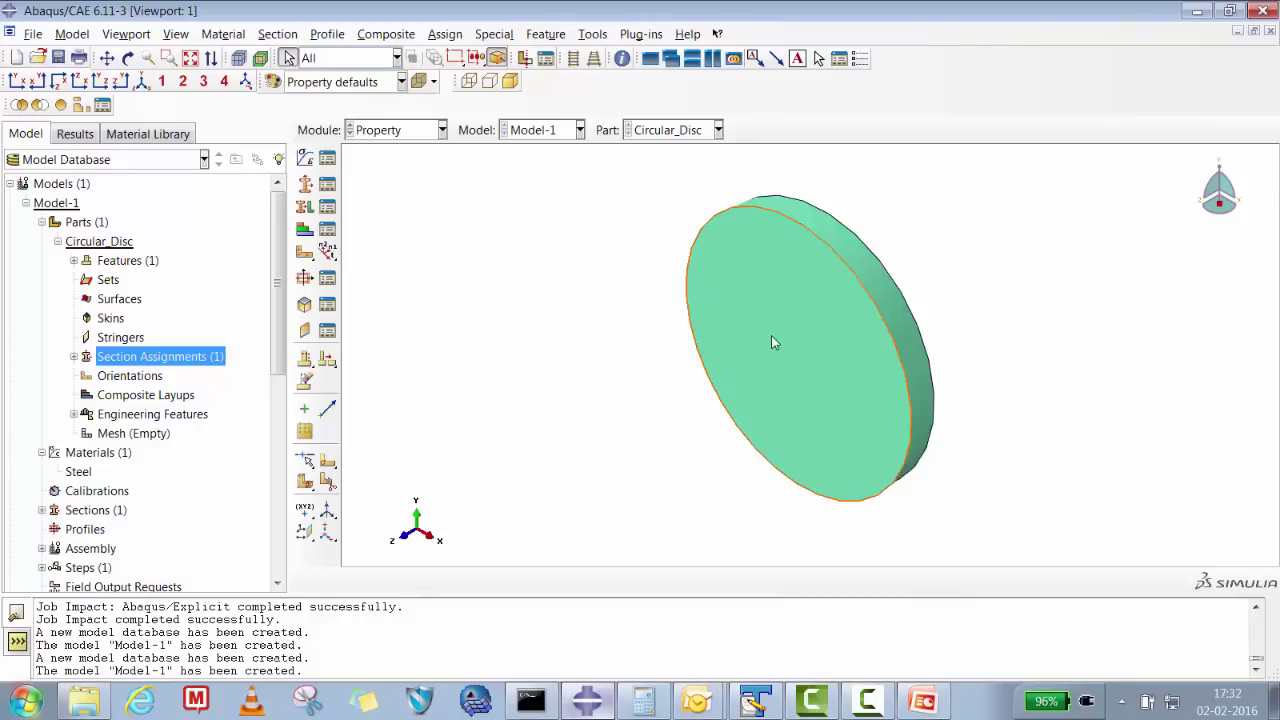
- In Model-1's keywords, insert *Shear Failure with 0.2 after the Steel *Plastic block
click(66, 40)
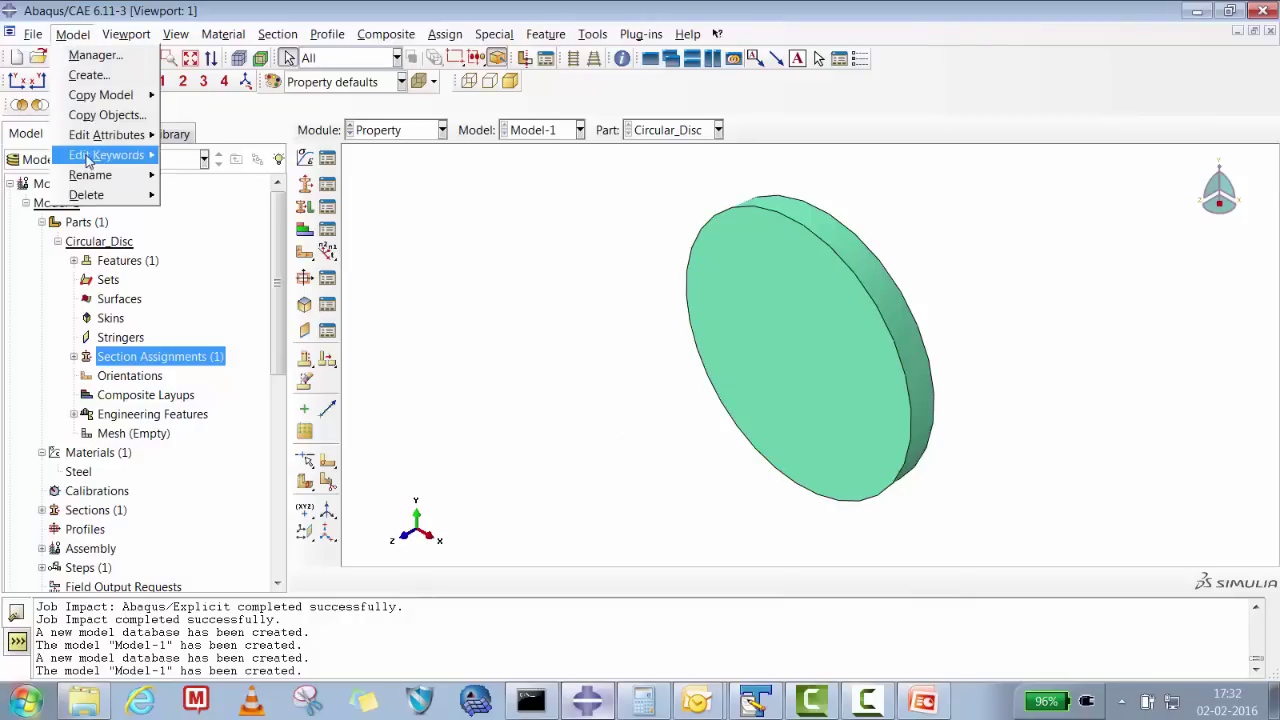
mouse_move(90, 160)
click(198, 156)
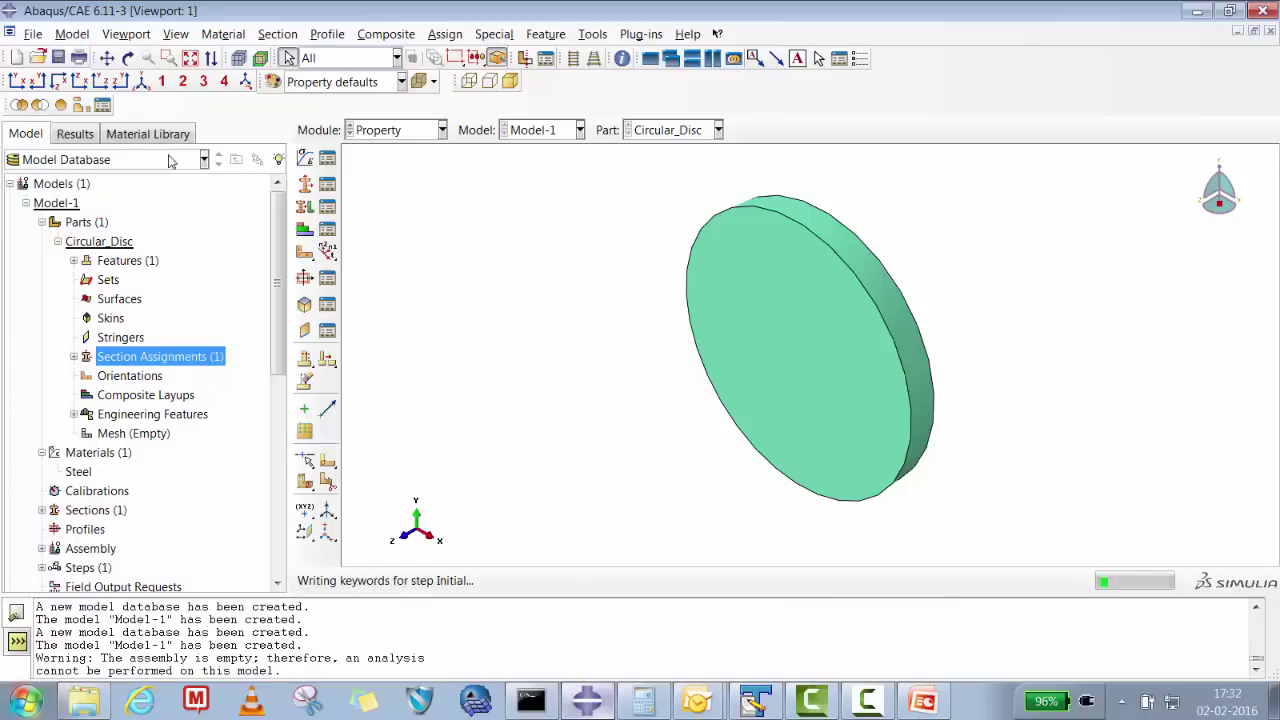
scroll(423, 267, down, 3)
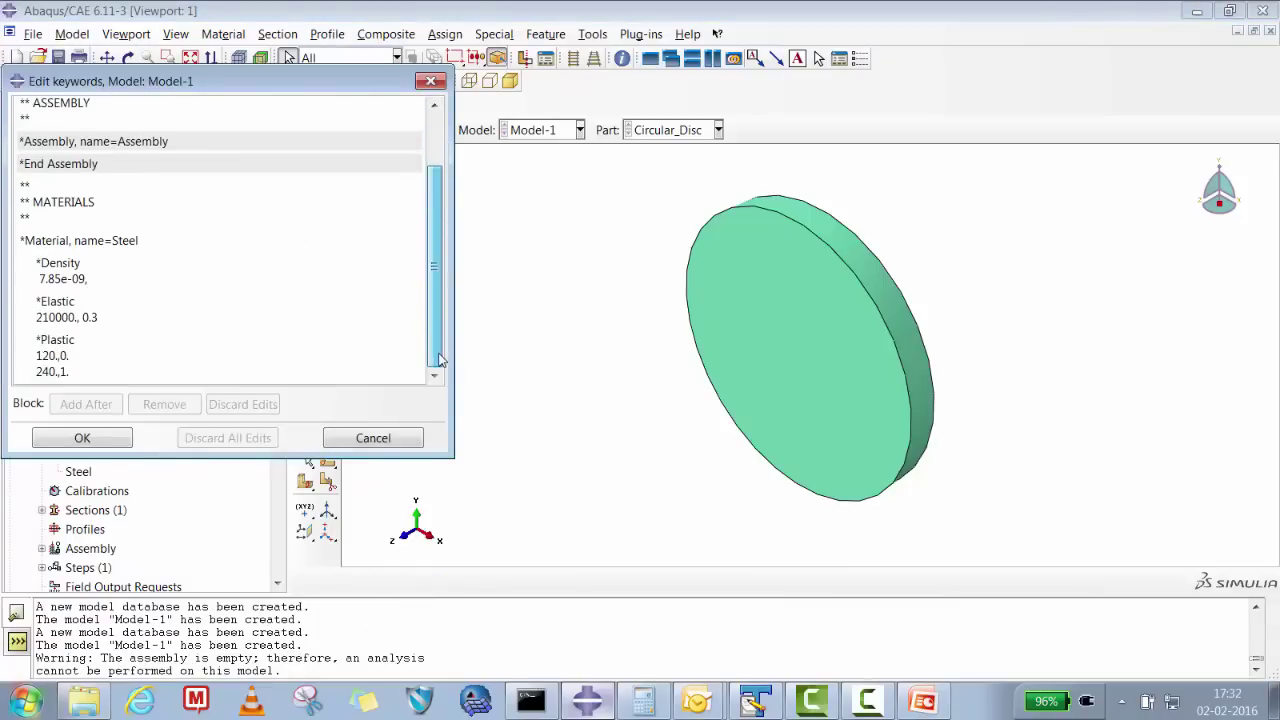
click(78, 356)
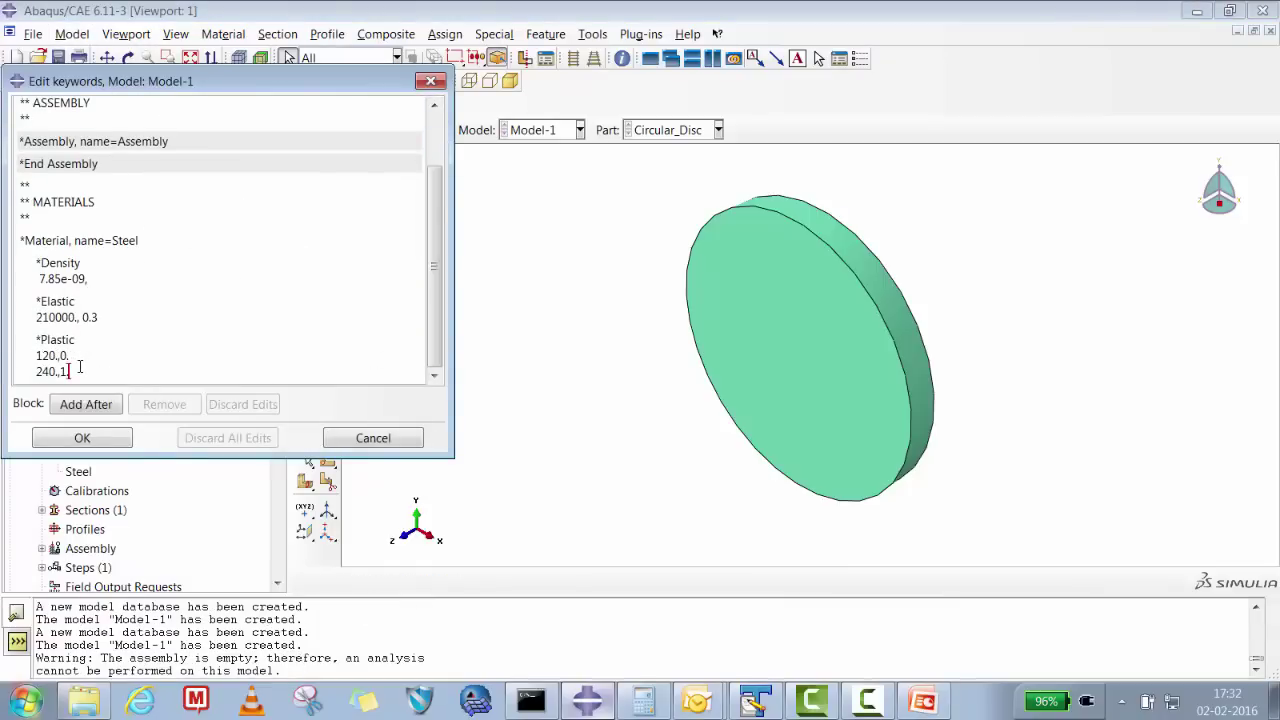
click(86, 406)
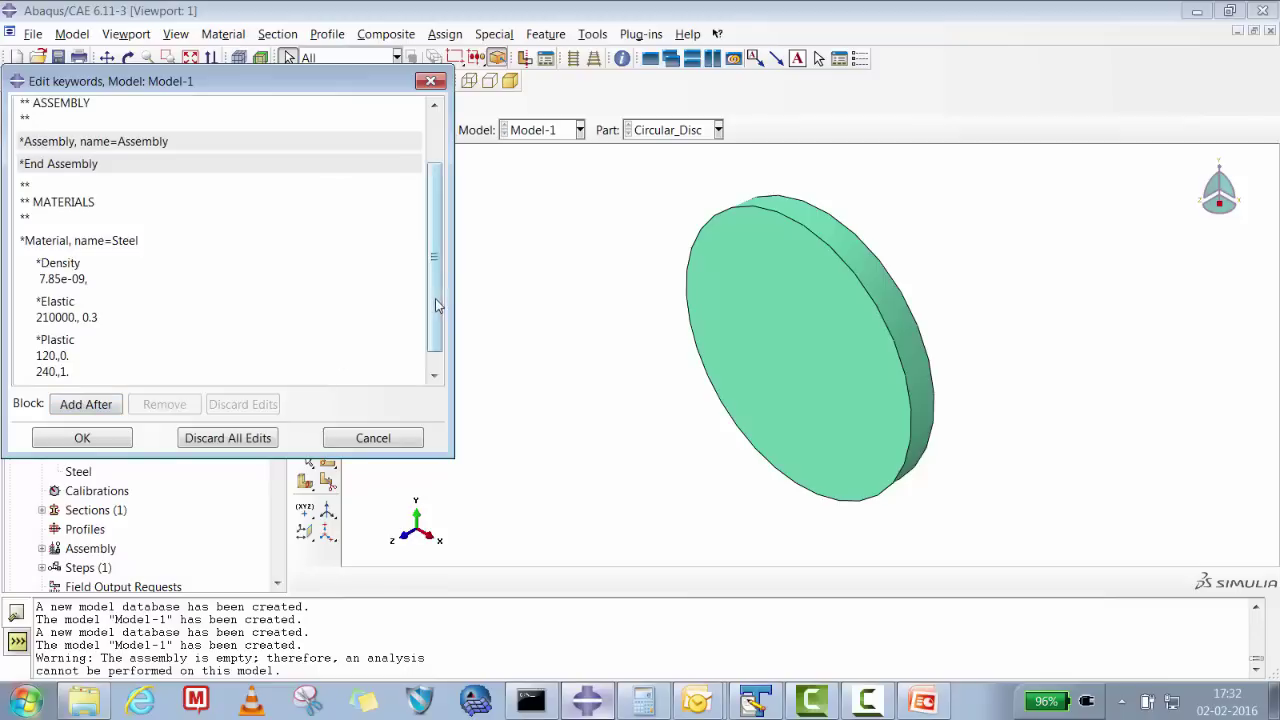
drag(437, 306, 436, 346)
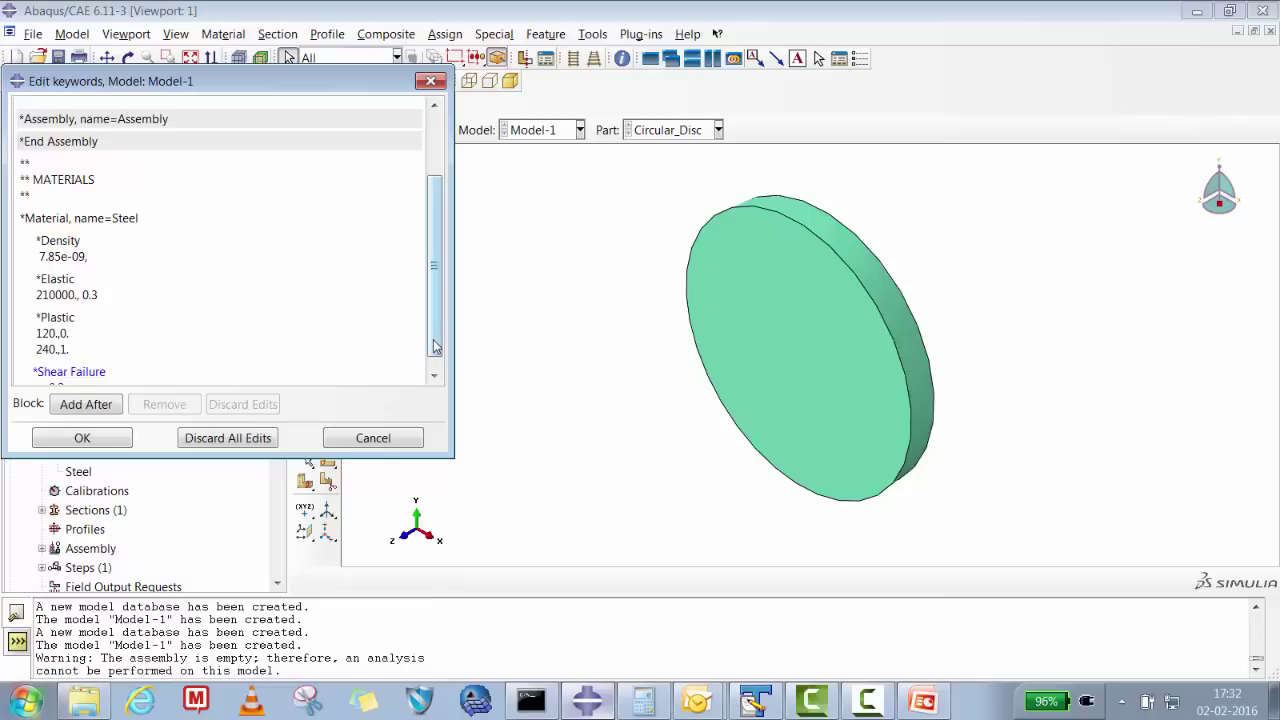
scroll(436, 330, down, 1)
click(93, 443)
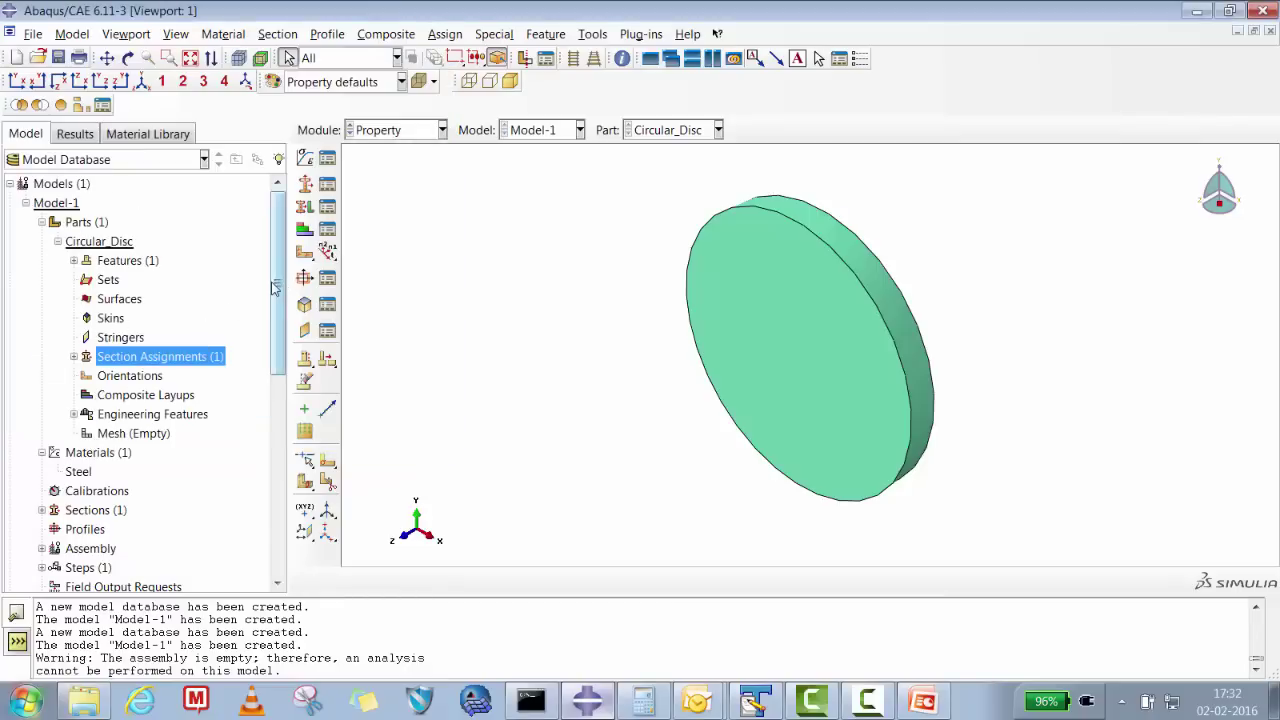
- Create part Projetile as a discrete rigid solid extrusion
right_click(85, 224)
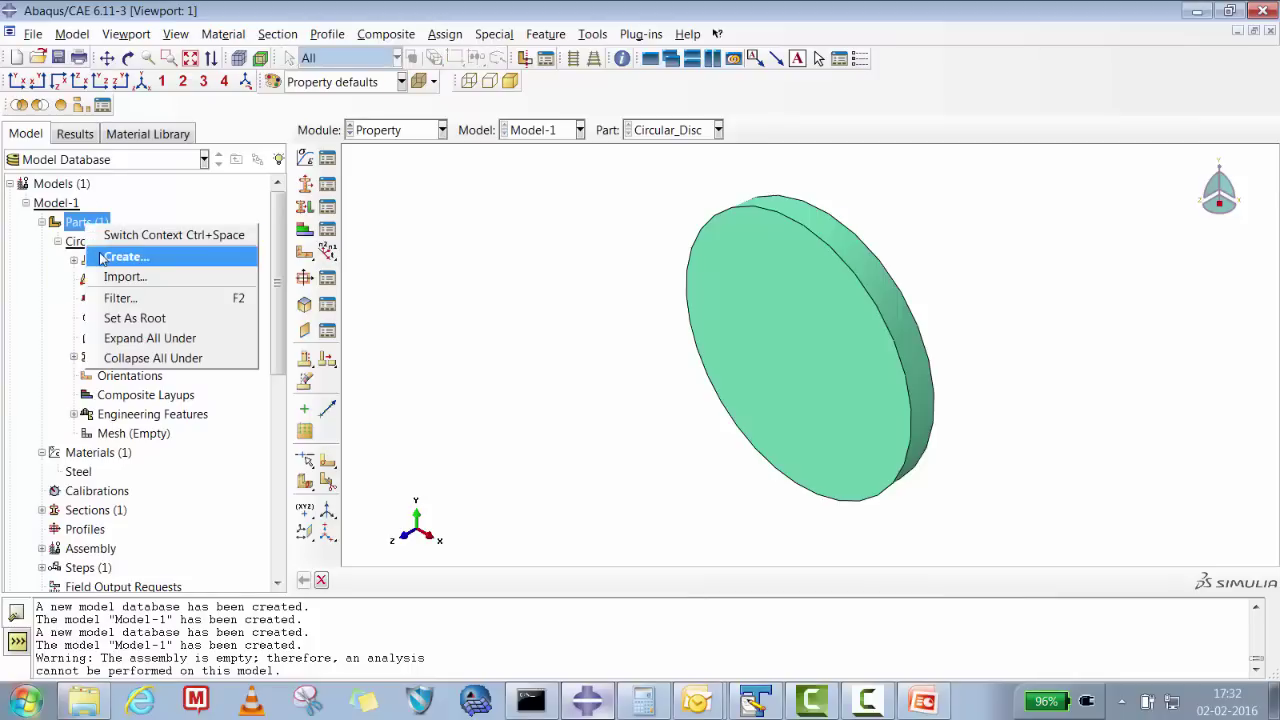
click(103, 259)
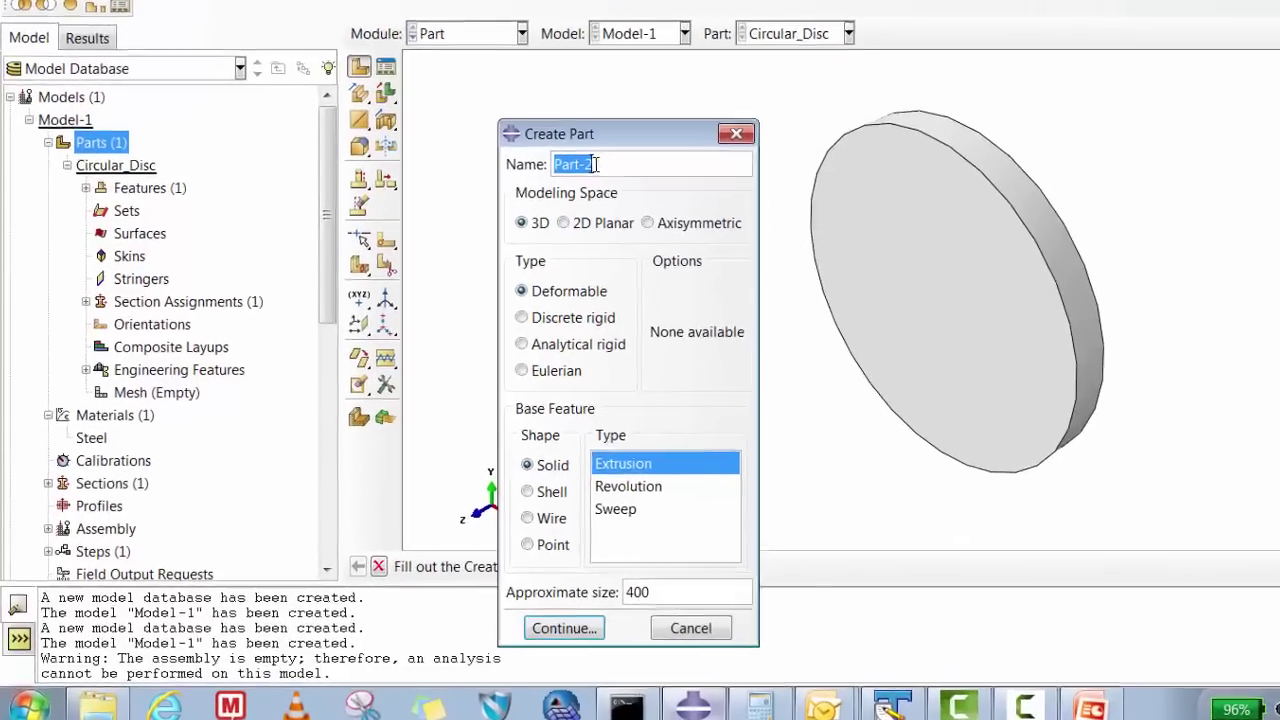
text(Projetile)
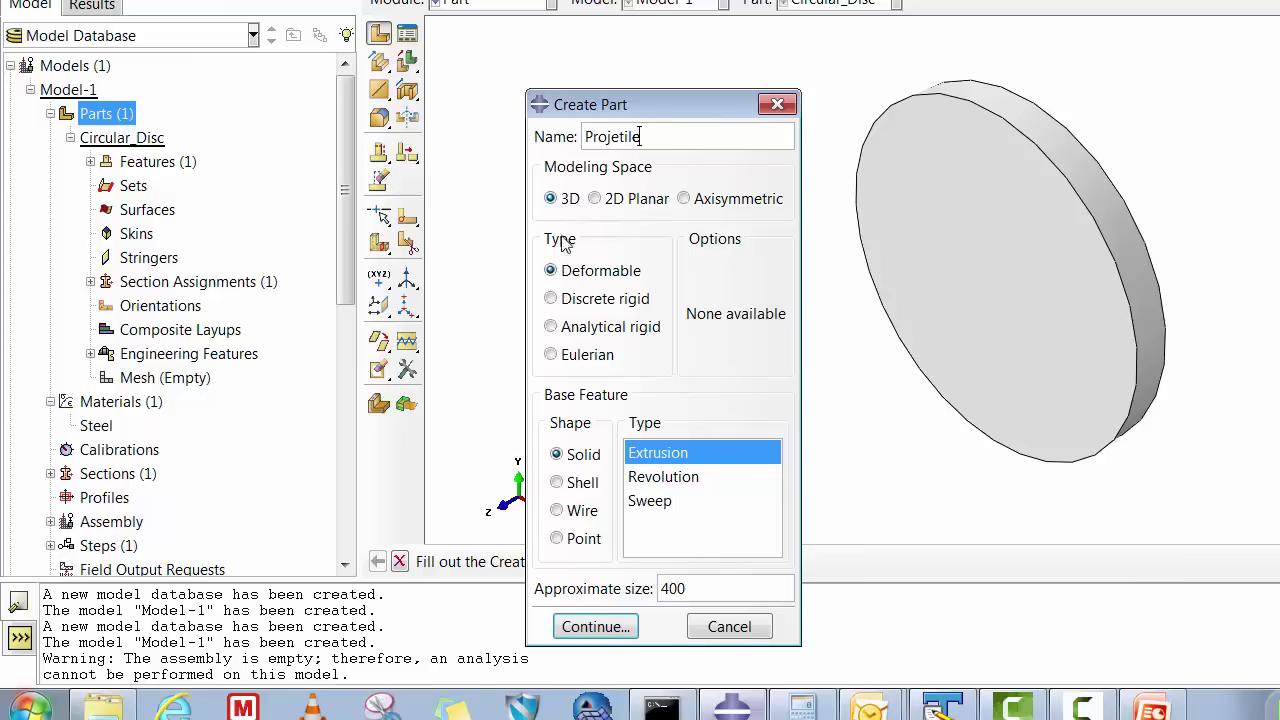
click(567, 302)
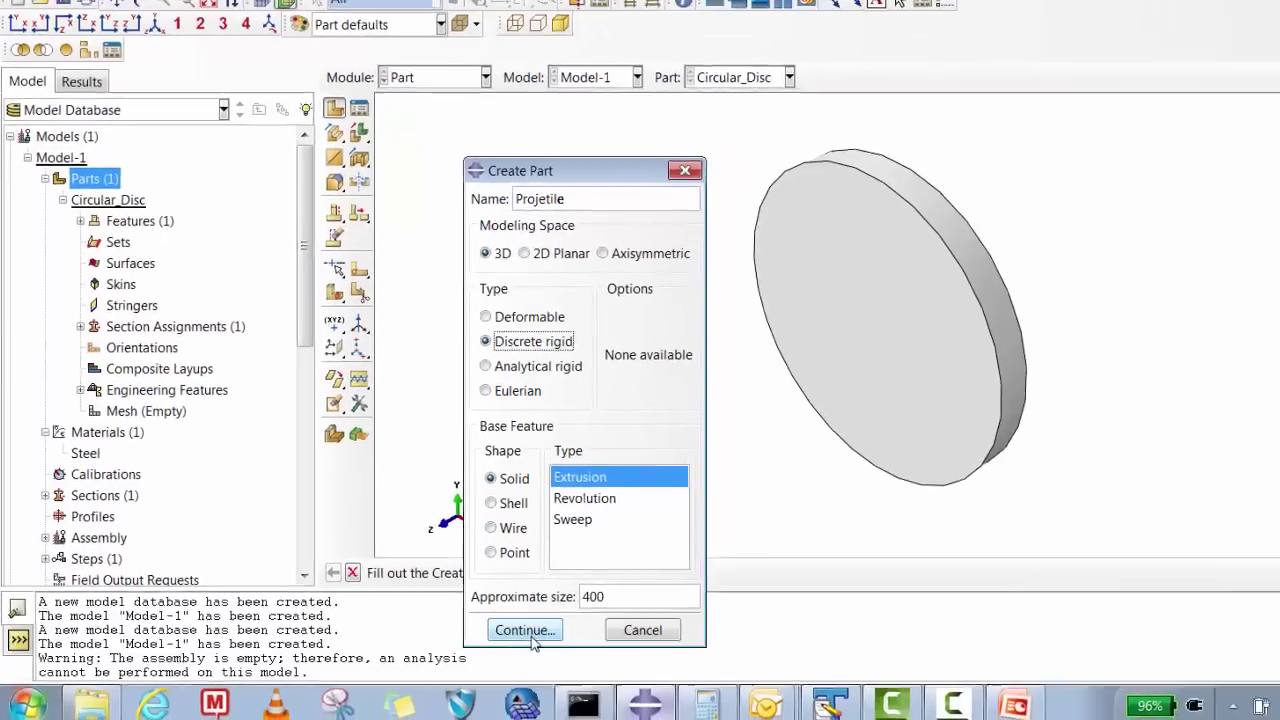
click(595, 626)
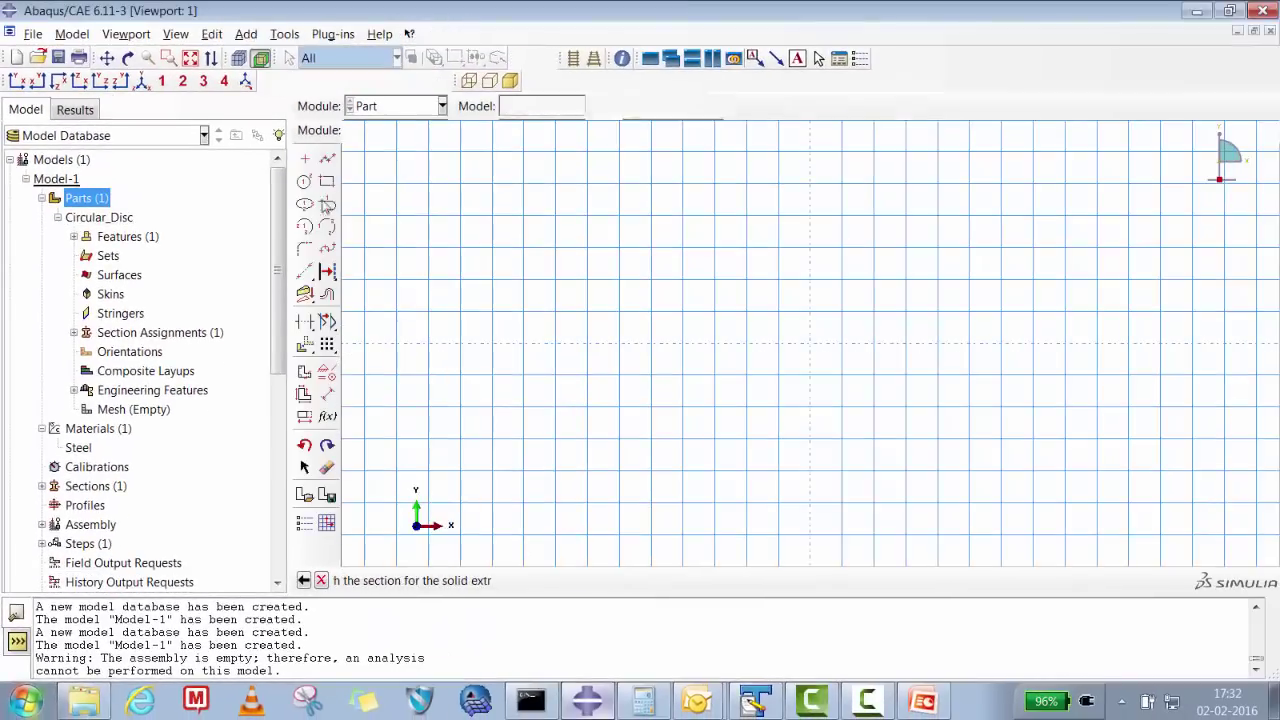
- Sketch a circle at the origin with radius 15 and finish the sketch
click(305, 134)
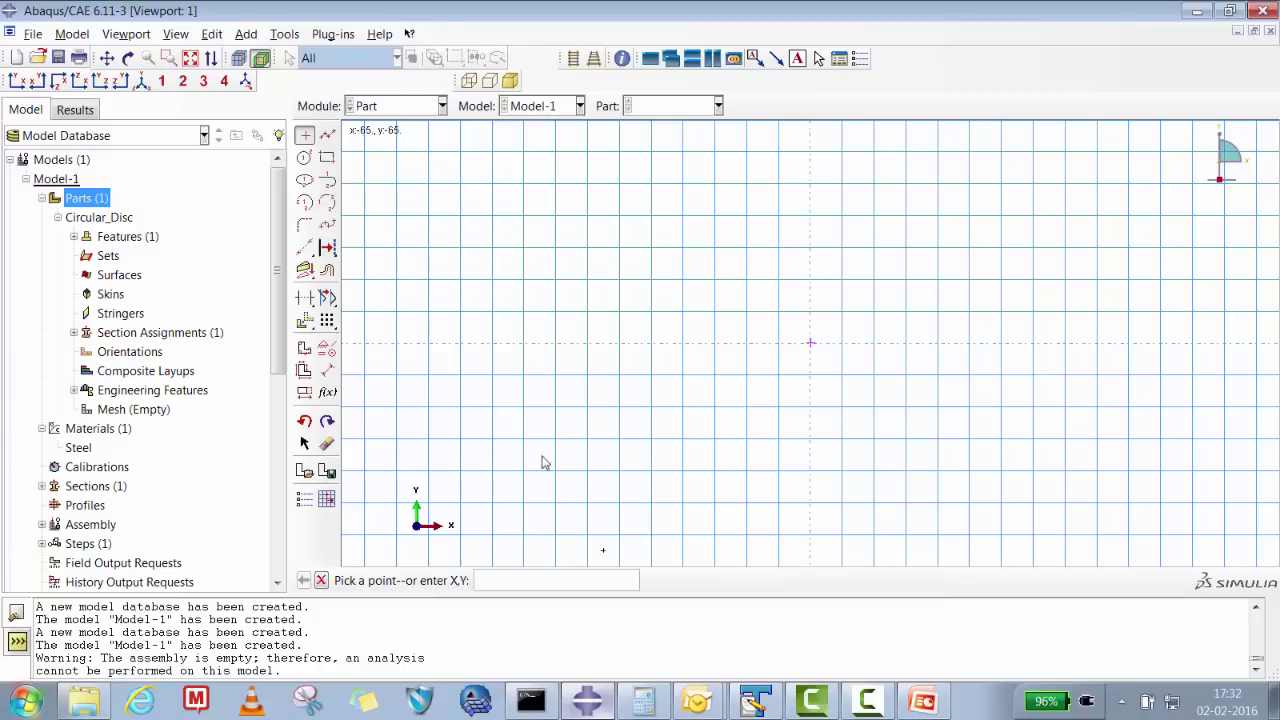
click(305, 157)
click(811, 343)
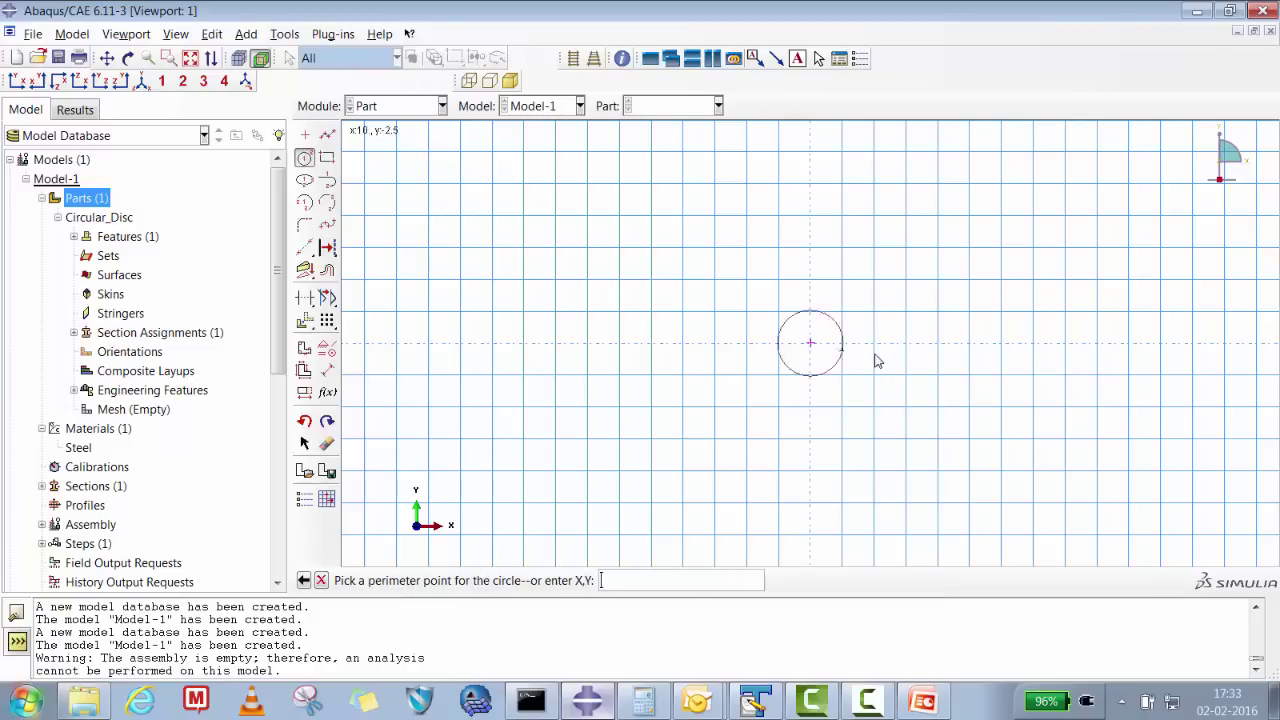
click(873, 353)
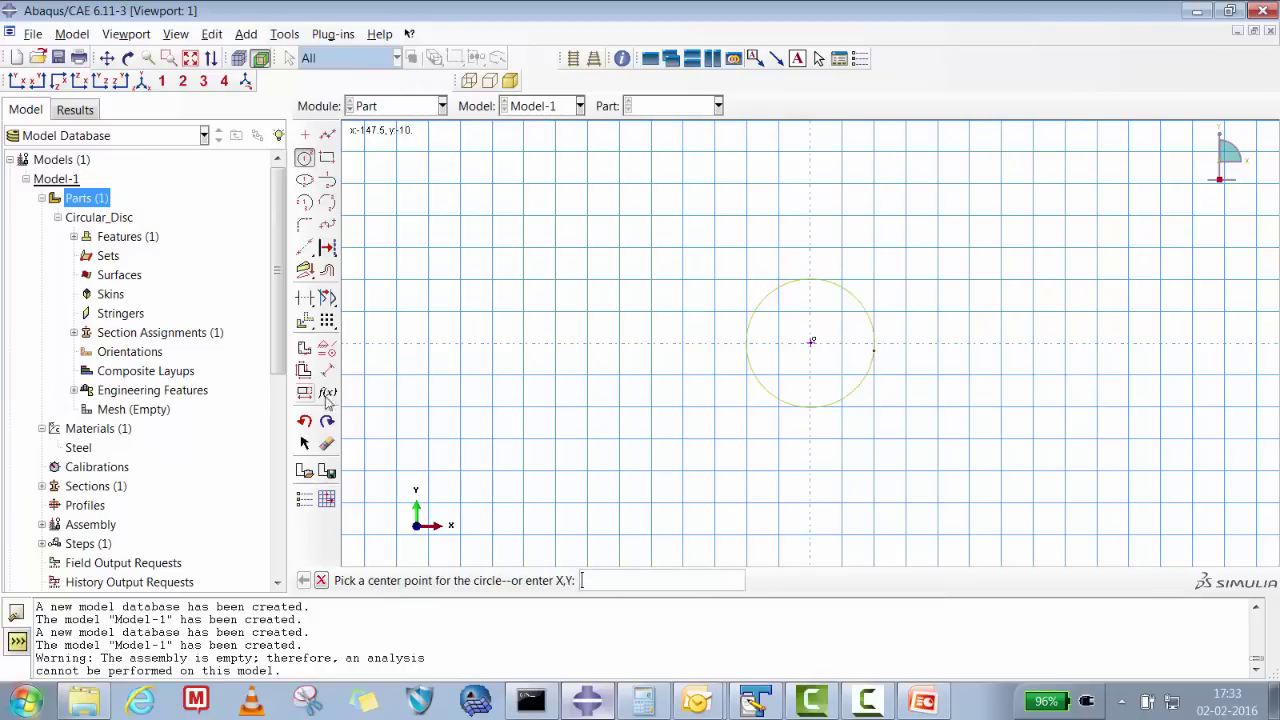
click(327, 370)
click(758, 388)
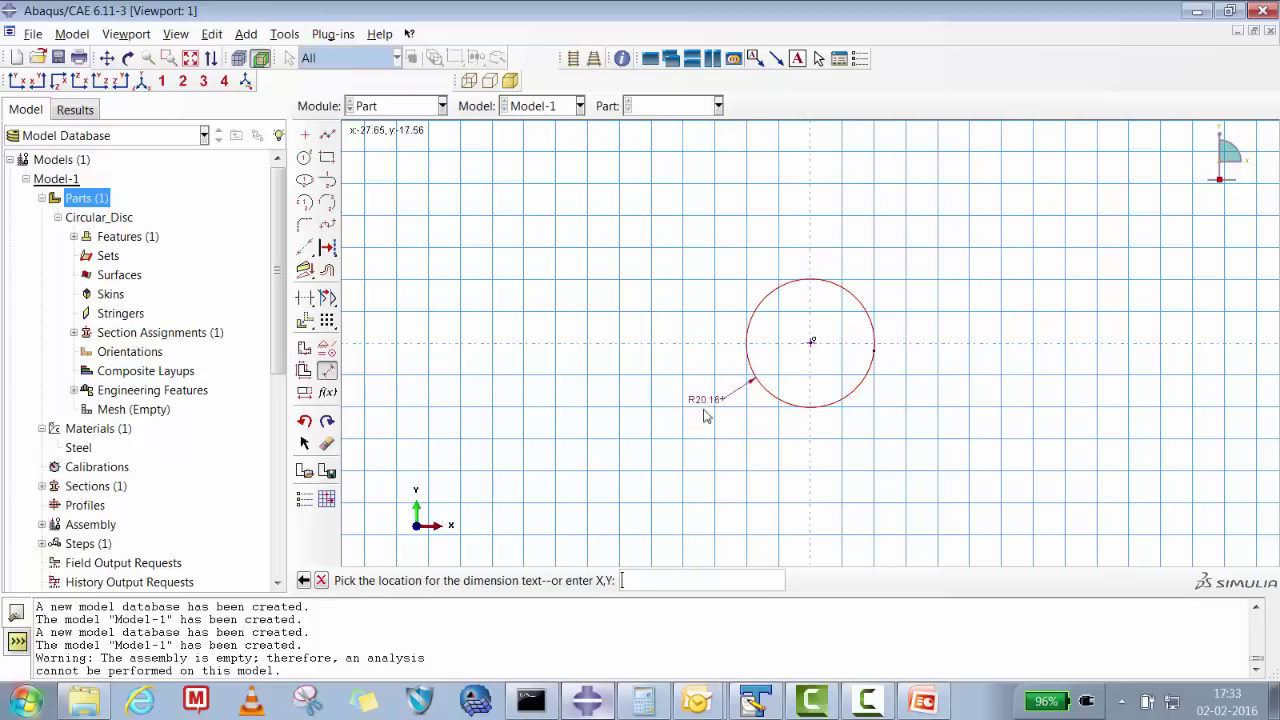
click(698, 411)
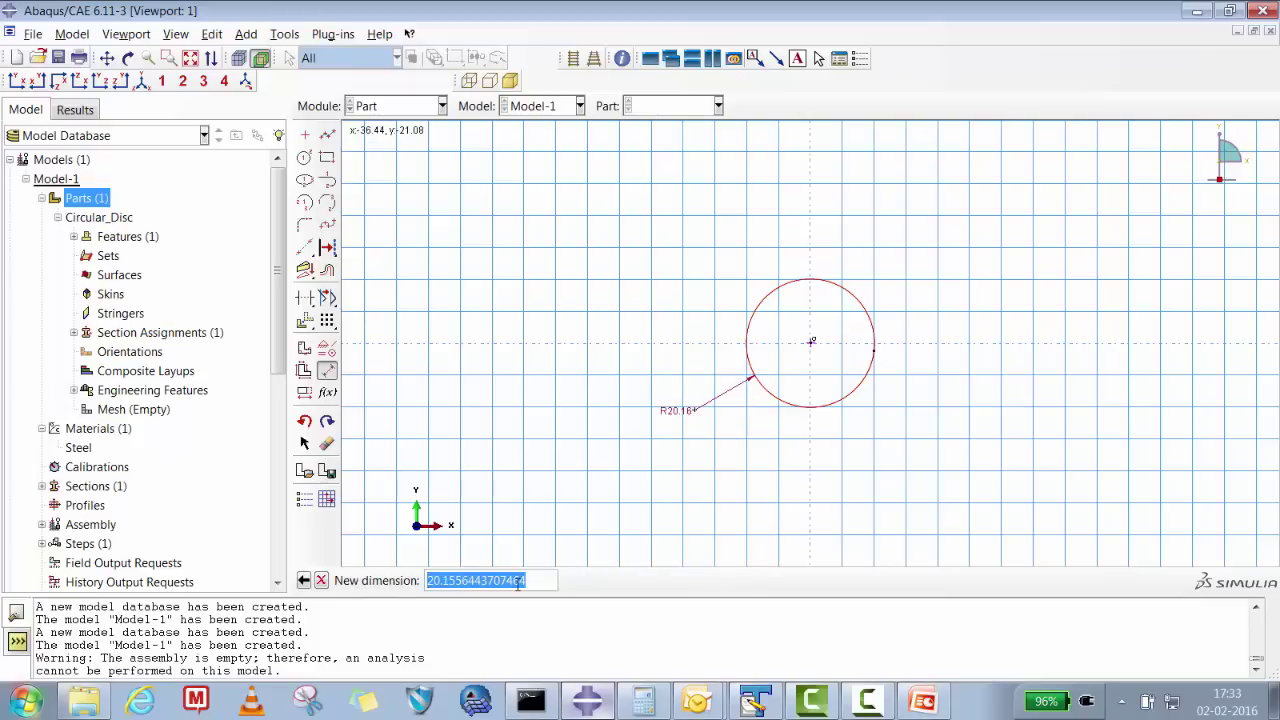
text(15)
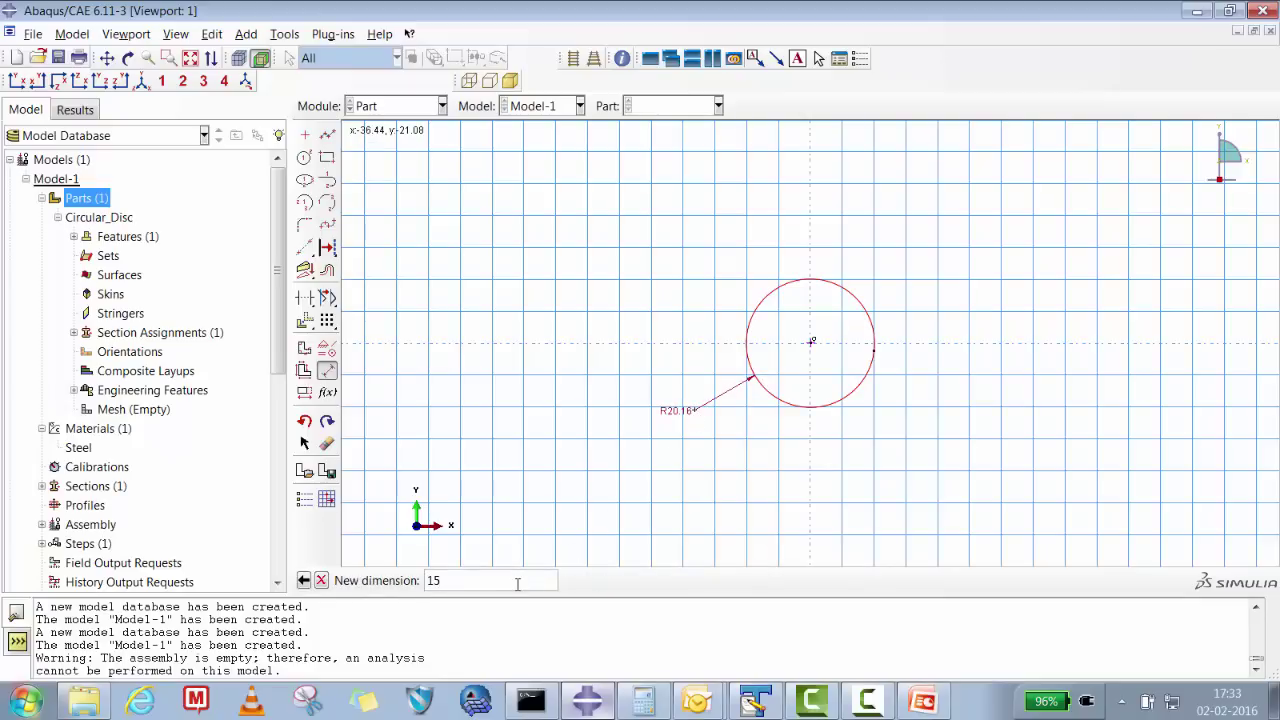
key(Return)
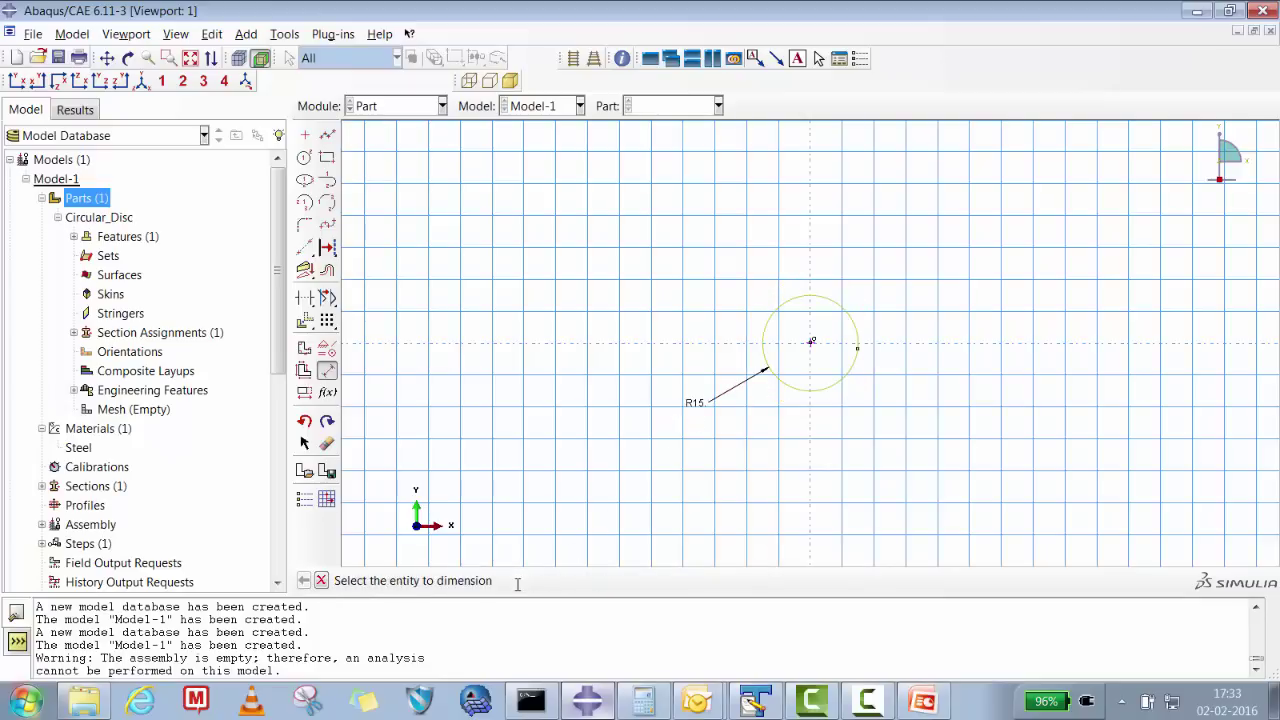
click(324, 588)
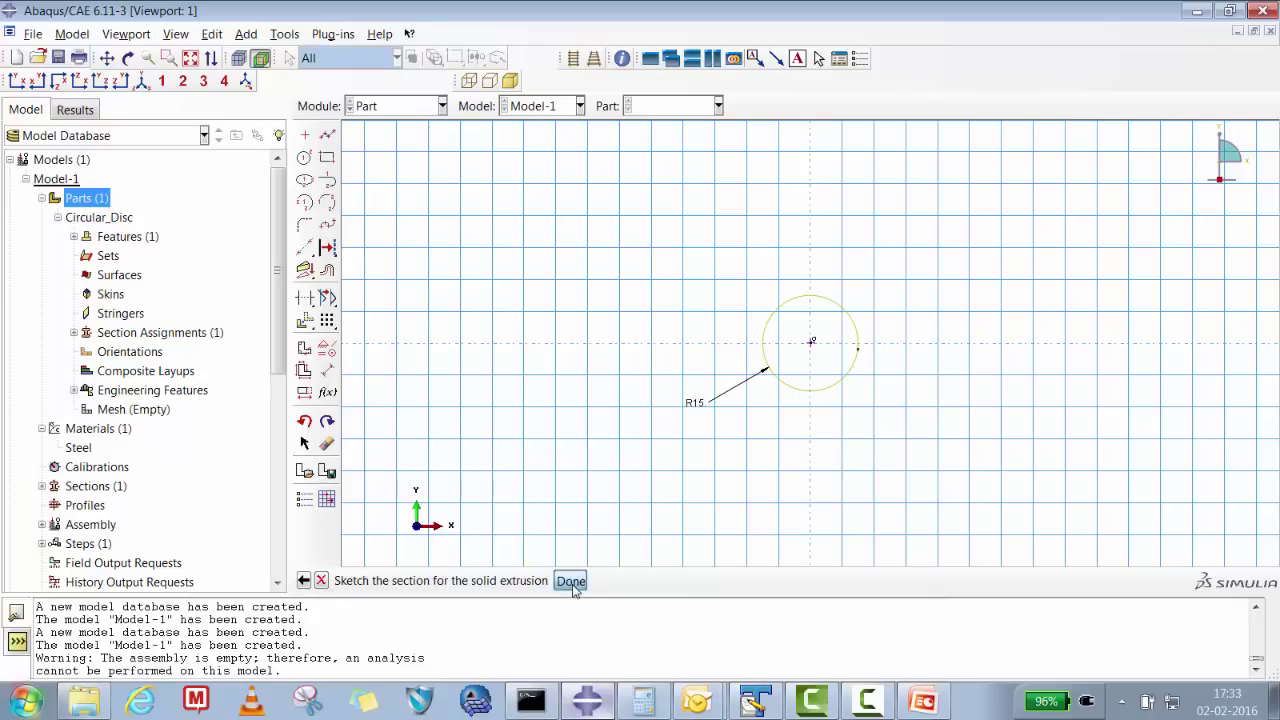
click(571, 580)
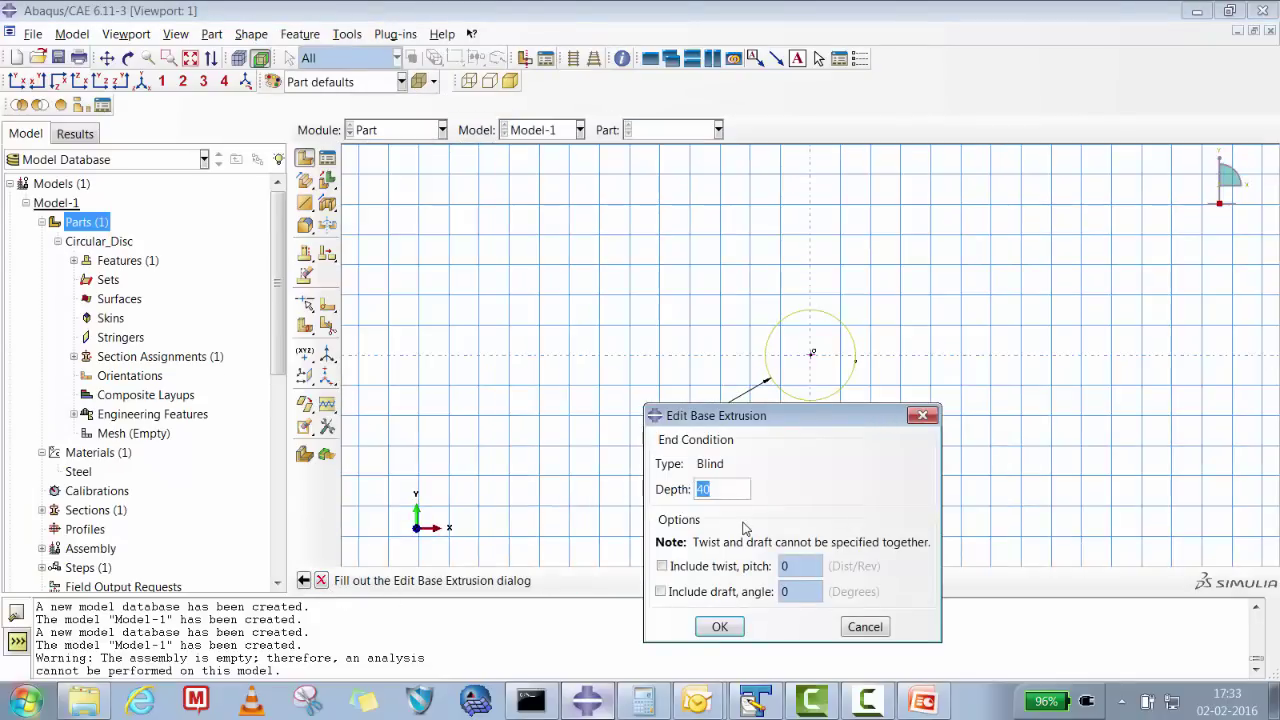
- Extrude the projectile profile to a depth of 50
text(50)
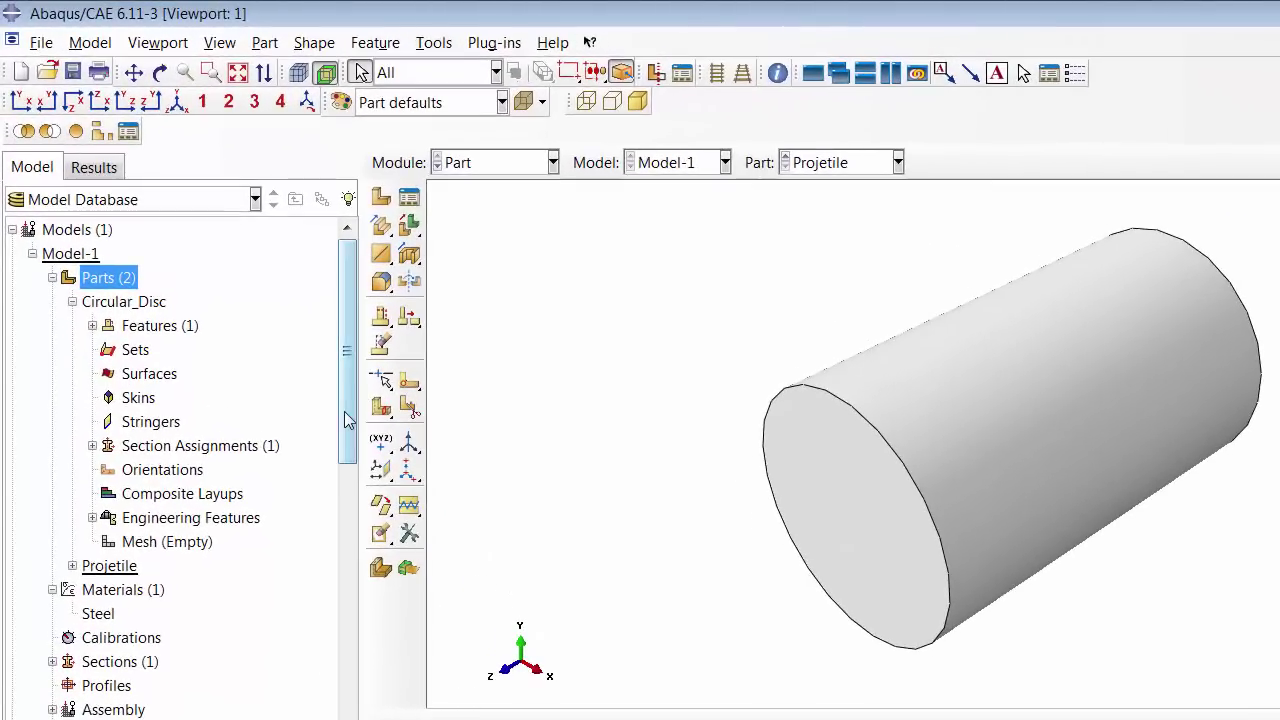
click(52, 278)
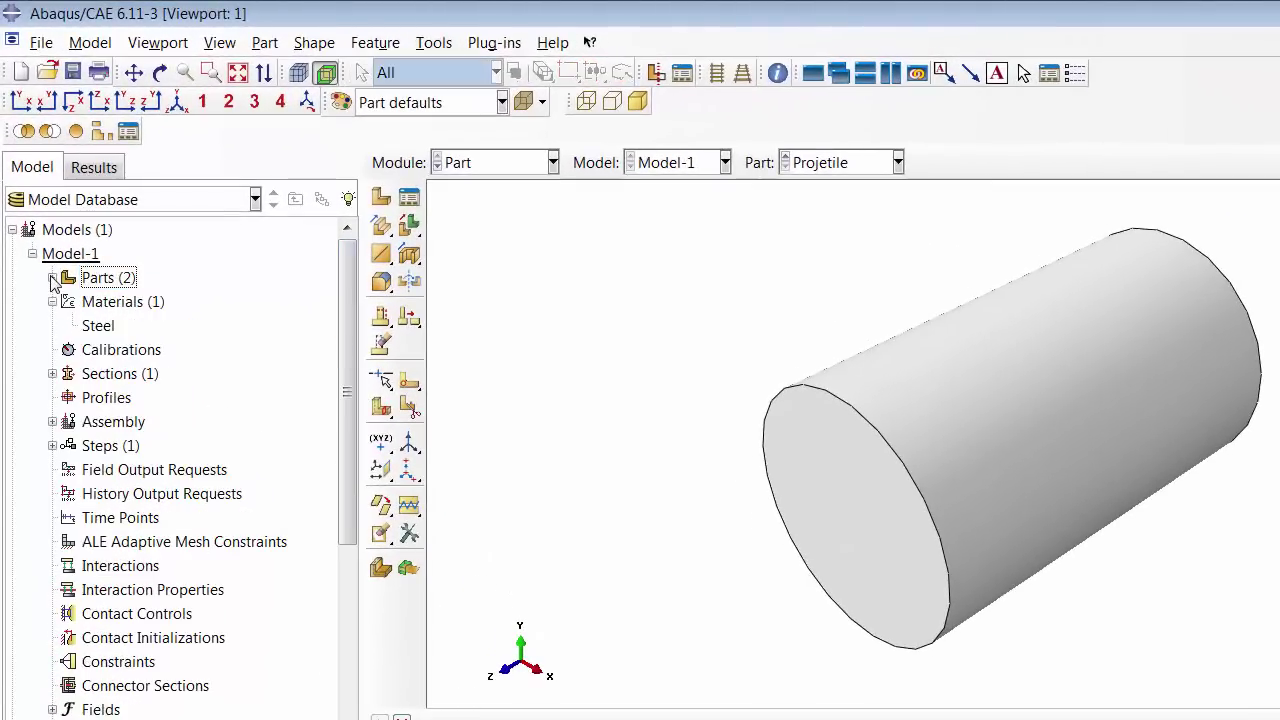
click(52, 278)
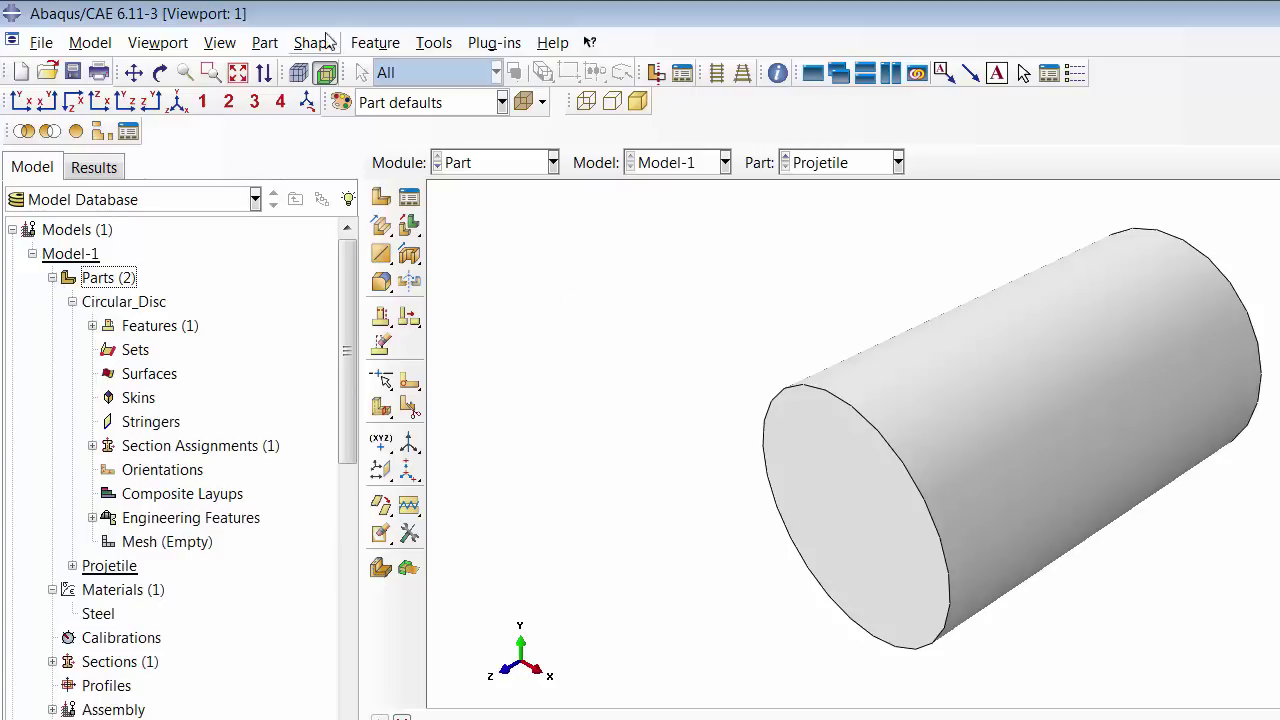
- Create shell faces from the projectile's solid cell, keeping the cell
click(314, 43)
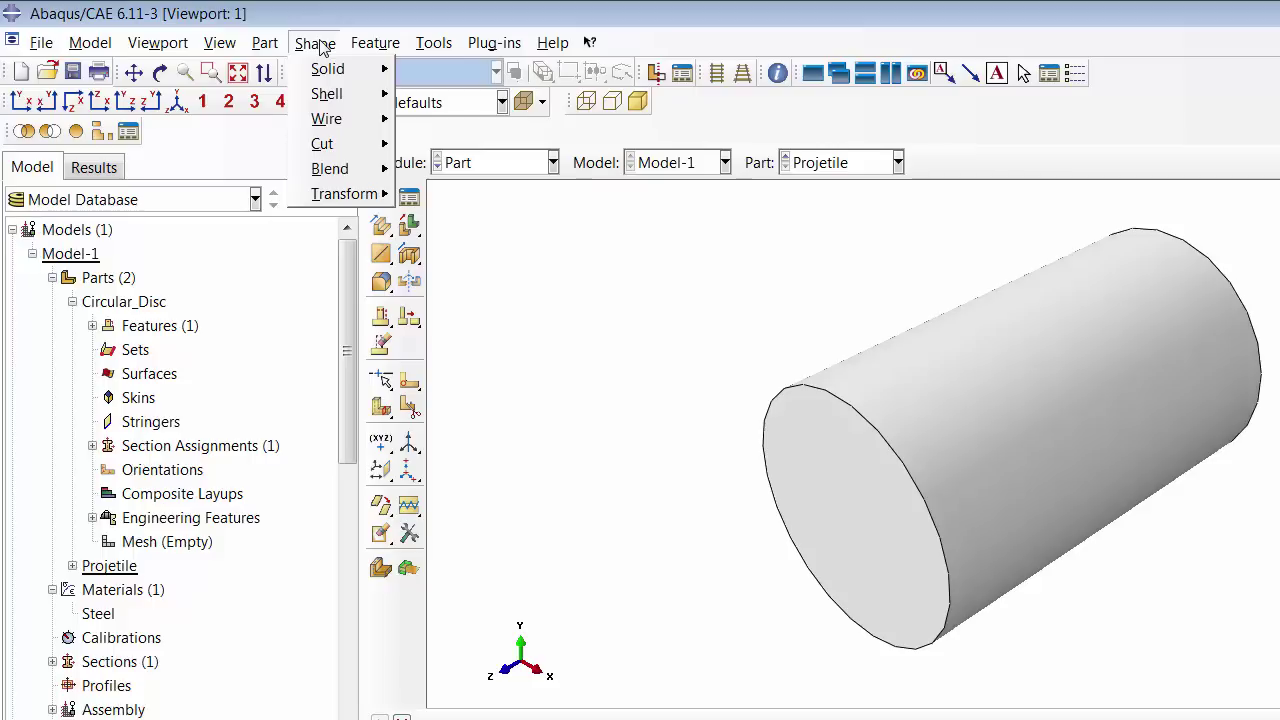
mouse_move(333, 99)
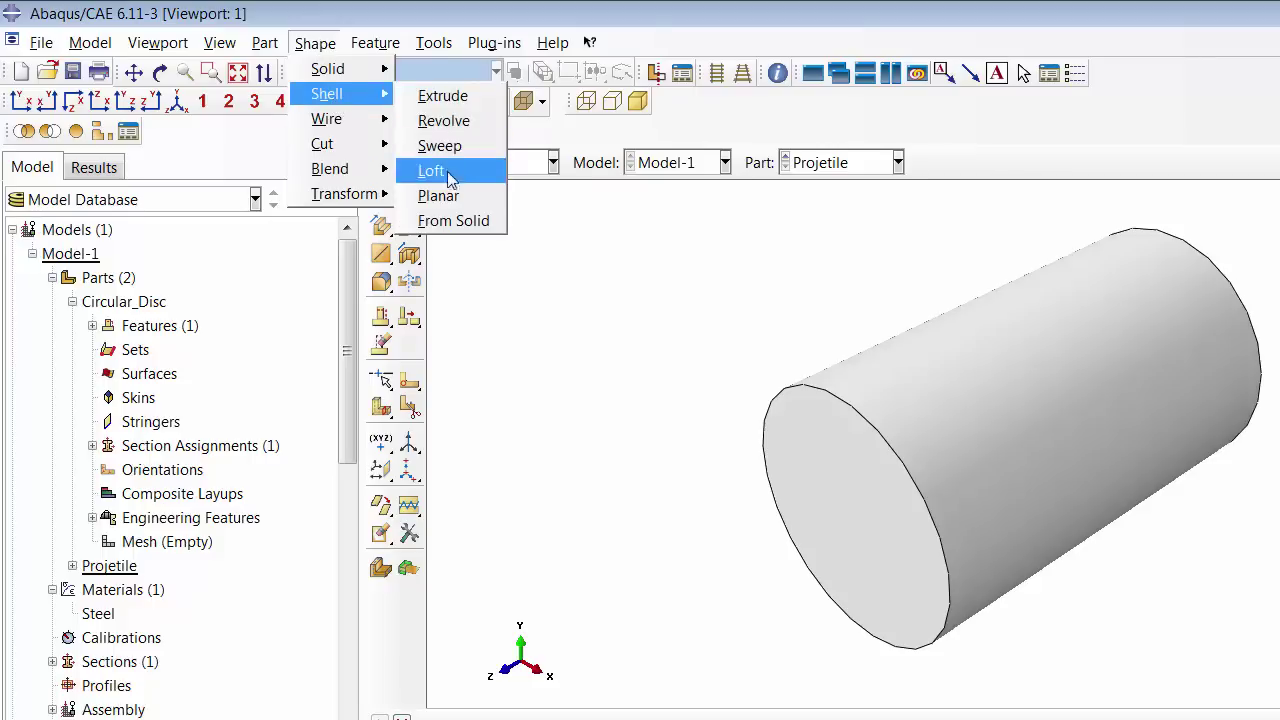
click(442, 222)
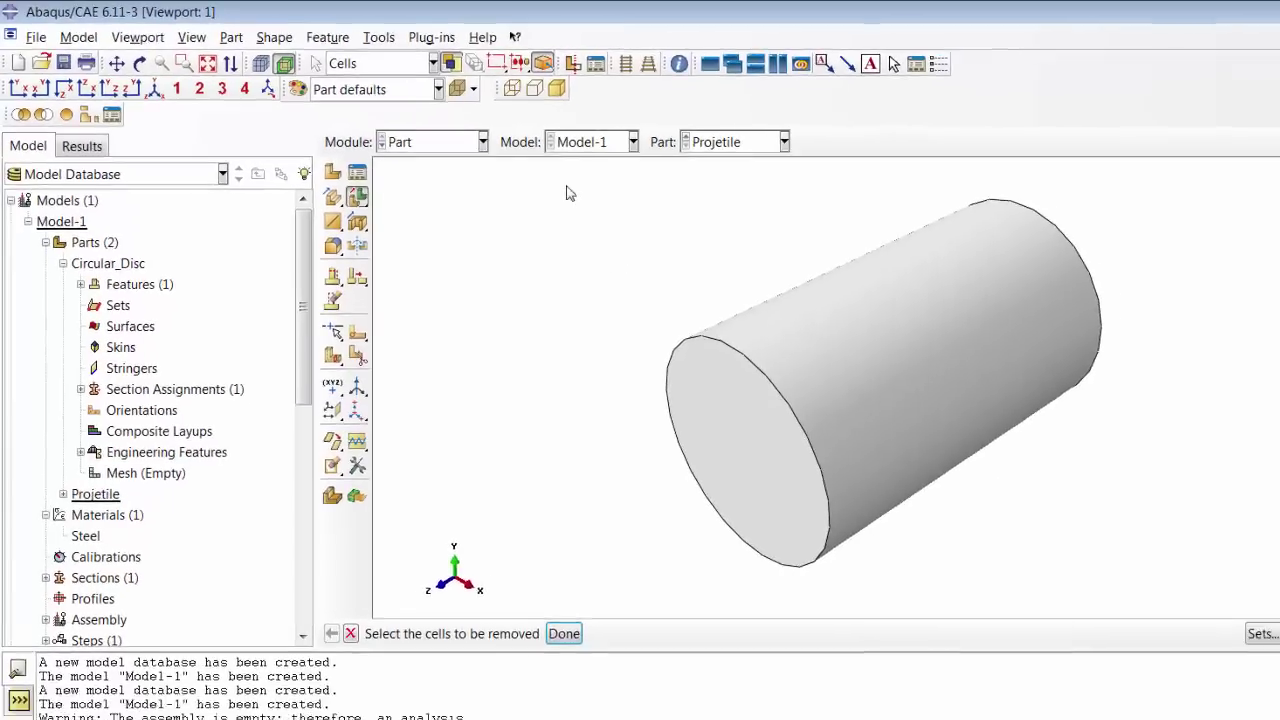
drag(566, 193, 1192, 570)
click(564, 633)
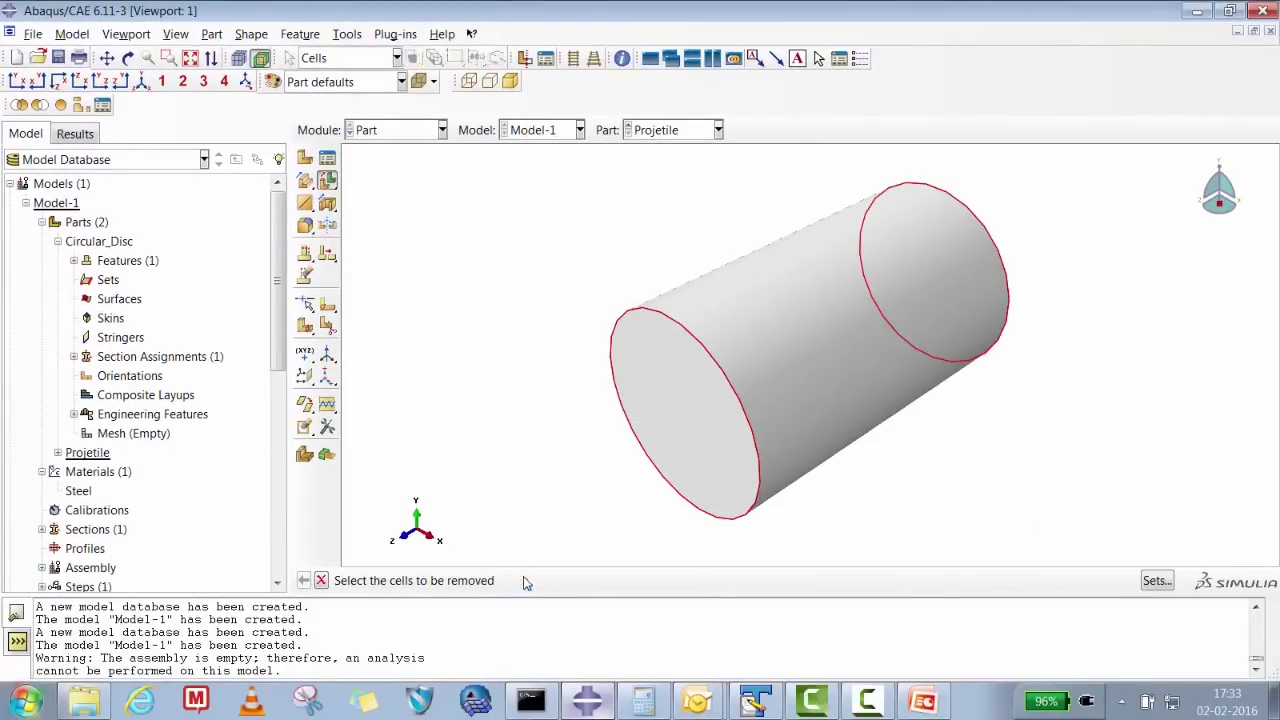
click(320, 581)
- Add a reference point at the centre of the projectile's front face
click(304, 36)
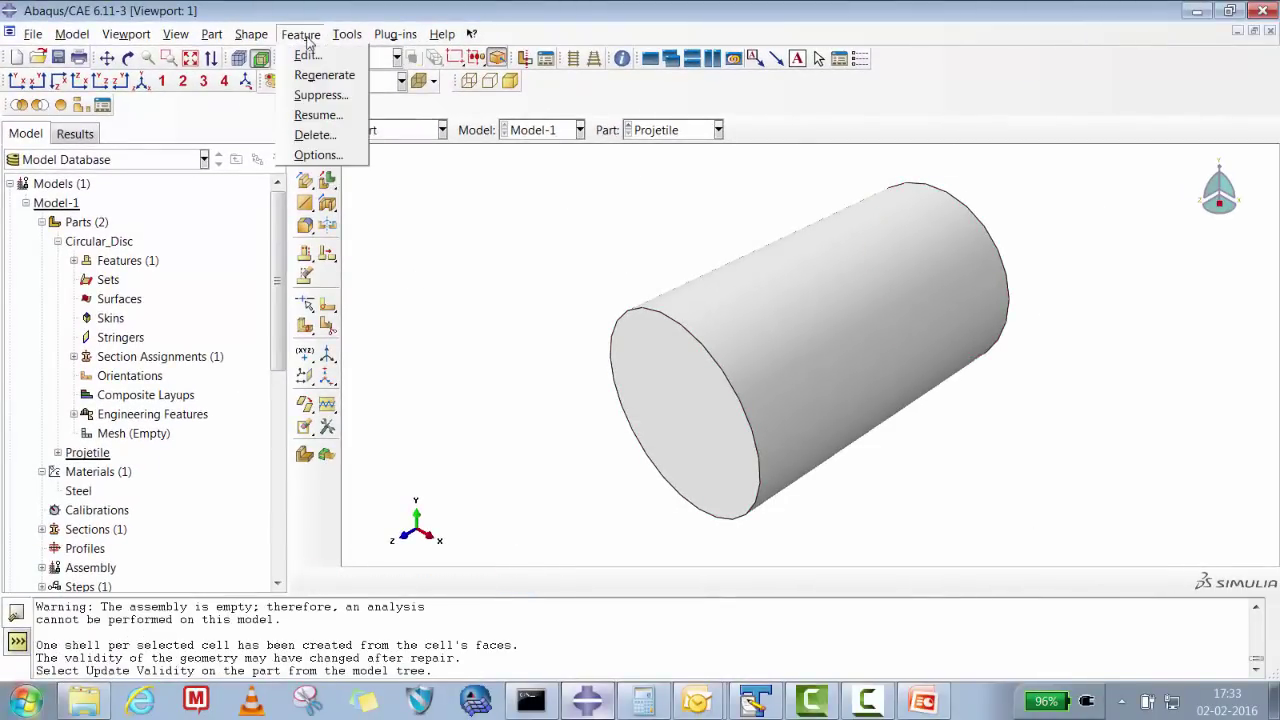
mouse_move(347, 34)
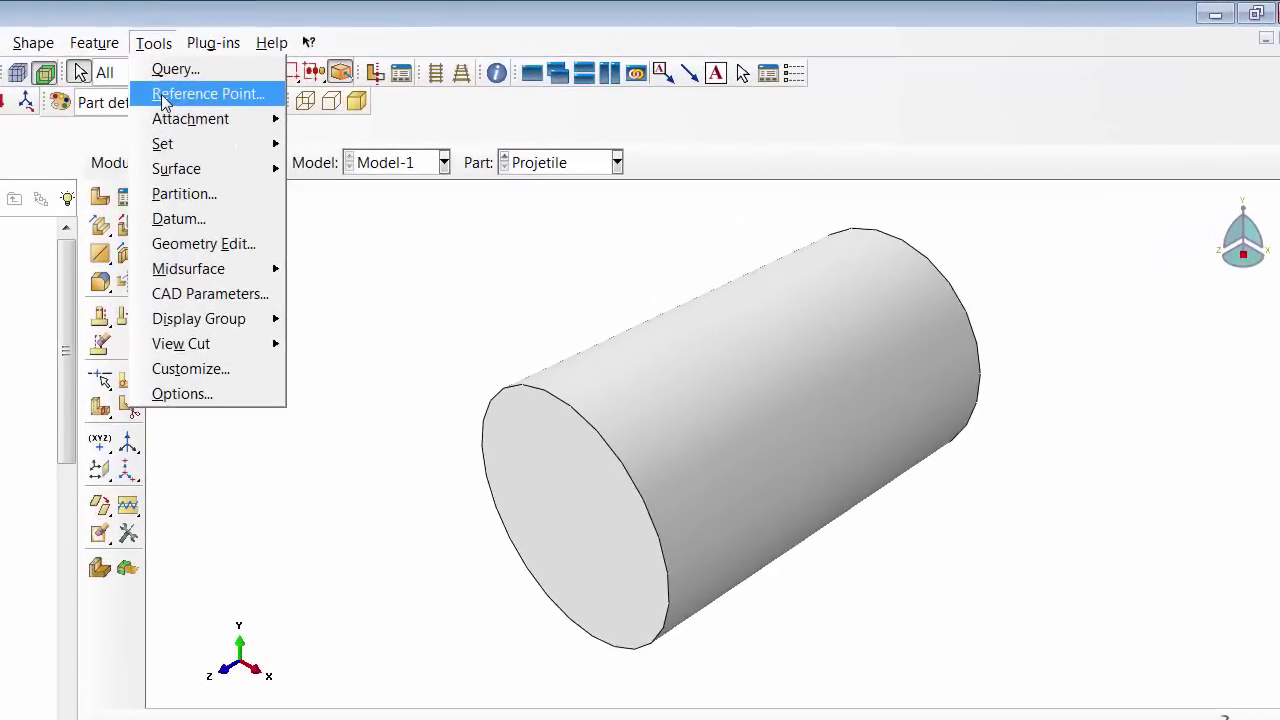
click(190, 94)
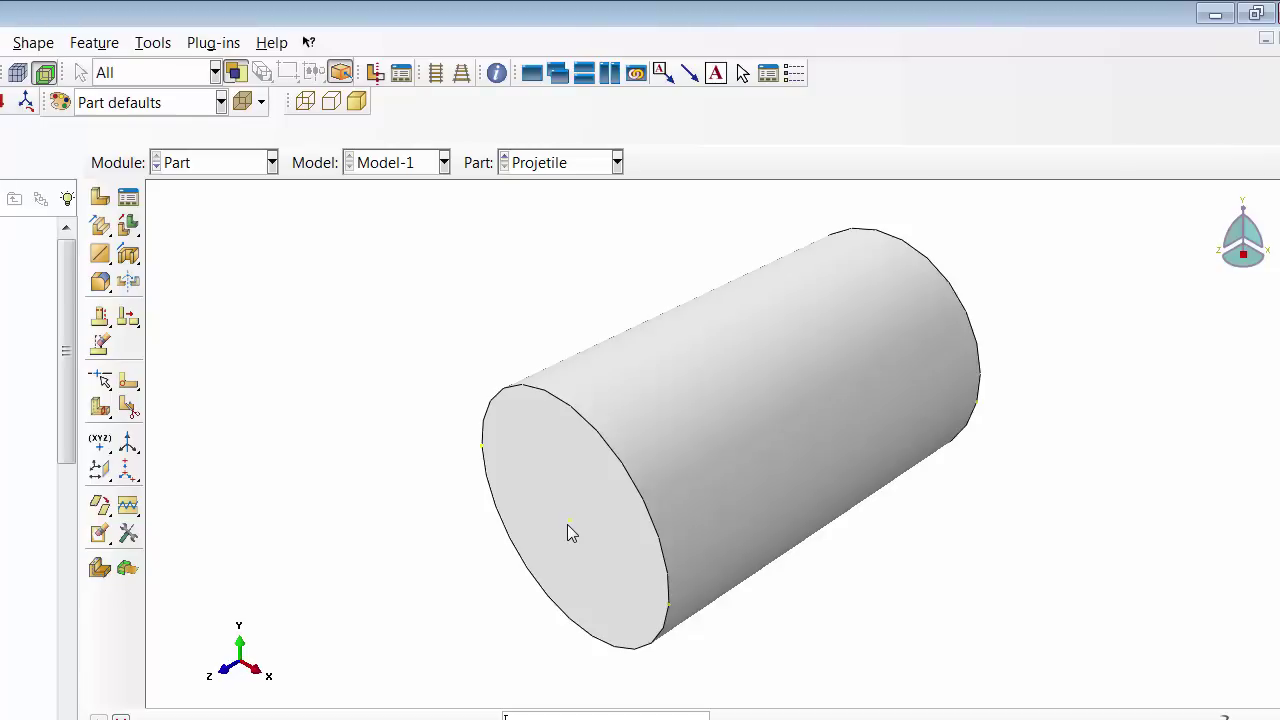
click(569, 522)
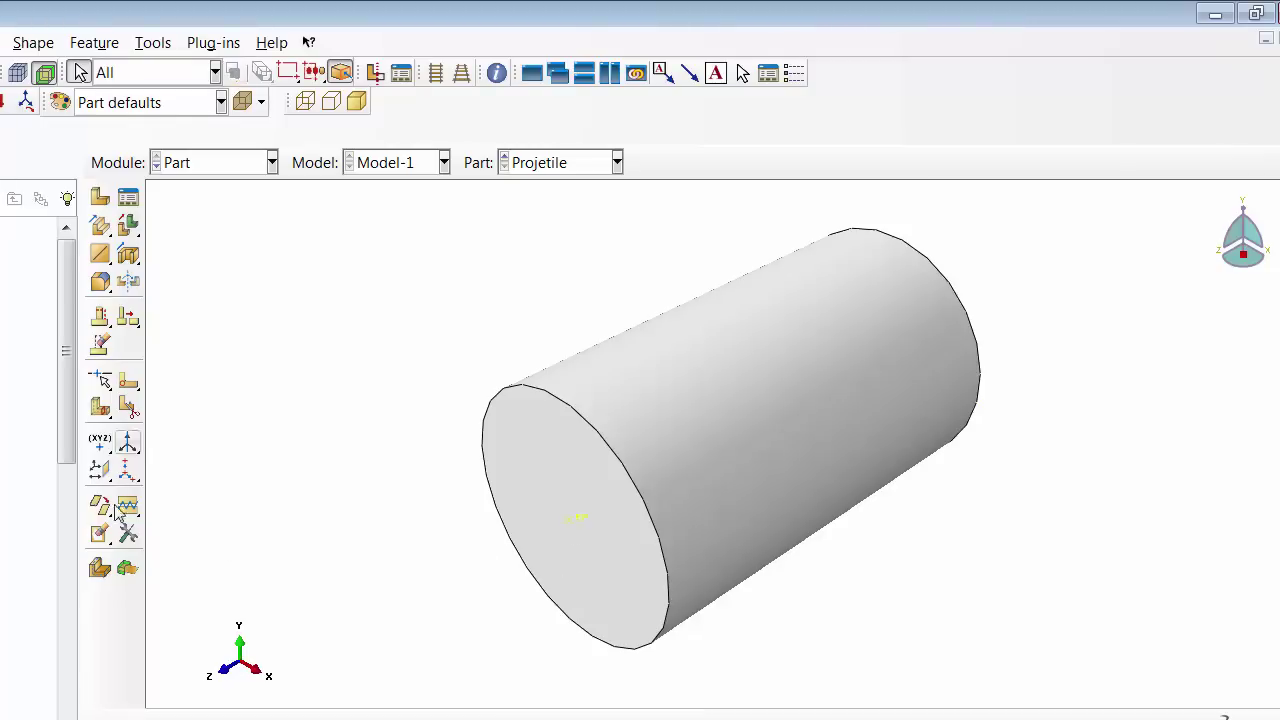
drag(68, 362, 66, 416)
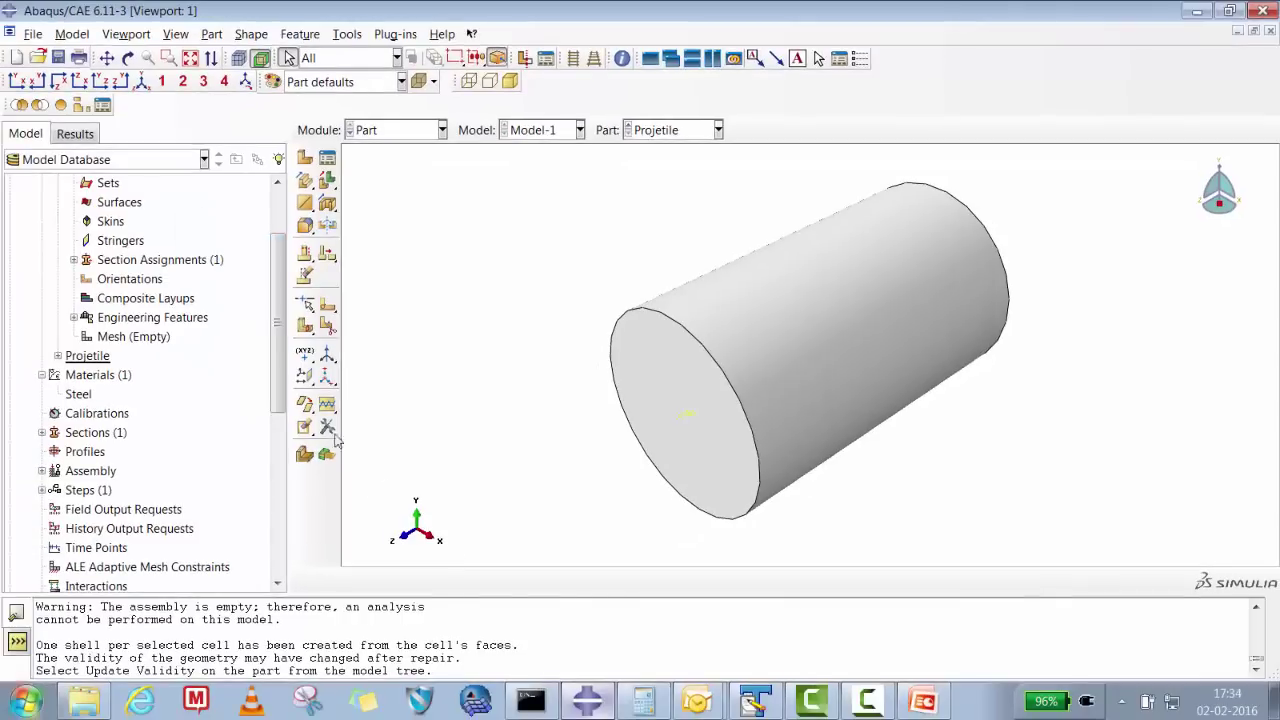
drag(283, 280, 128, 362)
- Create assembly instances of both Circular_Disc and Projetile
click(41, 289)
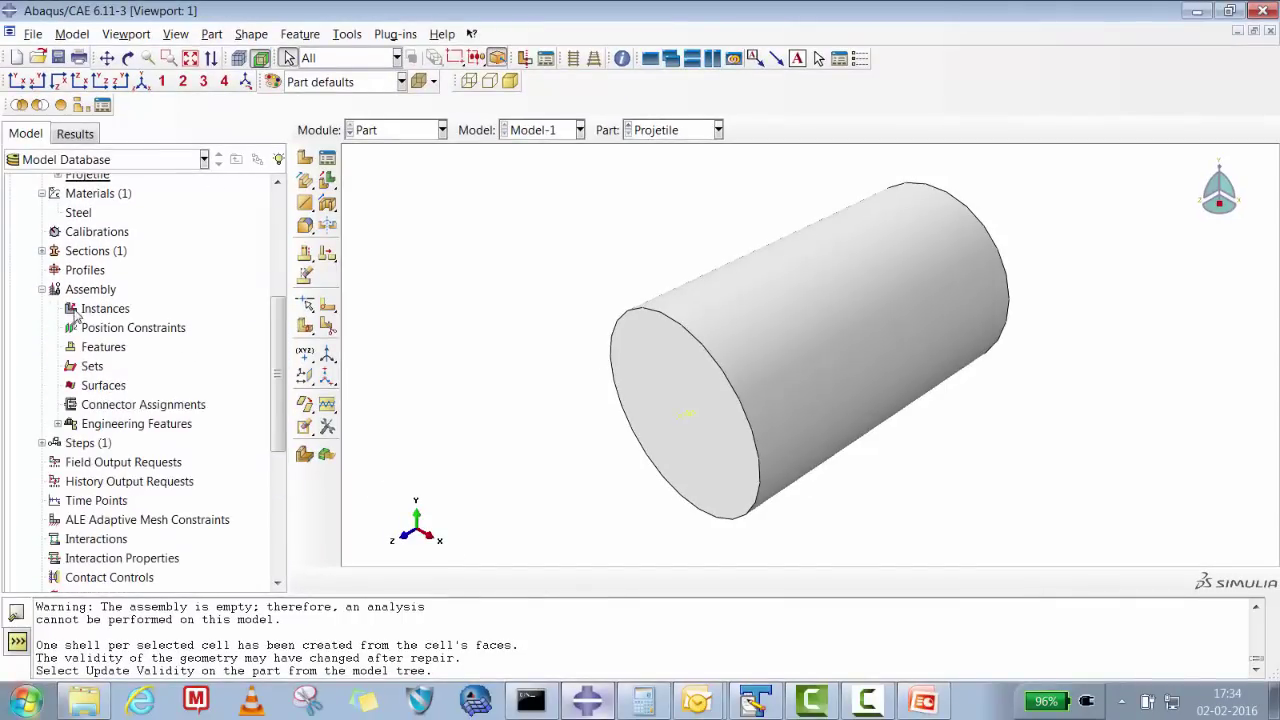
click(105, 308)
right_click(105, 308)
click(130, 340)
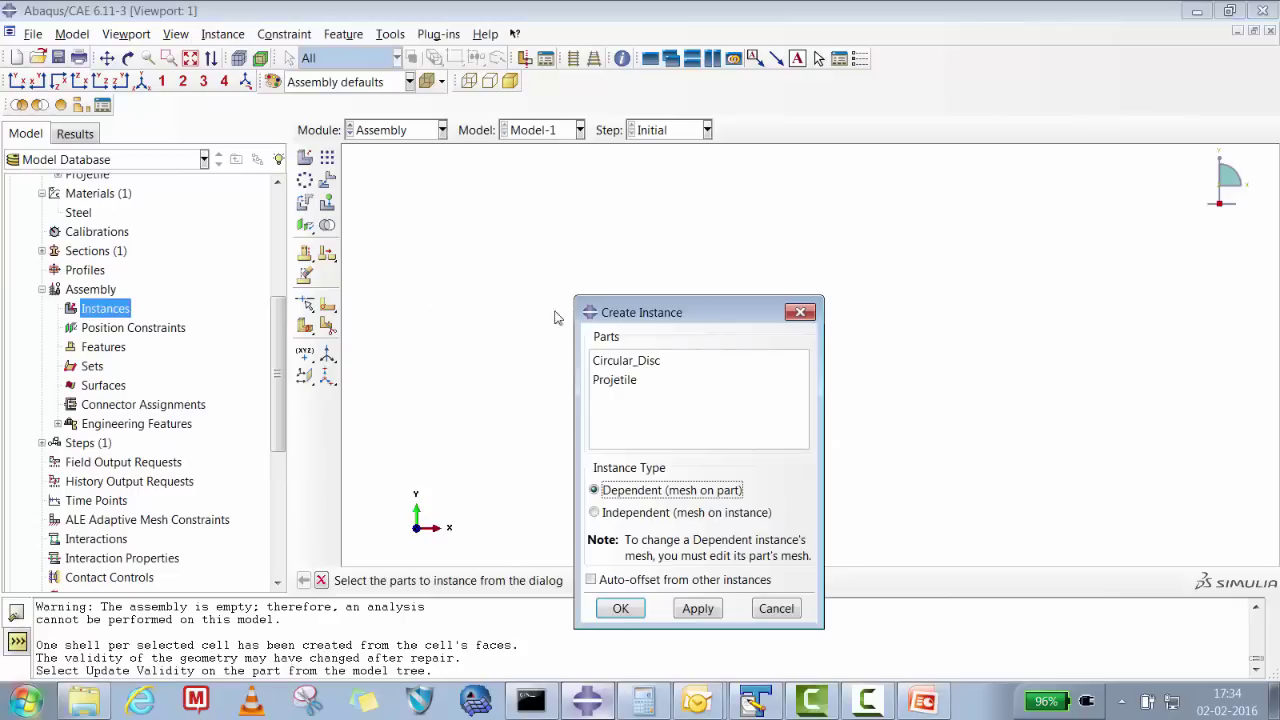
drag(603, 368, 613, 392)
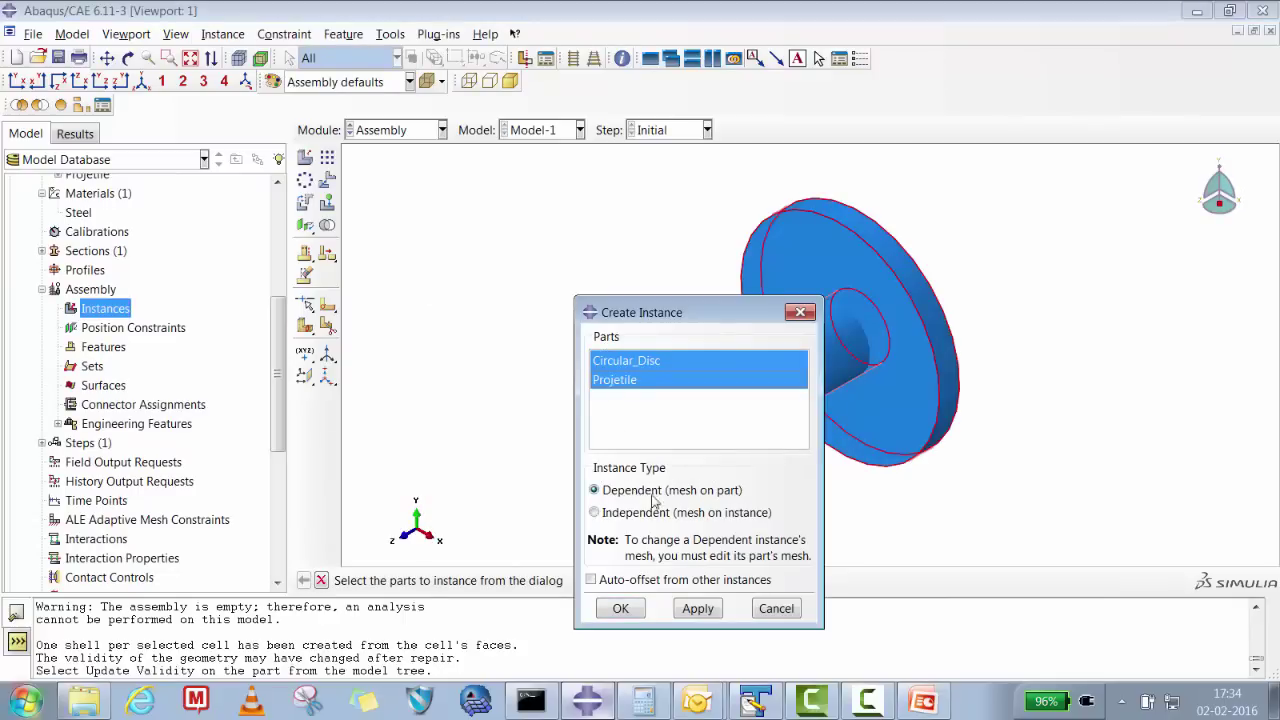
click(632, 610)
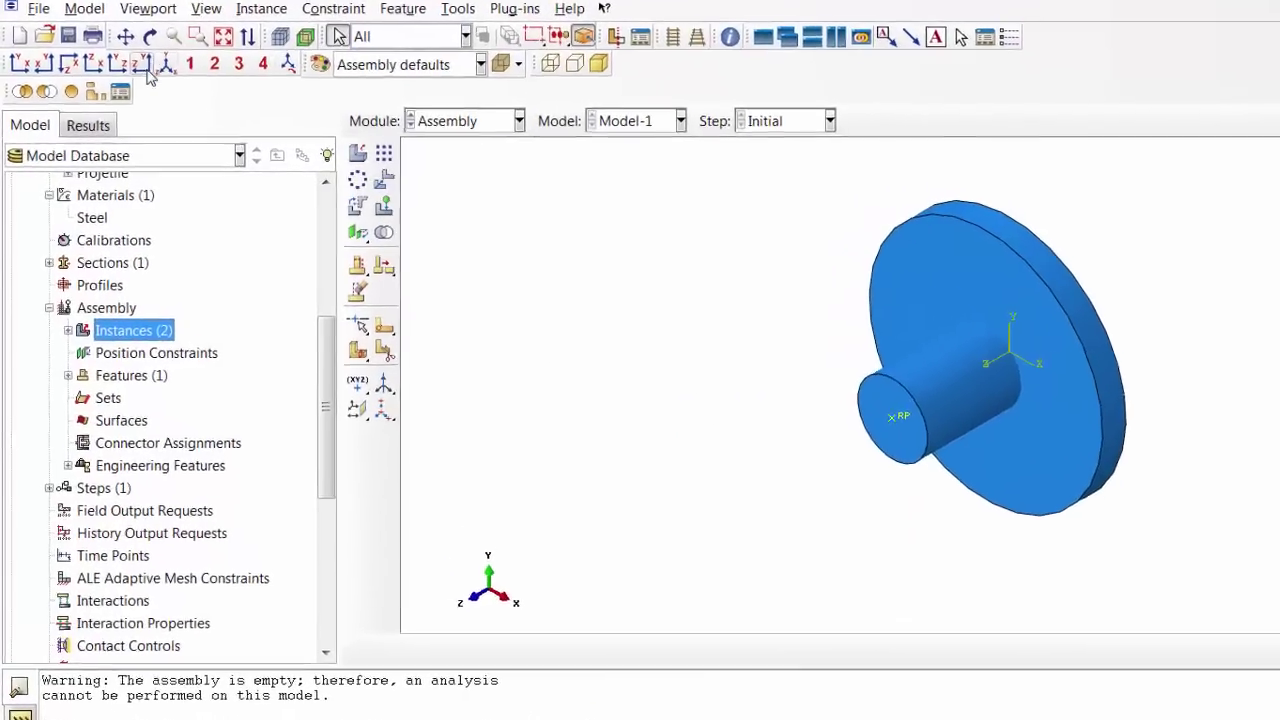
- Translate the projectile instance from 0,0,0 to 0,0,15
click(143, 65)
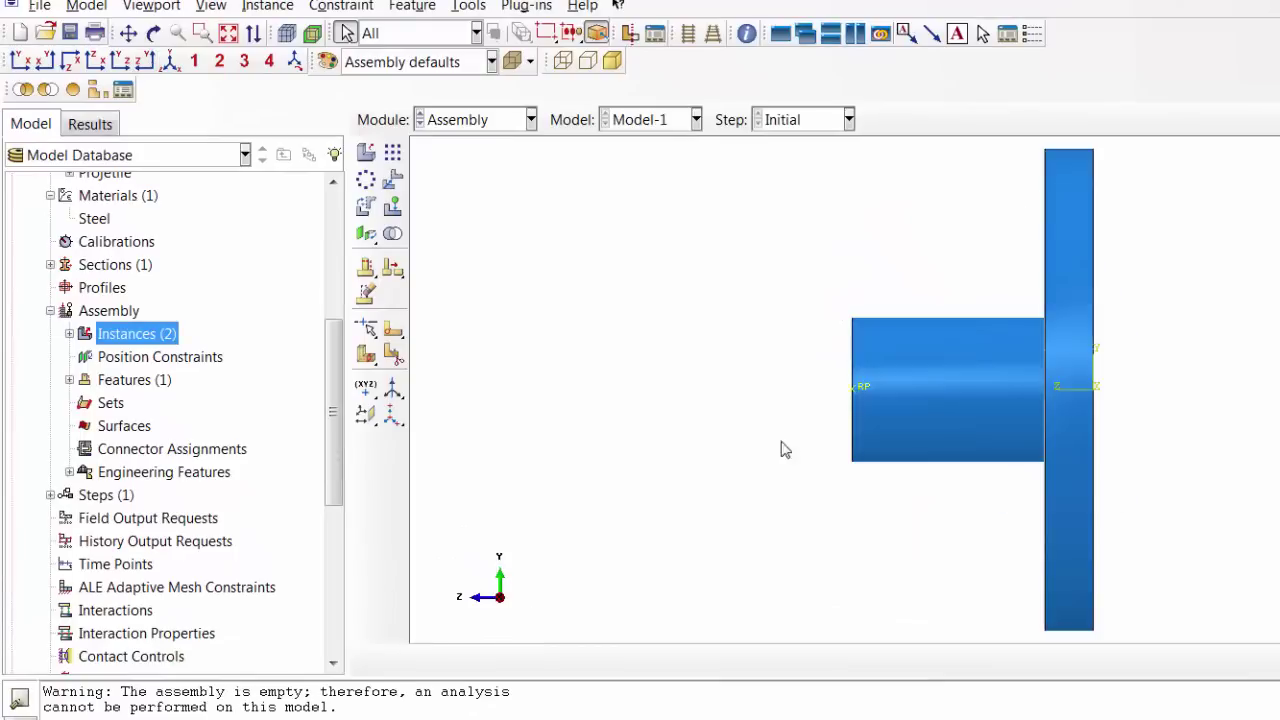
click(392, 180)
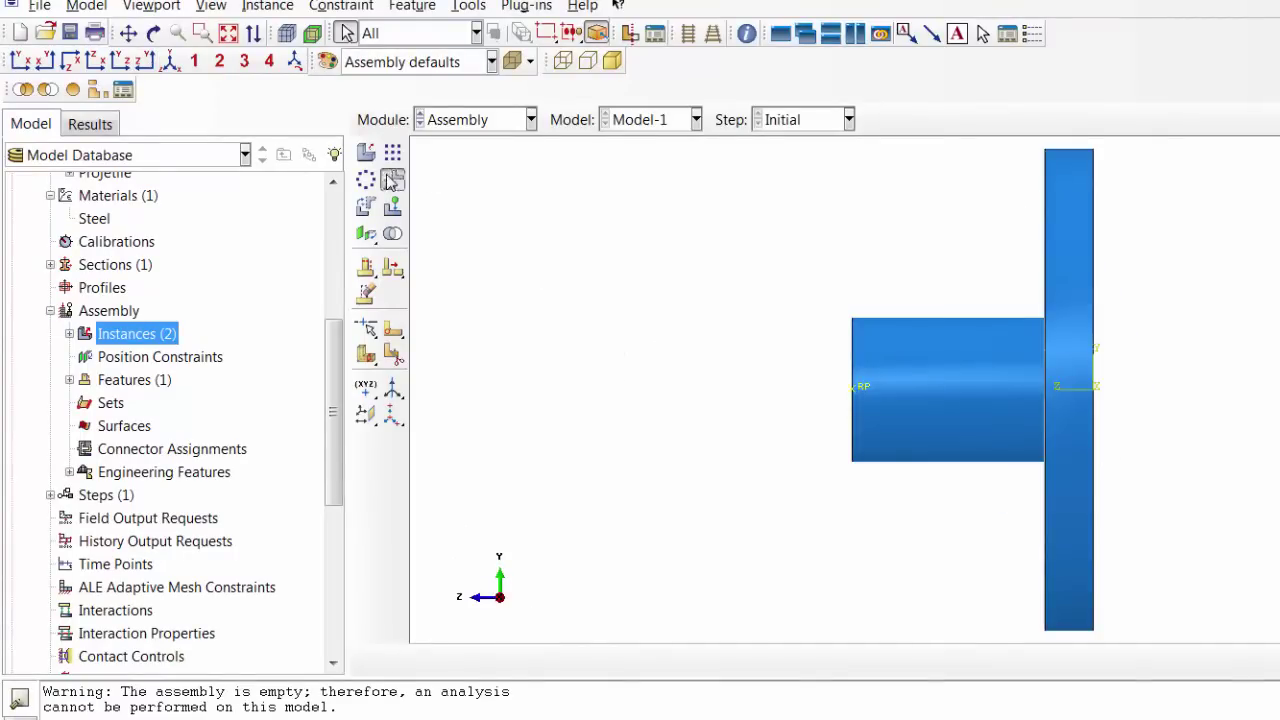
click(926, 412)
click(630, 660)
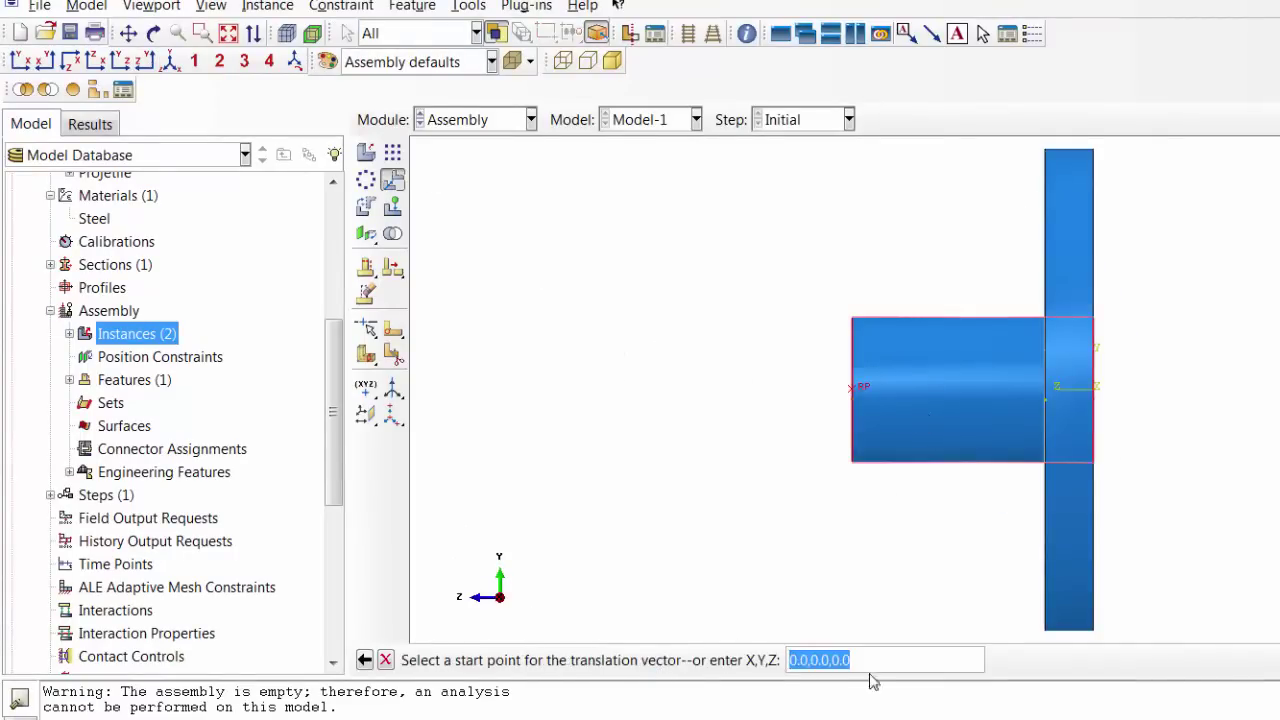
key(Return)
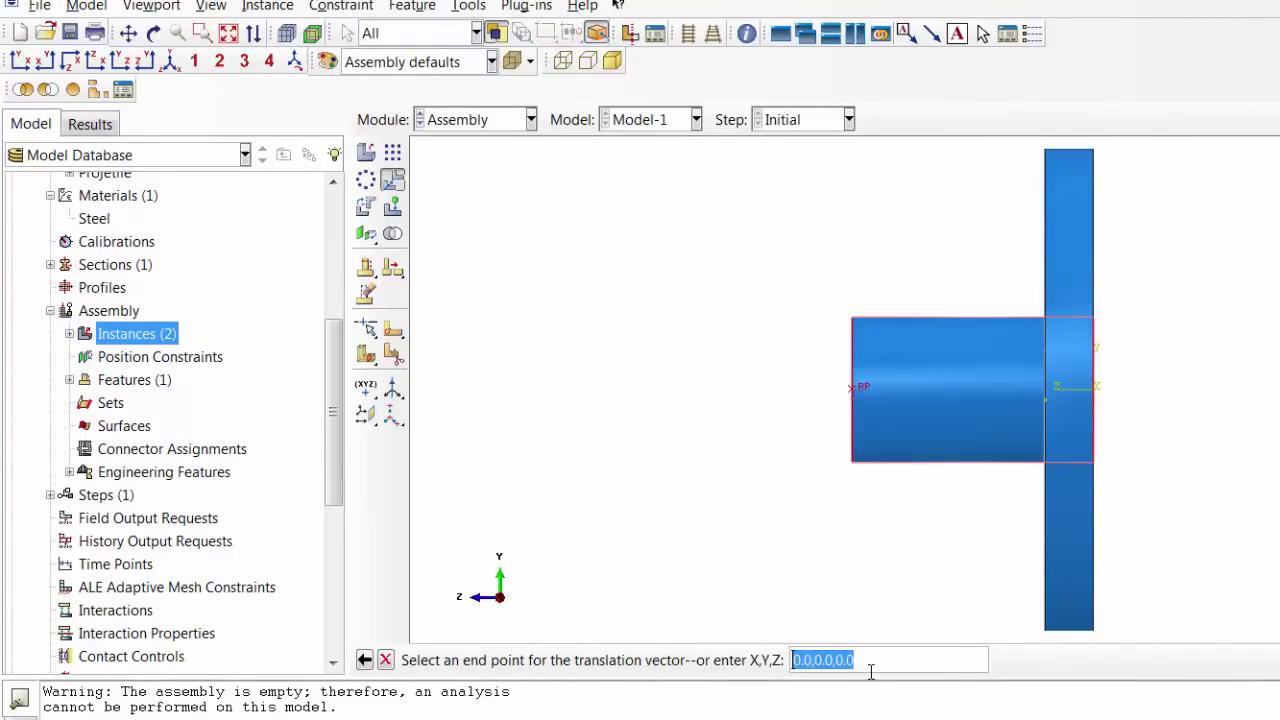
text(0,0,15)
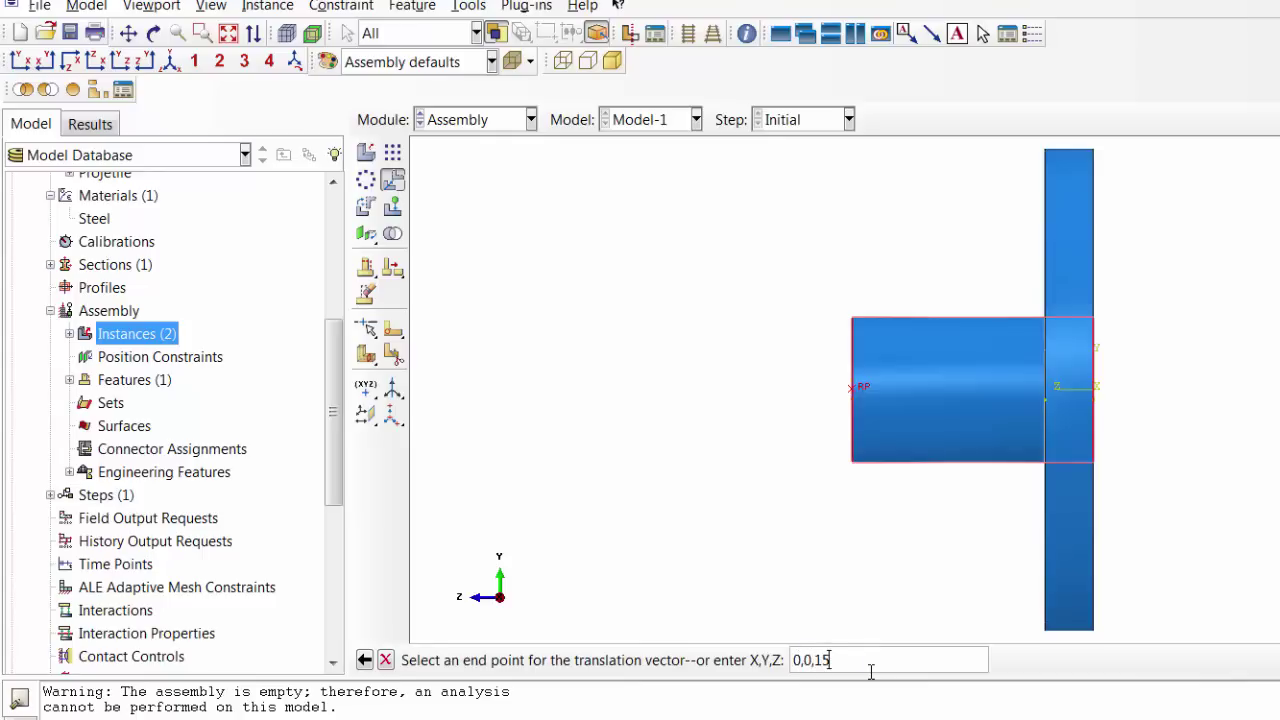
key(Return)
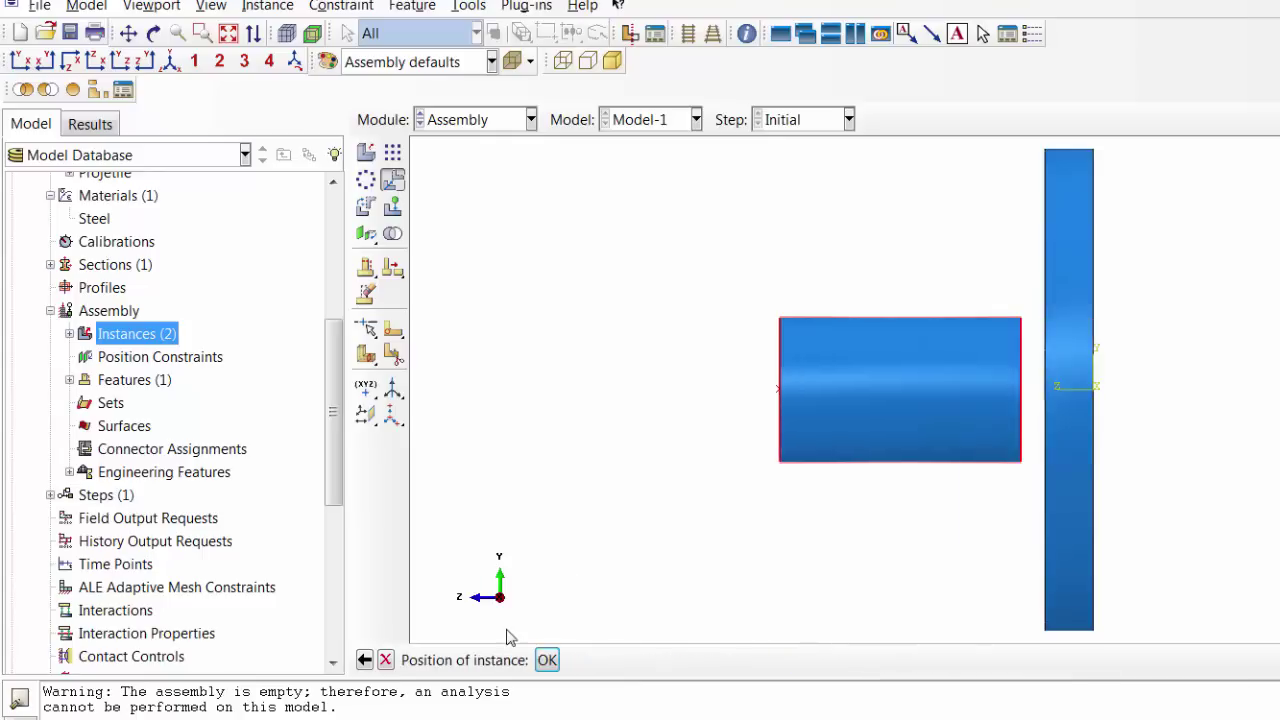
click(547, 660)
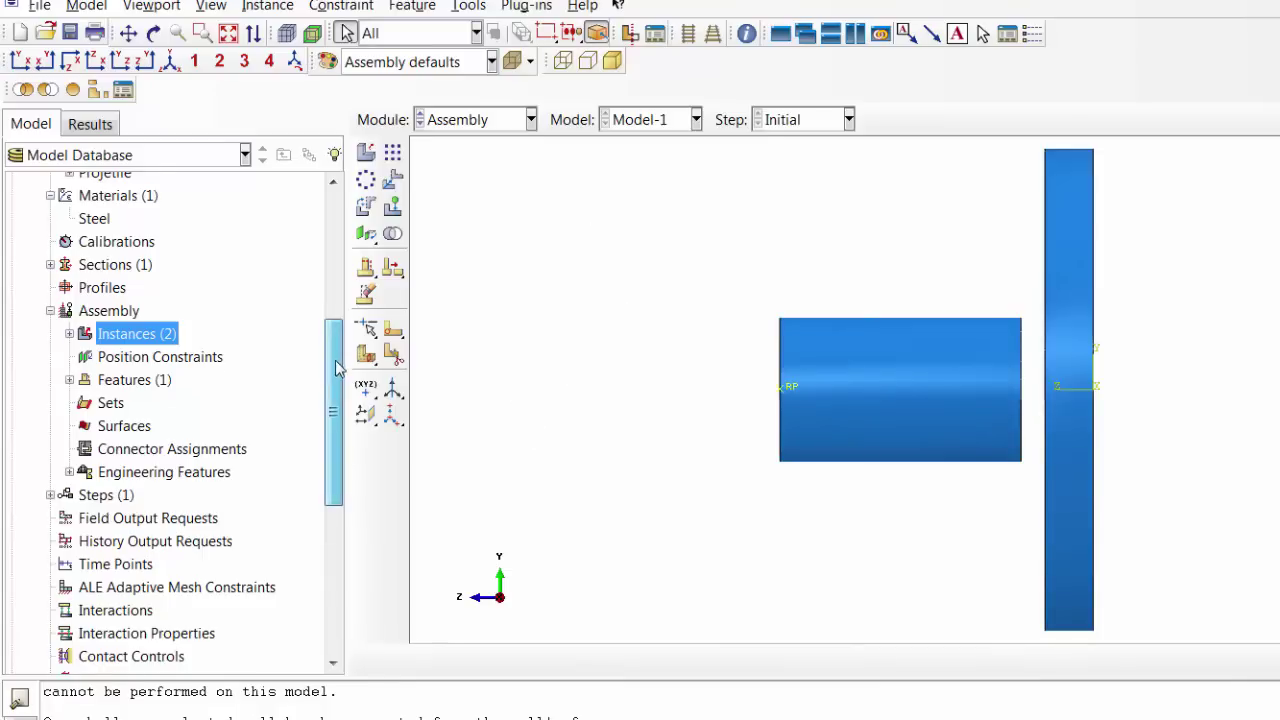
drag(335, 360, 338, 225)
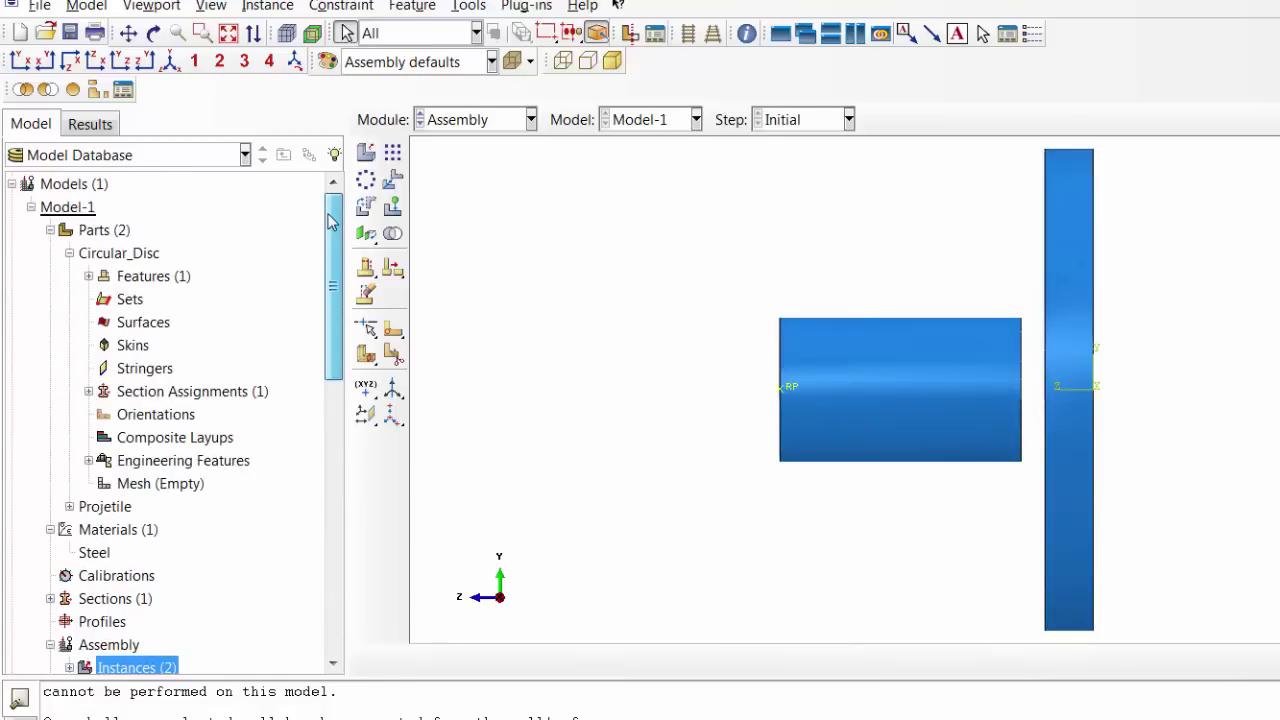
click(452, 126)
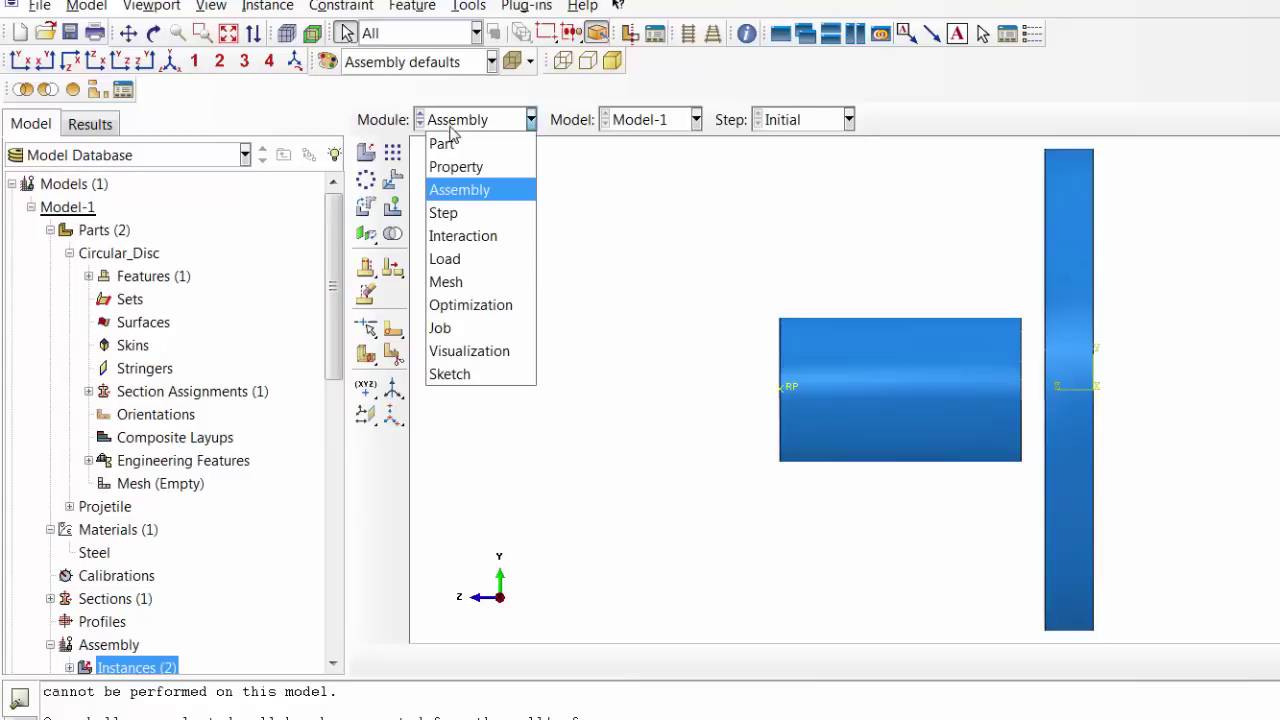
- In the Mesh module, assign global seeds to the Circular_Disc part
click(447, 283)
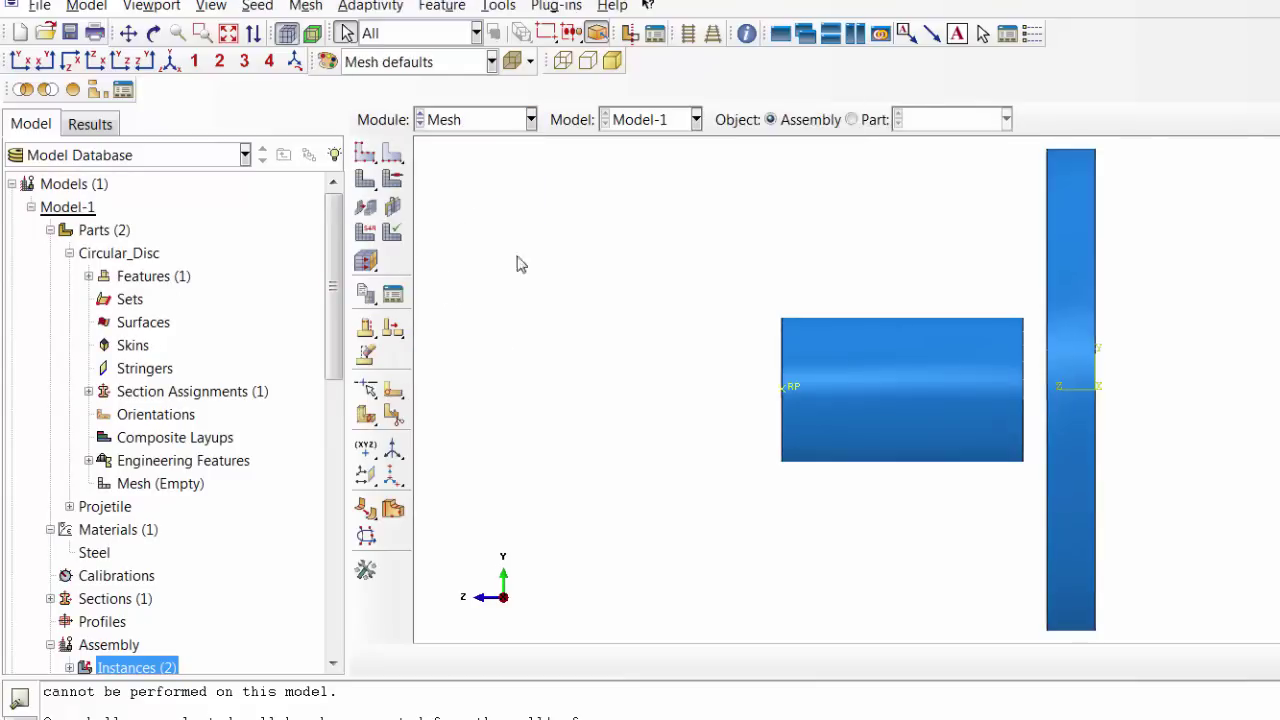
click(870, 120)
click(960, 135)
click(958, 141)
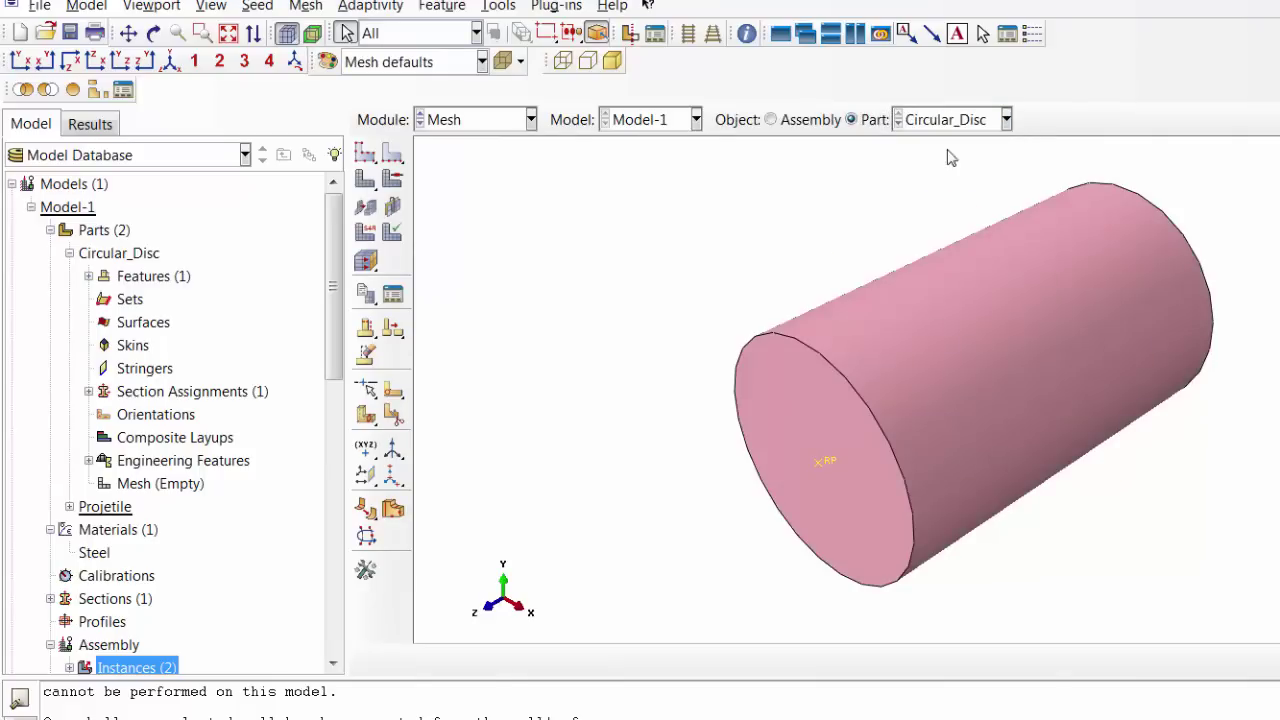
click(366, 152)
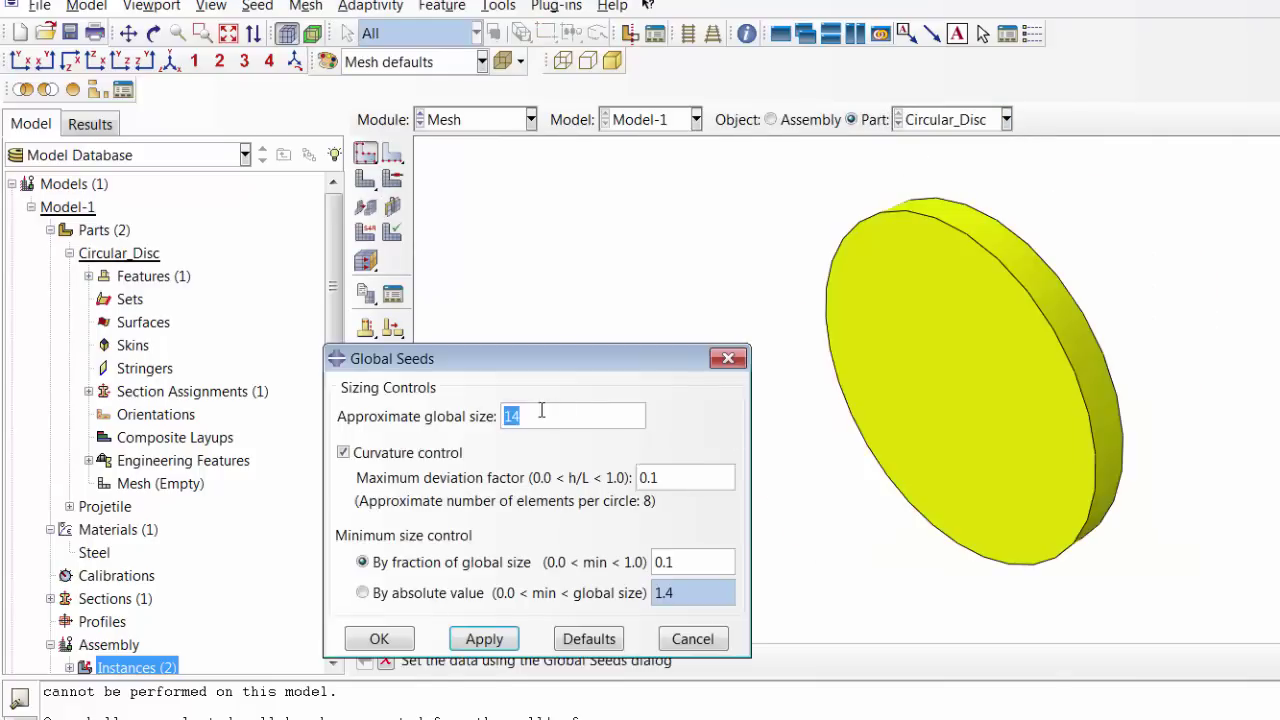
text(1)
click(483, 633)
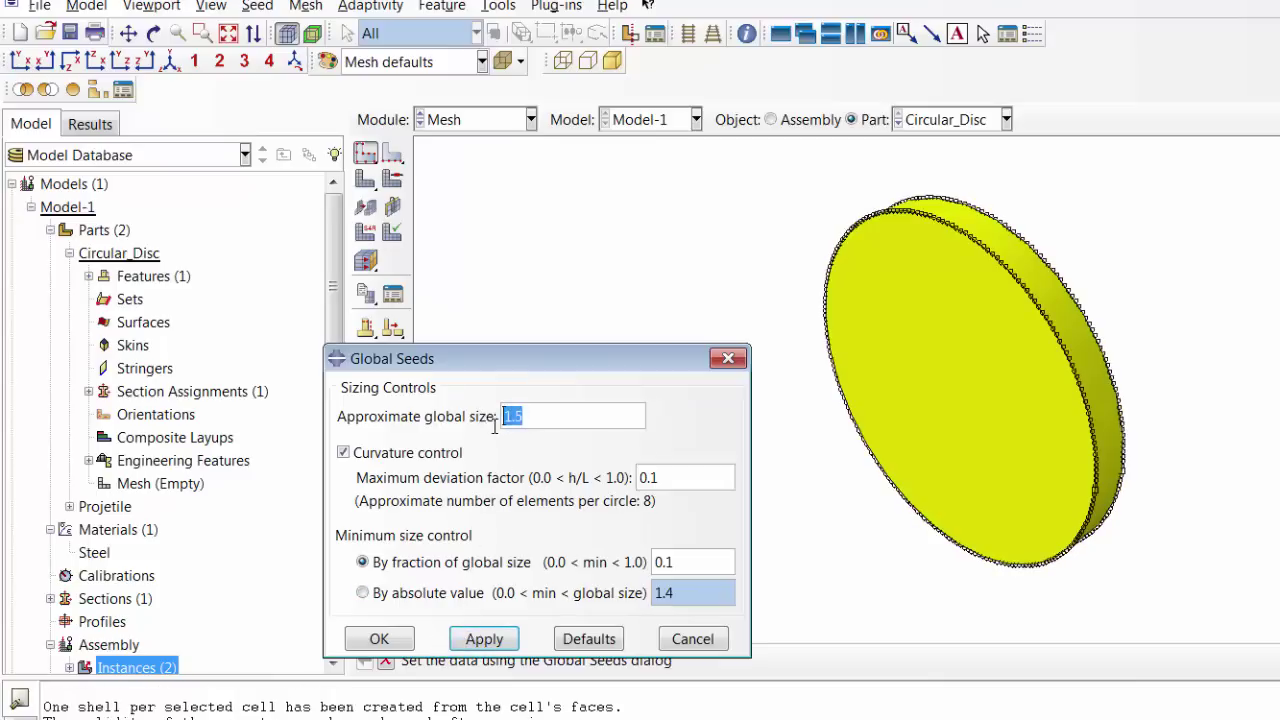
key(BackSpace)
key(BackSpace)
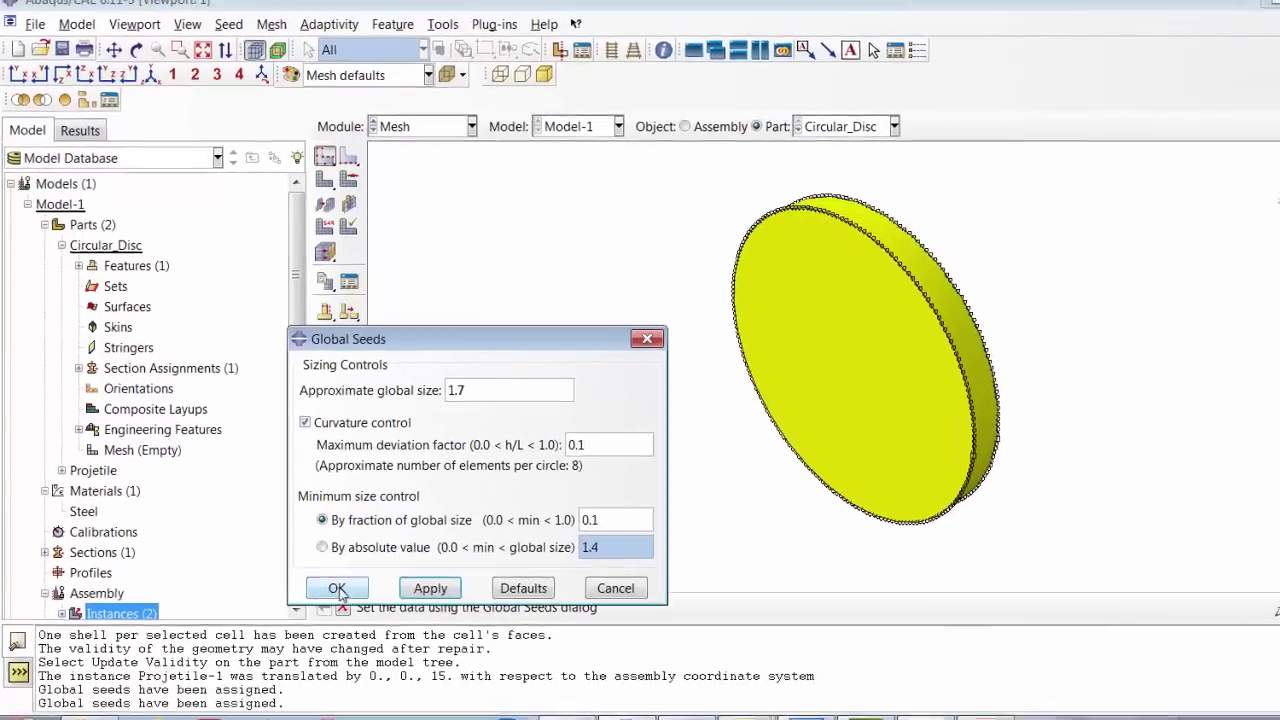
click(379, 638)
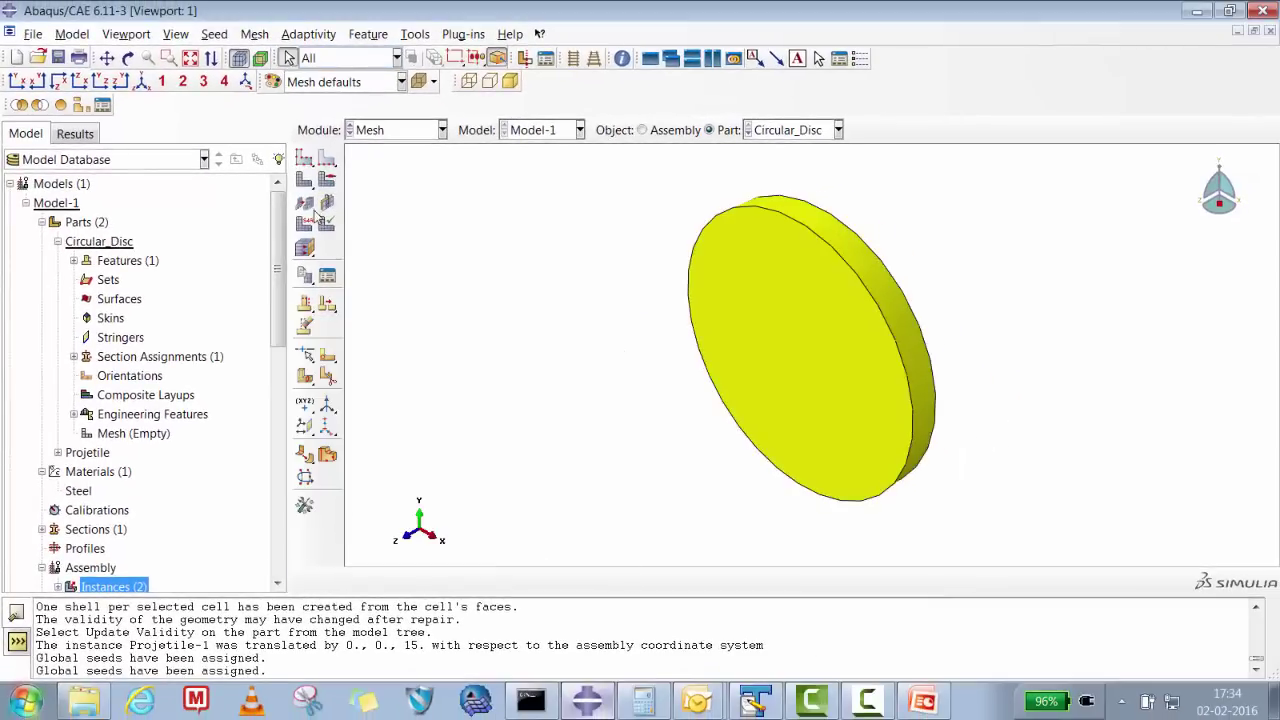
- Mesh the disc into 20964 elements and rotate it face-on
click(305, 181)
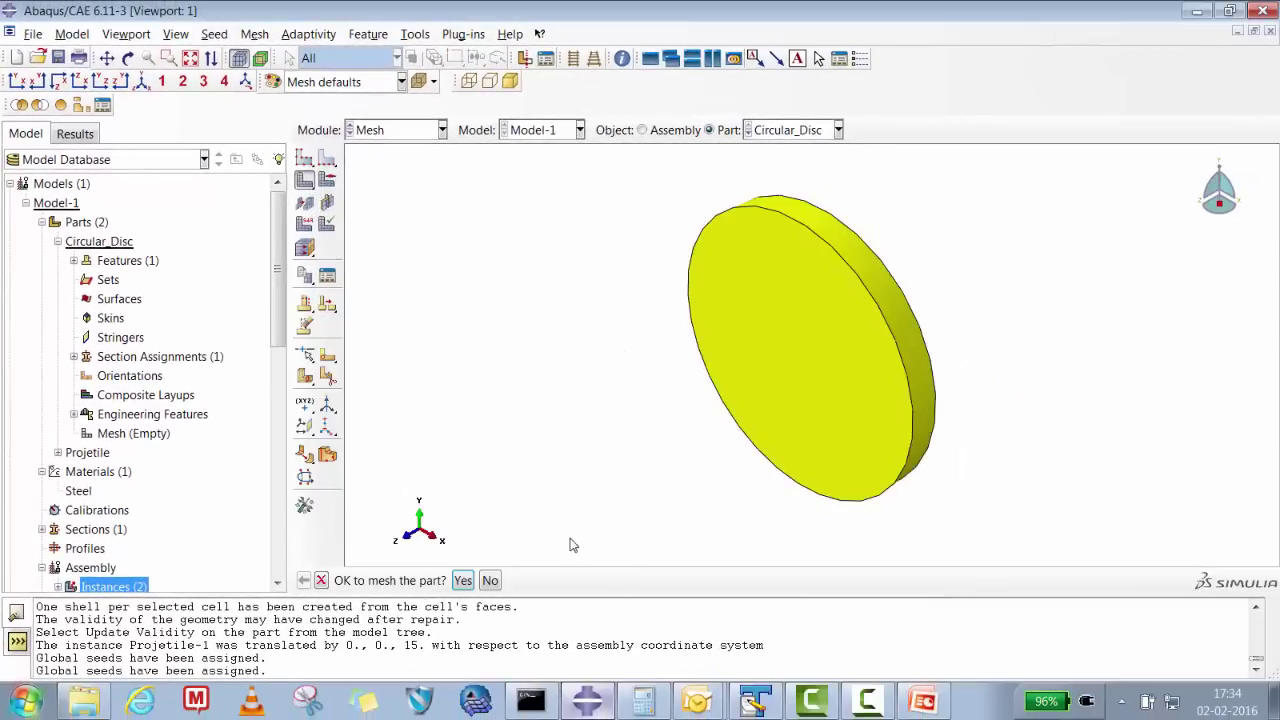
click(463, 580)
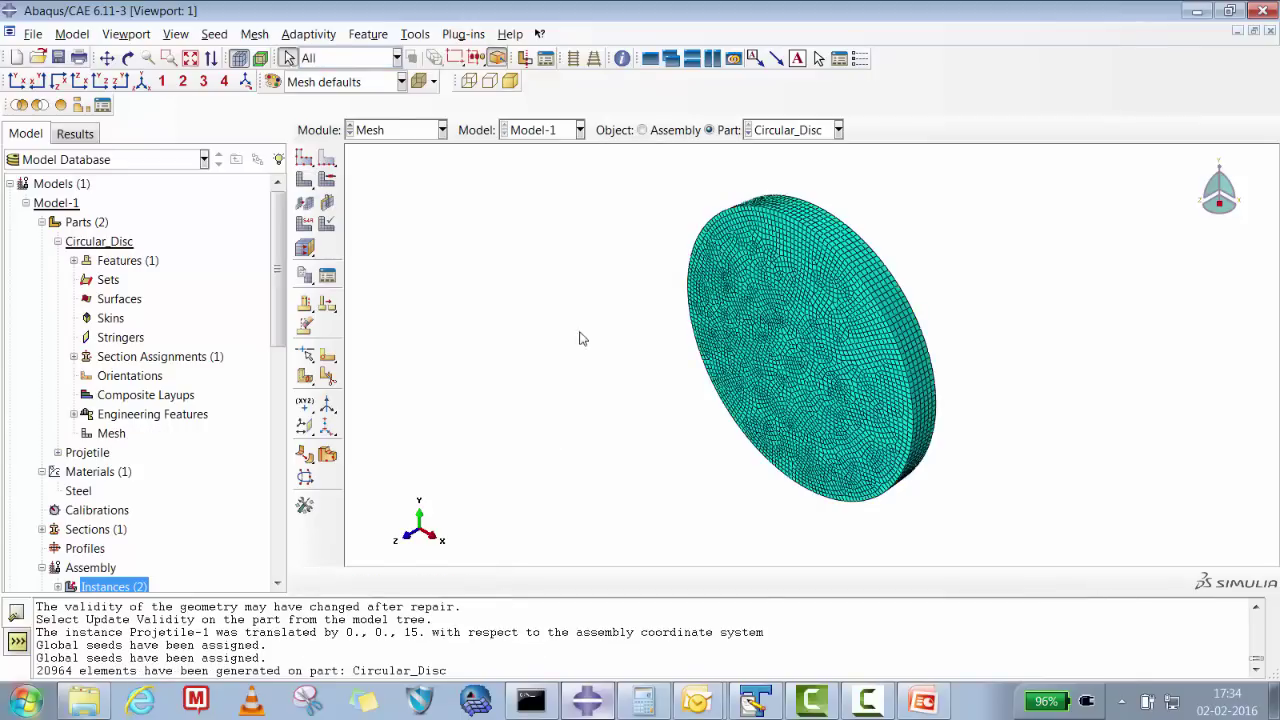
click(127, 58)
drag(626, 311, 860, 295)
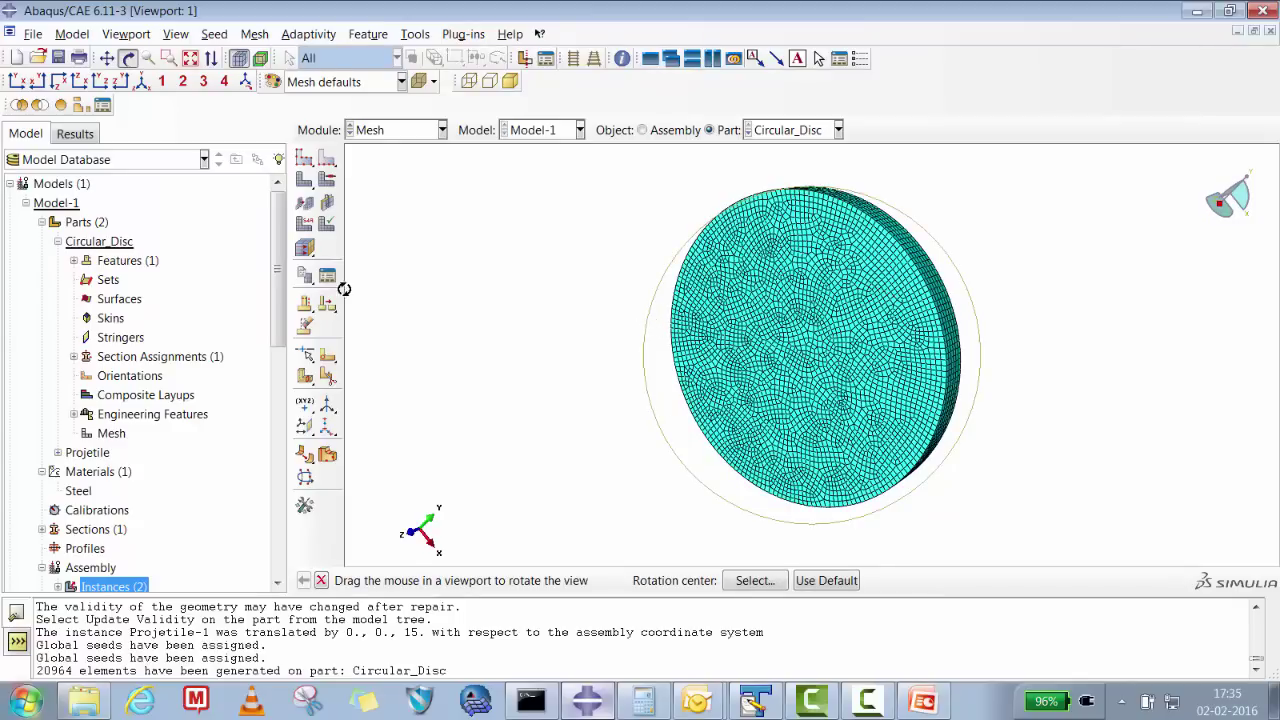
- Give the disc Explicit C3D8R elements with element deletion set to Yes
click(306, 226)
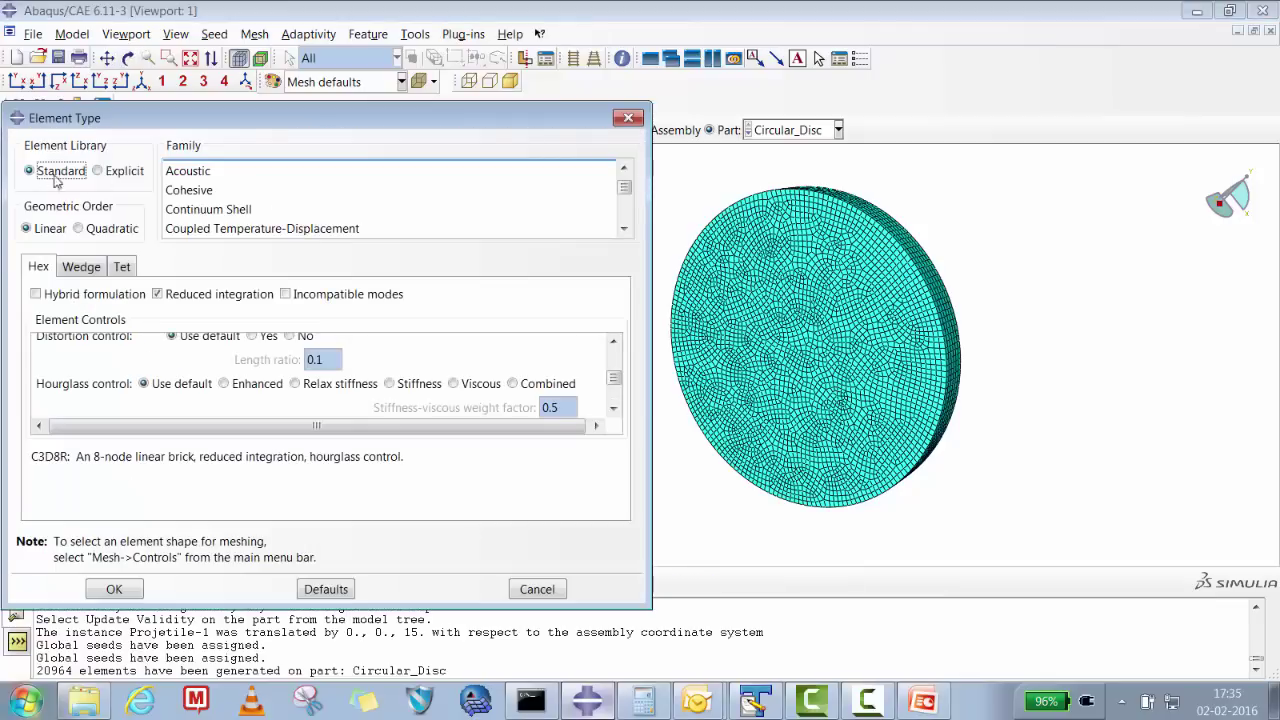
click(98, 171)
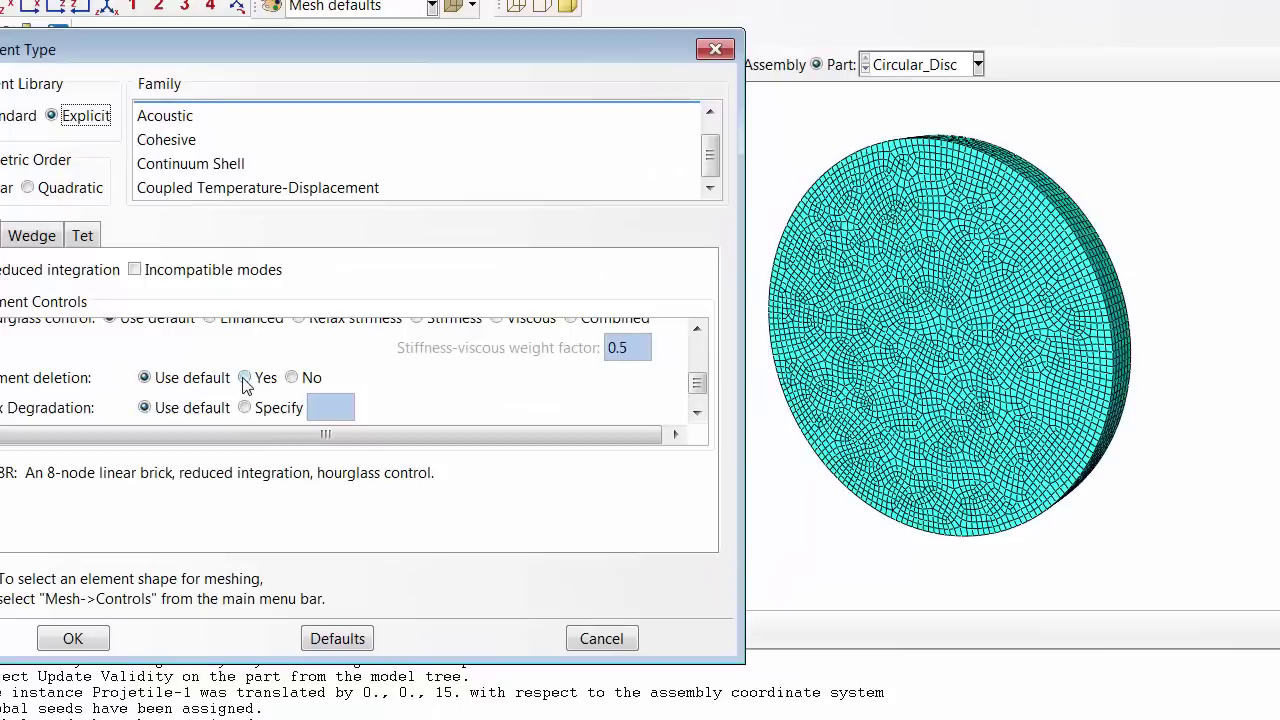
click(252, 380)
click(100, 640)
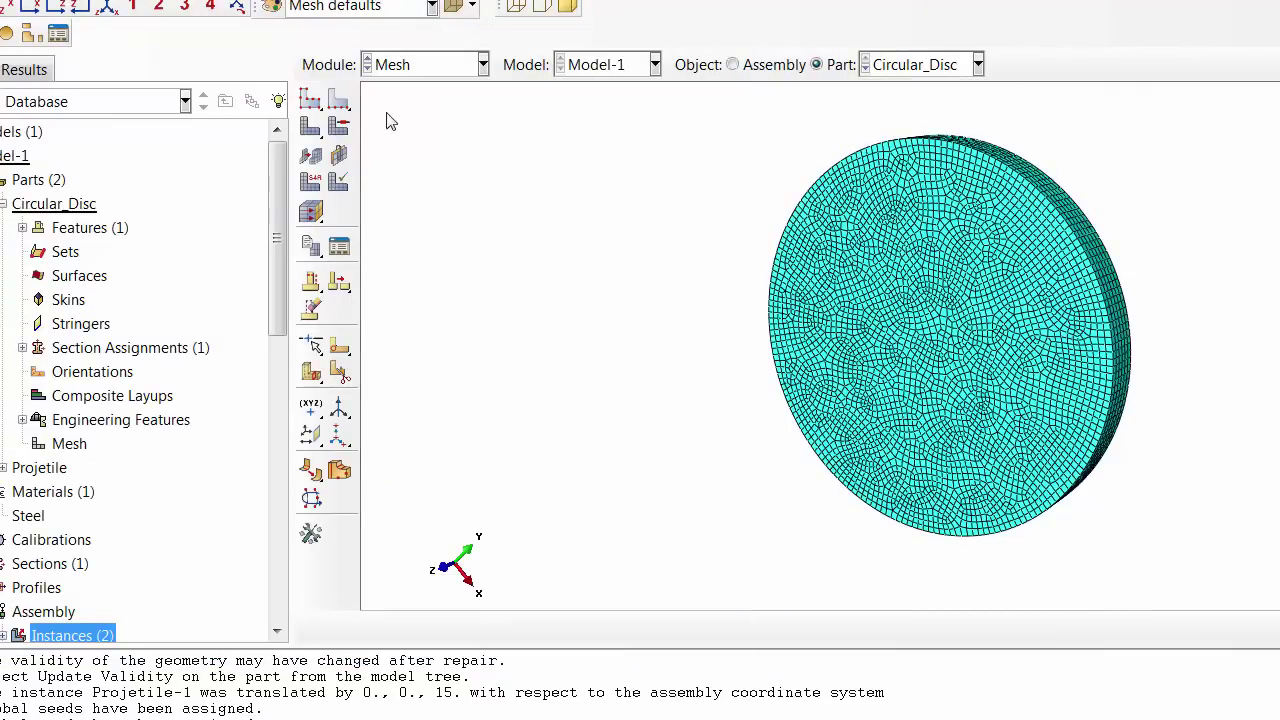
- Switch to the Projetile part and seed it with a global size of 3.0
click(881, 64)
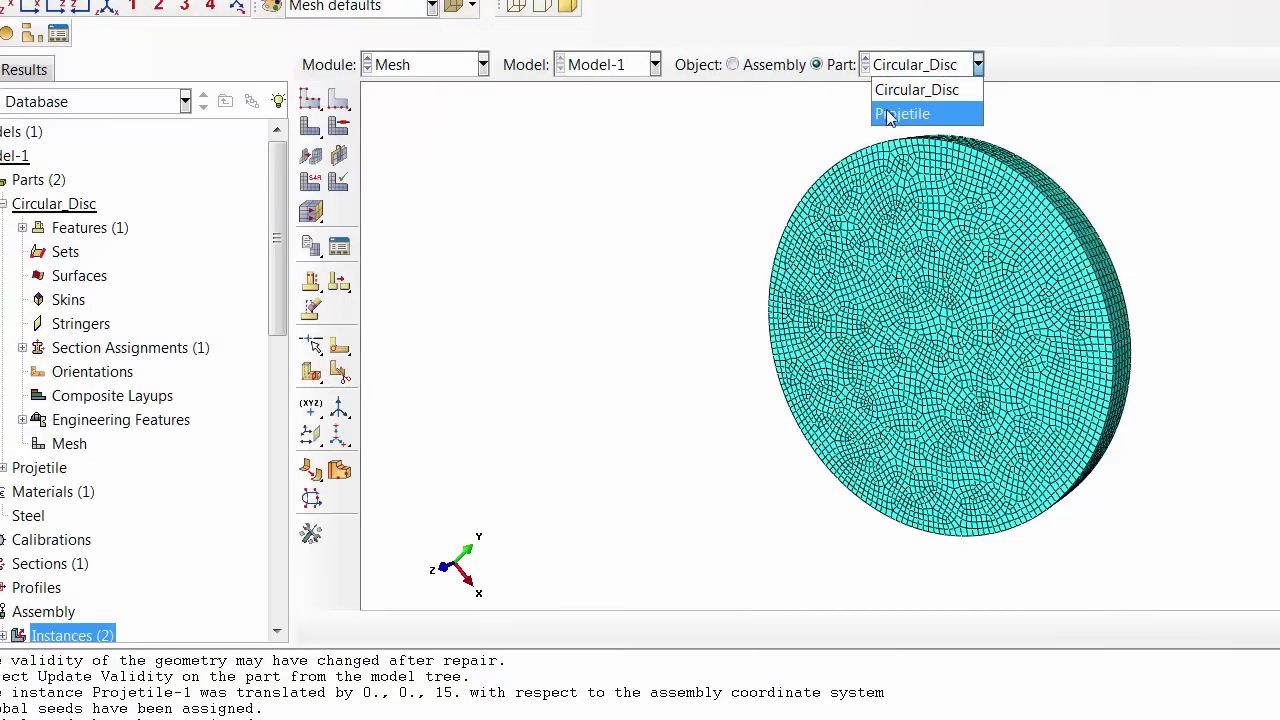
click(888, 114)
click(310, 100)
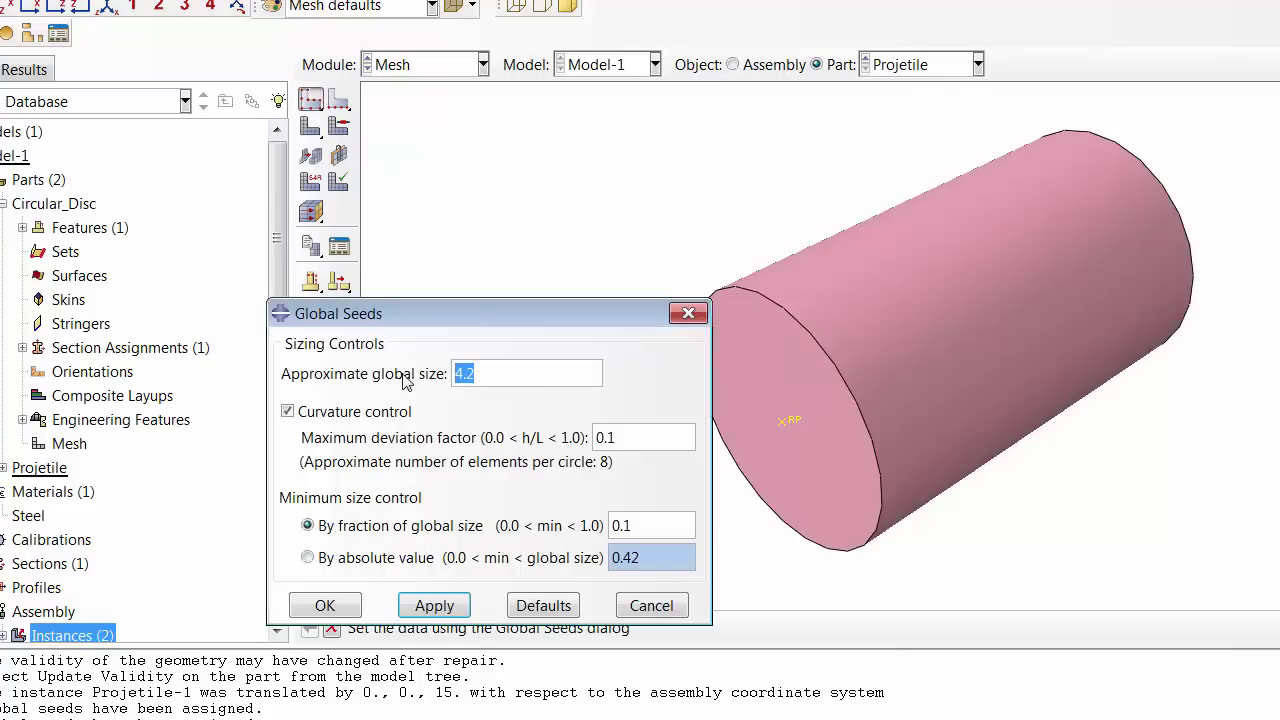
text(3)
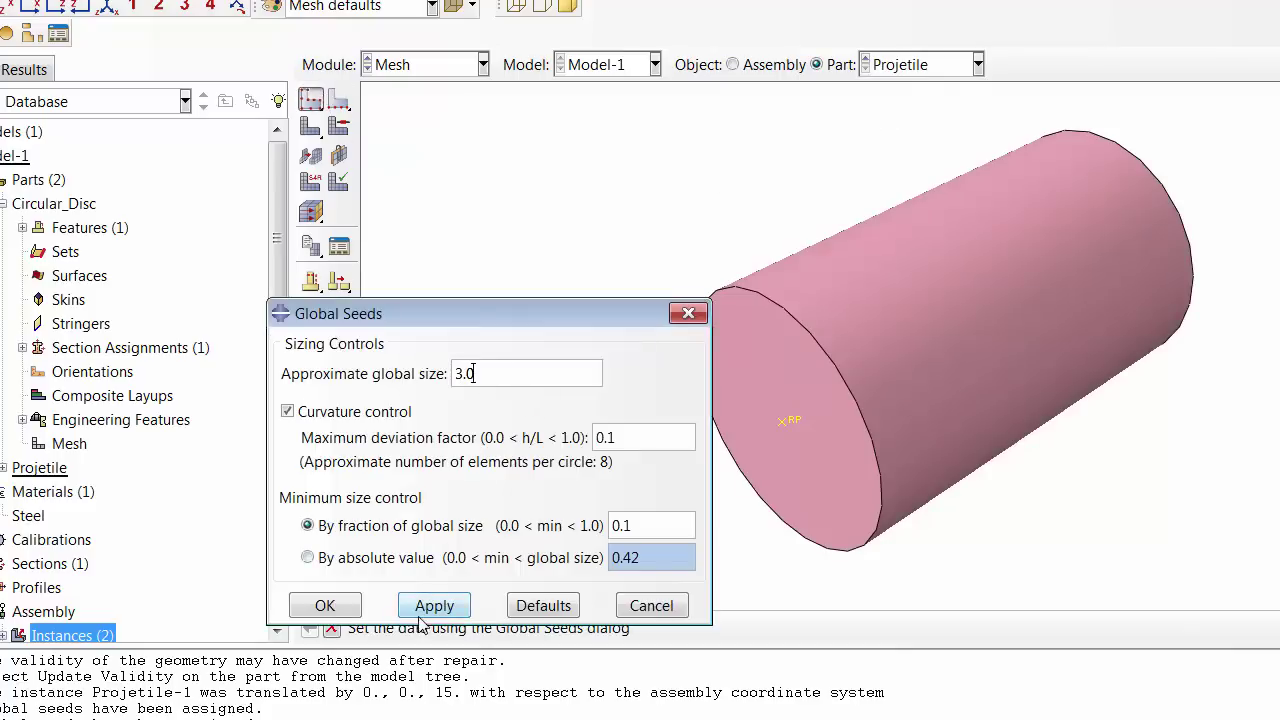
click(424, 605)
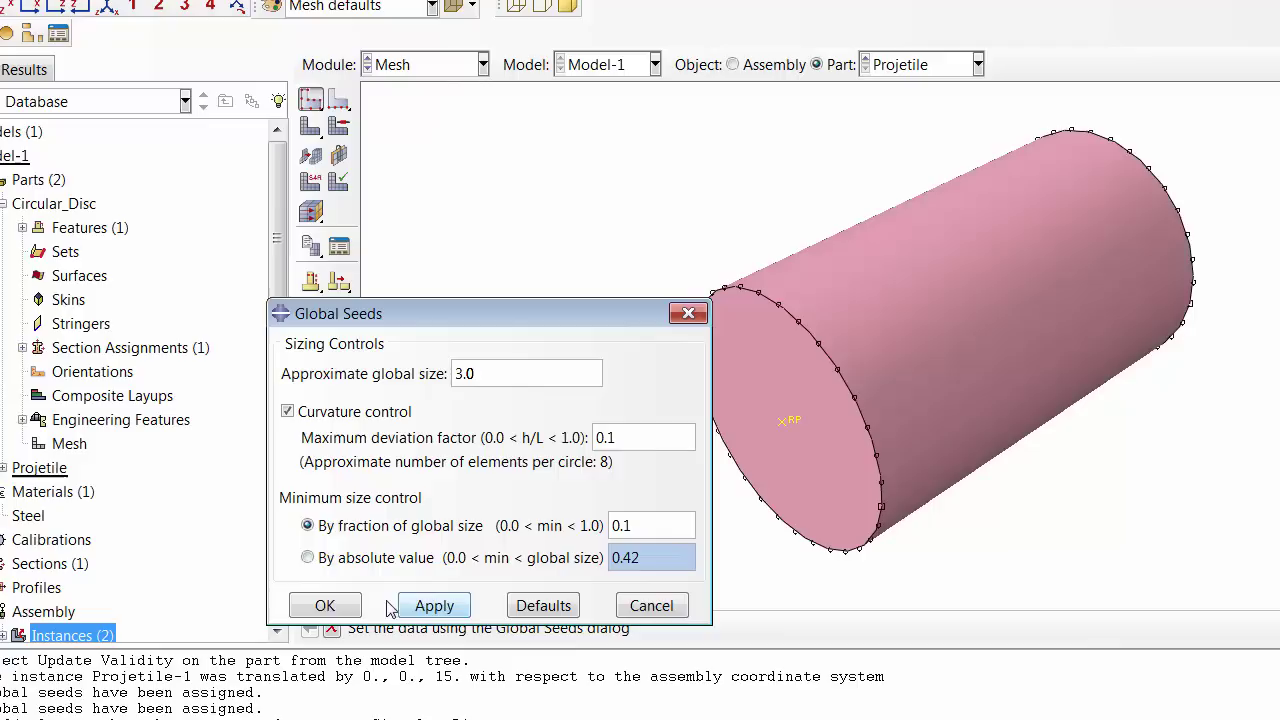
click(324, 605)
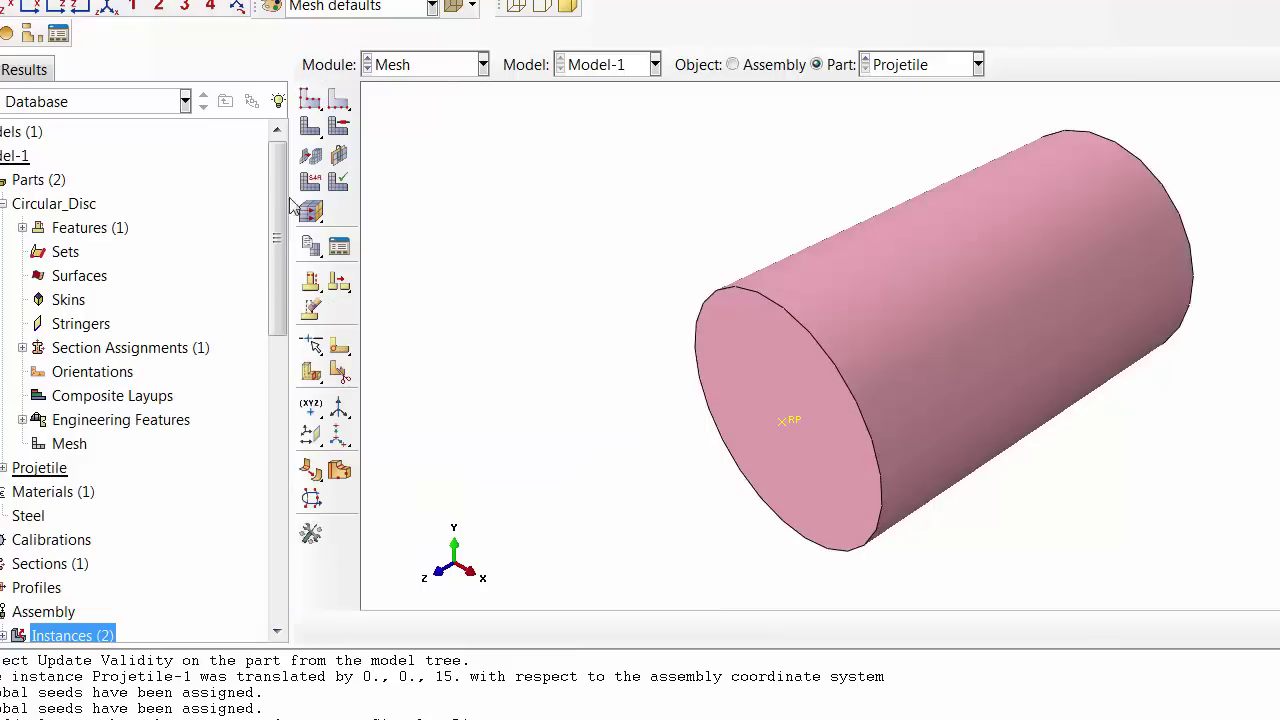
- Mesh the Projetile part and display the meshed assembly
click(311, 130)
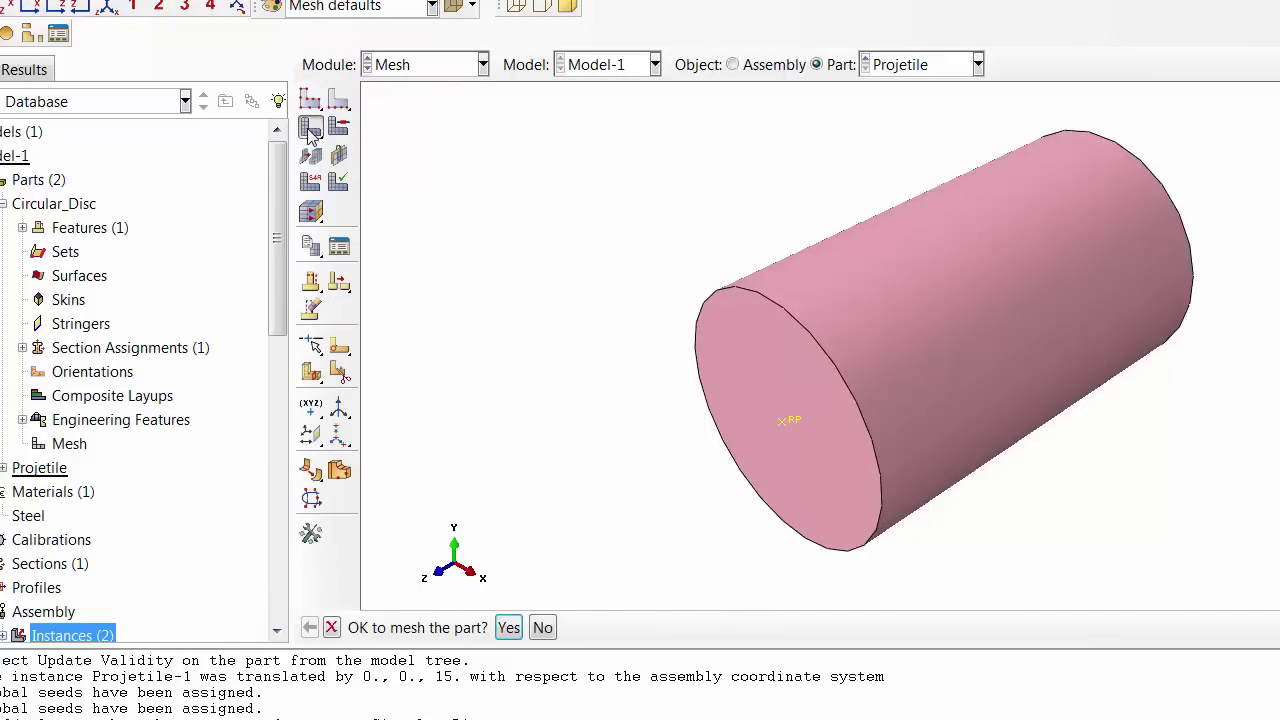
click(509, 627)
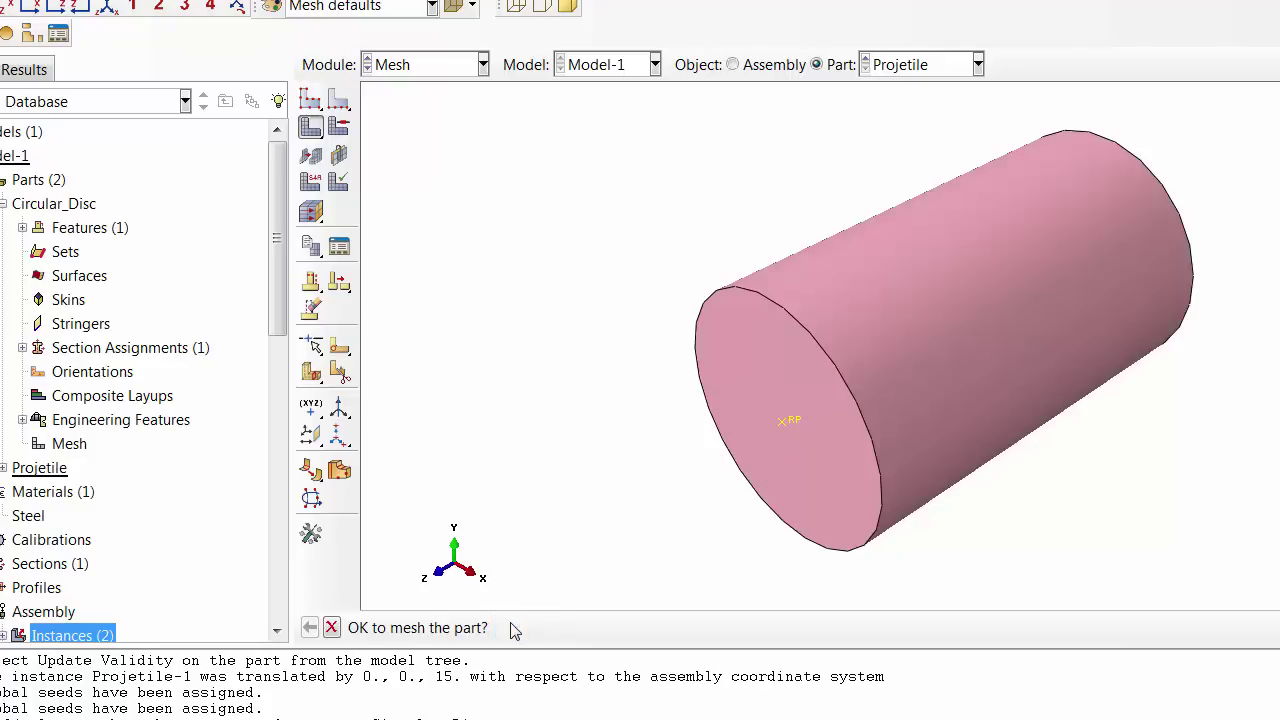
click(733, 64)
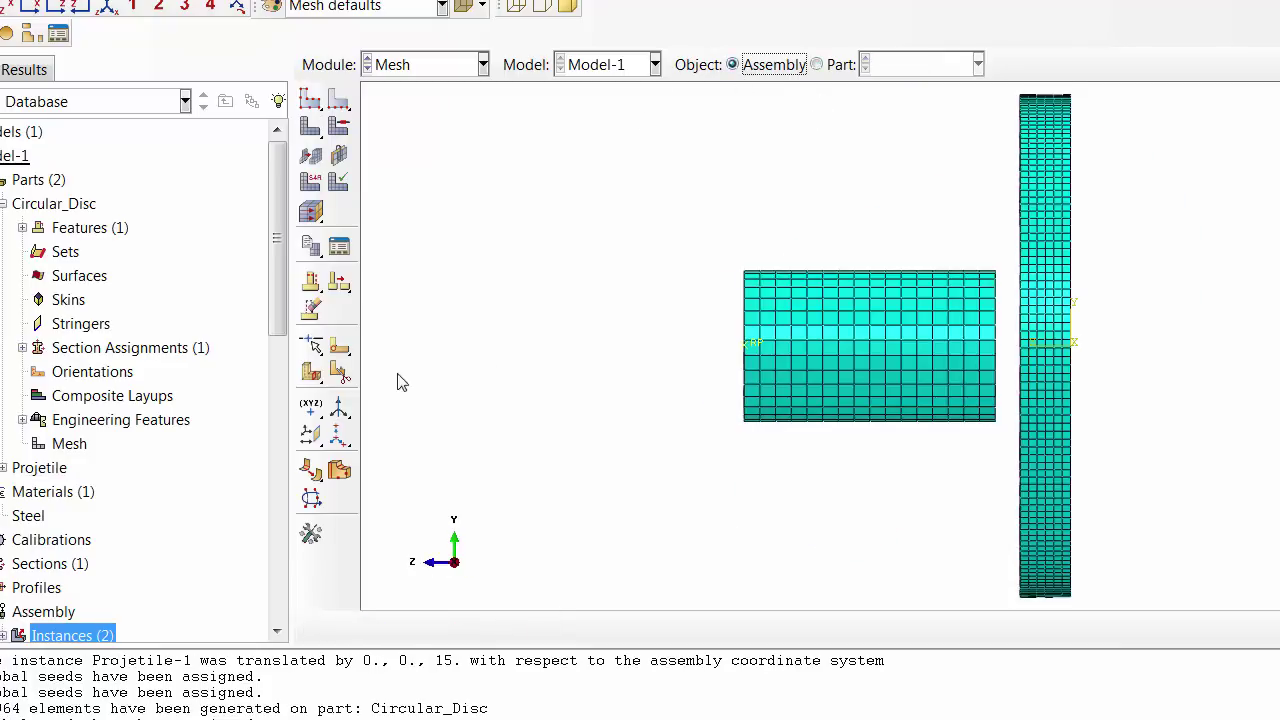
drag(281, 247, 281, 322)
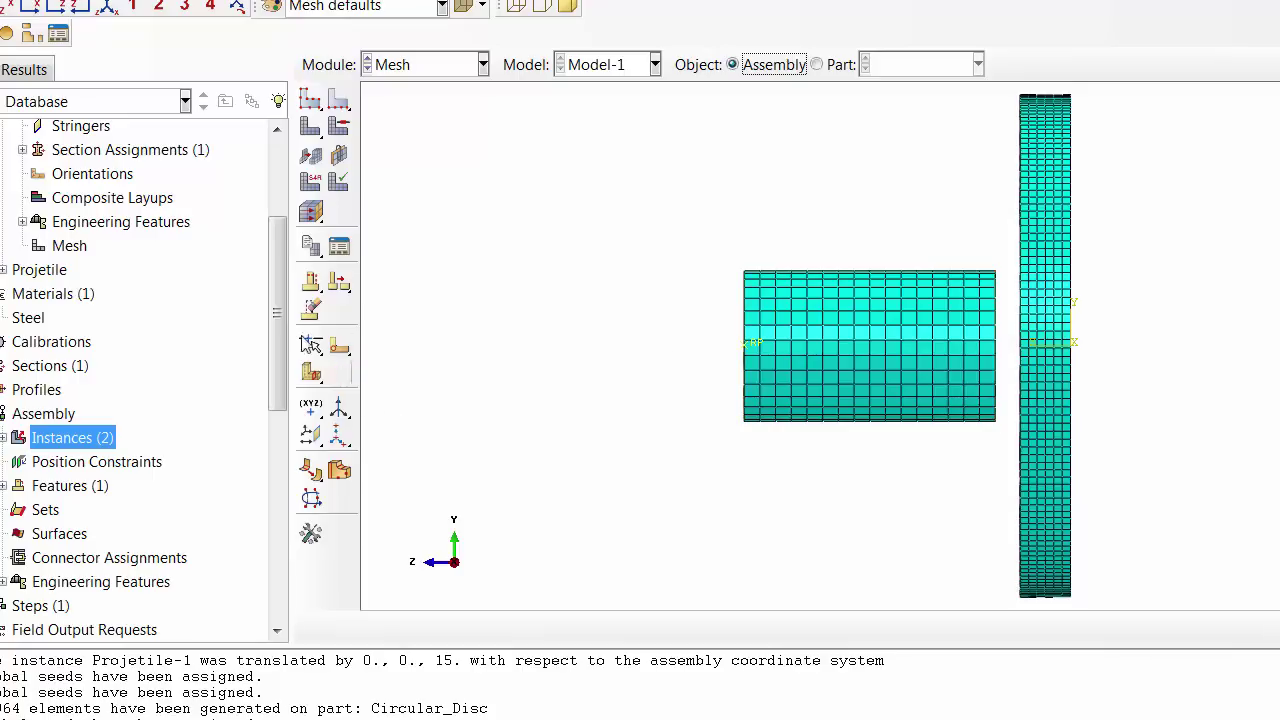
drag(276, 332, 284, 185)
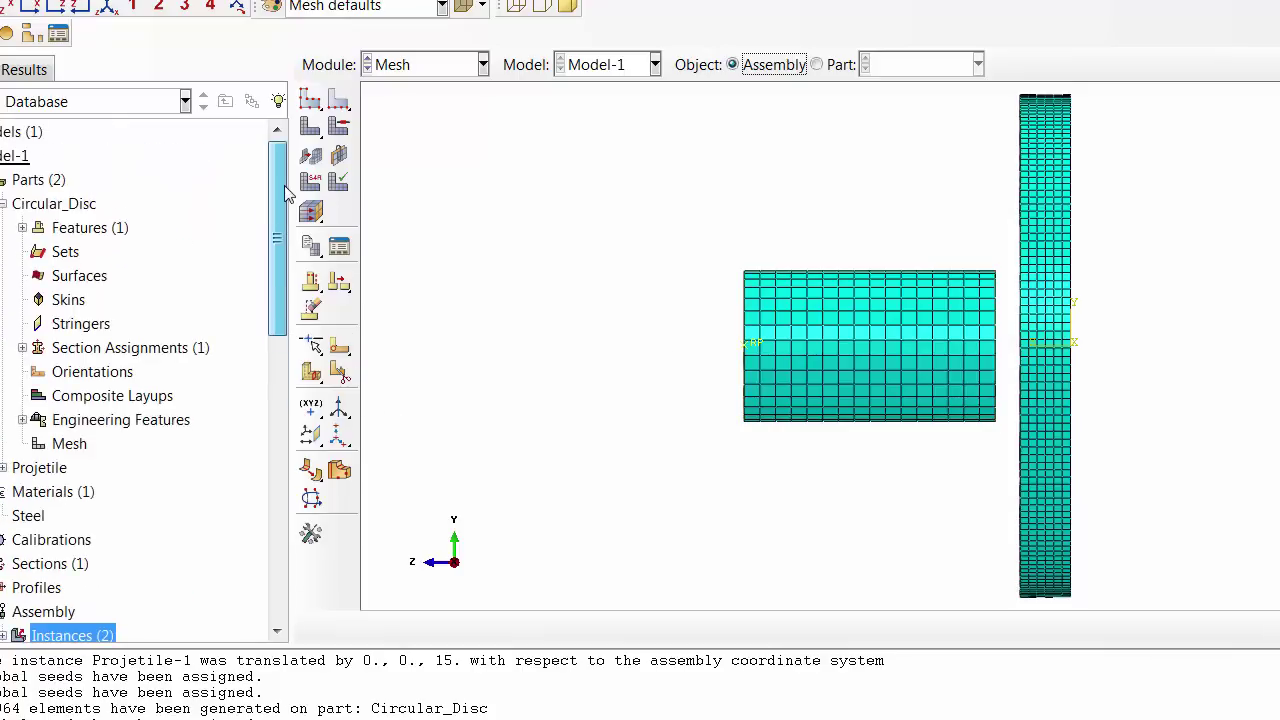
- Create node set Disc_Nodes on Circular_Disc by box-selecting all 25116 disc nodes
click(64, 251)
right_click(64, 251)
click(99, 288)
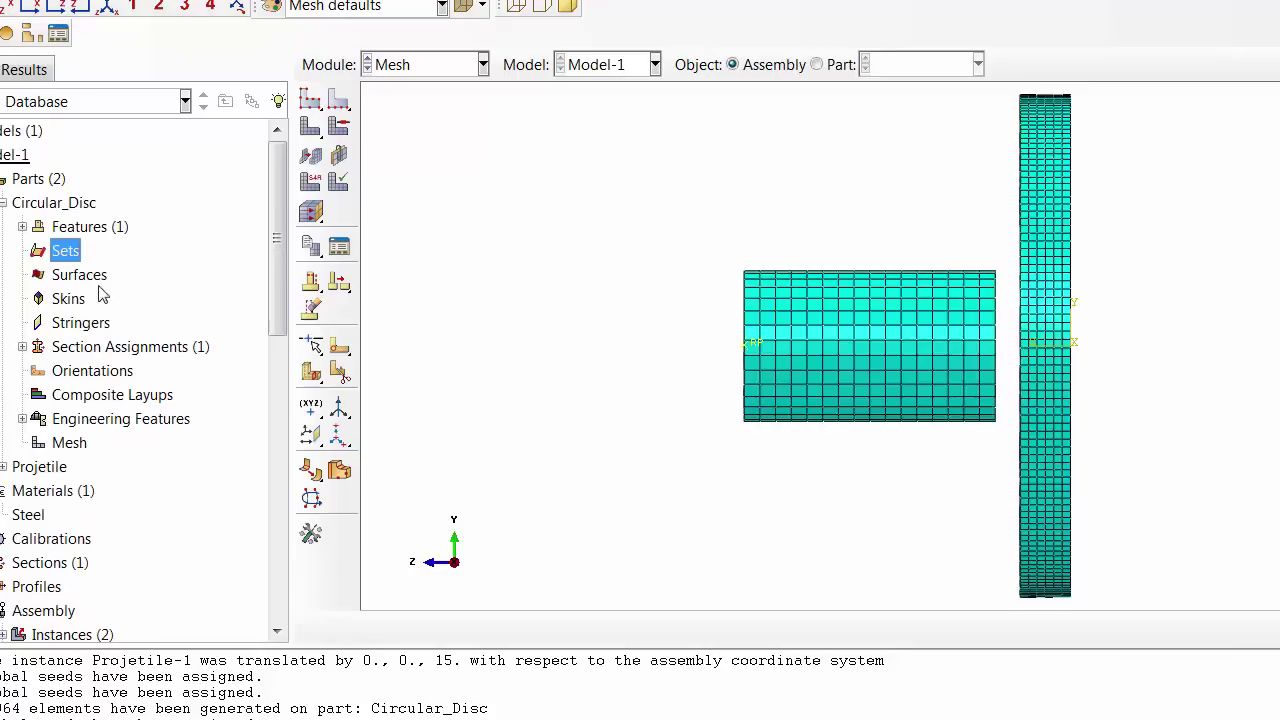
click(780, 457)
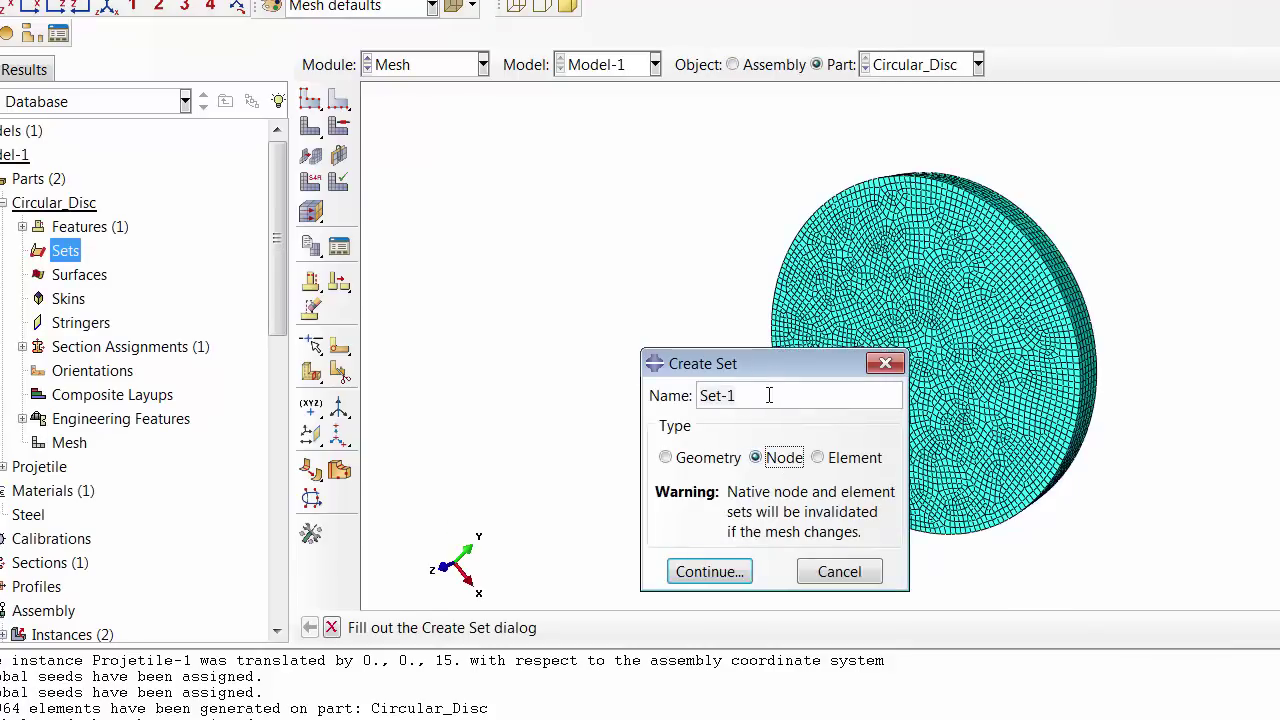
drag(769, 395, 640, 395)
text(Disc_Nodes)
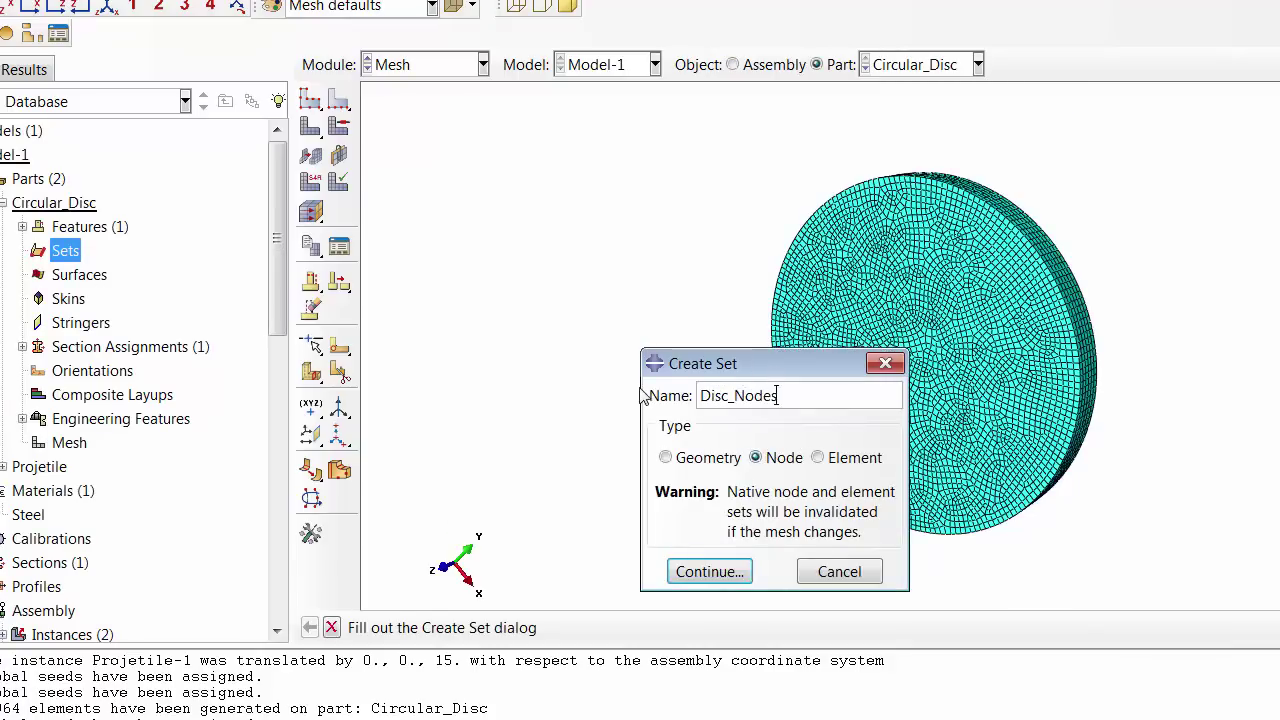
click(730, 571)
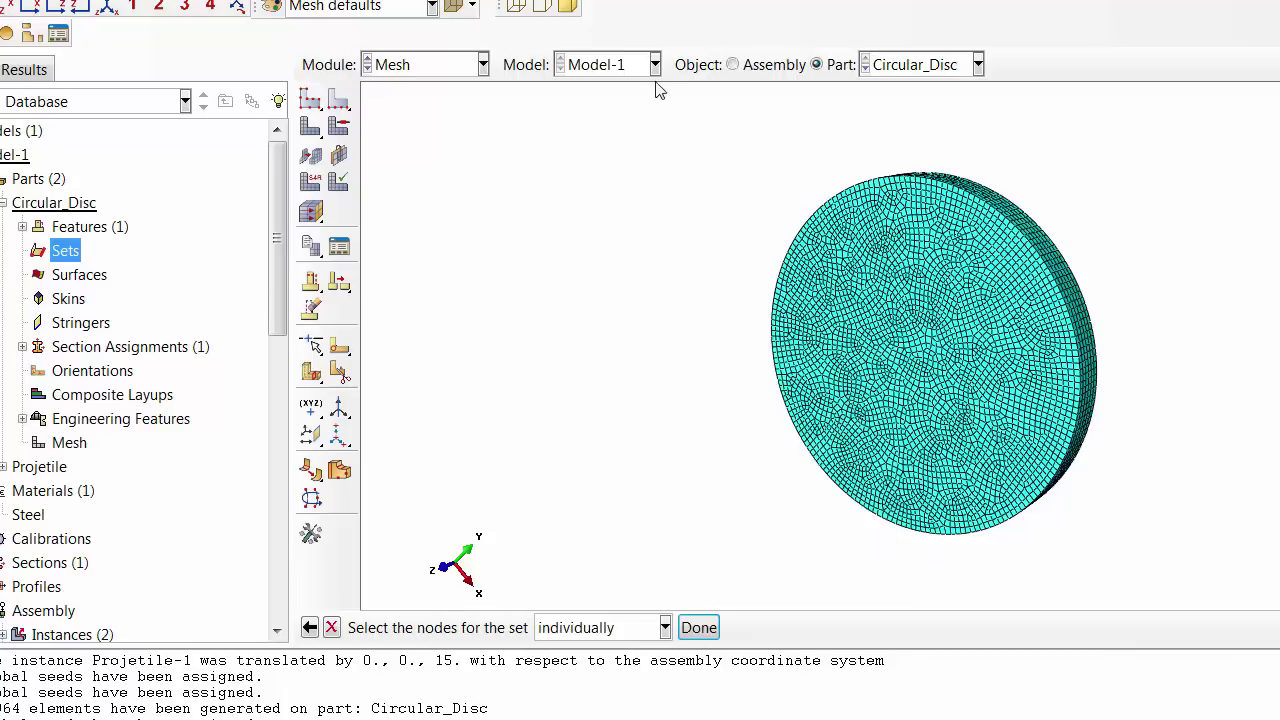
drag(690, 120, 1158, 551)
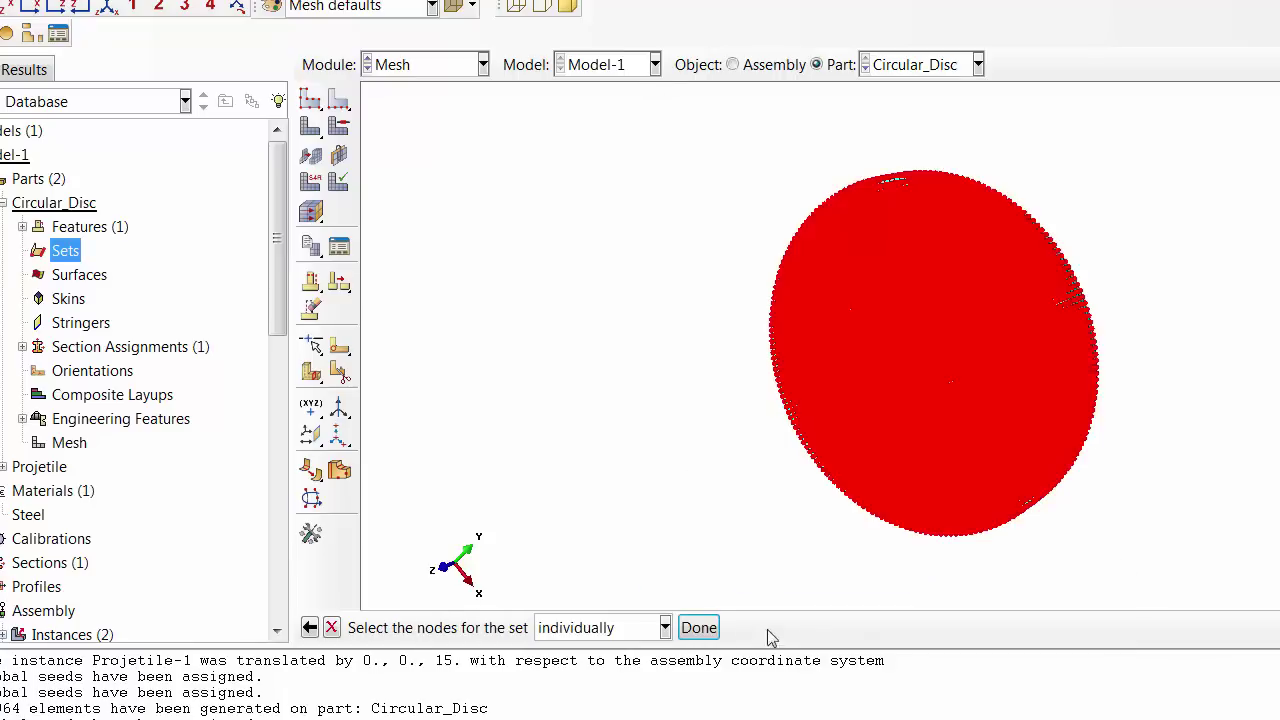
click(699, 628)
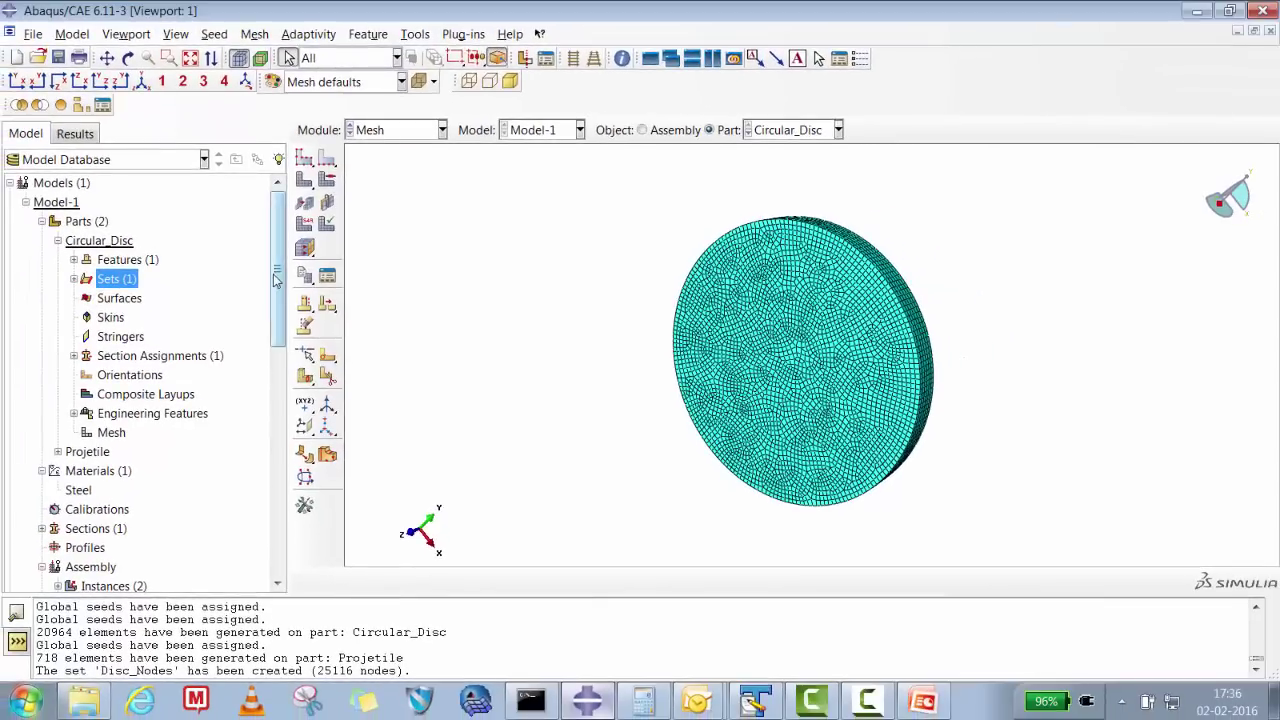
mouse_move(277, 280)
mouse_down()
mouse_move(281, 348)
mouse_move(281, 284)
mouse_up()
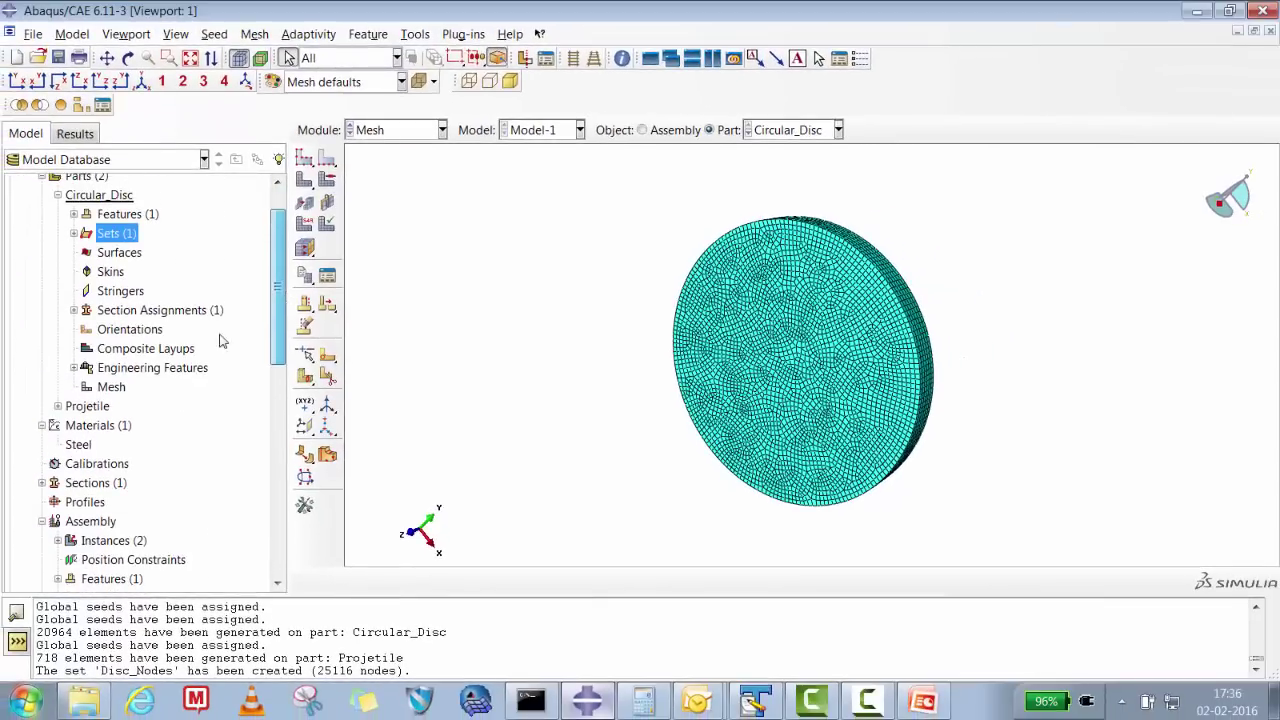
- Switch to the Projetile part and start a new surface named Master
click(57, 392)
click(101, 431)
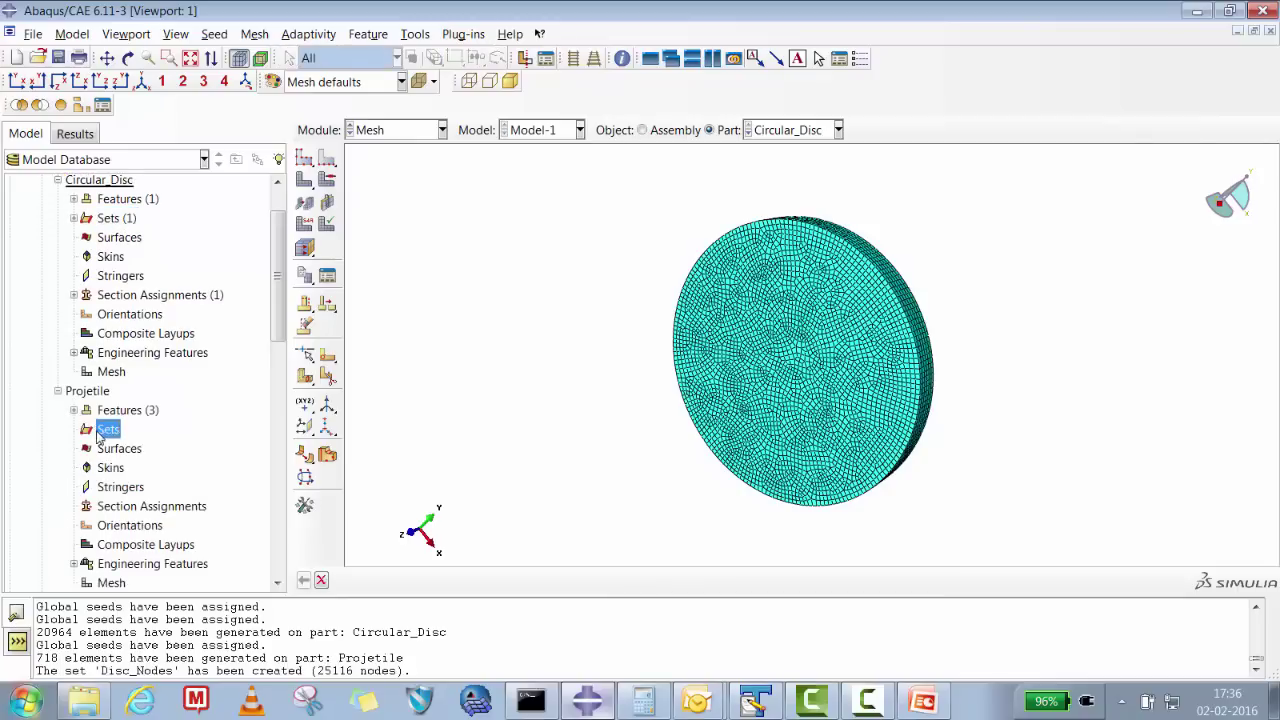
click(775, 134)
click(772, 165)
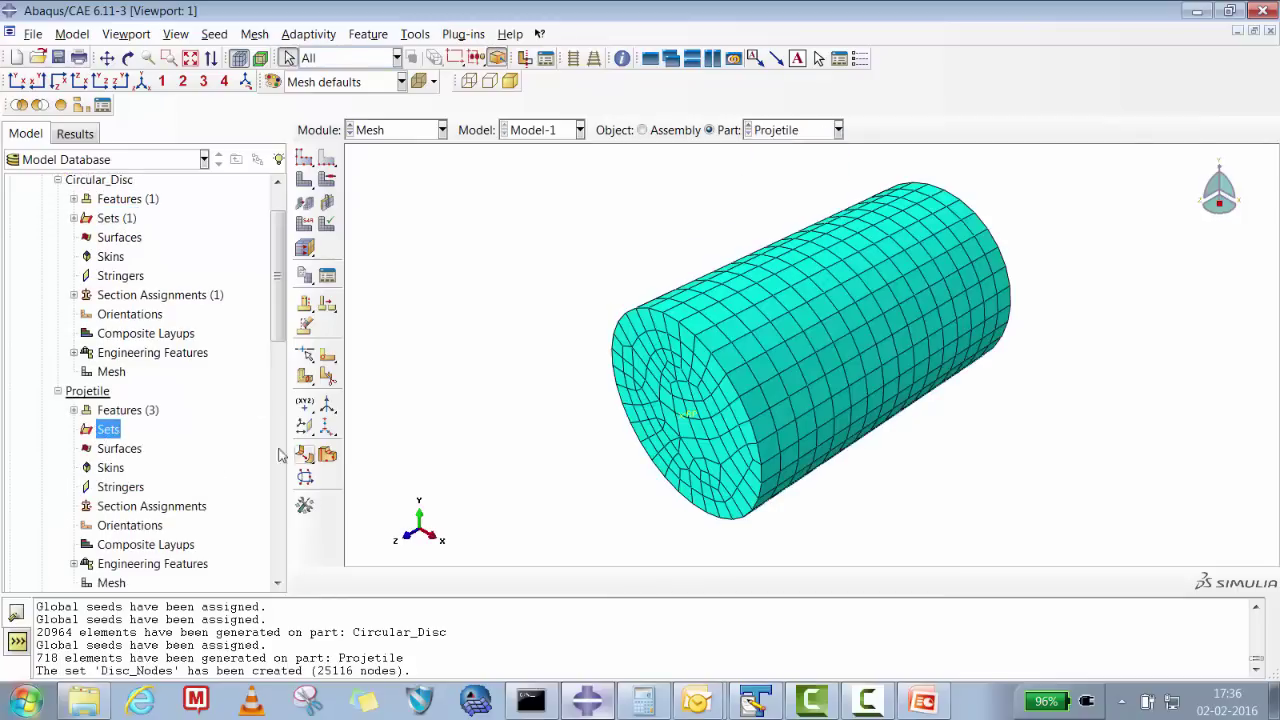
click(119, 449)
right_click(119, 449)
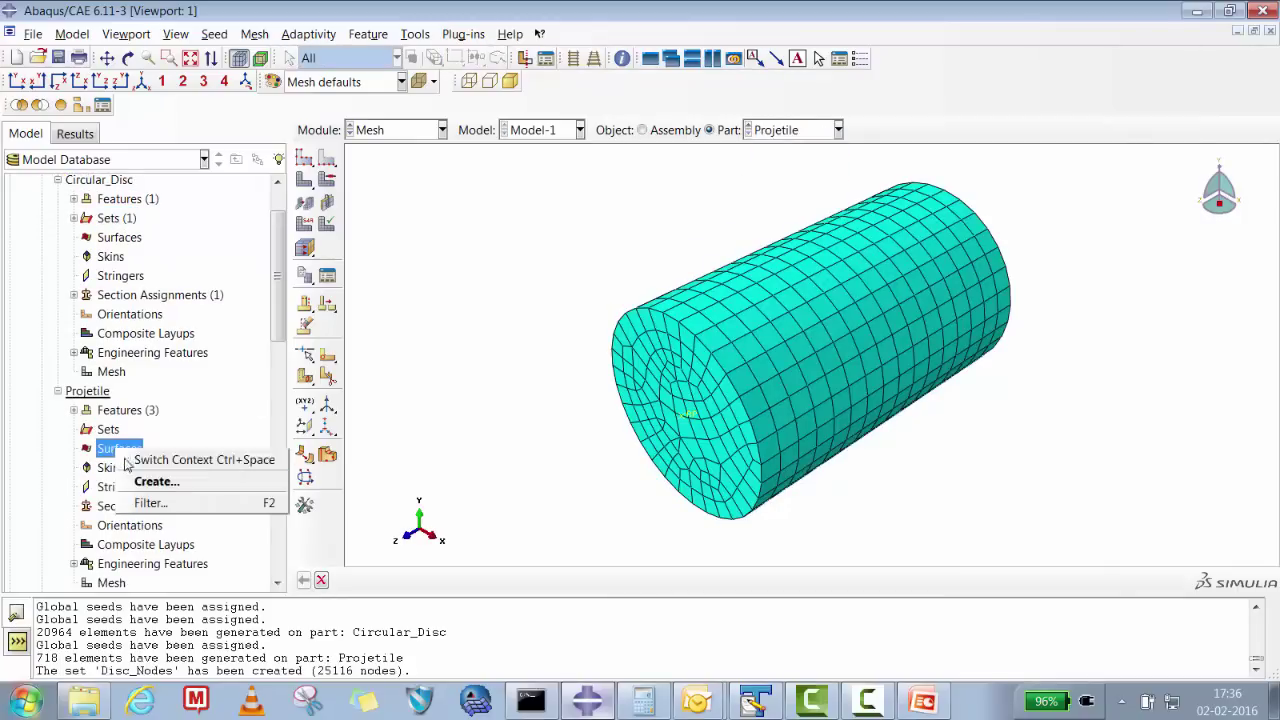
click(145, 478)
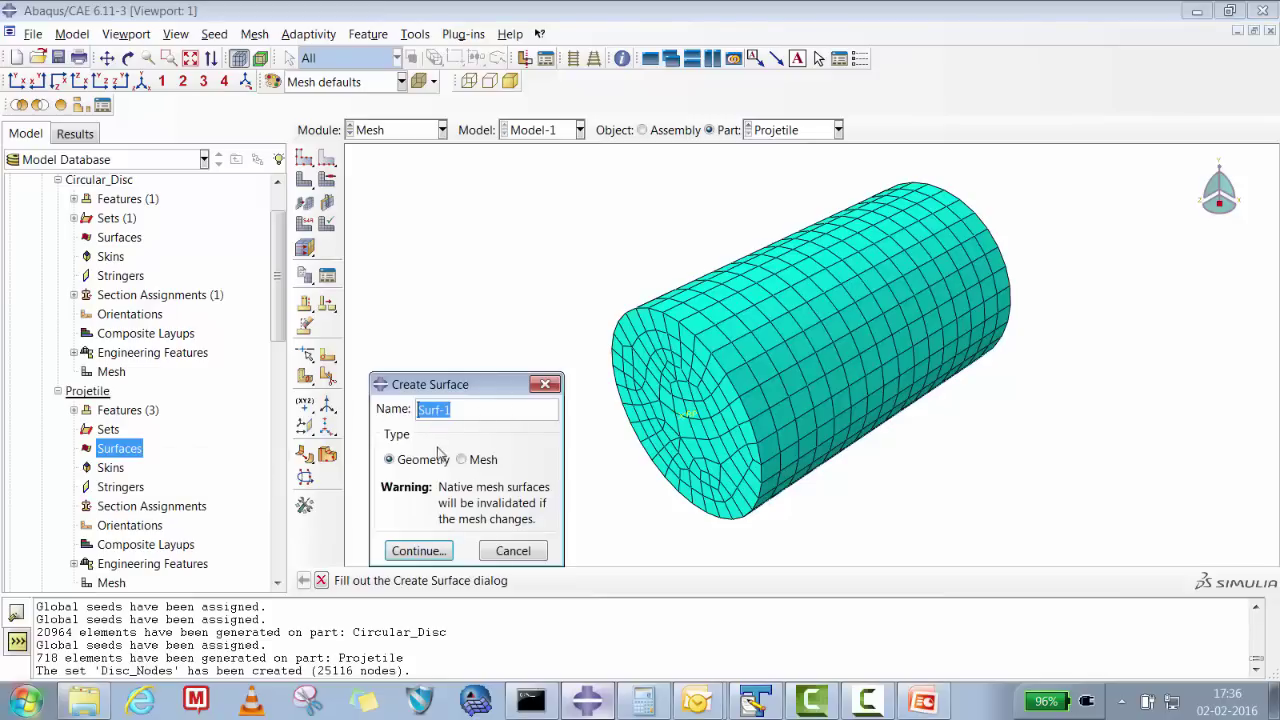
text(Master)
click(419, 551)
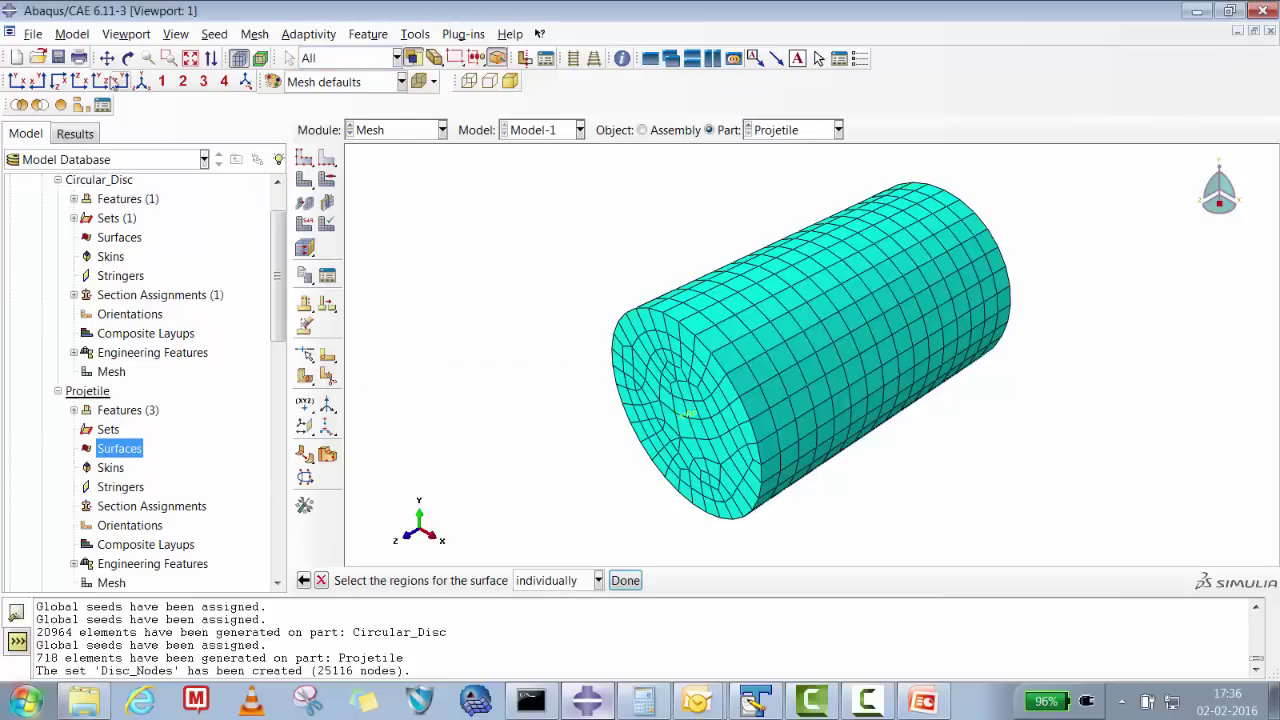
- Pick the projectile's flat end face and choose the brown side for Master
click(128, 58)
drag(991, 366, 666, 500)
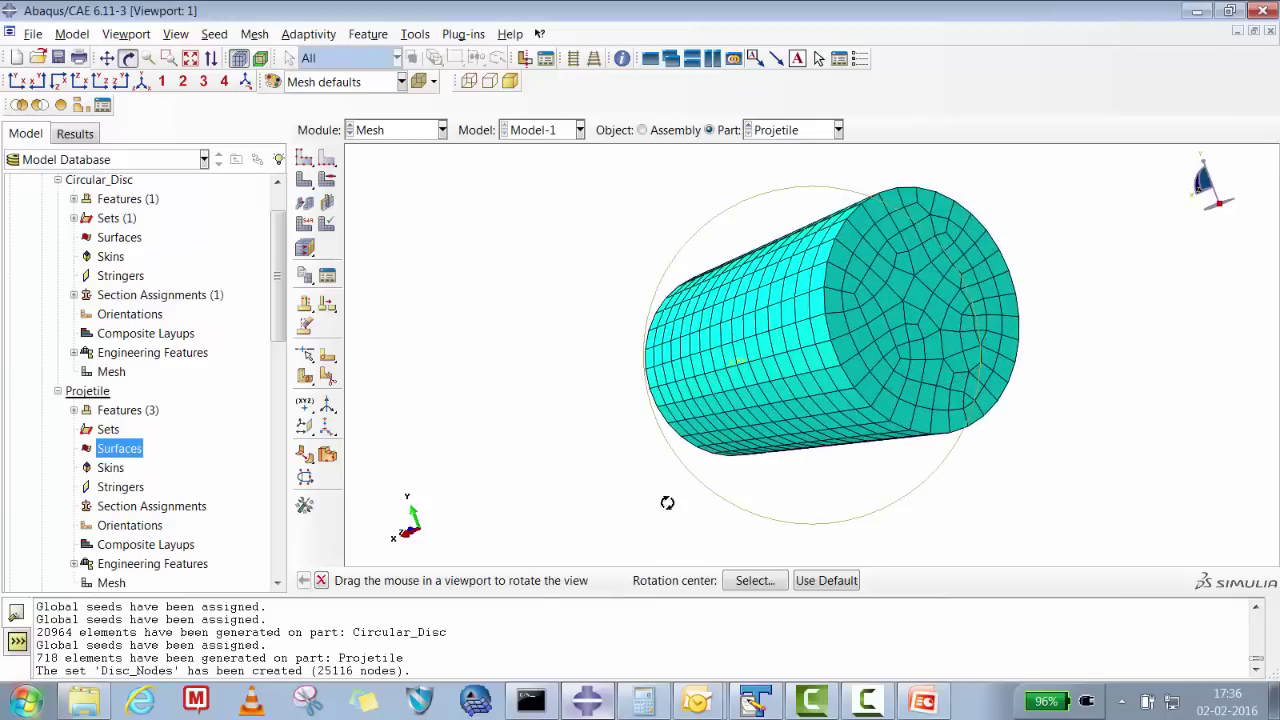
click(993, 362)
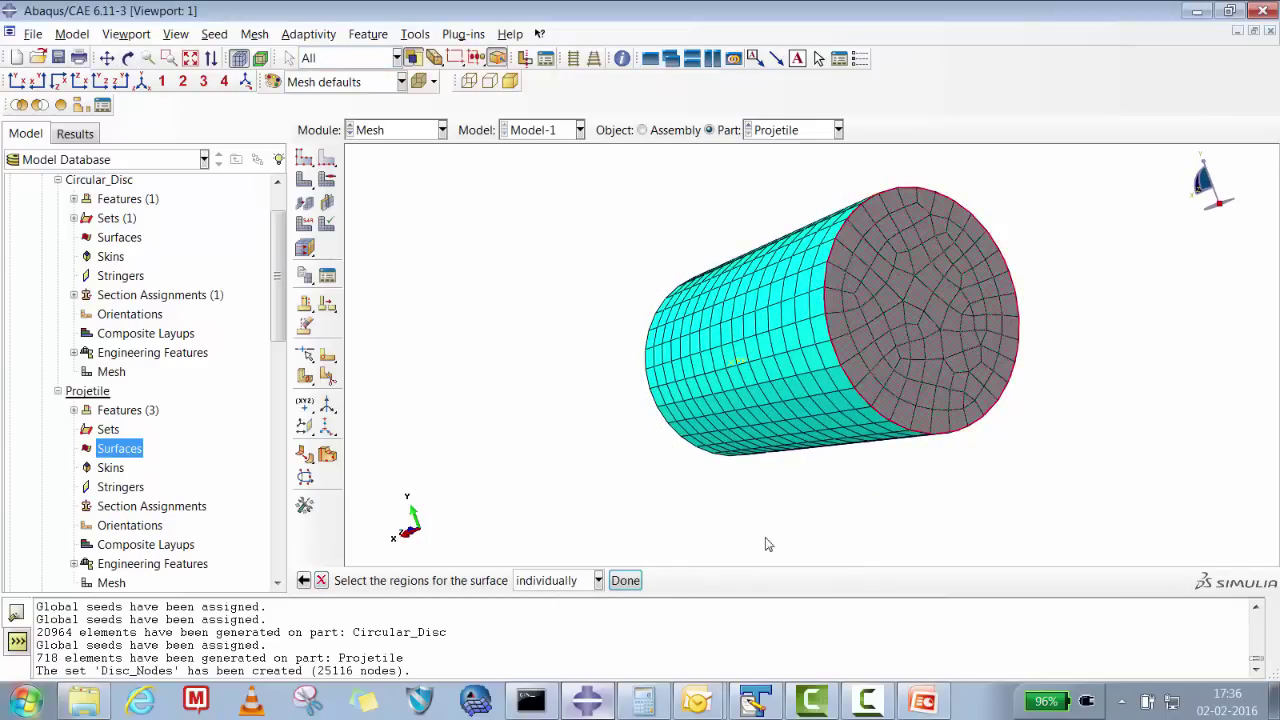
click(625, 580)
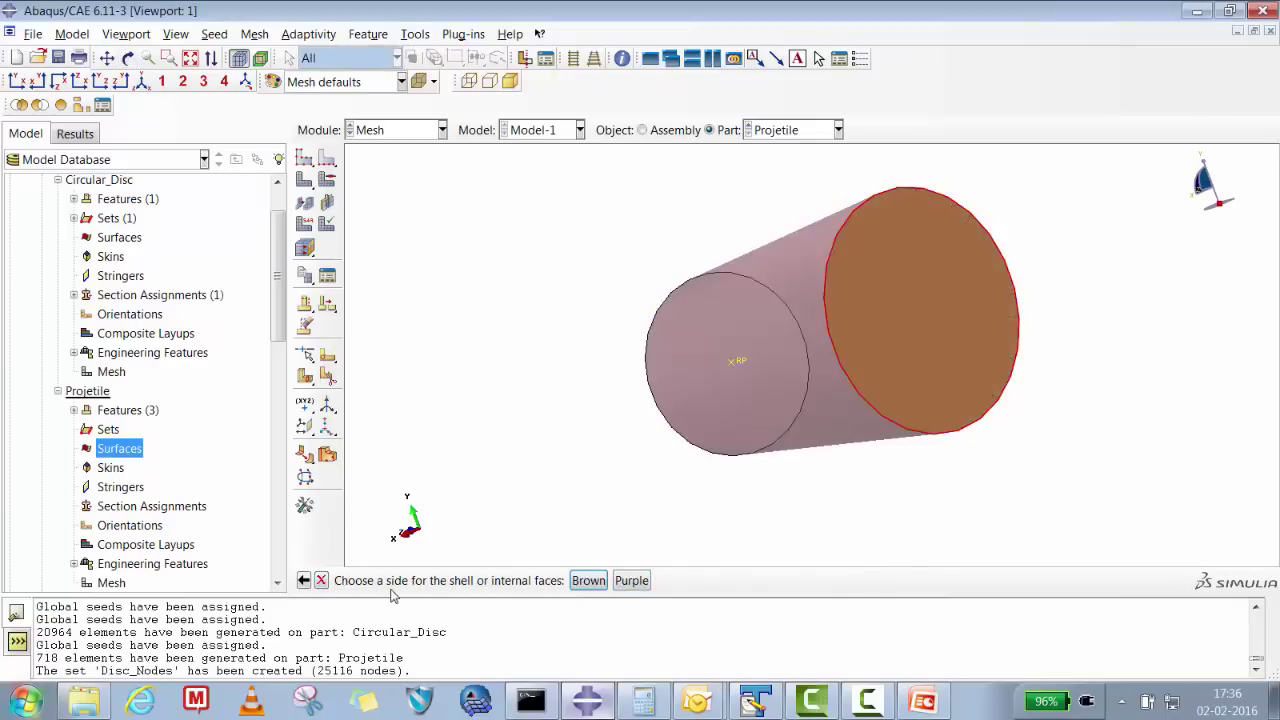
click(128, 58)
drag(896, 224, 828, 362)
click(321, 581)
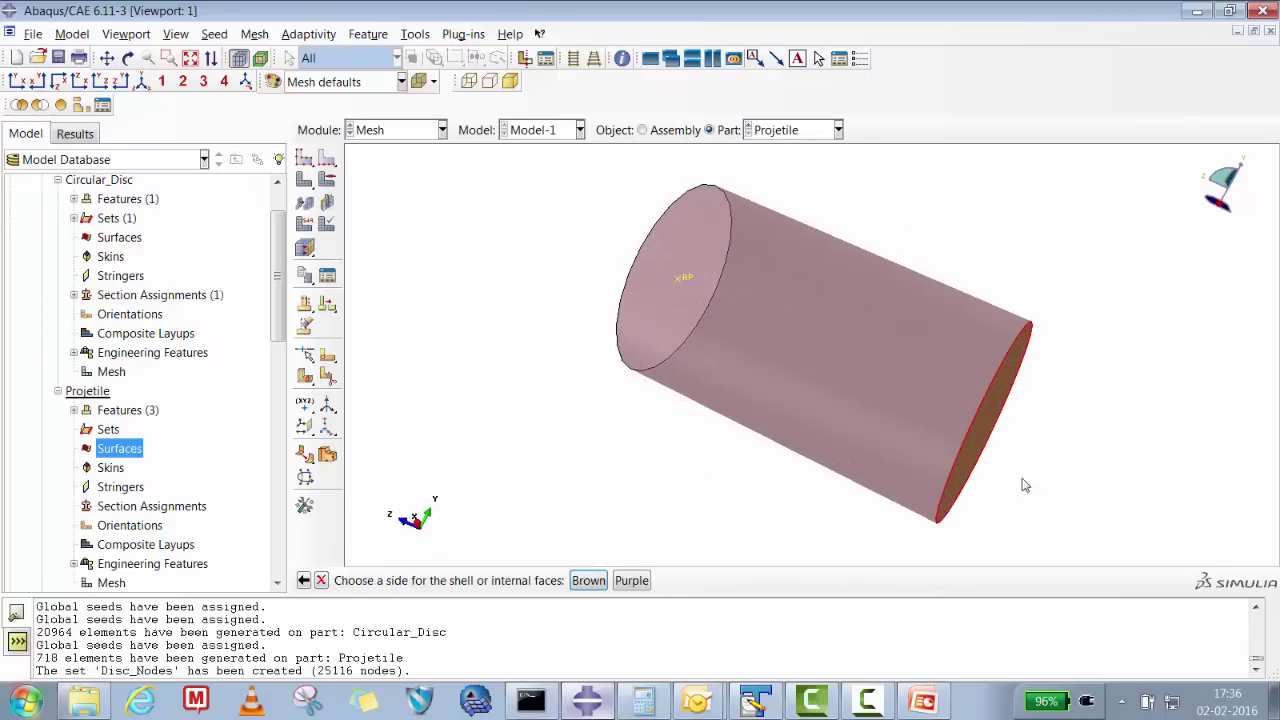
click(588, 580)
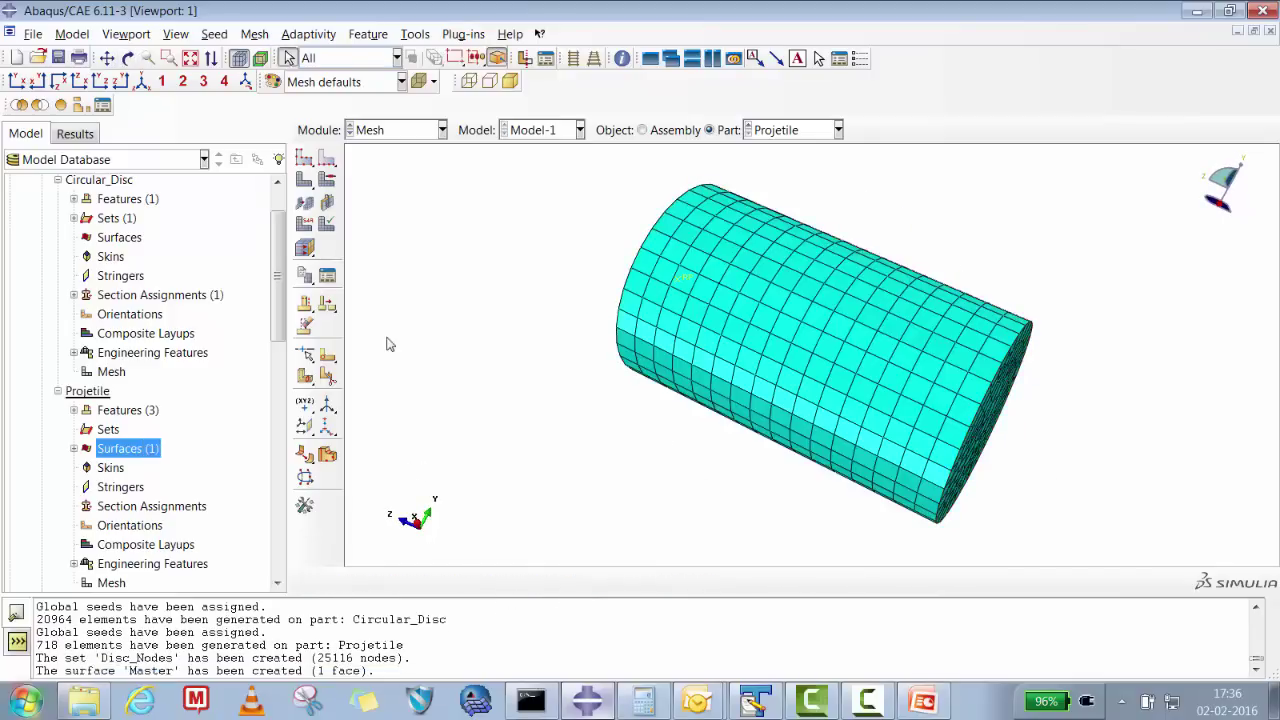
drag(280, 296, 278, 445)
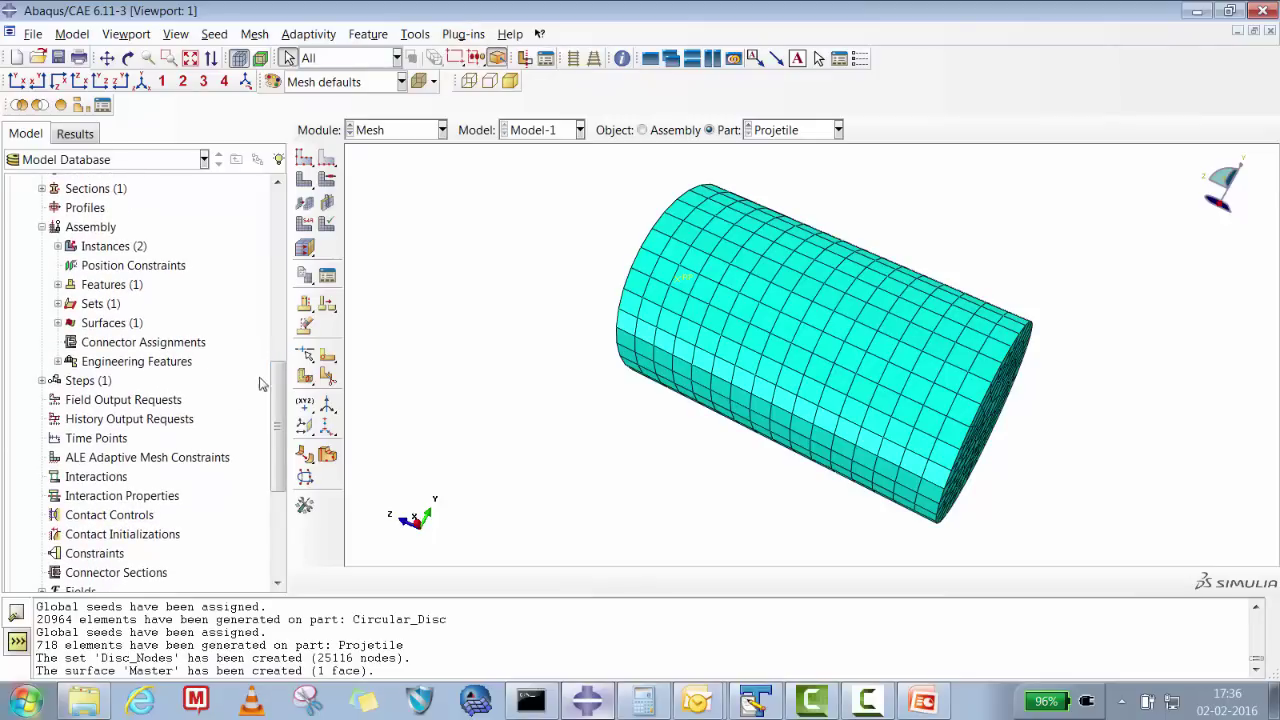
- Create contact property IntProp-1 with Penalty tangential friction, coefficient 0.2
right_click(114, 498)
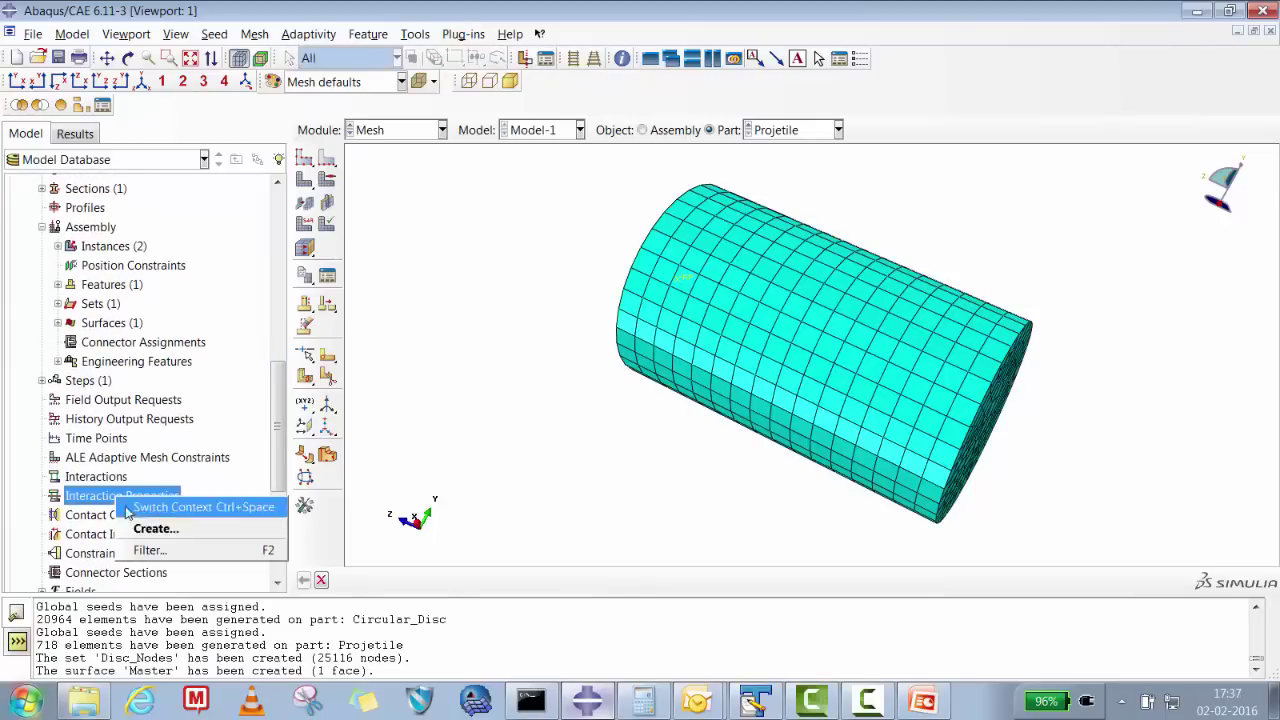
click(150, 529)
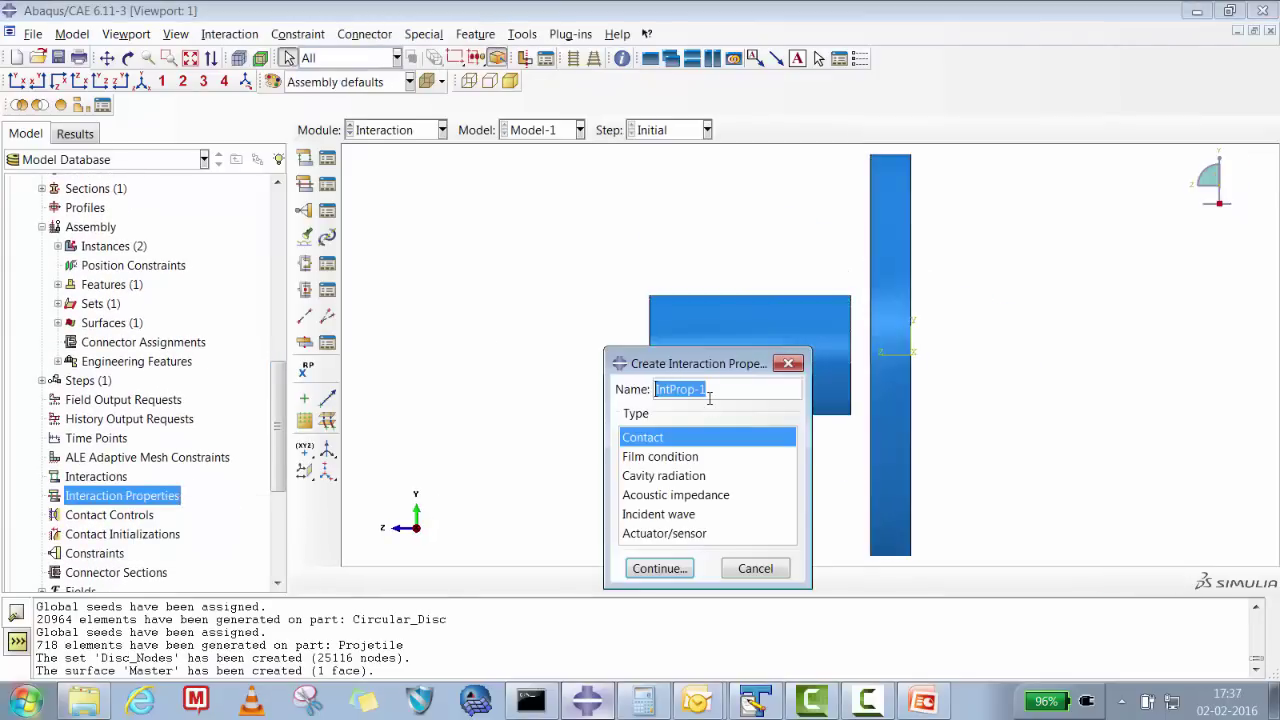
click(660, 568)
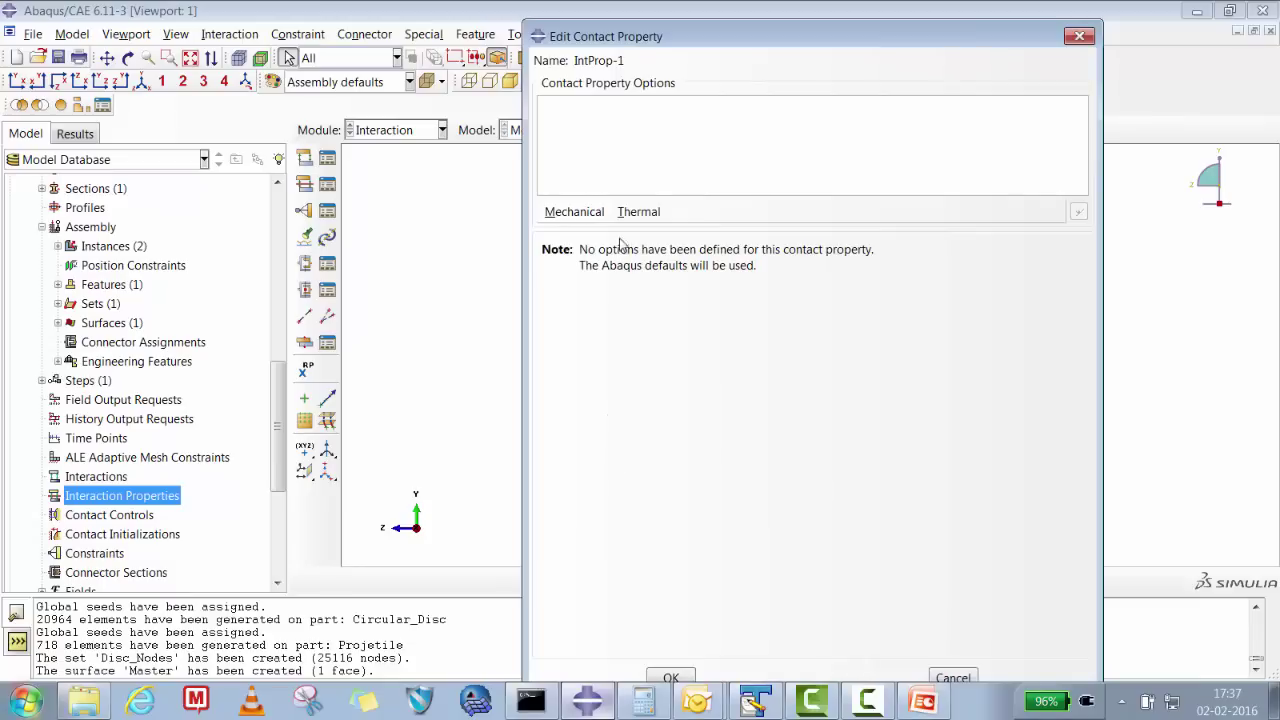
click(575, 213)
click(610, 232)
click(700, 268)
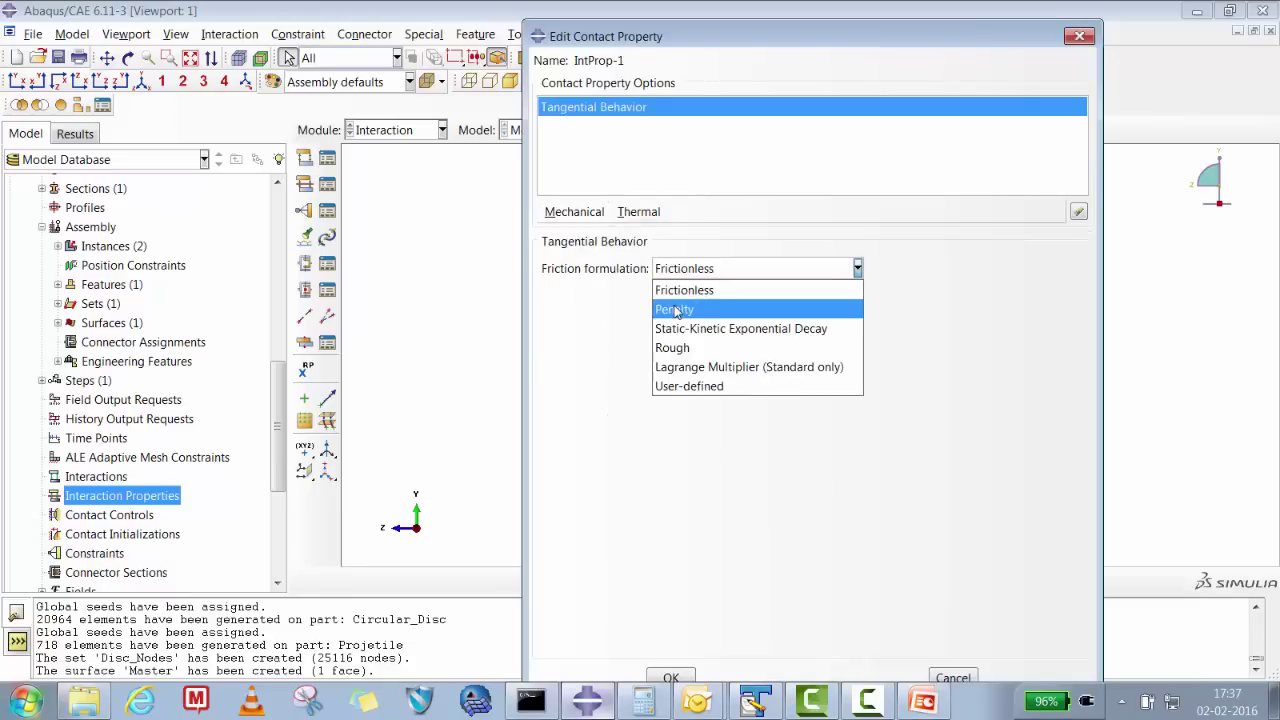
click(675, 312)
click(596, 467)
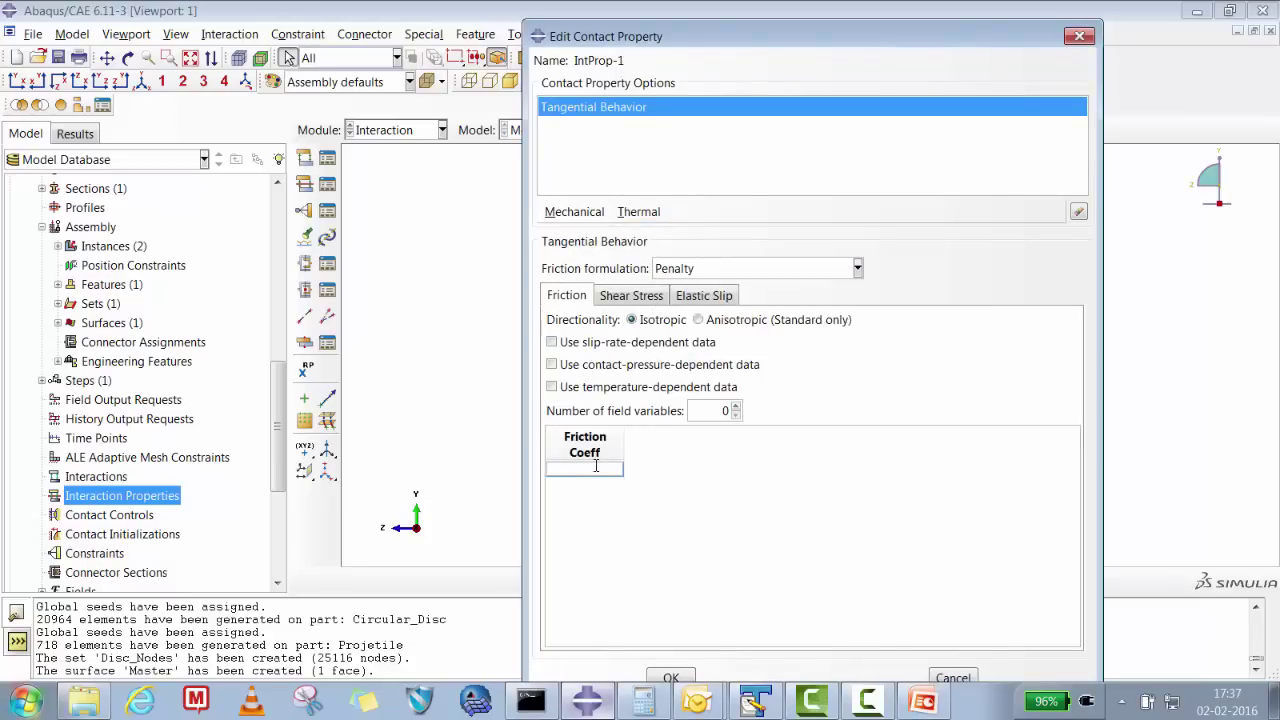
click(670, 677)
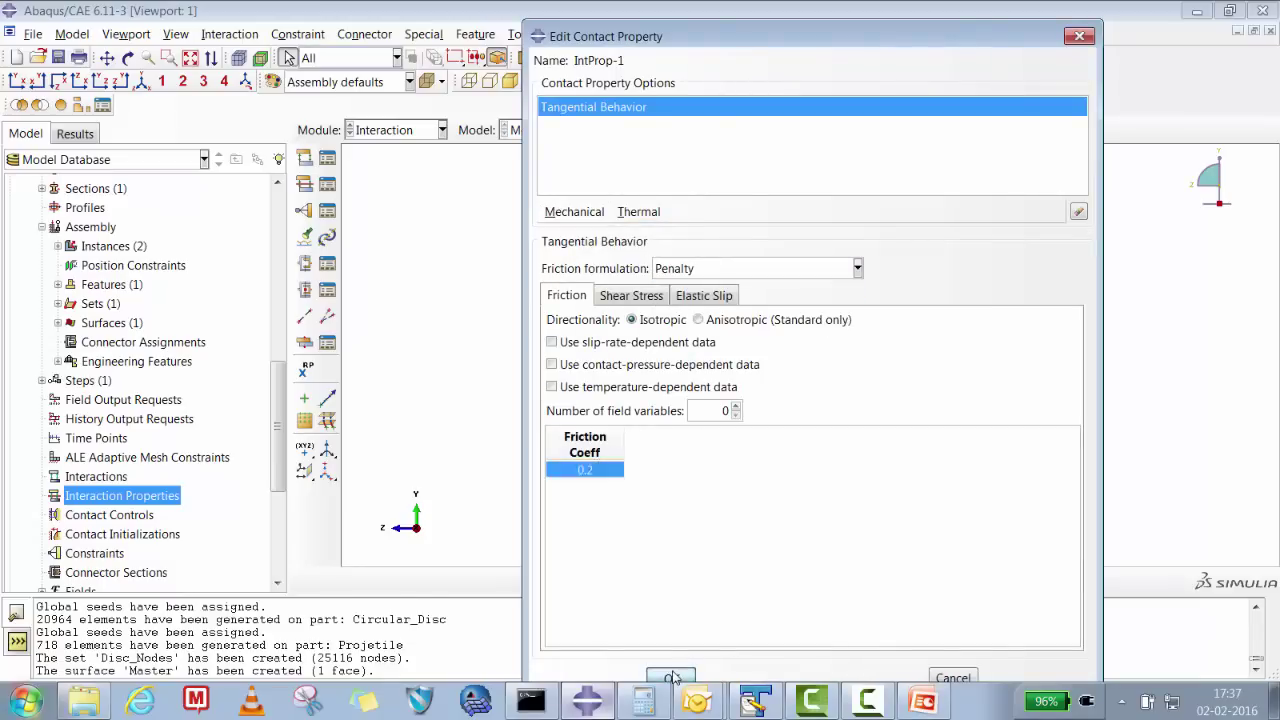
- Create explicit surface-to-surface contact Int-1 between Projetile-1.Master and the Disc_Nodes node region
right_click(118, 479)
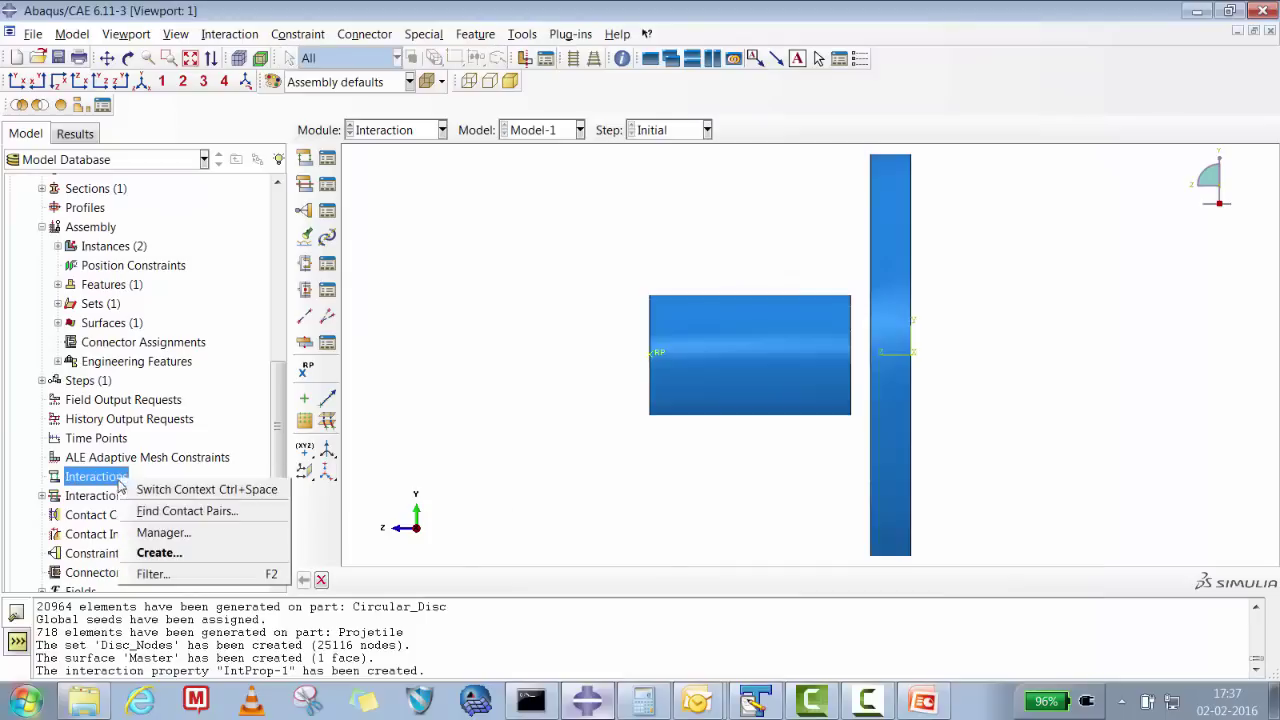
click(158, 553)
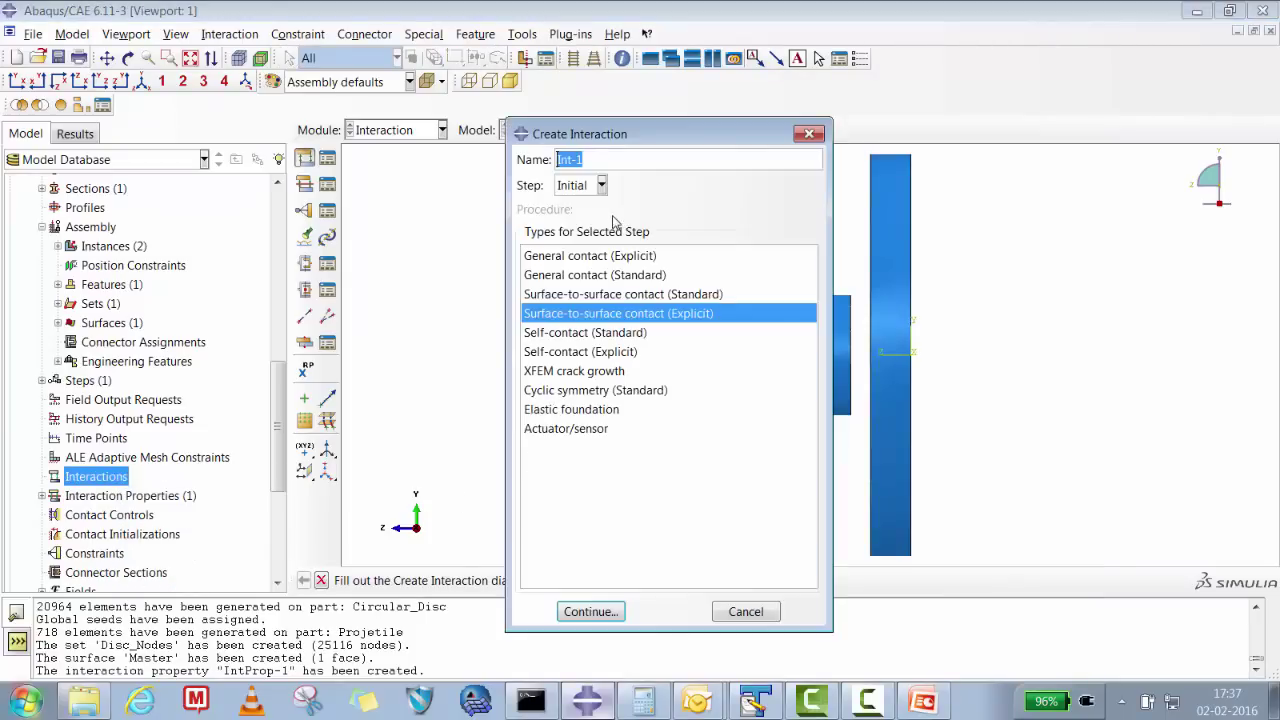
click(615, 609)
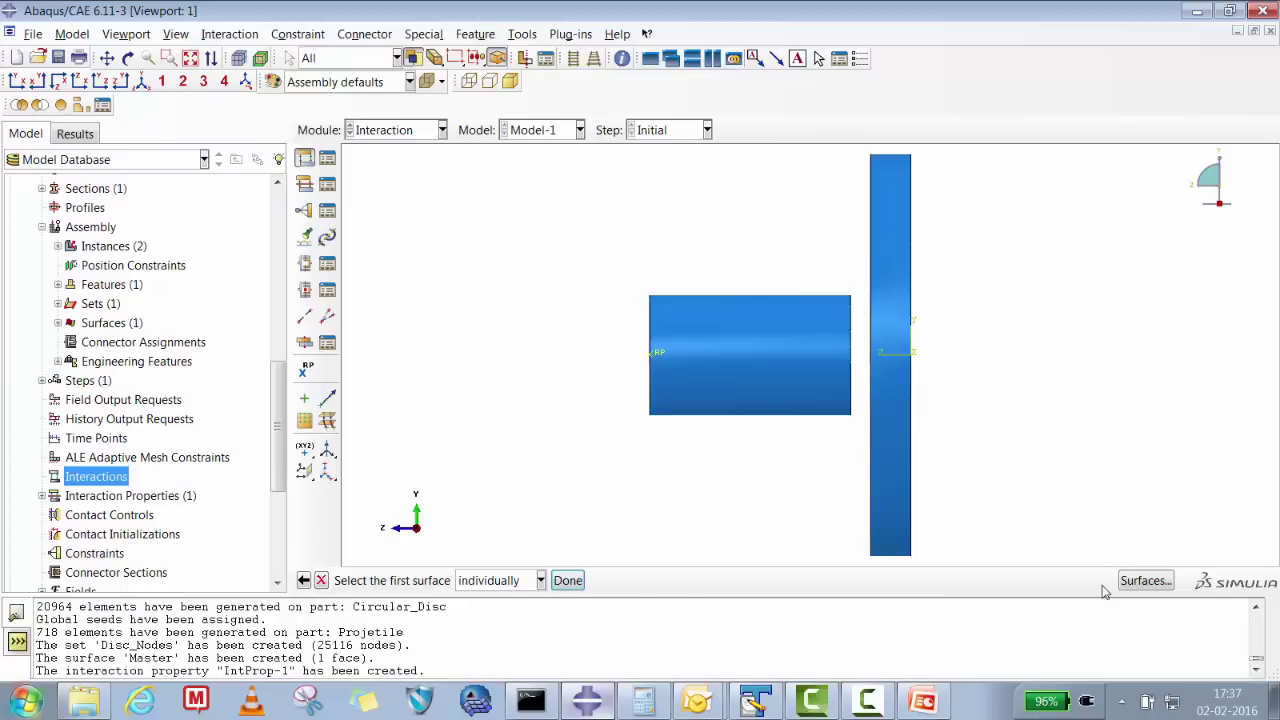
click(1145, 580)
click(436, 432)
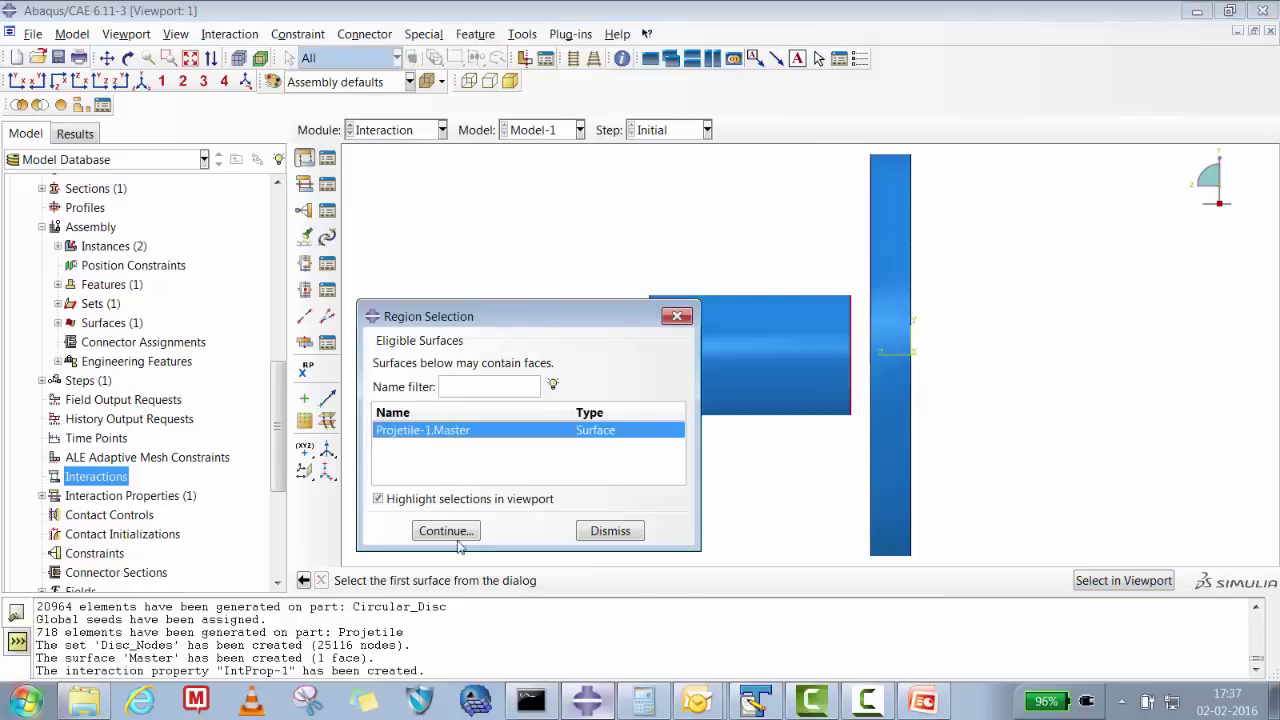
click(446, 531)
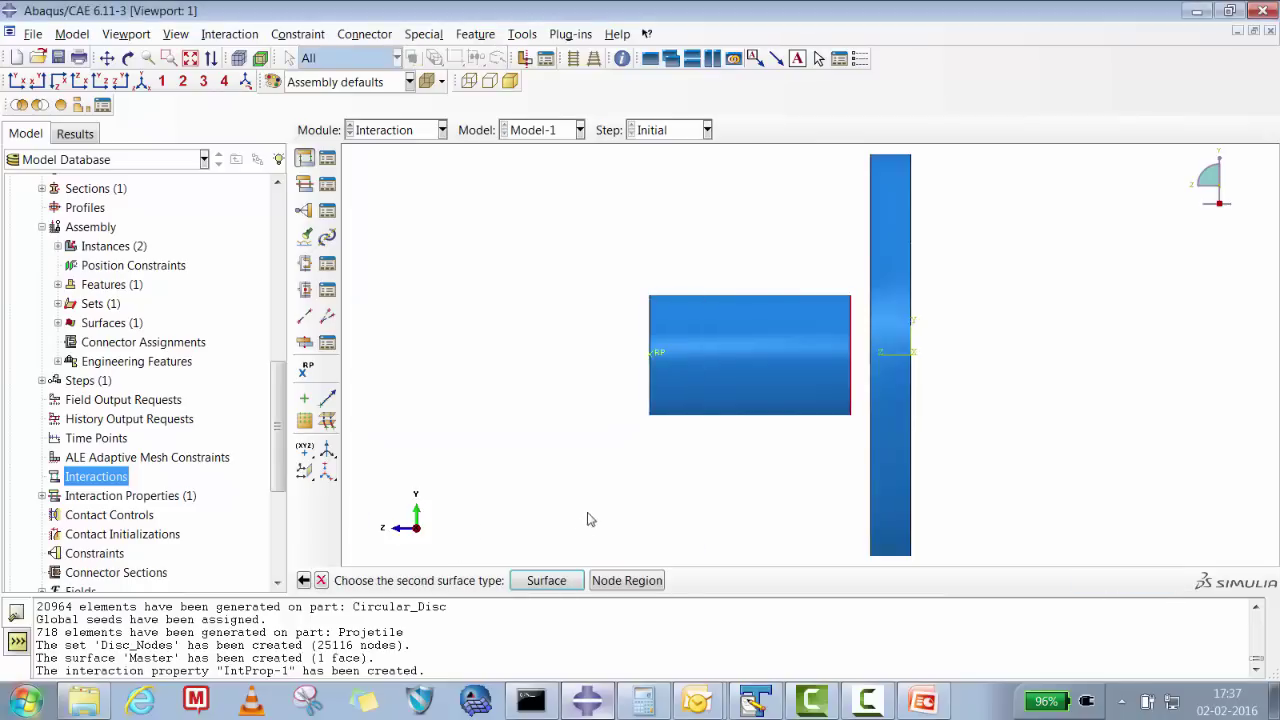
click(610, 588)
click(479, 432)
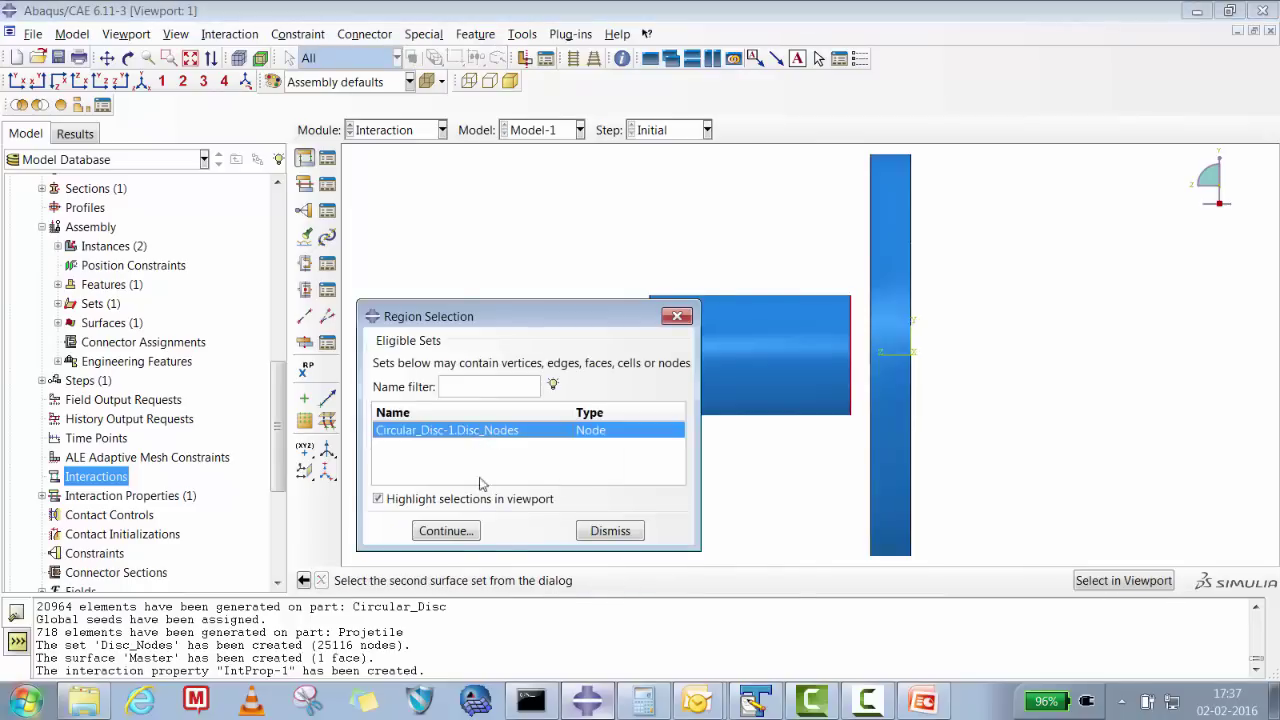
click(463, 538)
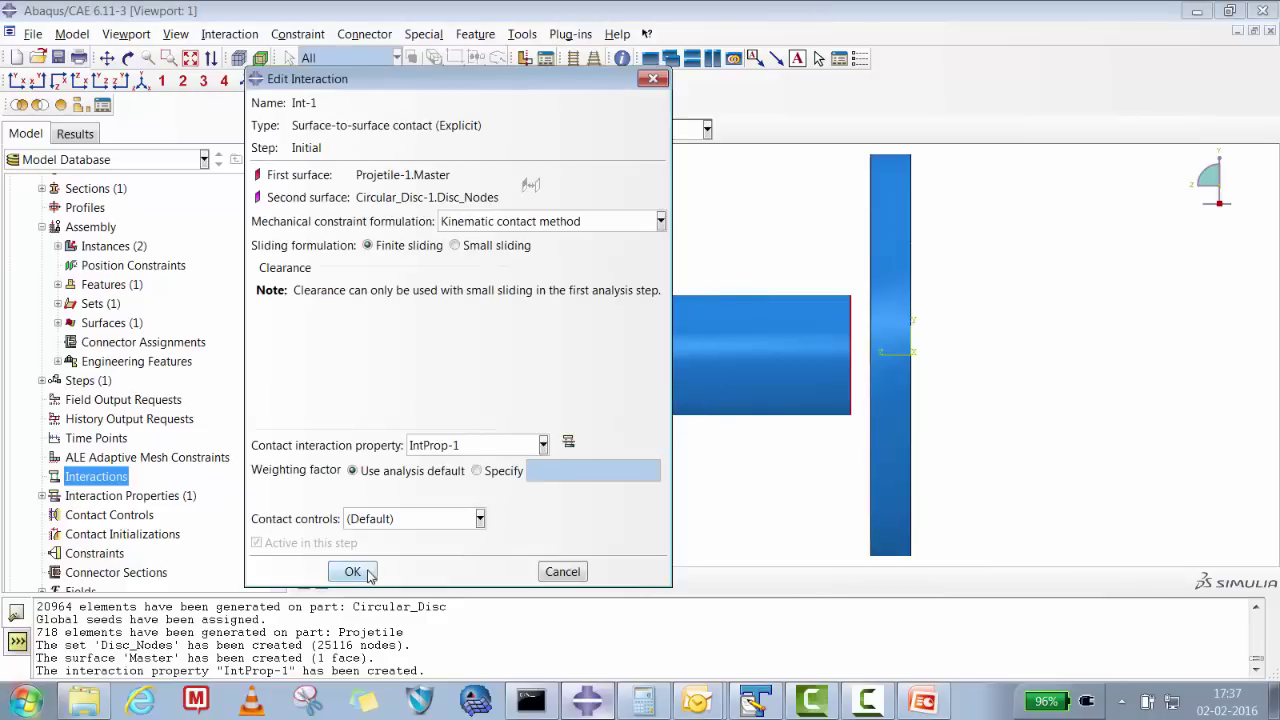
click(355, 570)
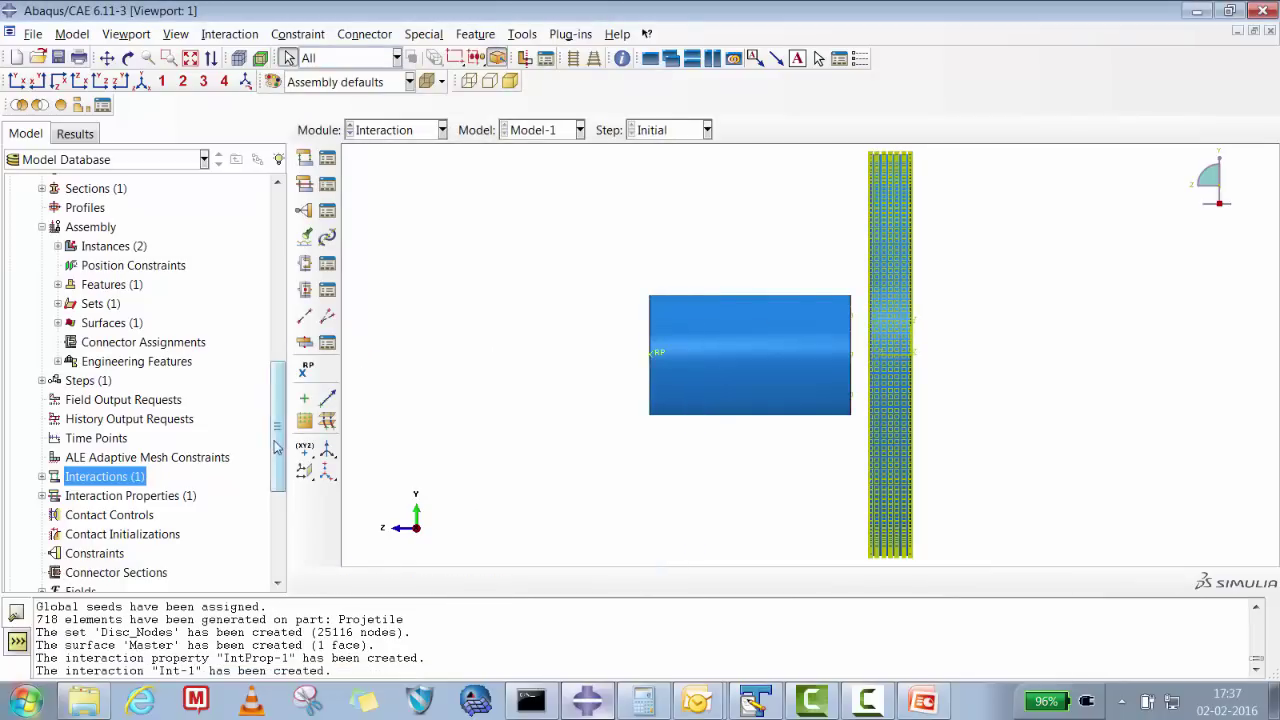
- Start boundary condition BC-1 of Symmetry/Antisymmetry/Encastre type in the Initial step
scroll(278, 432, down, 4)
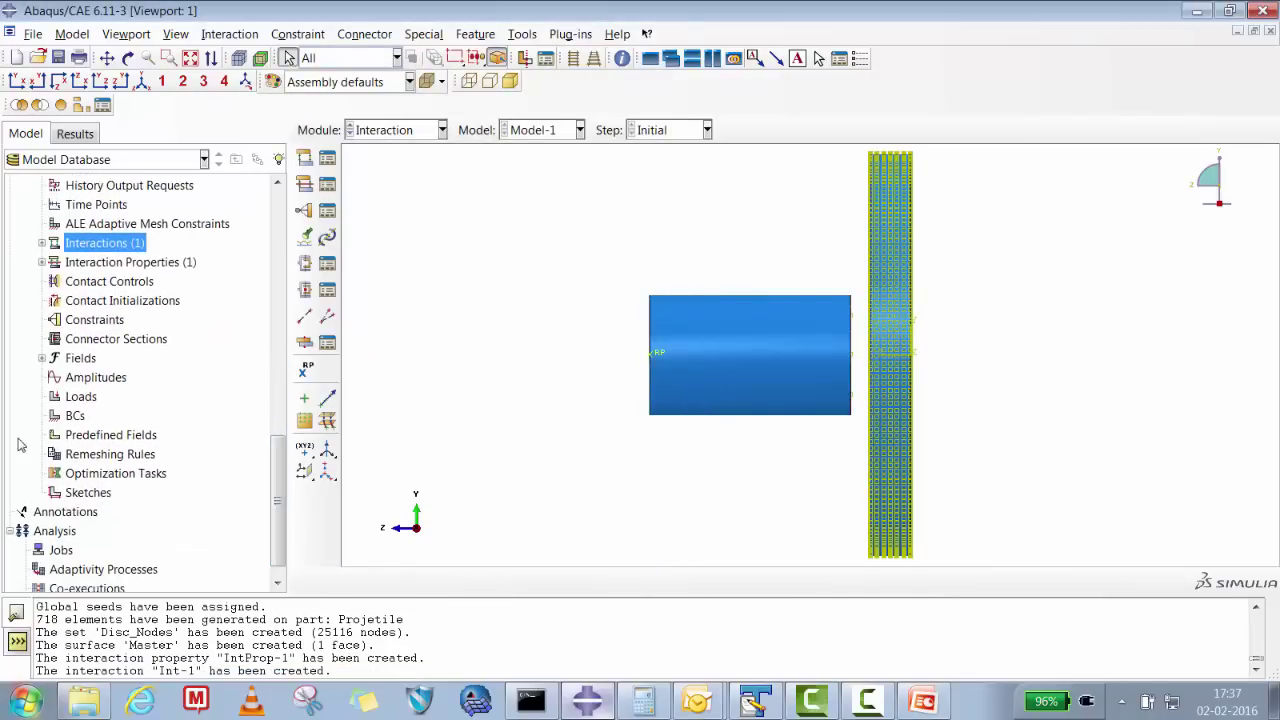
click(72, 416)
right_click(72, 420)
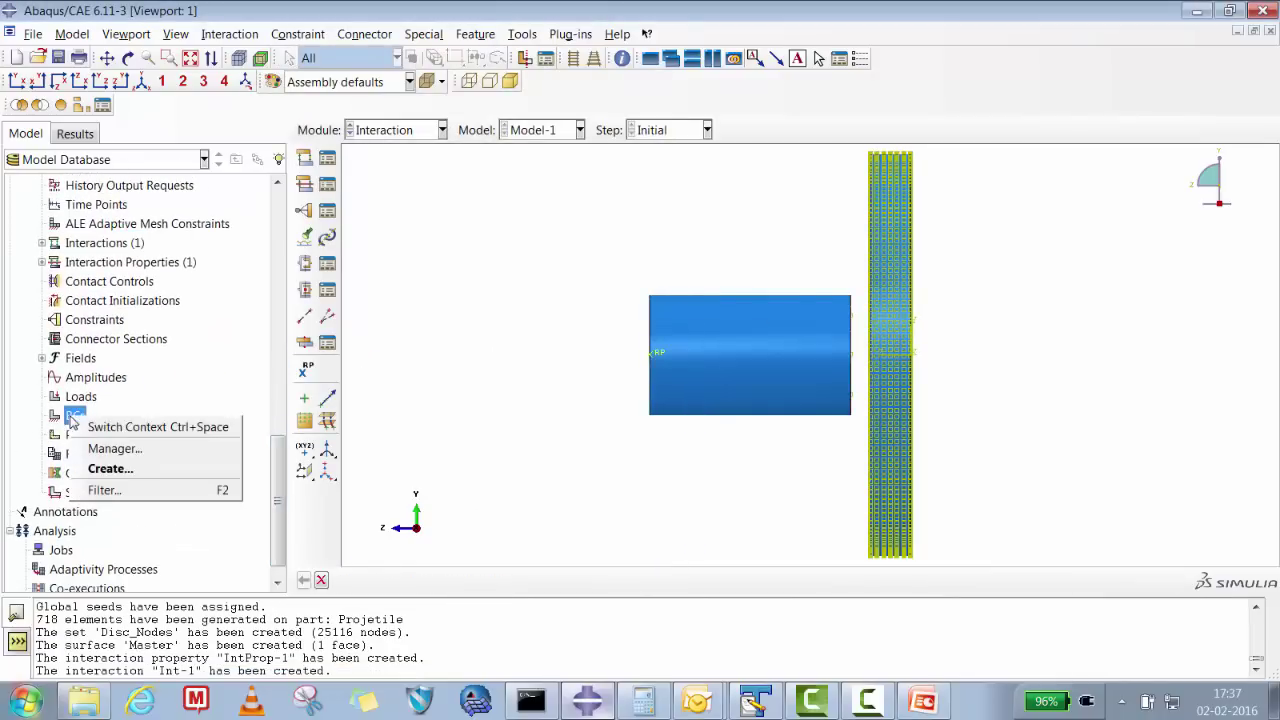
click(95, 468)
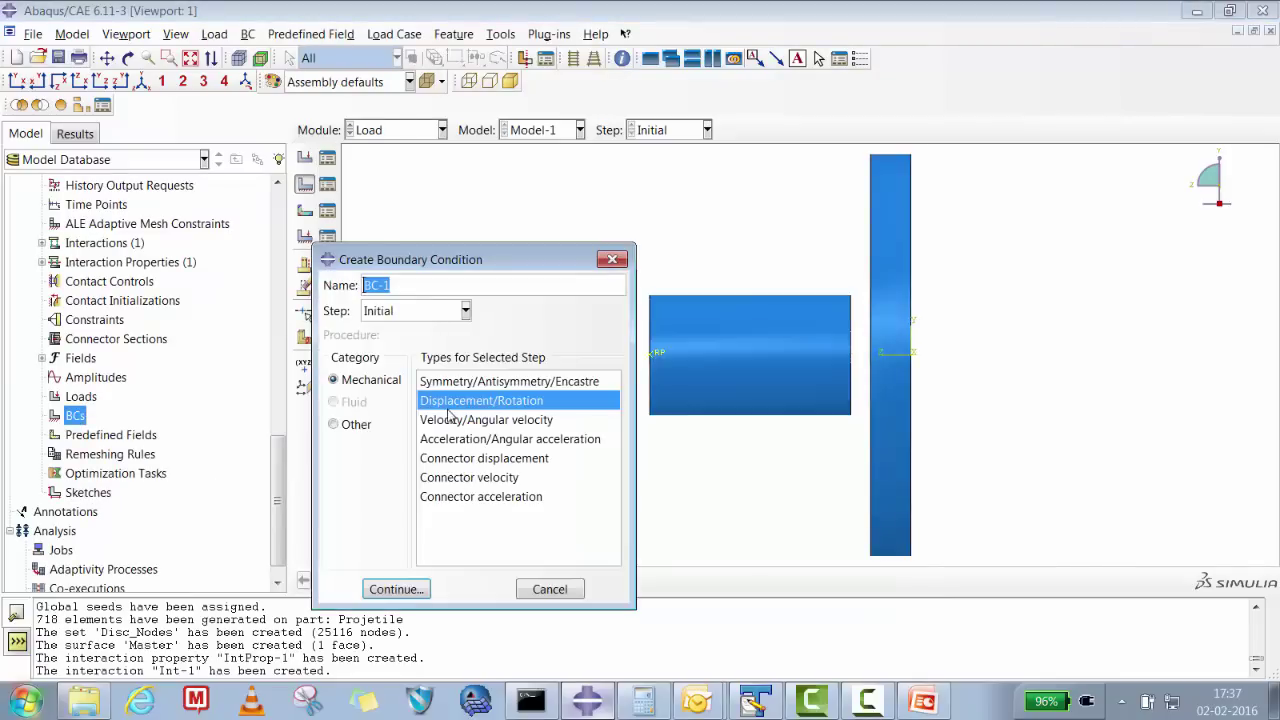
click(461, 385)
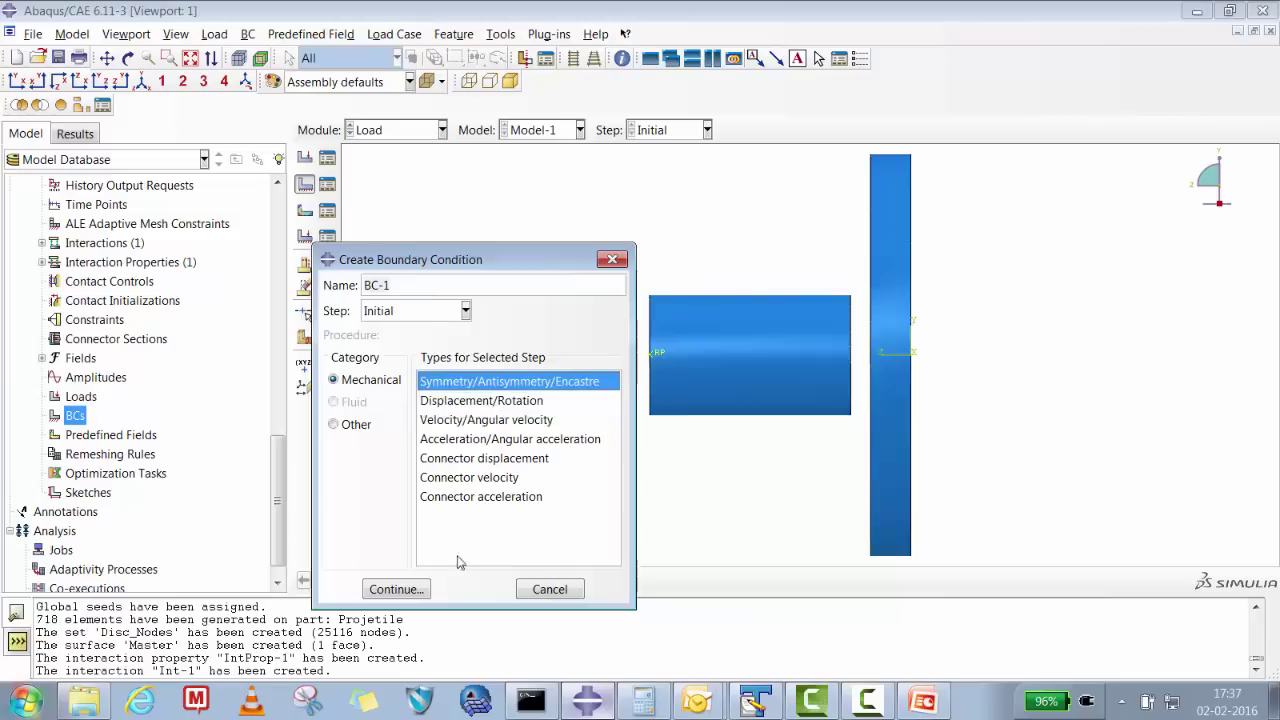
click(393, 589)
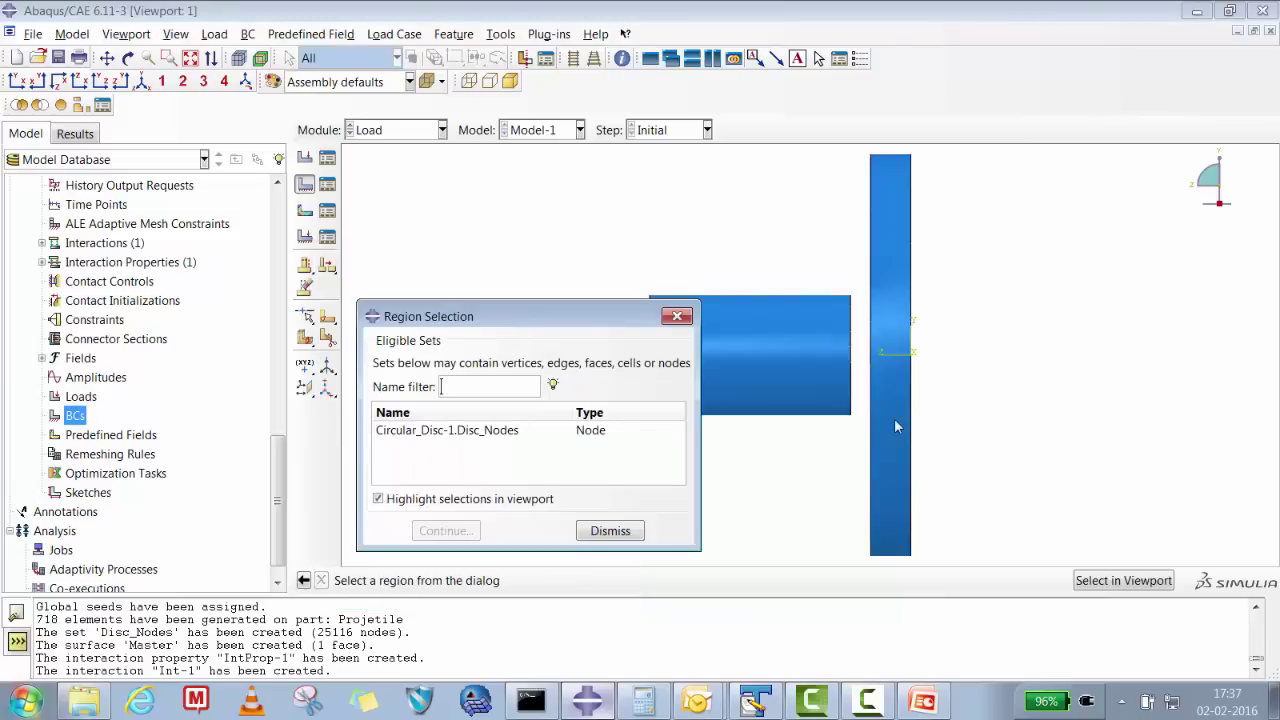
click(608, 531)
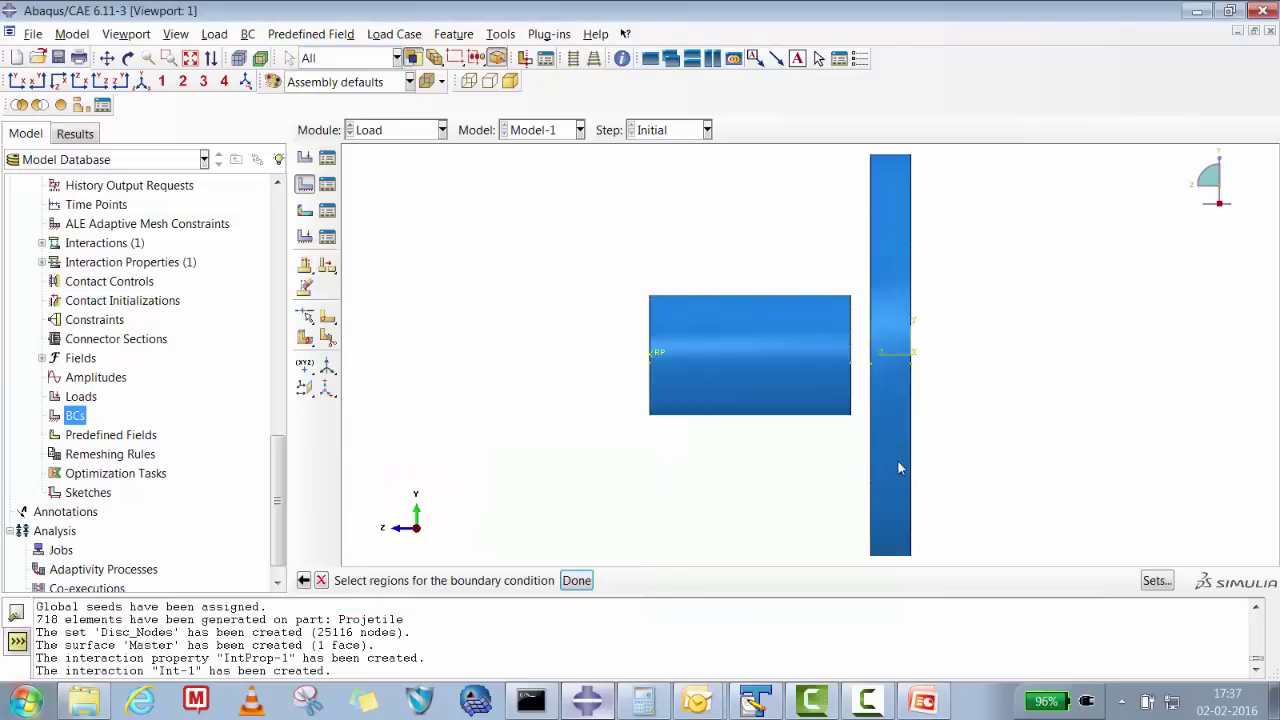
- Select the disc's outer rim face and fix it fully with ENCASTRE
click(898, 468)
click(128, 58)
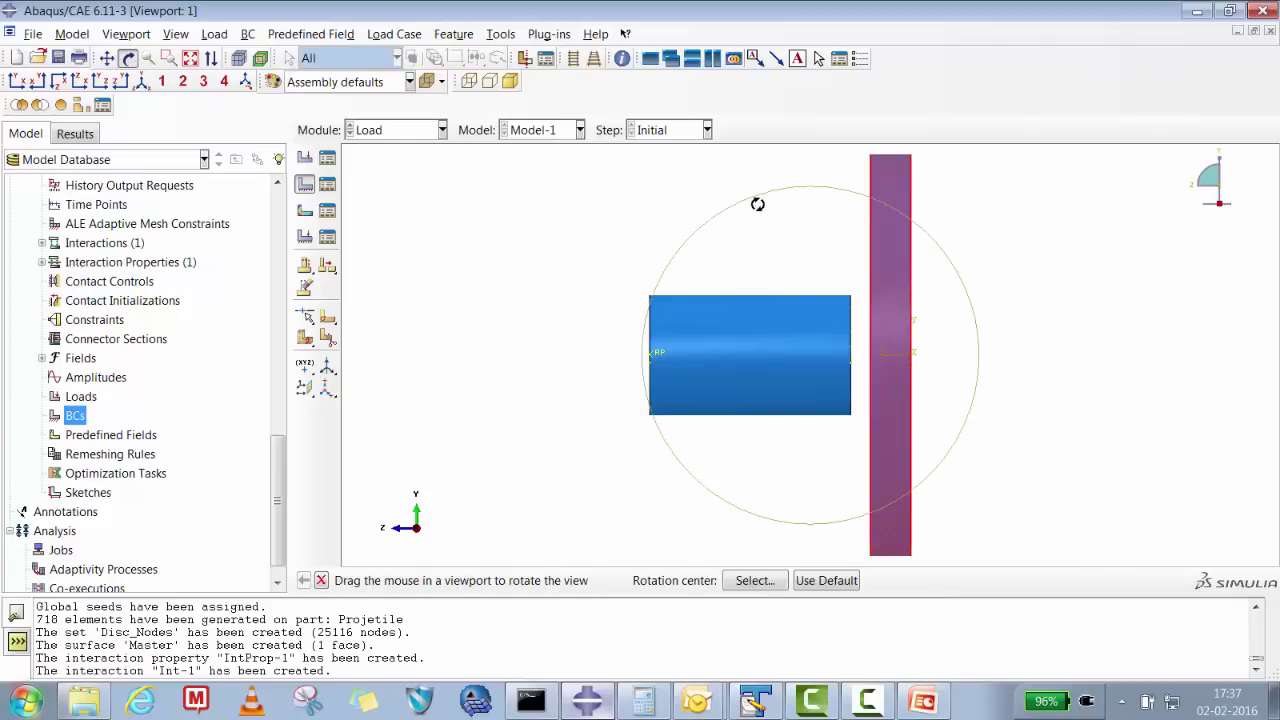
drag(757, 204, 815, 370)
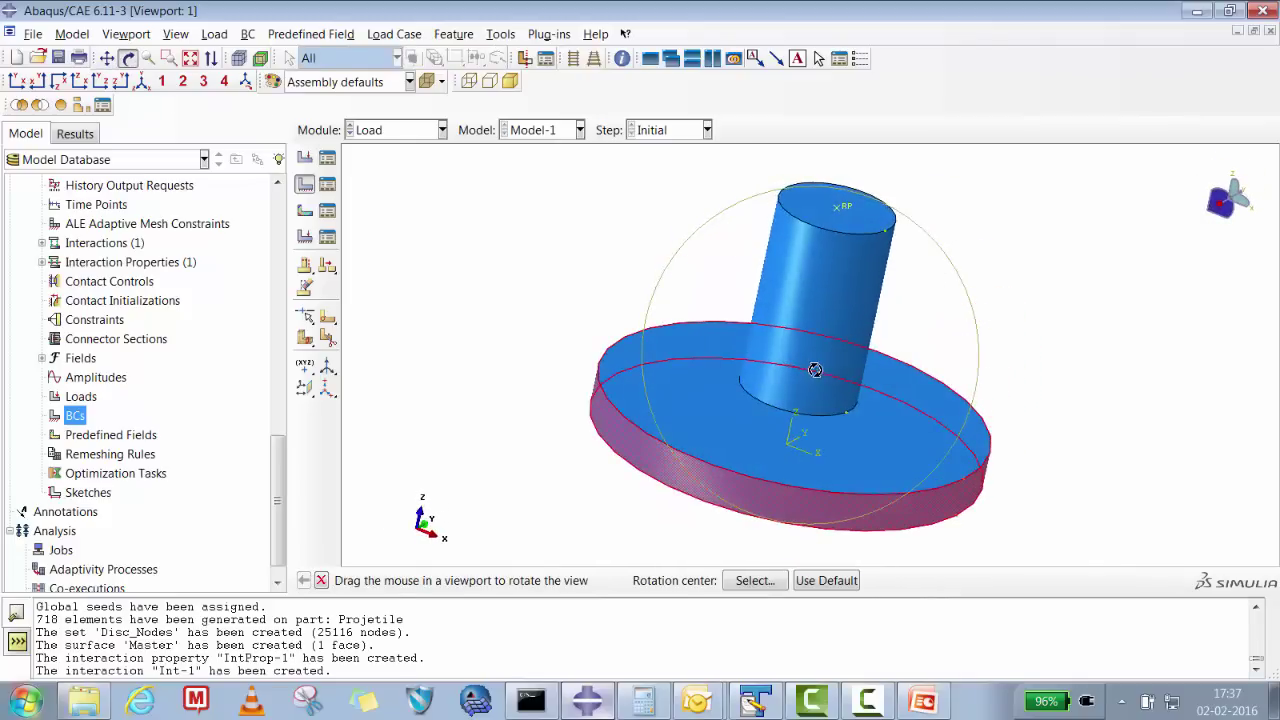
click(321, 580)
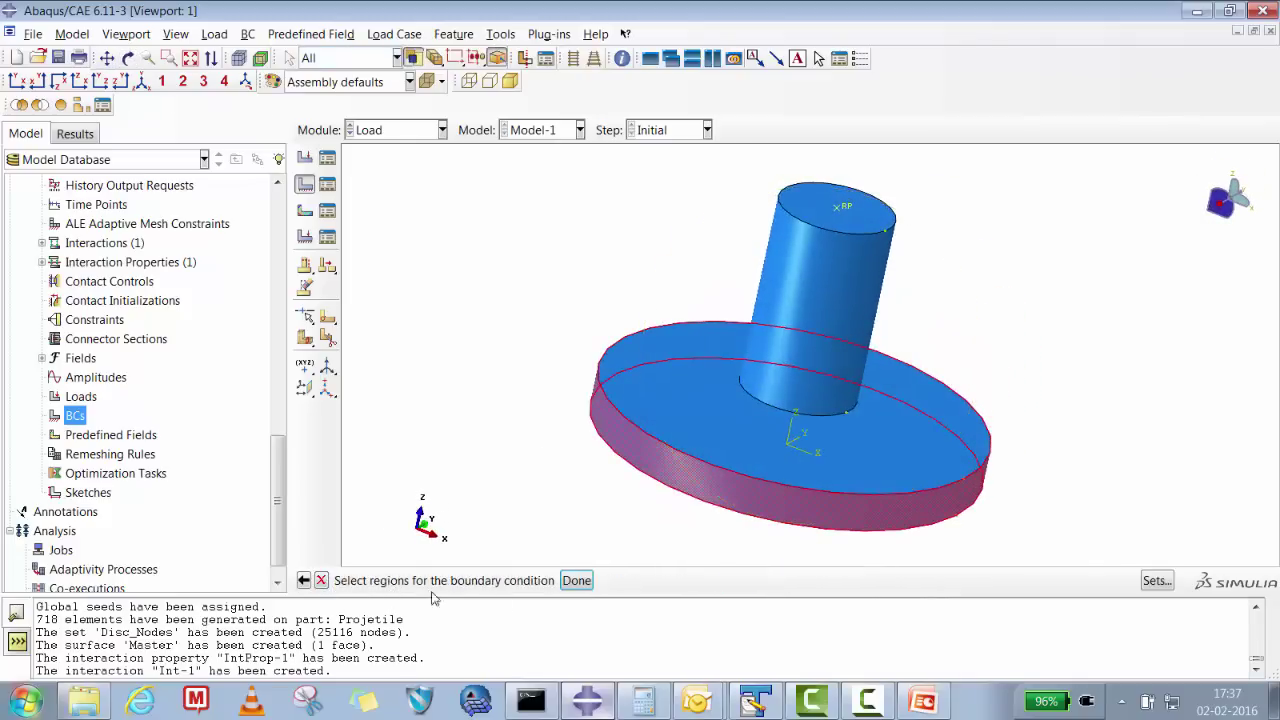
click(579, 584)
click(922, 542)
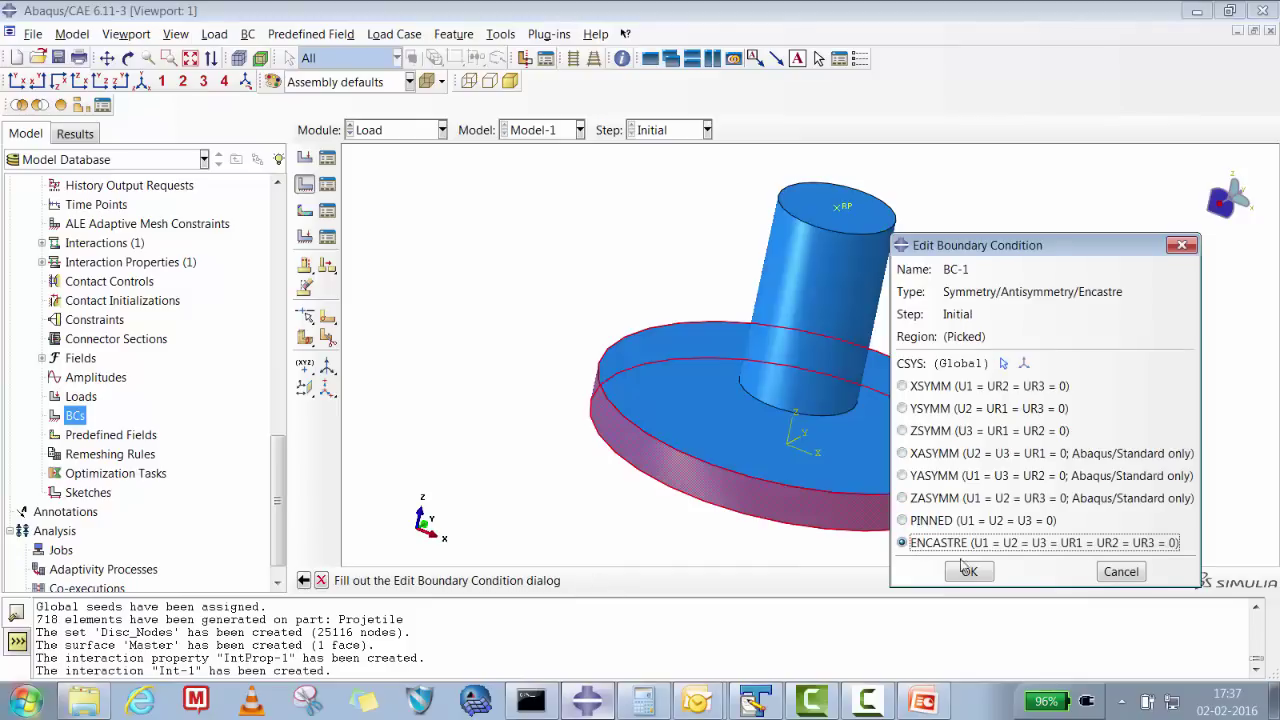
click(969, 571)
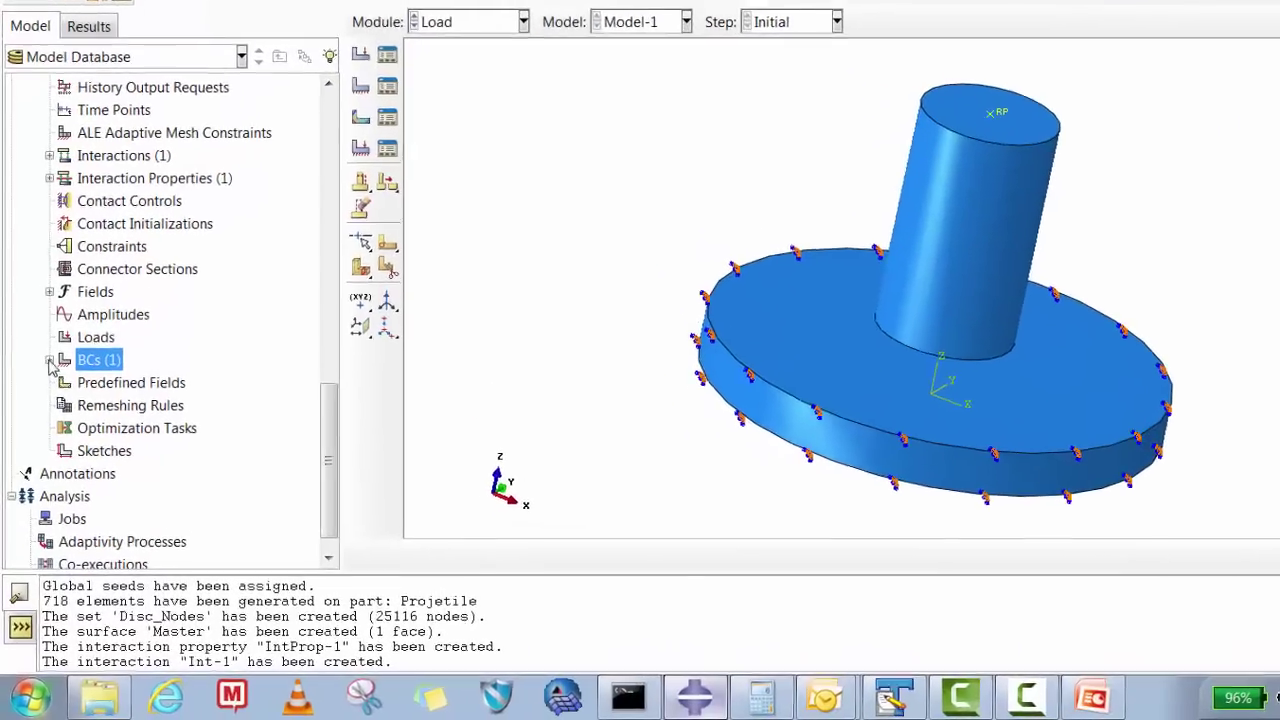
click(44, 398)
- Start Displacement/Rotation condition BC-2 on the projectile's reference point
right_click(97, 399)
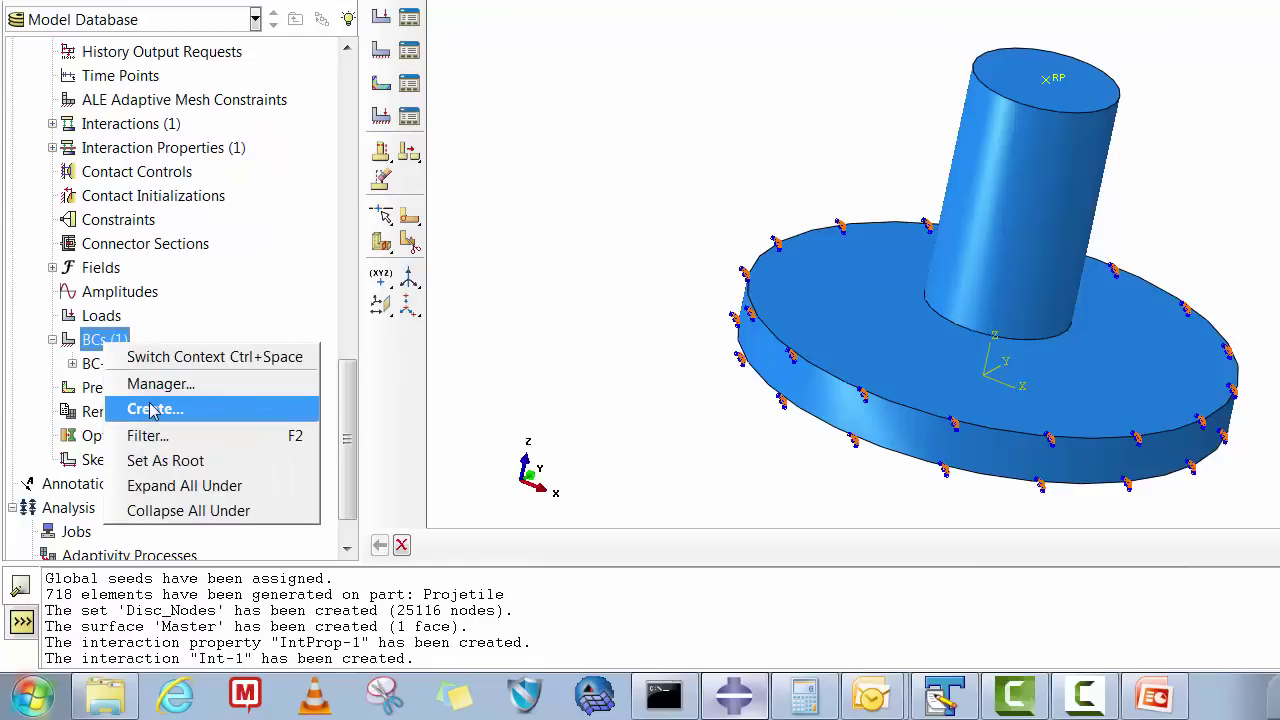
click(155, 408)
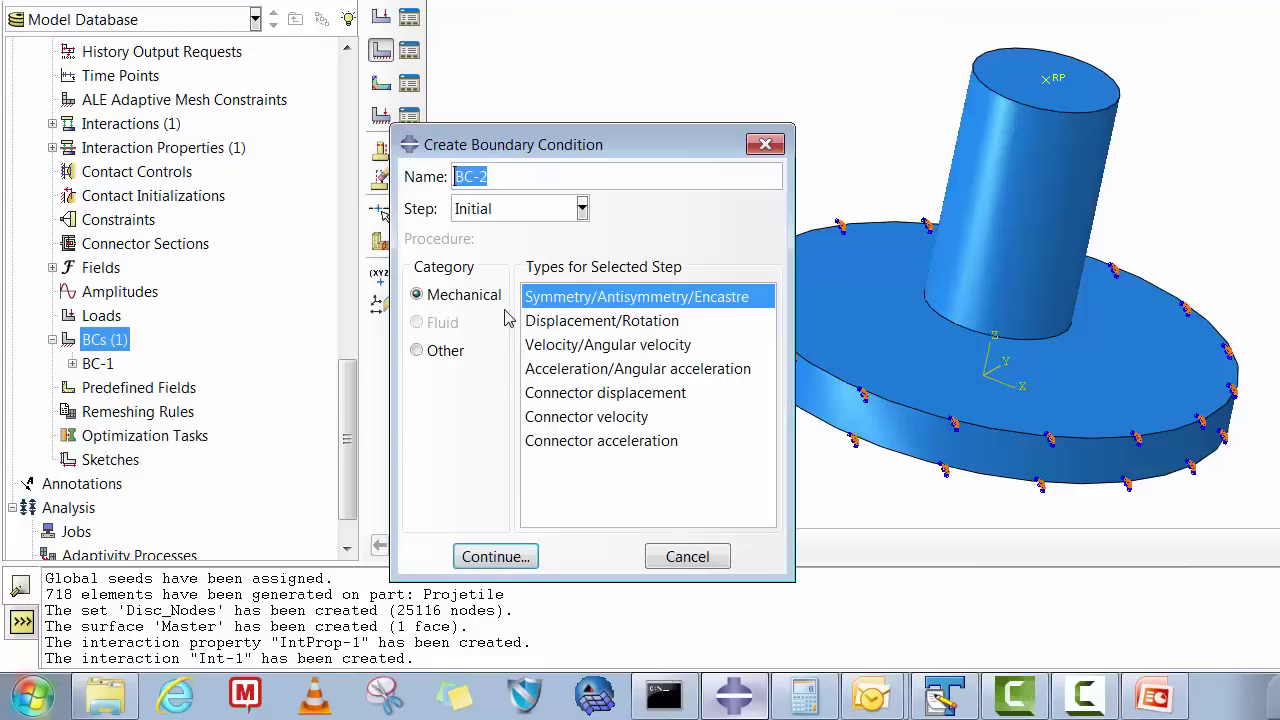
click(579, 322)
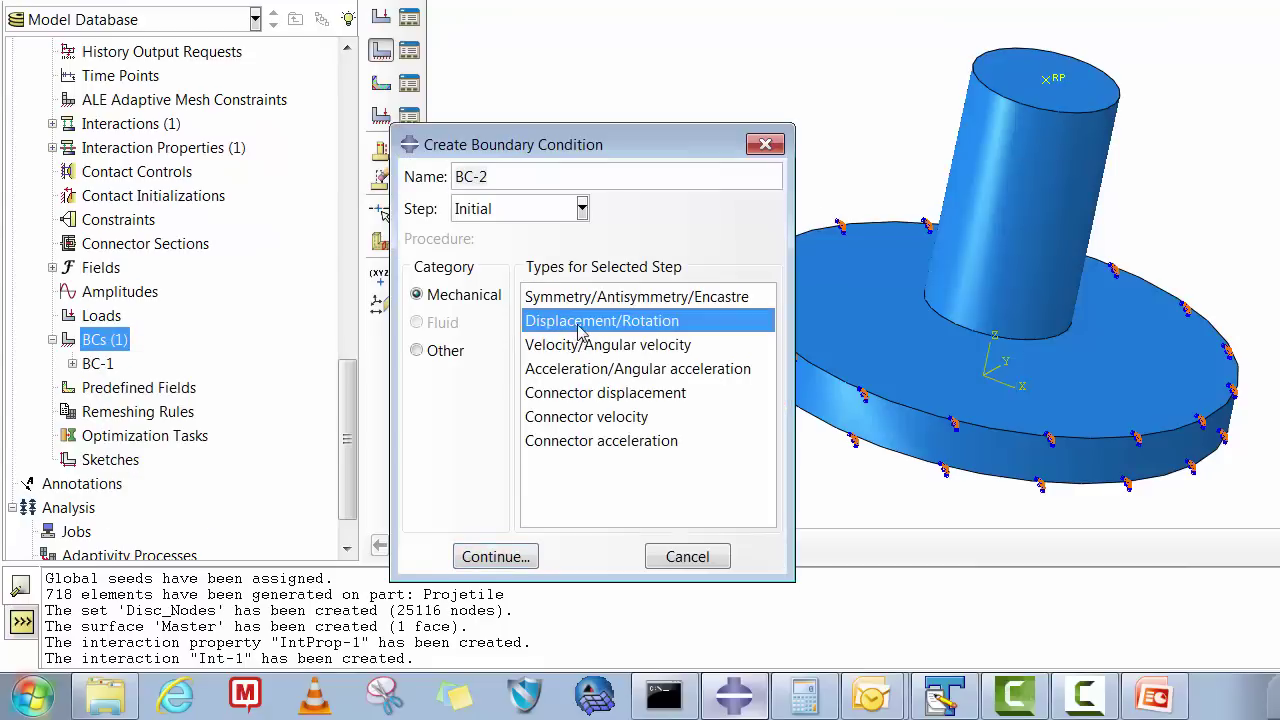
click(490, 555)
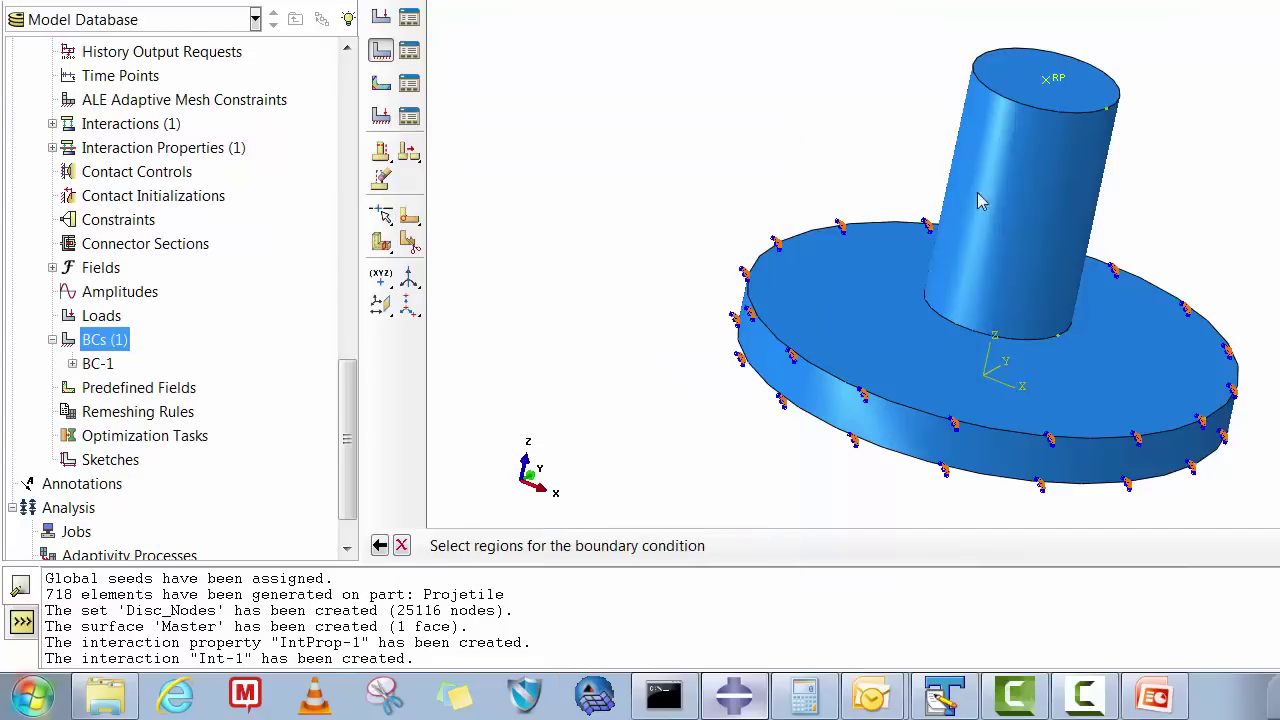
click(1046, 84)
click(718, 545)
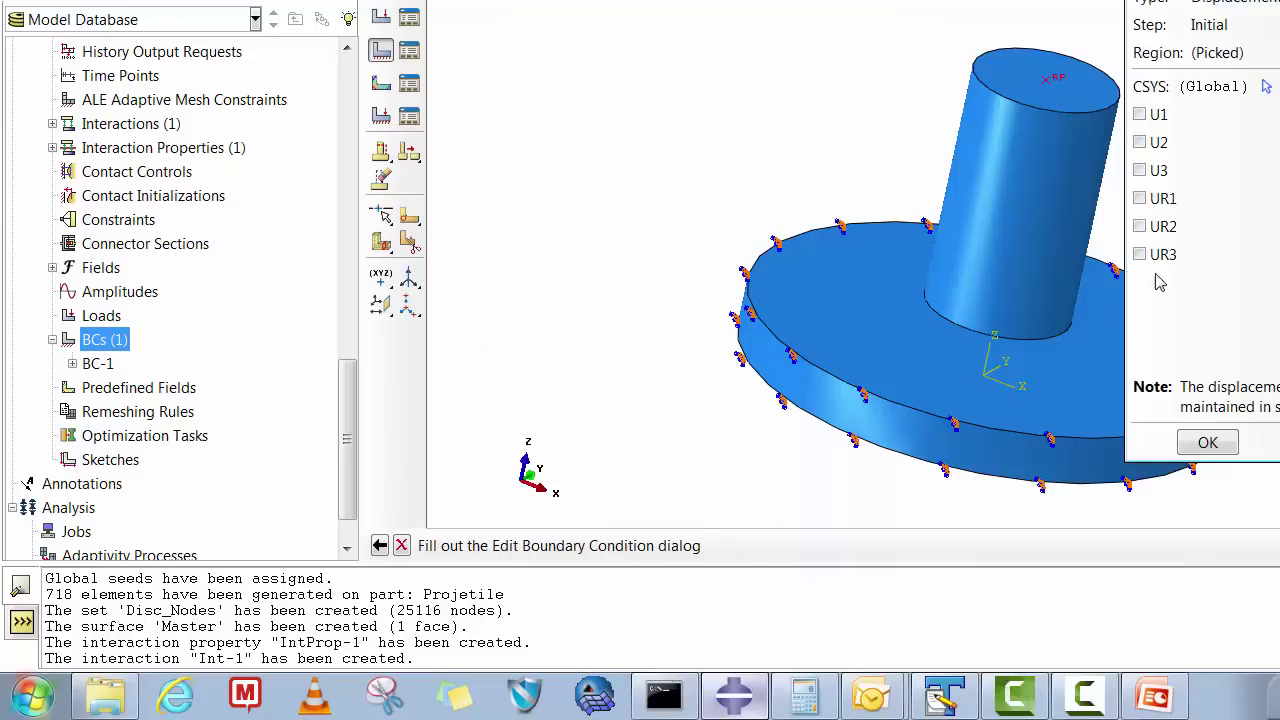
- Restrain U1, U2, UR1, UR2 and UR3, leaving U3 free
click(1155, 114)
click(1156, 143)
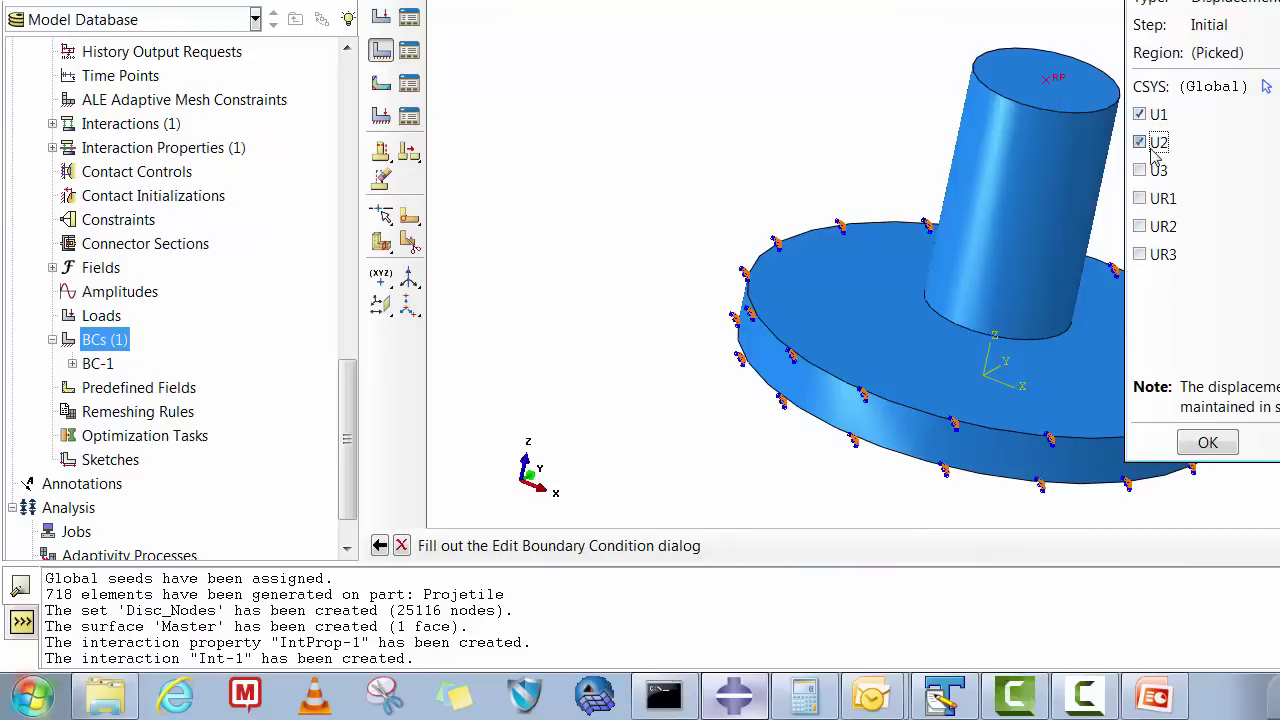
click(1160, 198)
click(1145, 227)
click(1145, 254)
click(1207, 442)
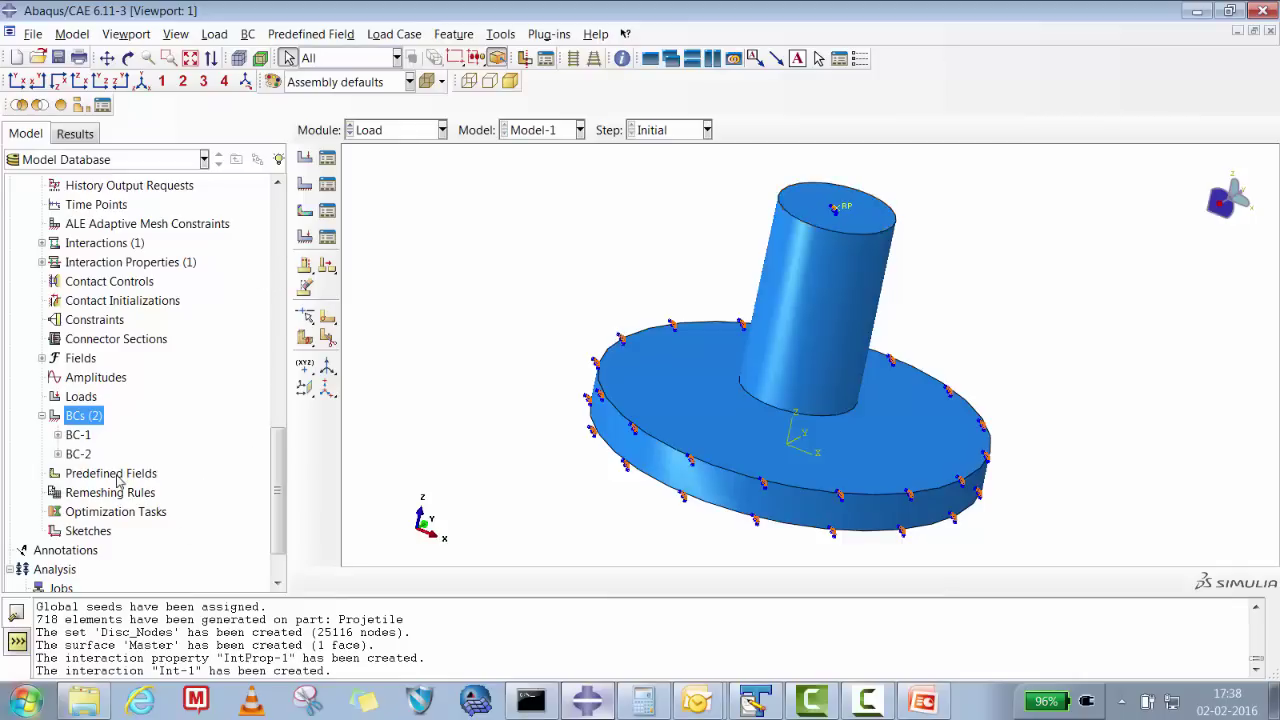
- Create a Velocity predefined field on the projectile's reference point with V3 = -100
click(306, 213)
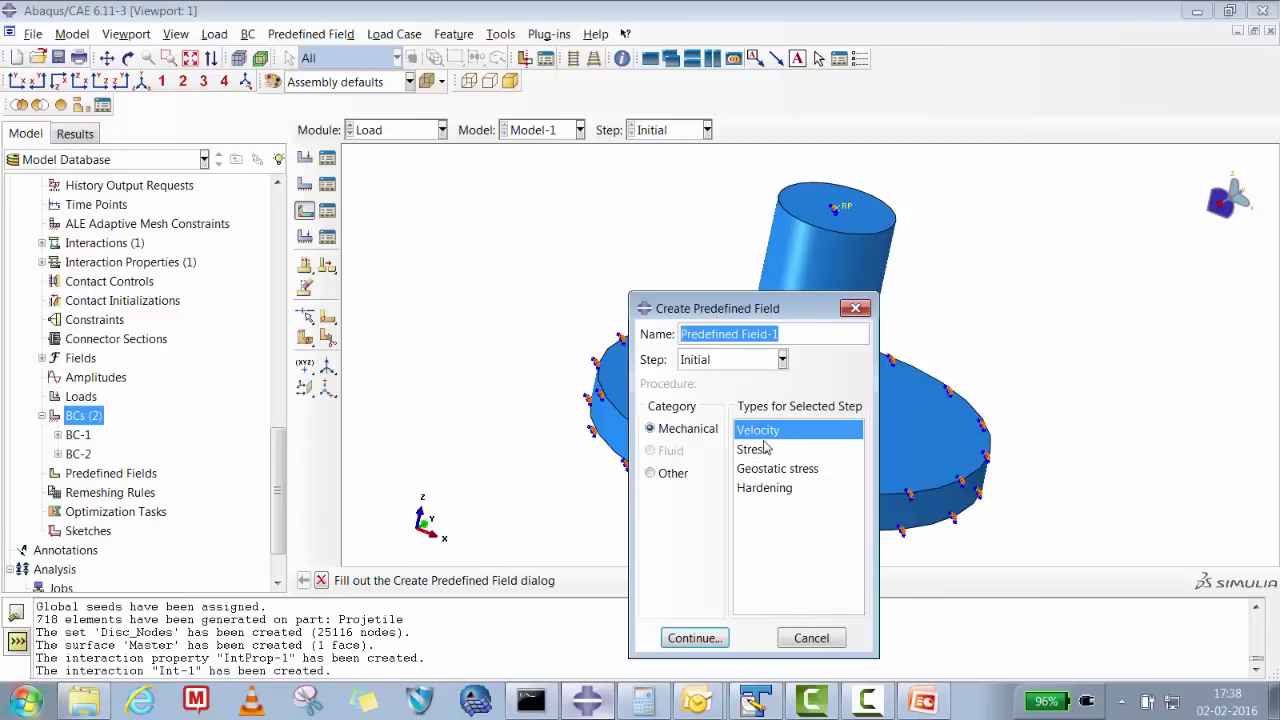
click(692, 637)
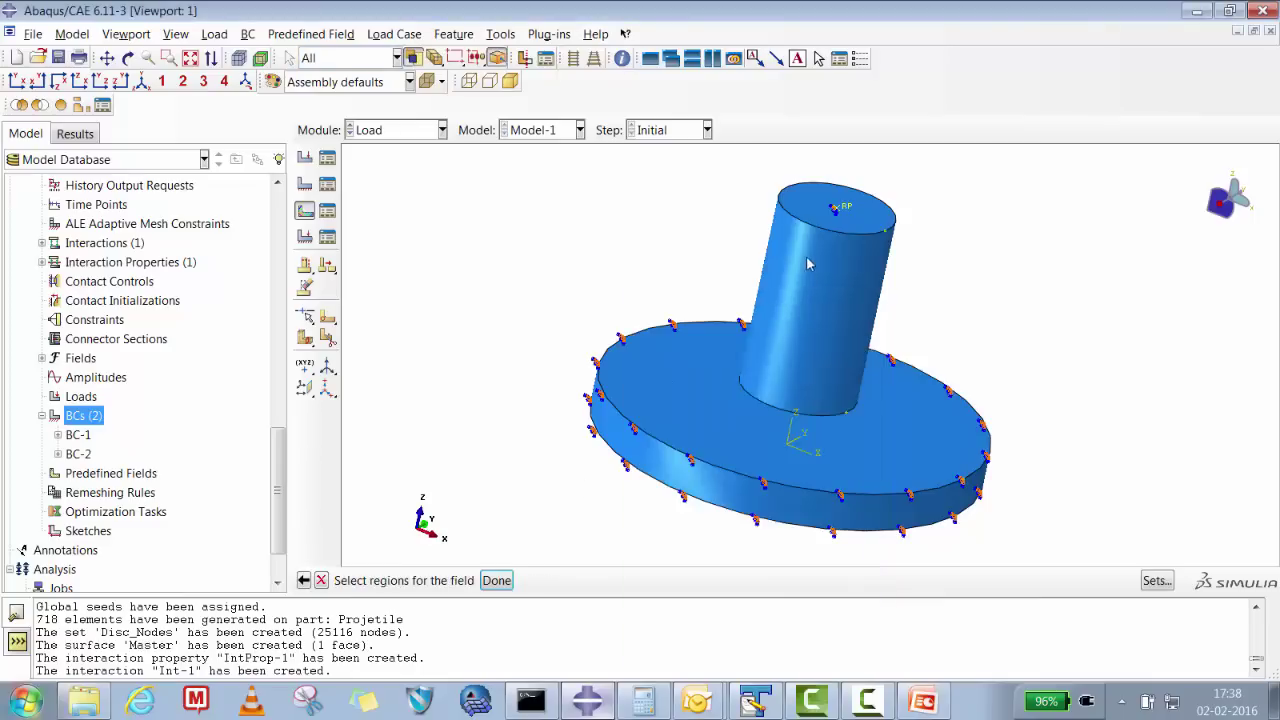
click(838, 208)
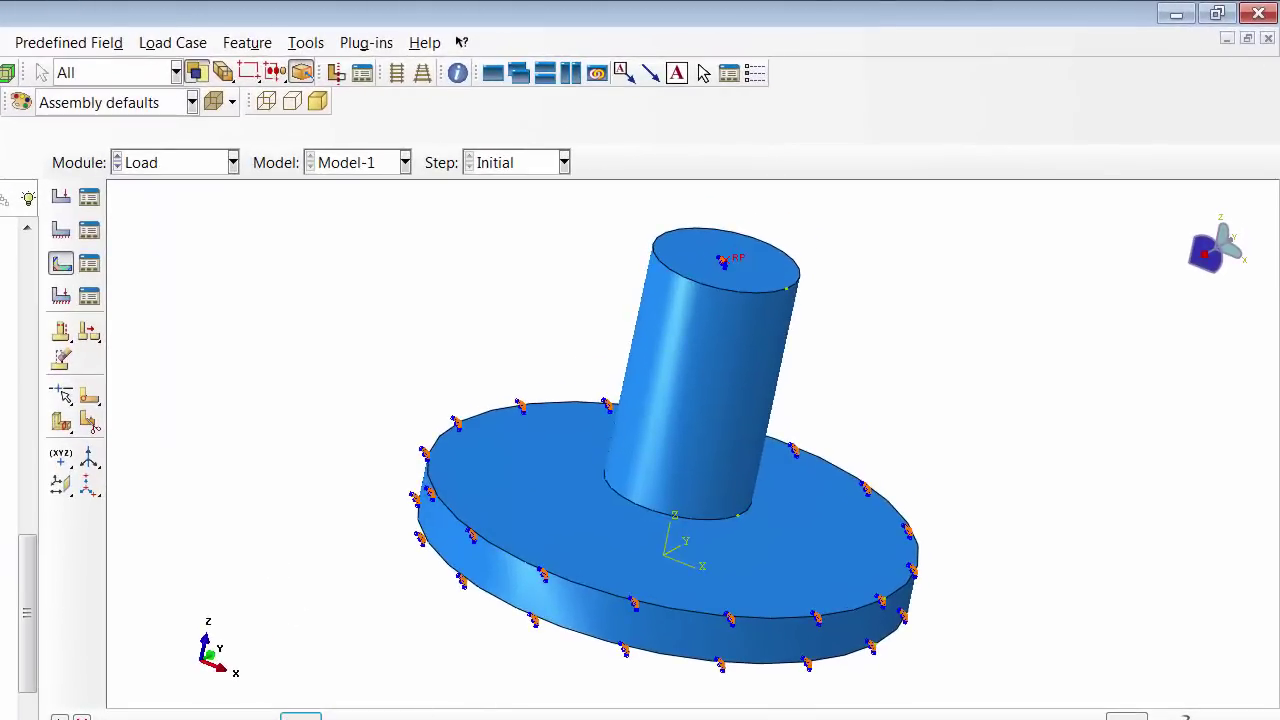
click(300, 716)
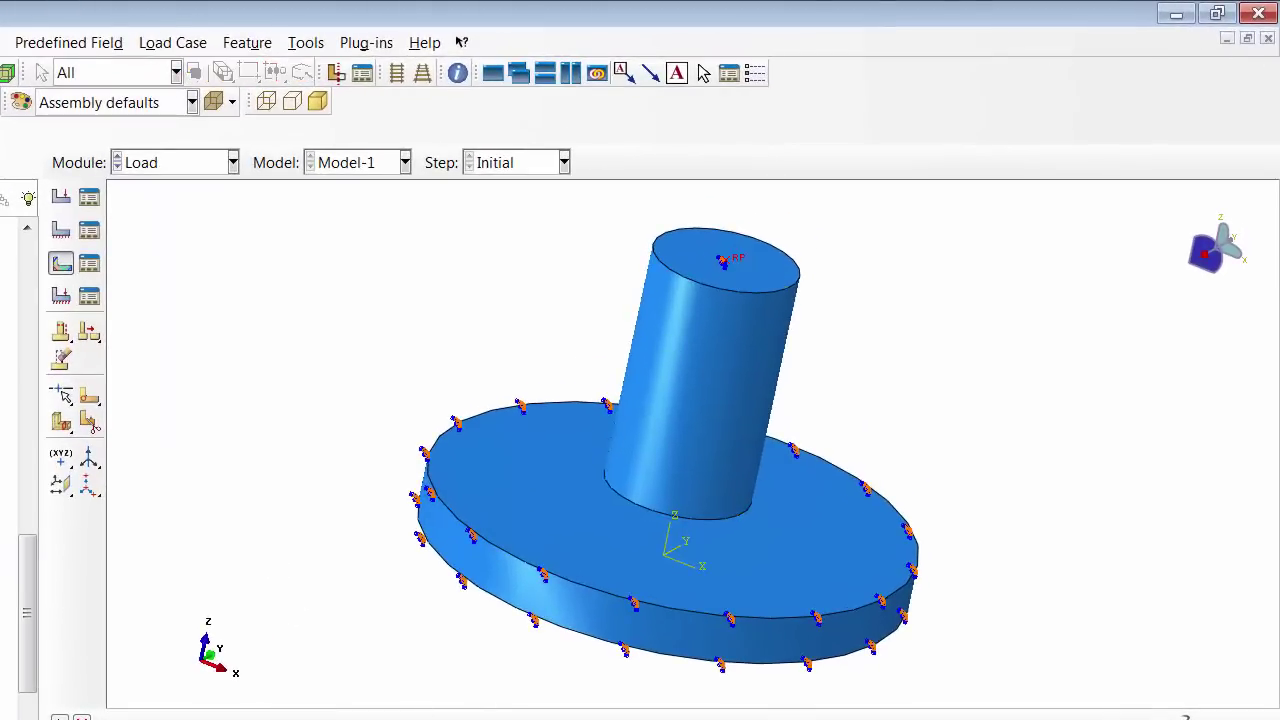
click(506, 331)
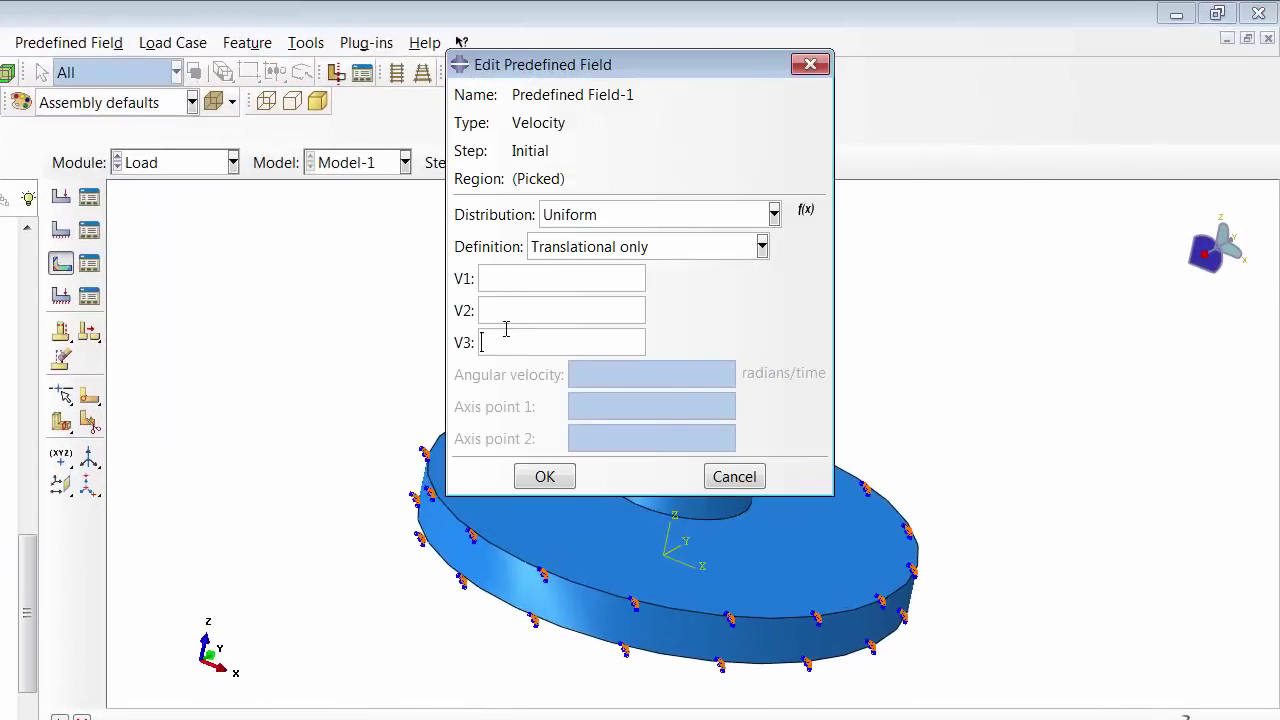
text(-100000)
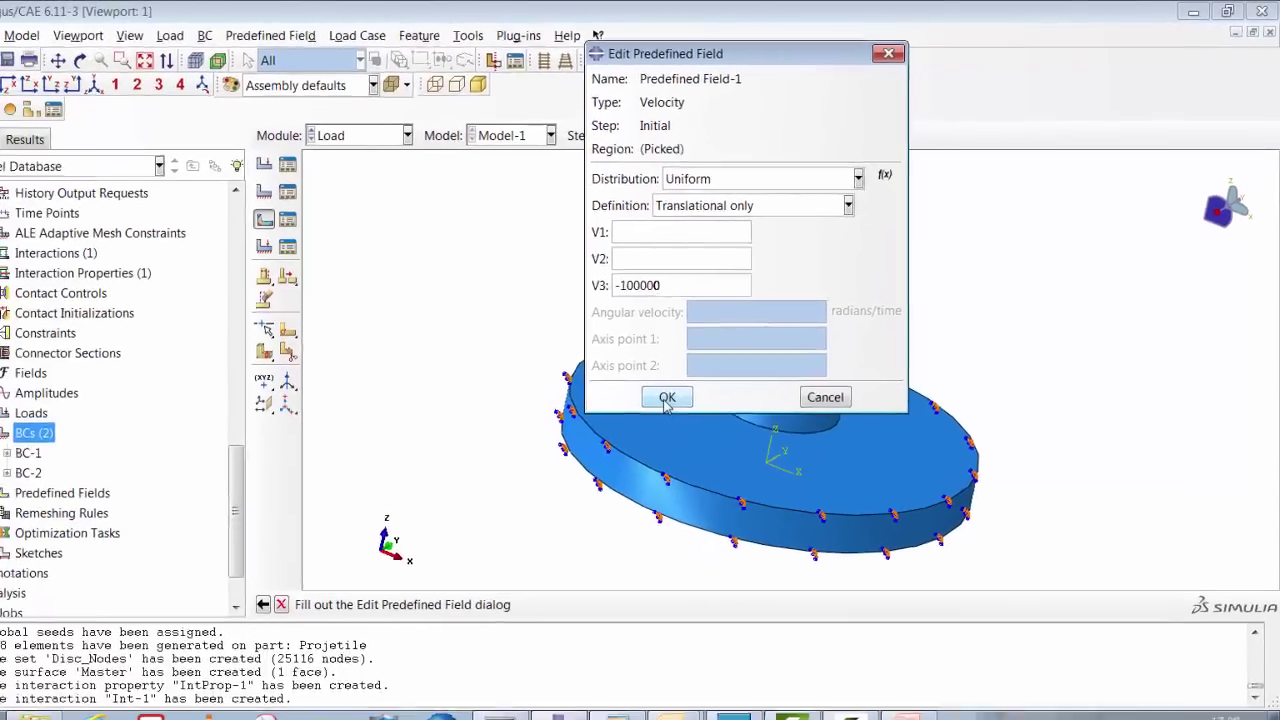
click(545, 476)
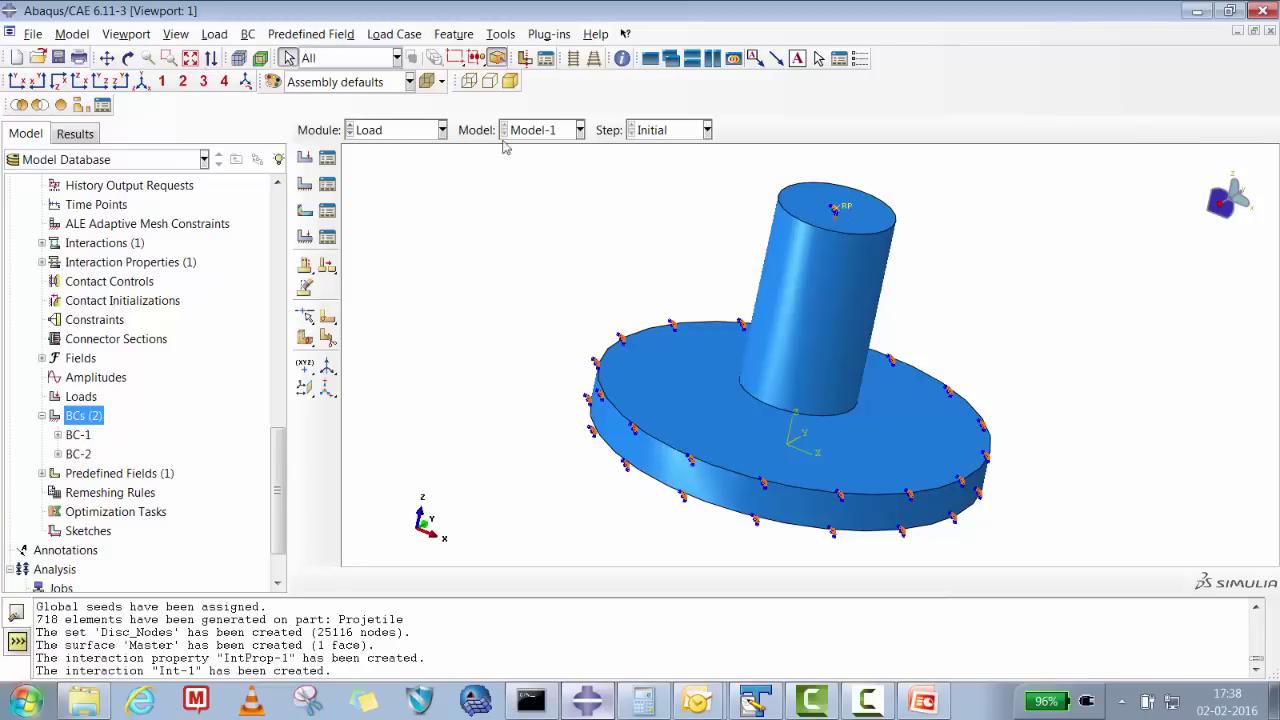
click(421, 136)
- In the Property module, assign Inertia-1, a 0.0001 point mass, to the projectile's reference point
click(400, 172)
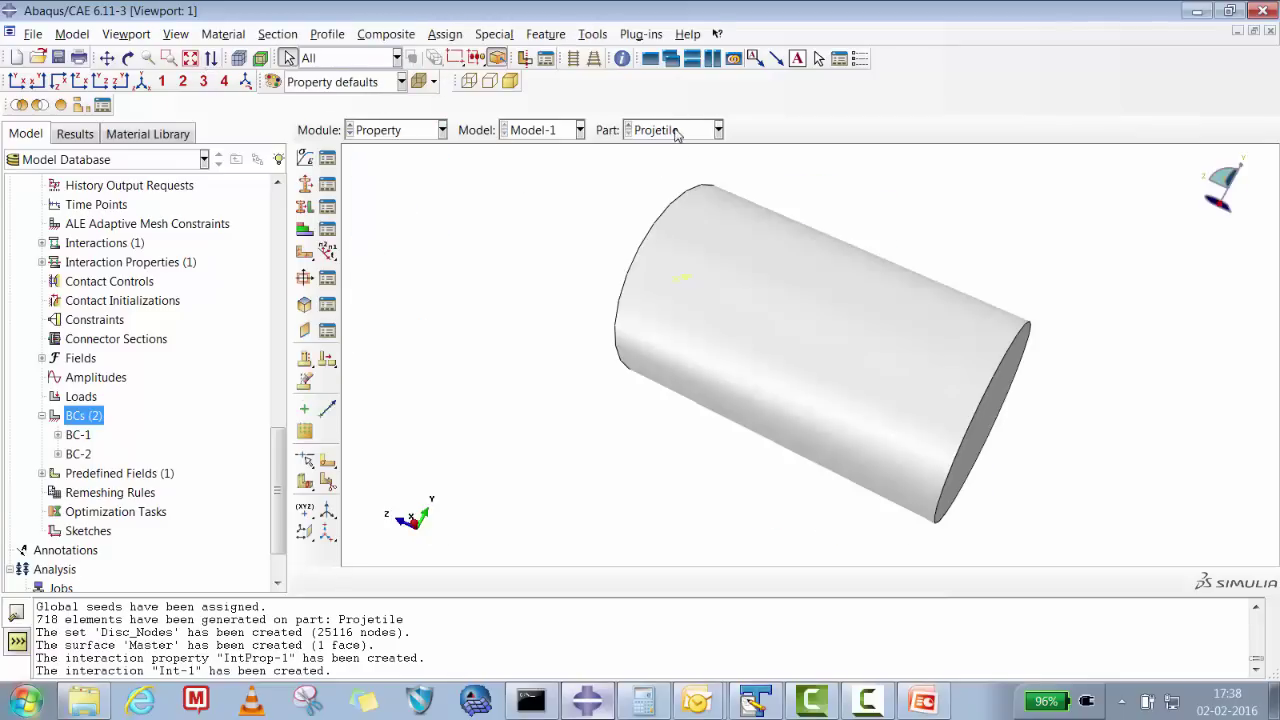
click(128, 58)
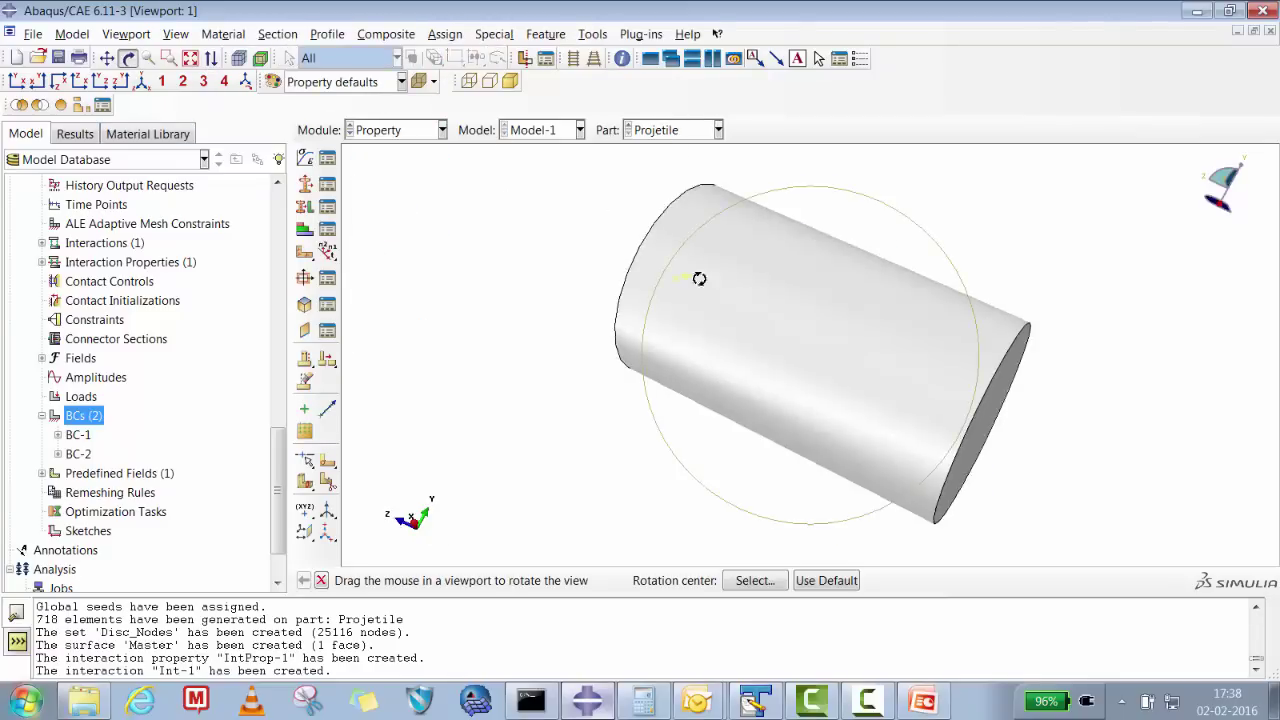
drag(697, 277, 691, 343)
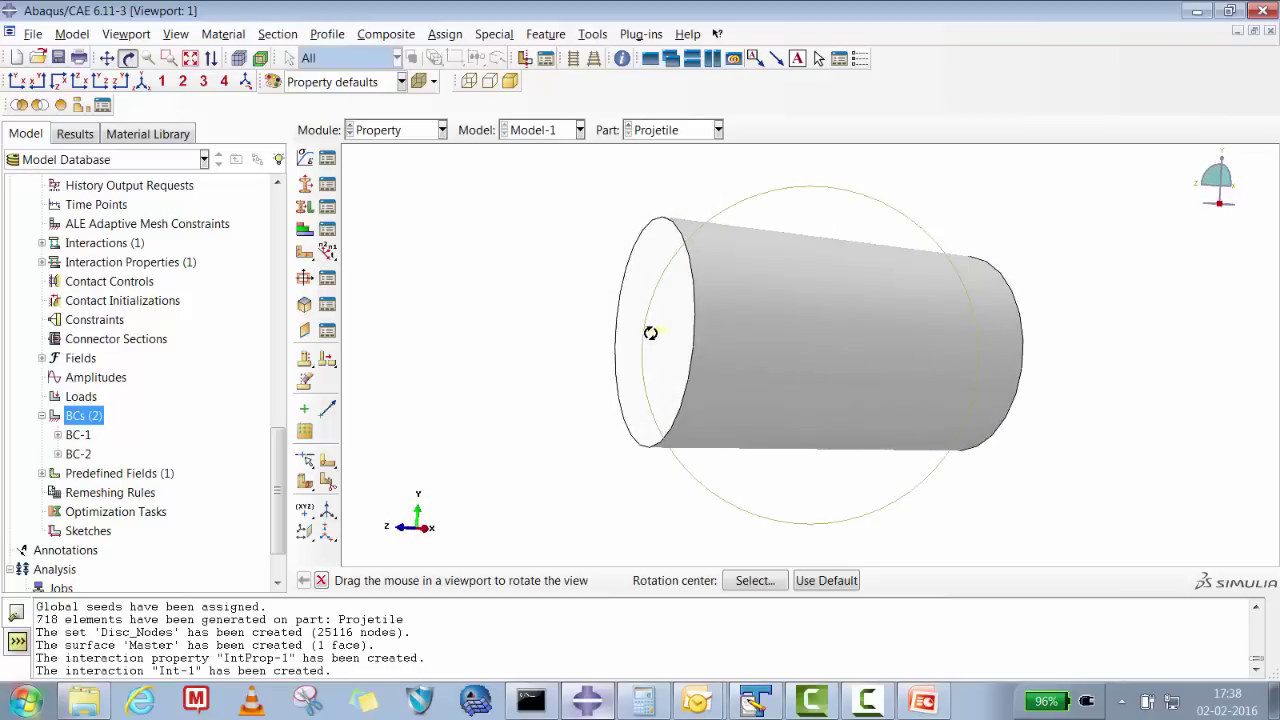
click(494, 34)
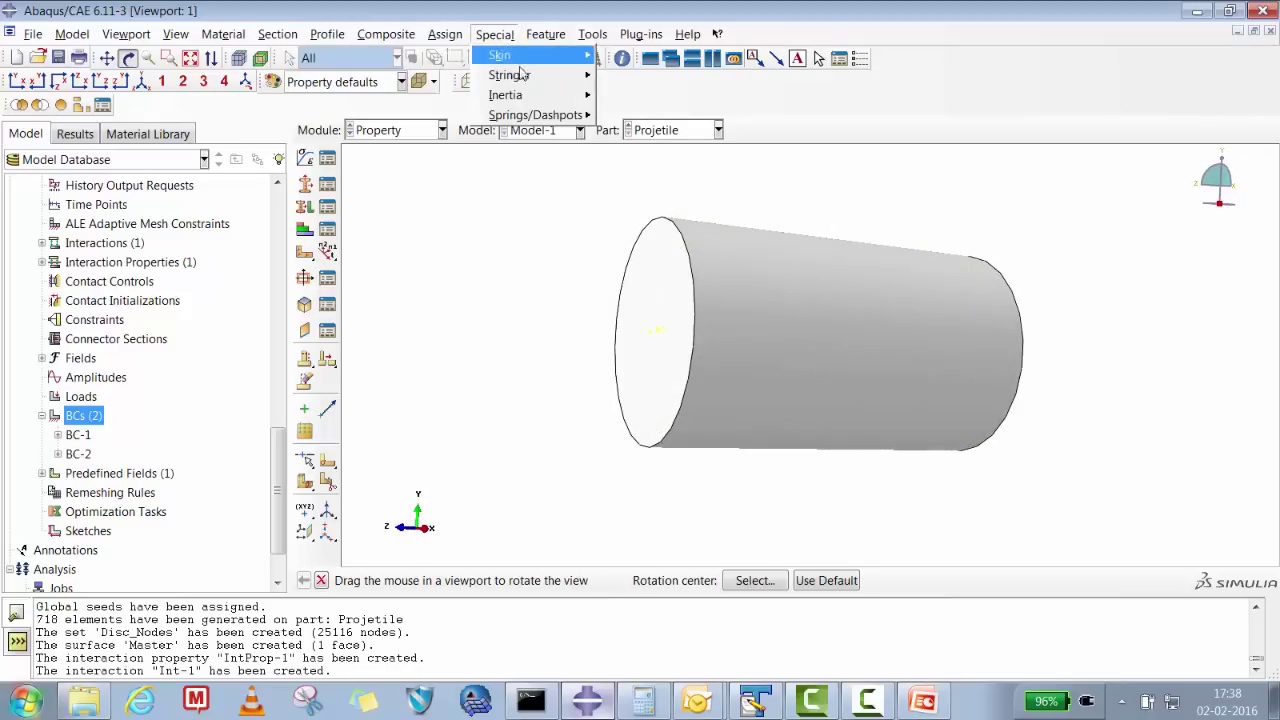
mouse_move(535, 96)
click(622, 114)
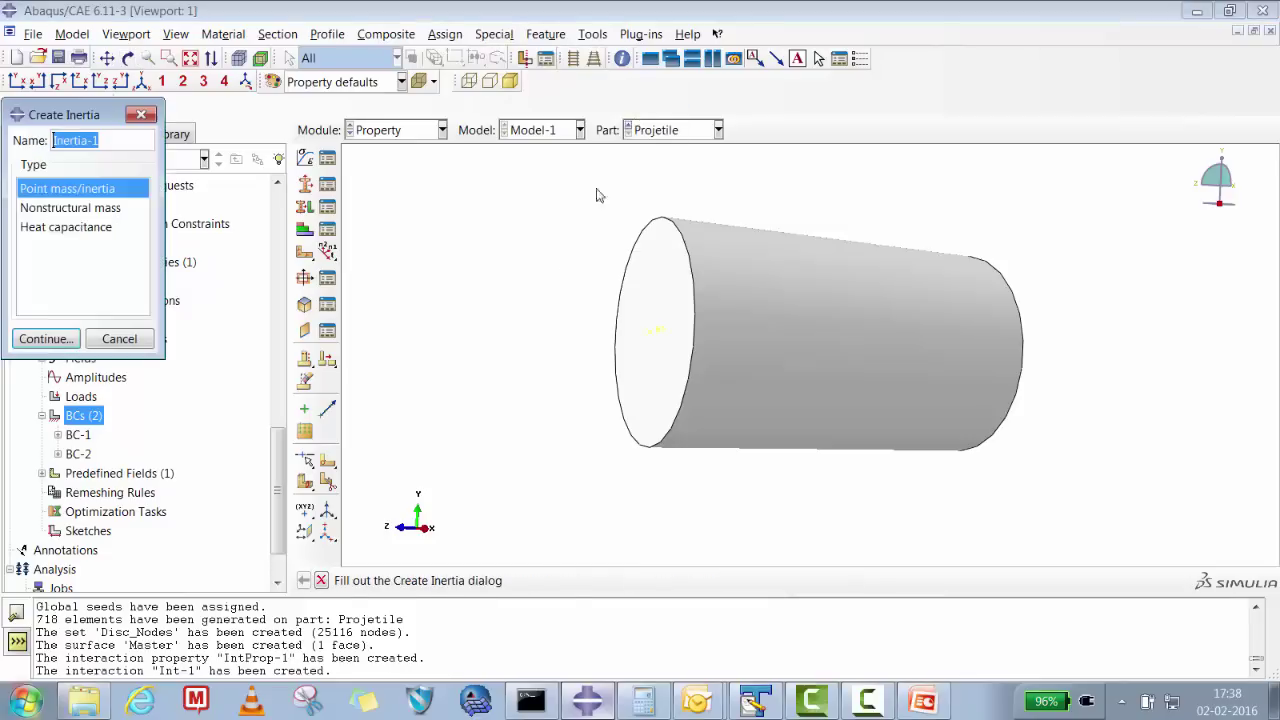
click(44, 338)
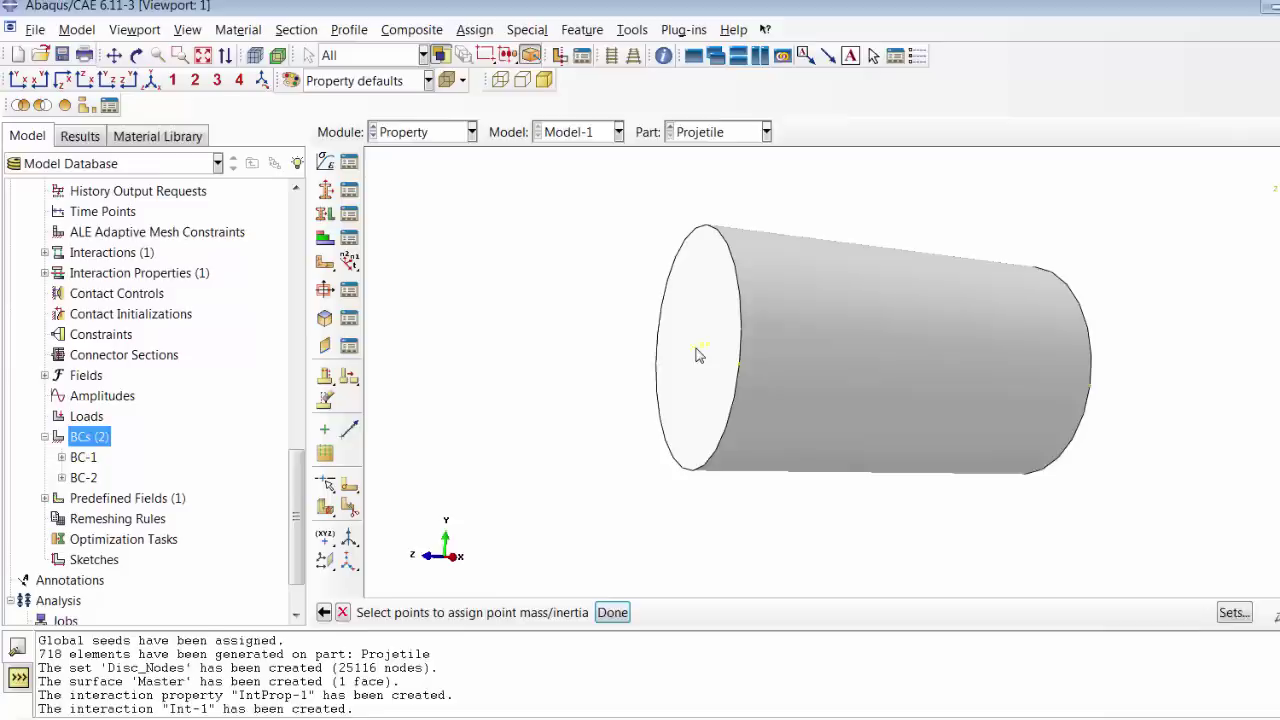
click(698, 352)
click(612, 612)
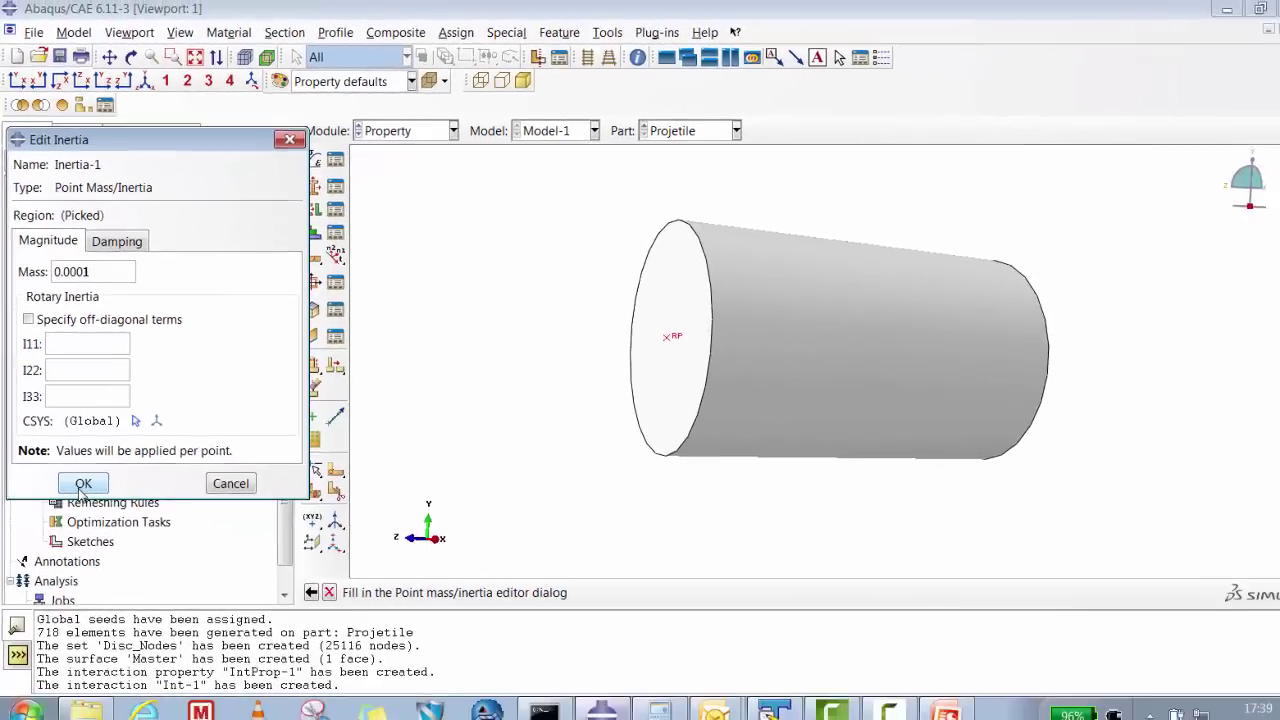
click(102, 567)
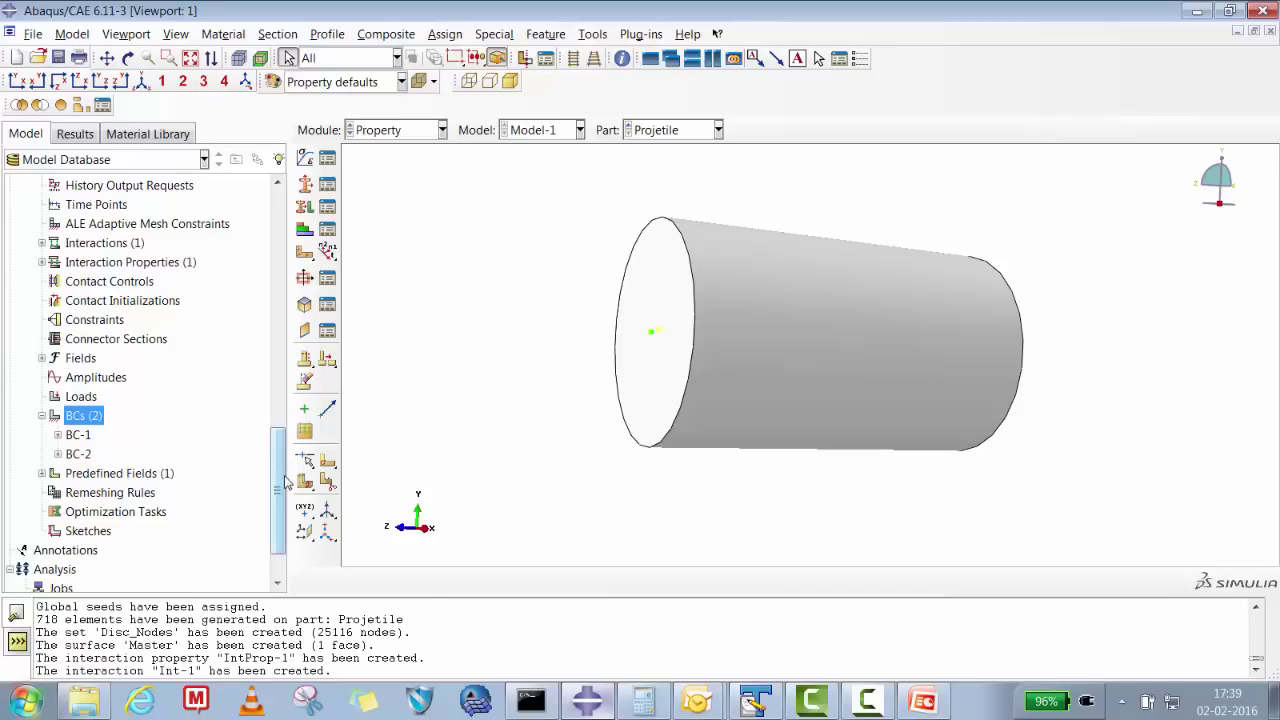
drag(281, 491, 281, 503)
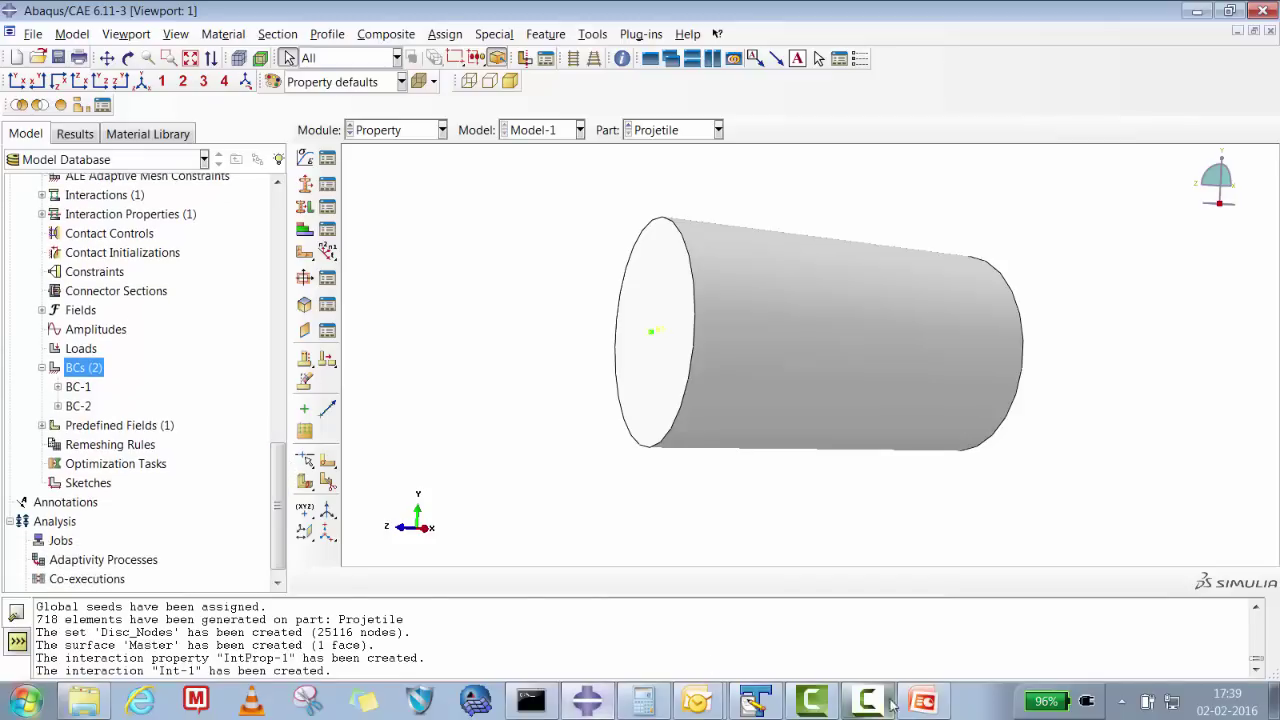
click(924, 705)
drag(455, 244, 640, 247)
click(477, 264)
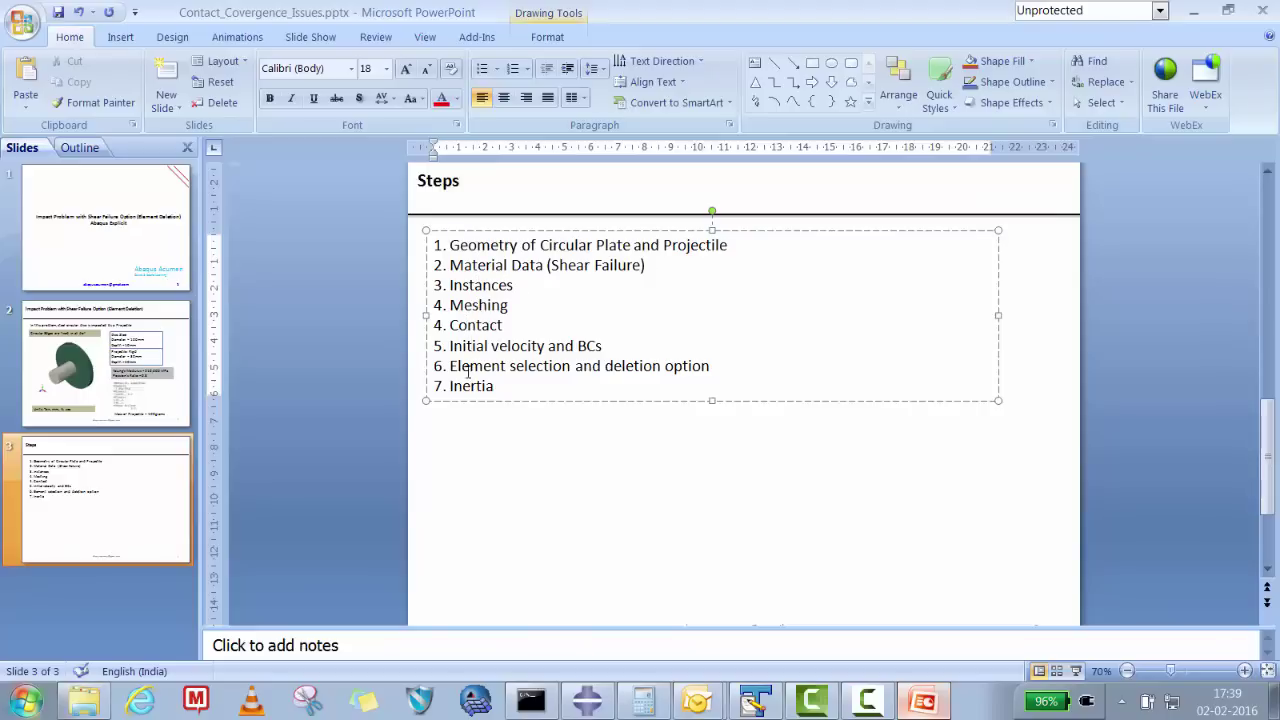
click(543, 451)
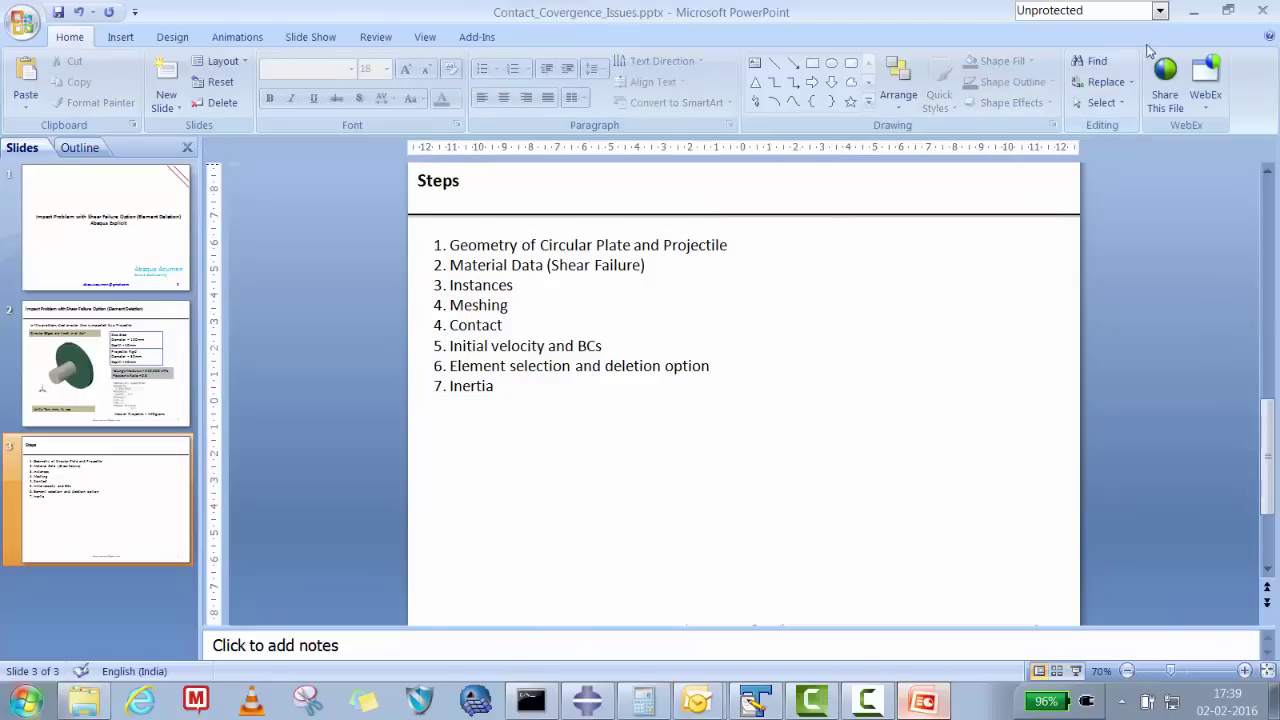
click(1193, 10)
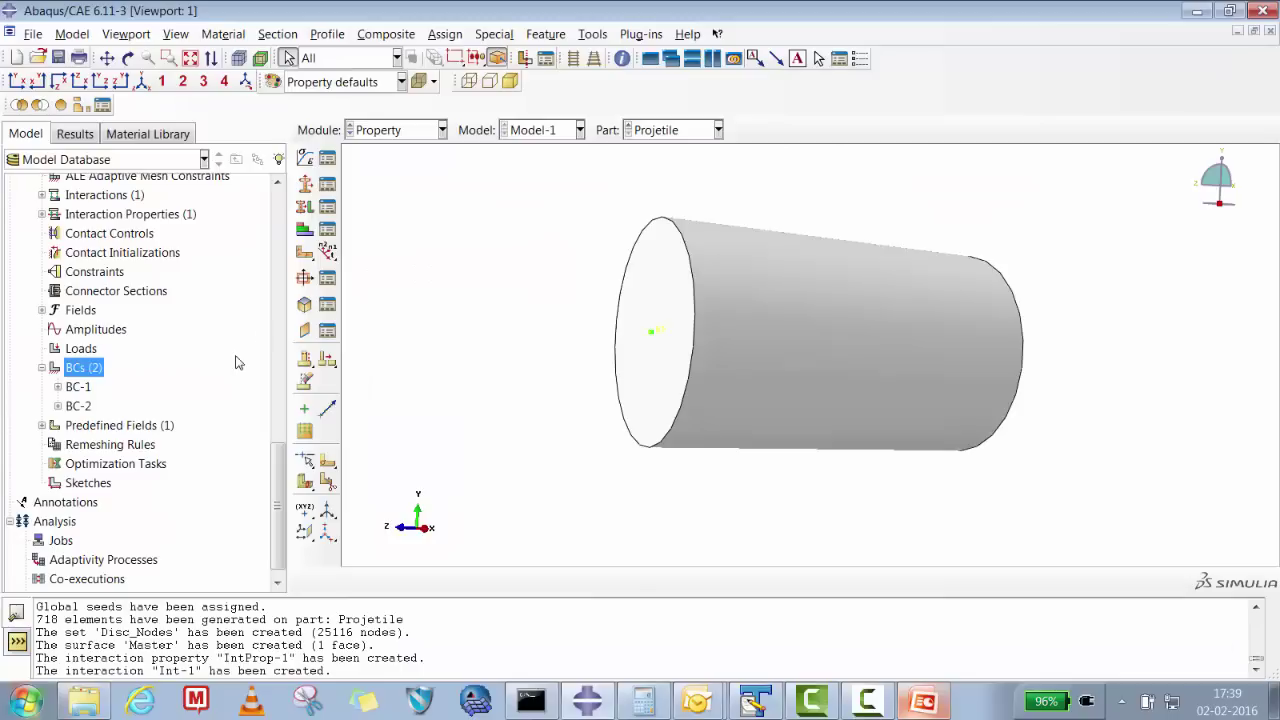
- In the Step module, create Step-1 as a Dynamic, Explicit step after Initial
click(378, 127)
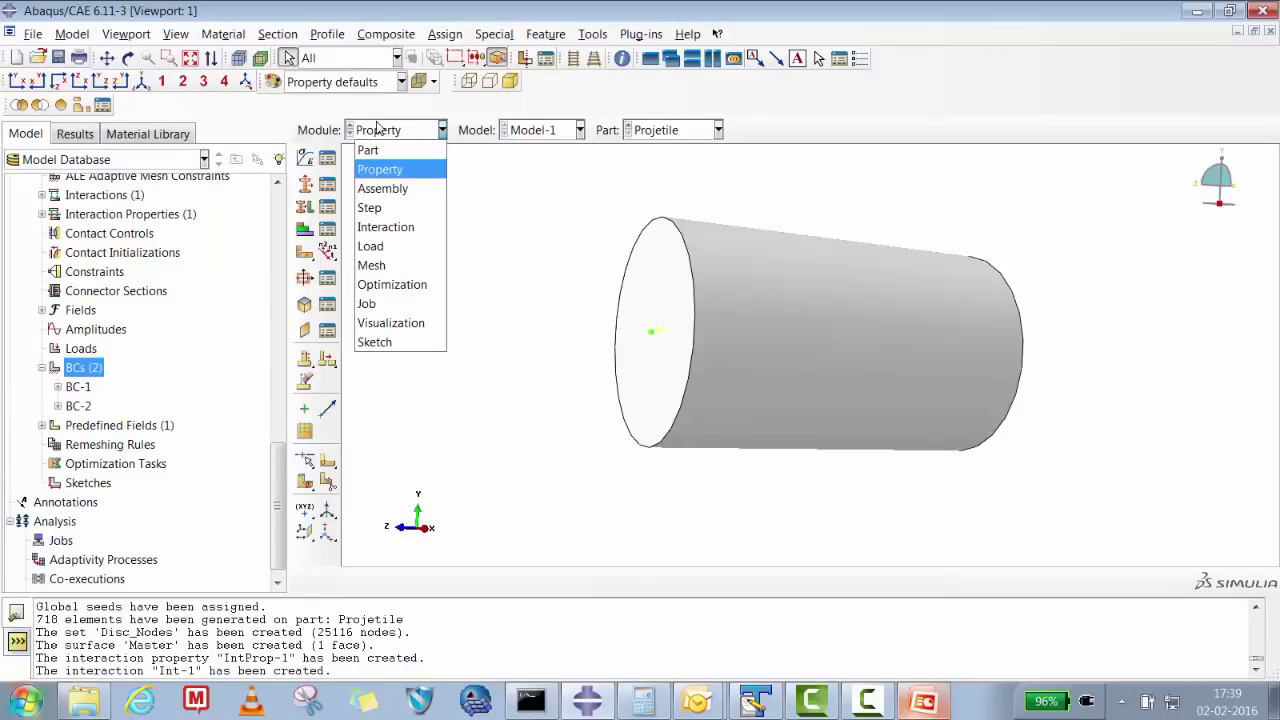
click(372, 208)
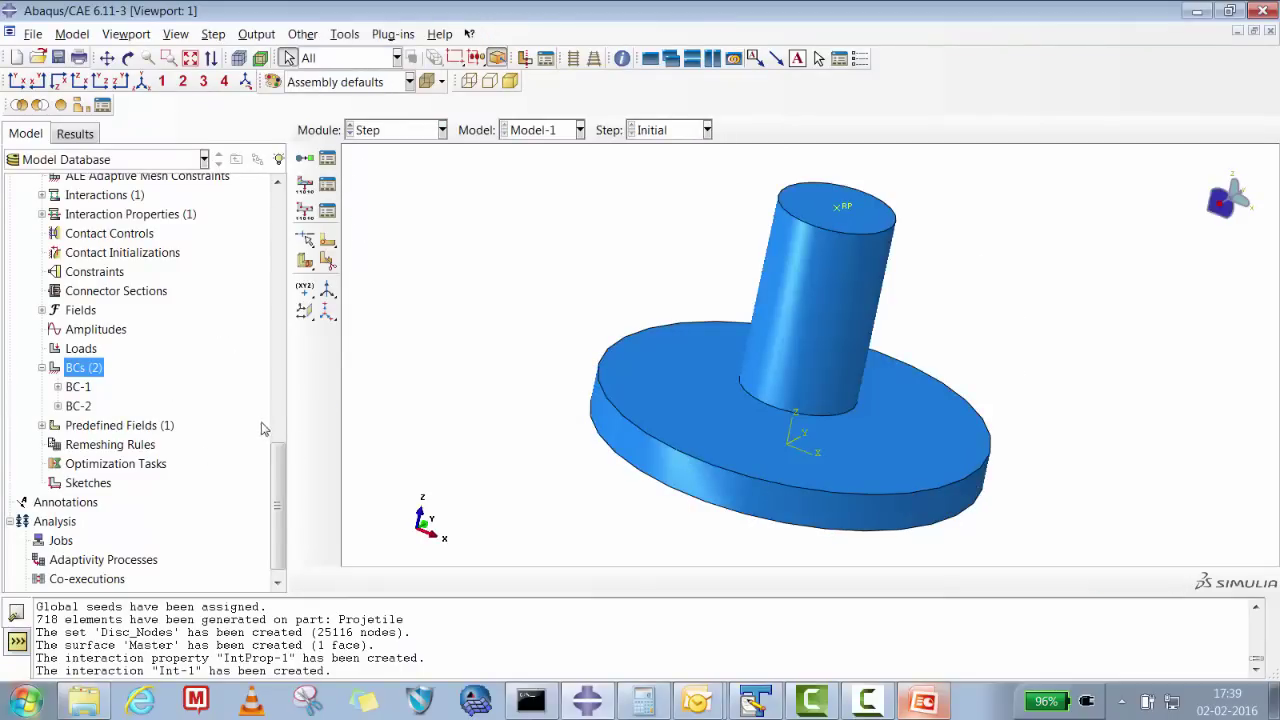
drag(278, 481, 278, 421)
click(72, 288)
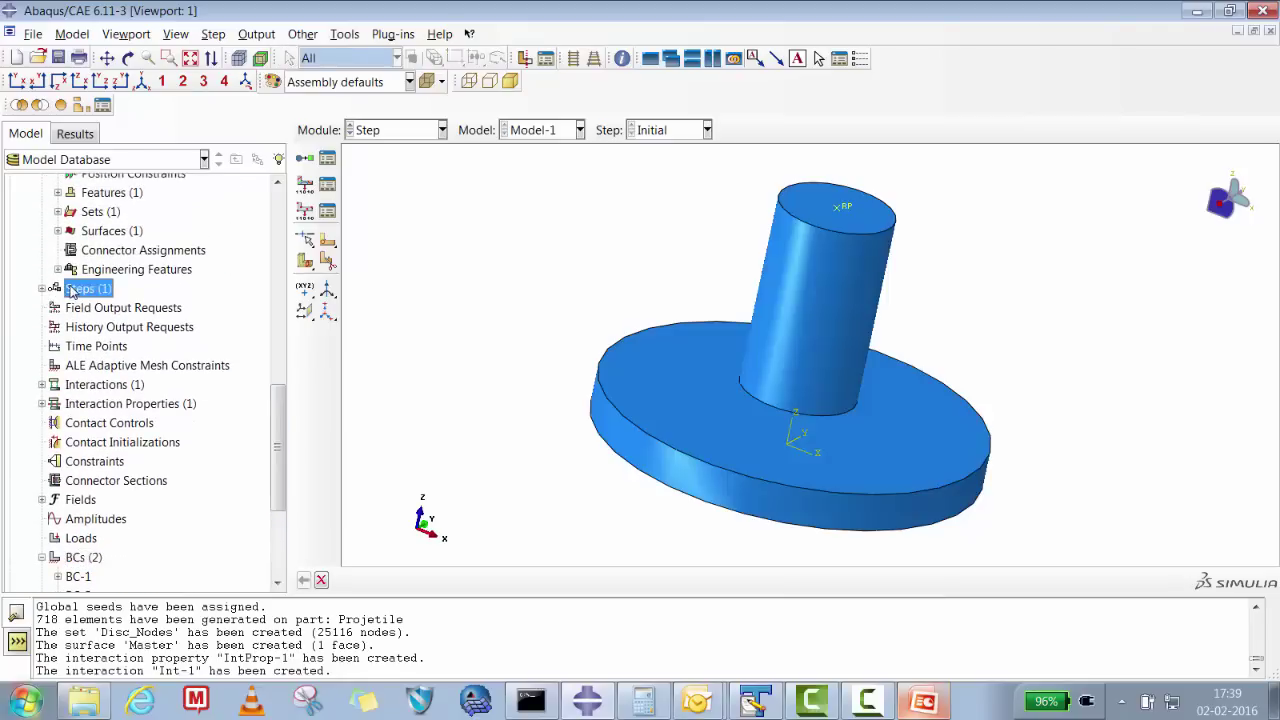
right_click(72, 288)
click(110, 318)
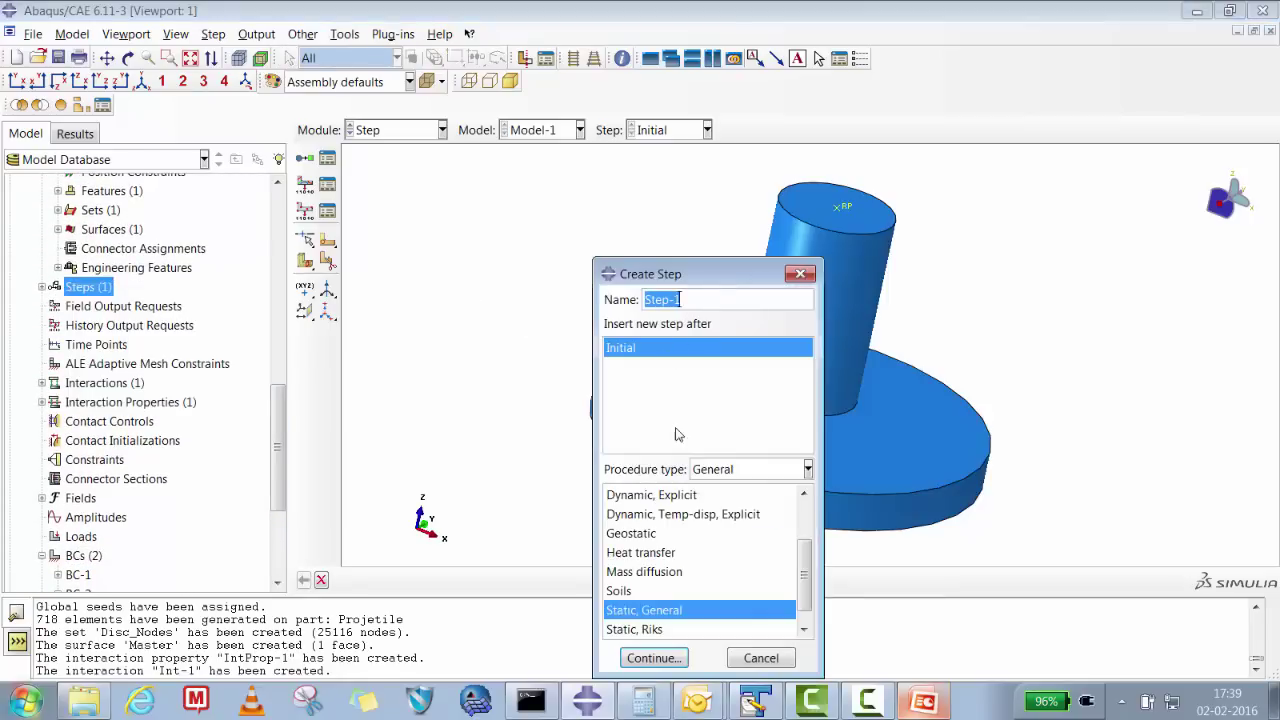
click(684, 496)
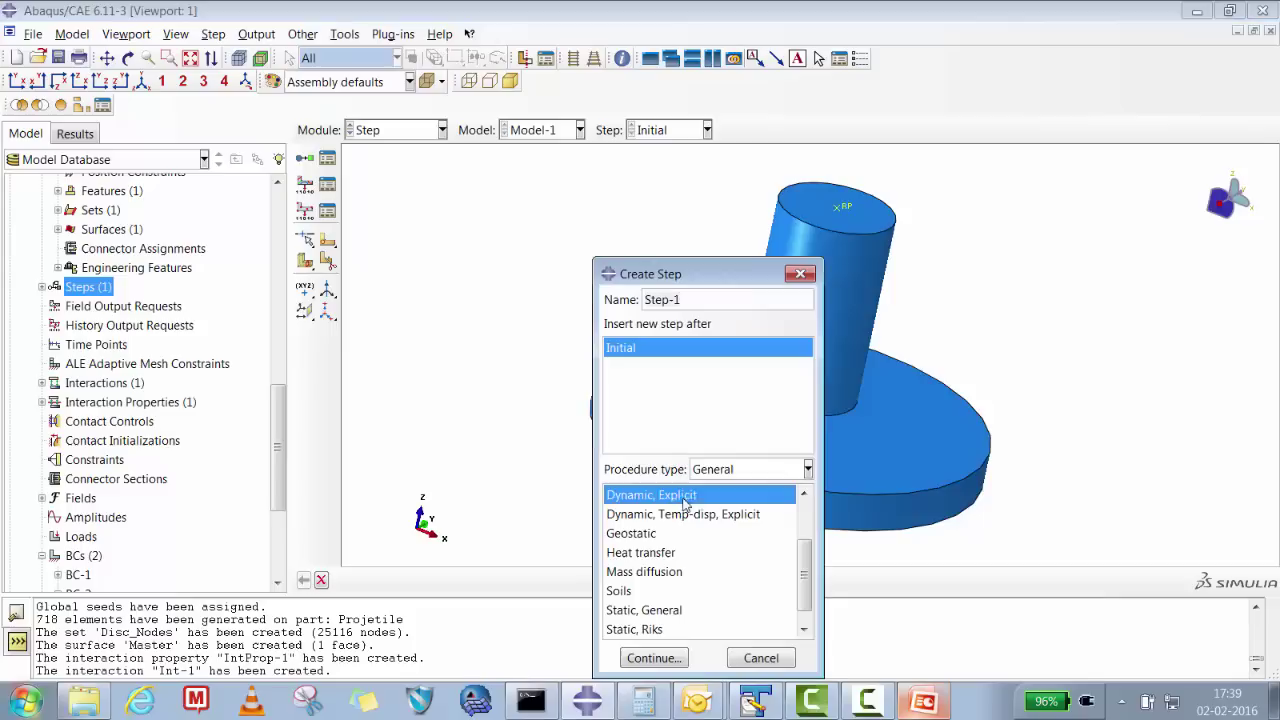
click(655, 658)
drag(623, 263, 550, 265)
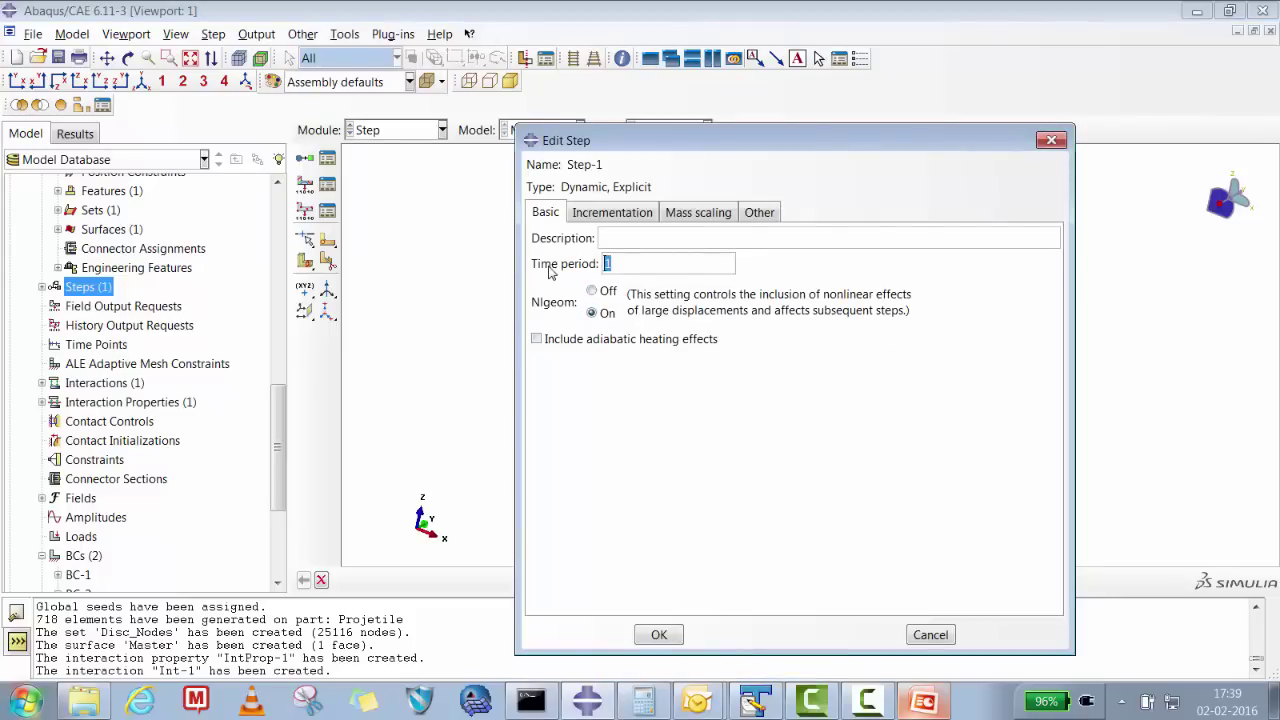
text(0.05)
click(657, 634)
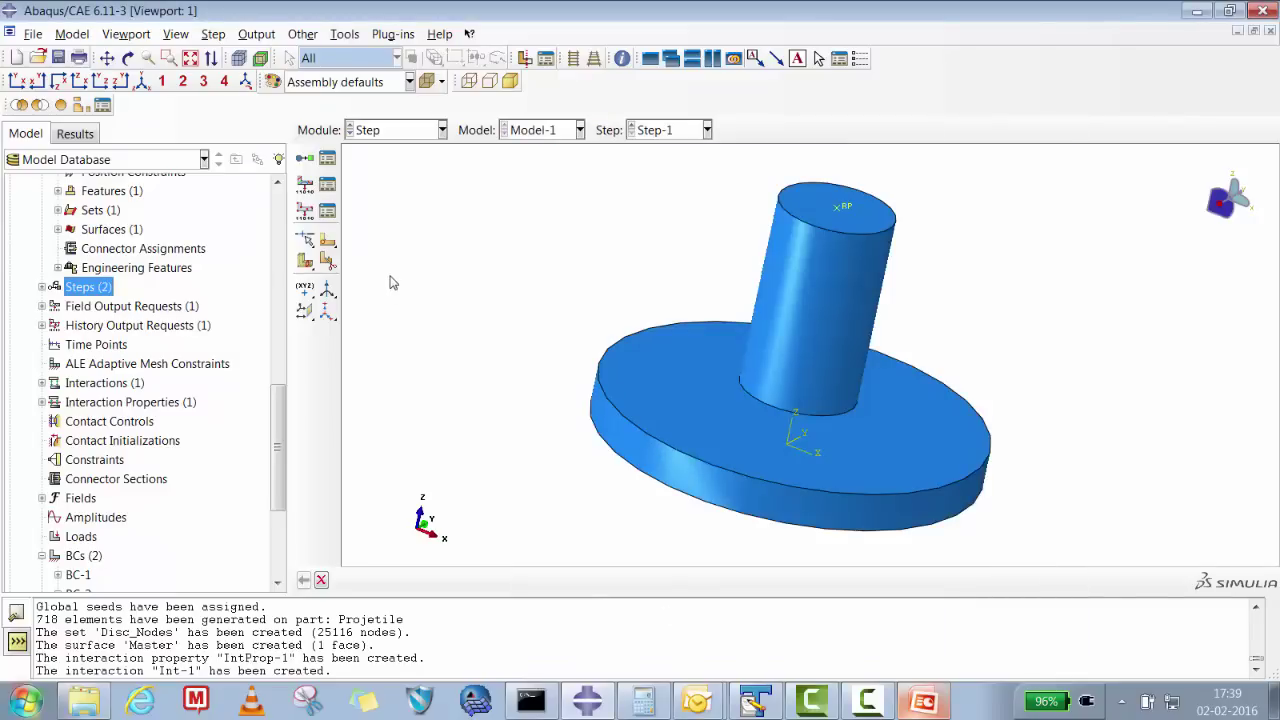
- Edit Step-1 so its time period is 0.05
click(41, 287)
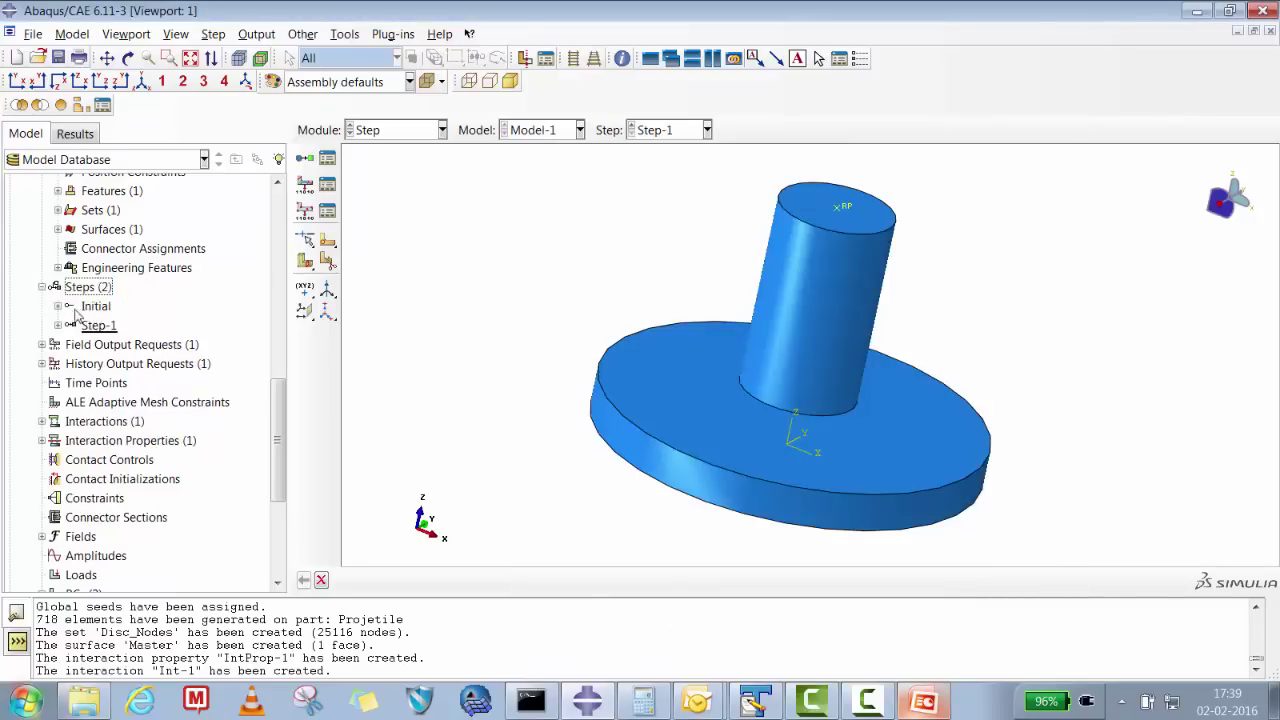
right_click(92, 327)
click(120, 378)
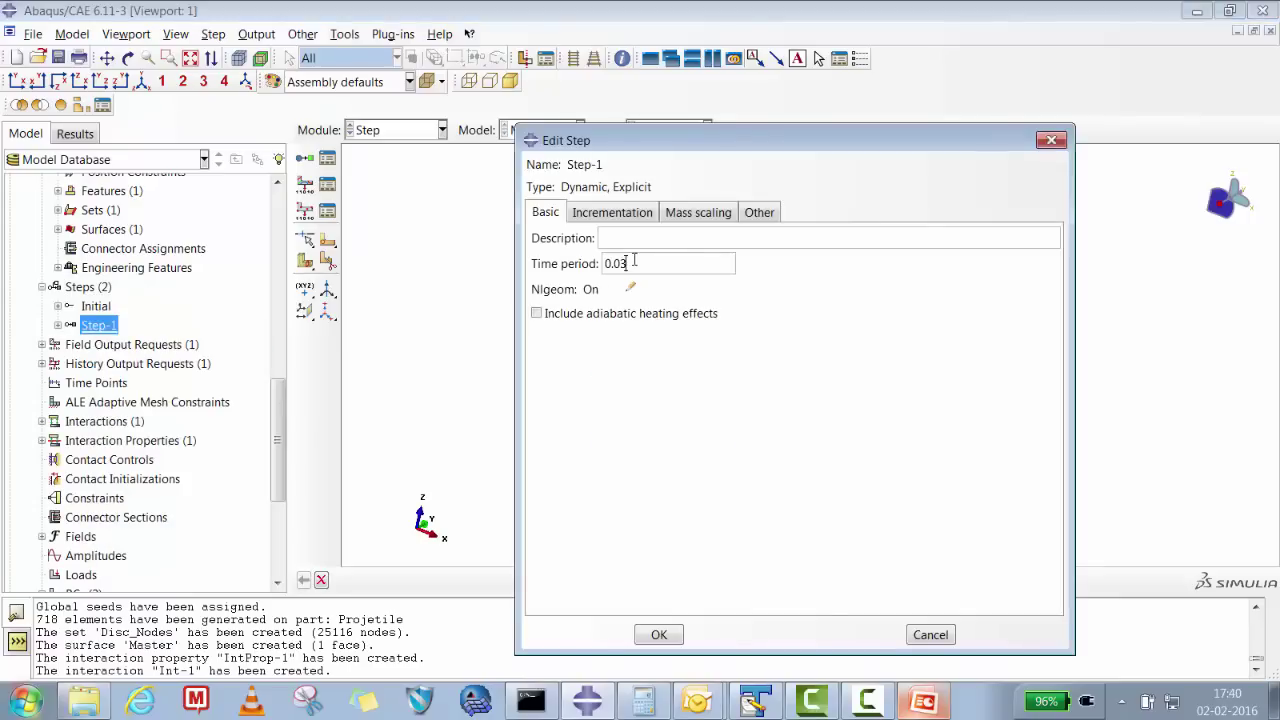
click(634, 261)
click(659, 634)
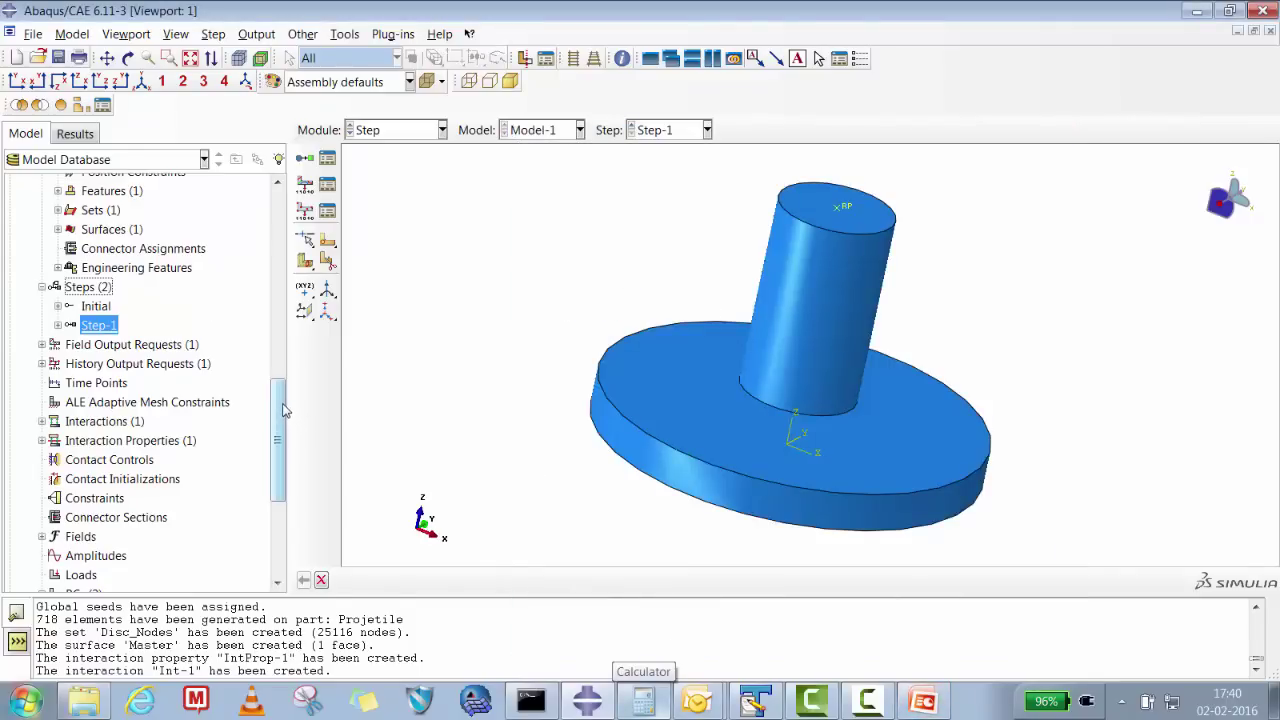
mouse_move(283, 418)
mouse_down()
mouse_move(278, 440)
mouse_move(278, 374)
mouse_move(278, 412)
mouse_up()
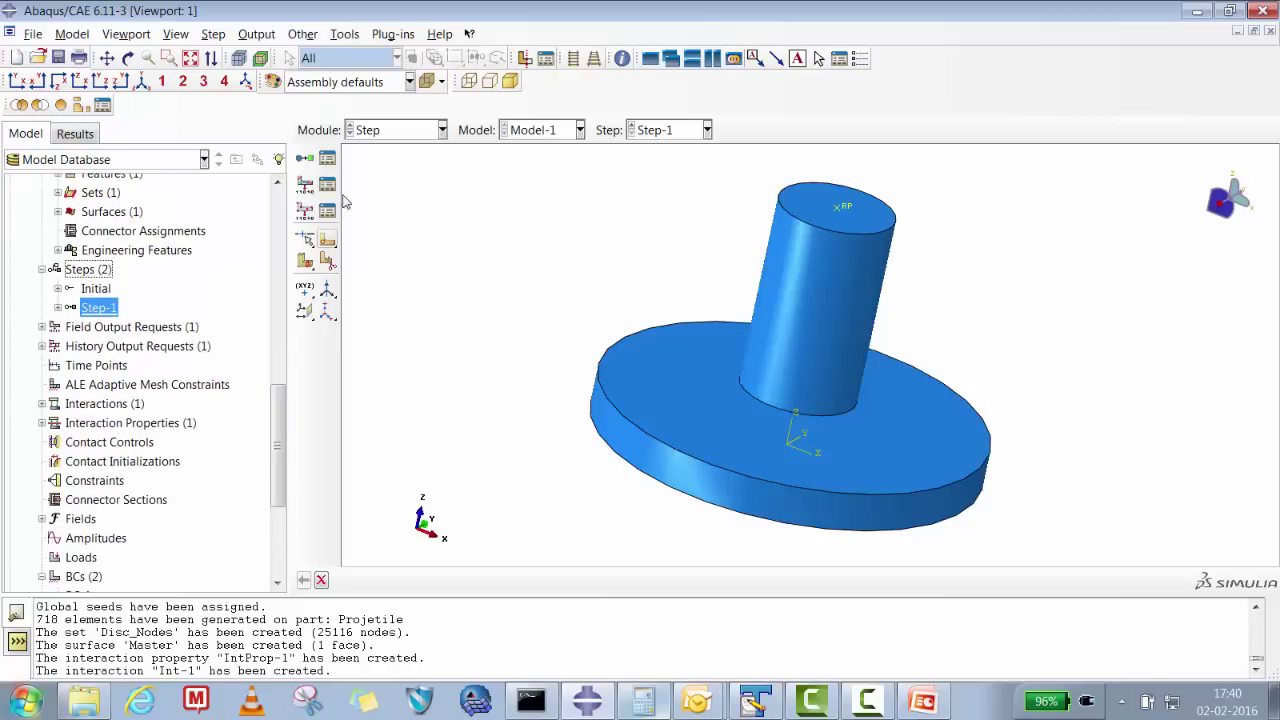
- From Save As, create a Shear_Failure_Deom folder under Abaqus_Acumen
click(33, 33)
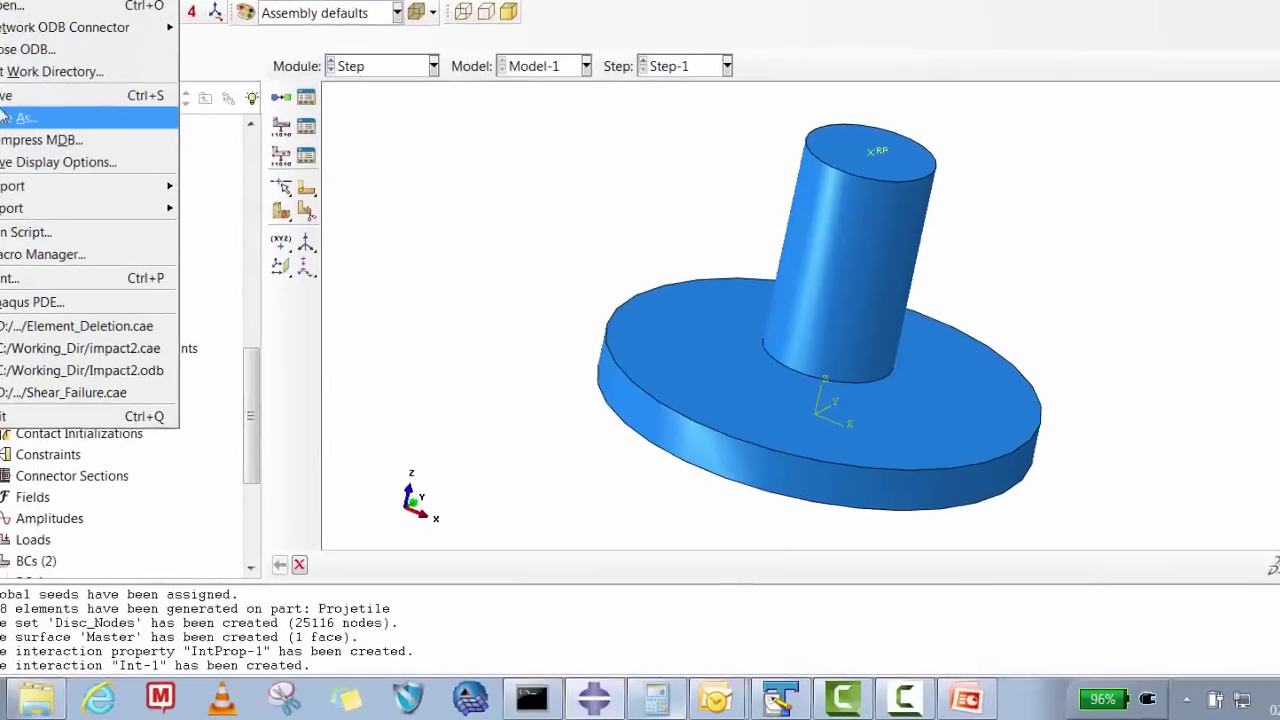
click(10, 118)
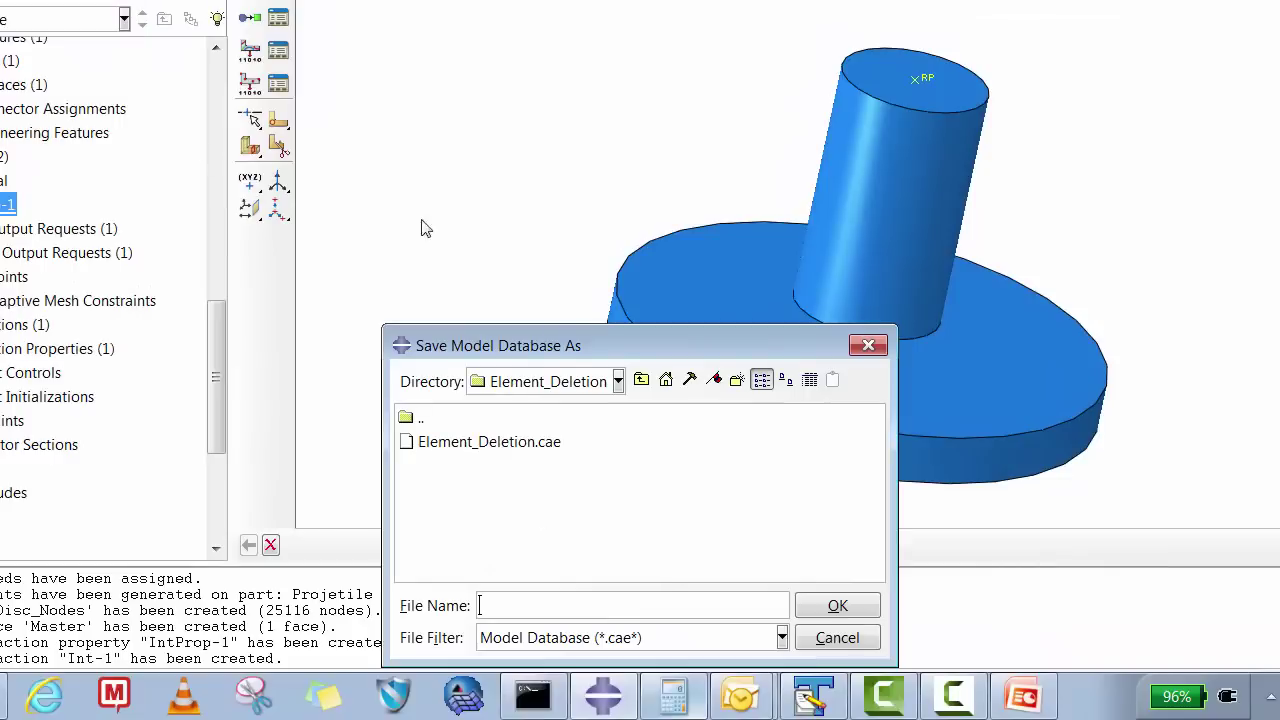
click(643, 381)
click(736, 381)
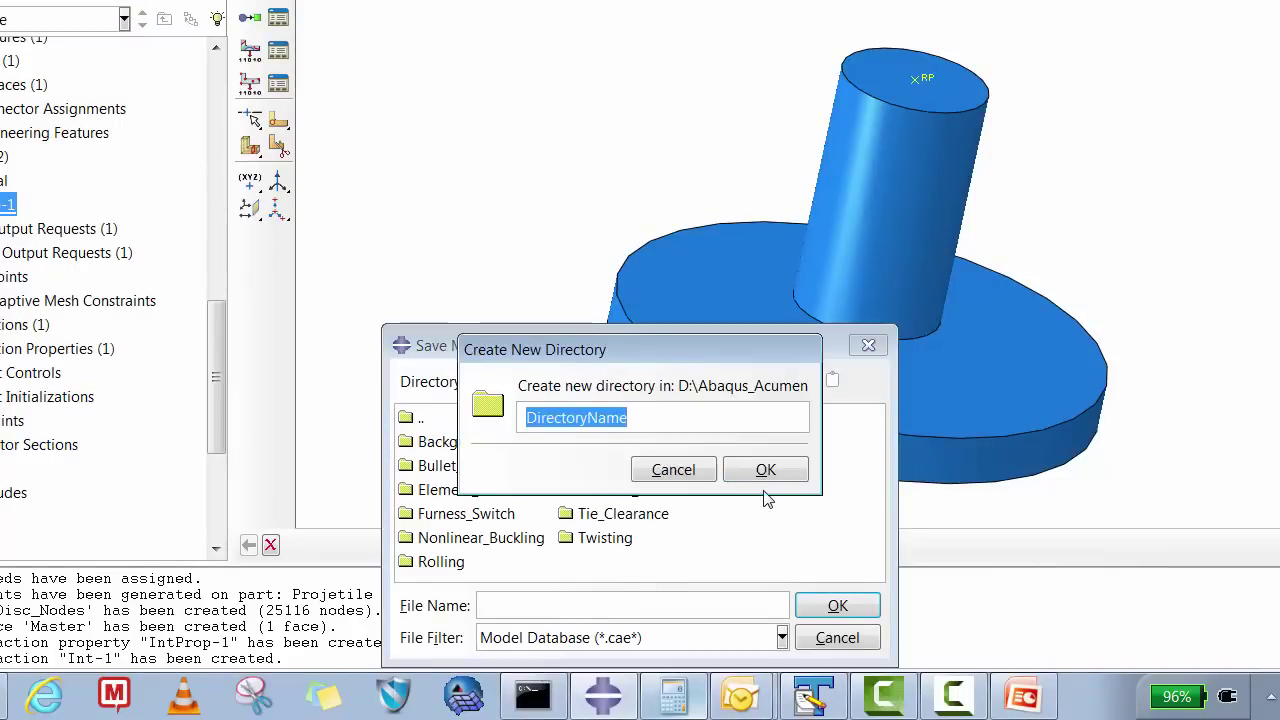
text(Shear_Failure)
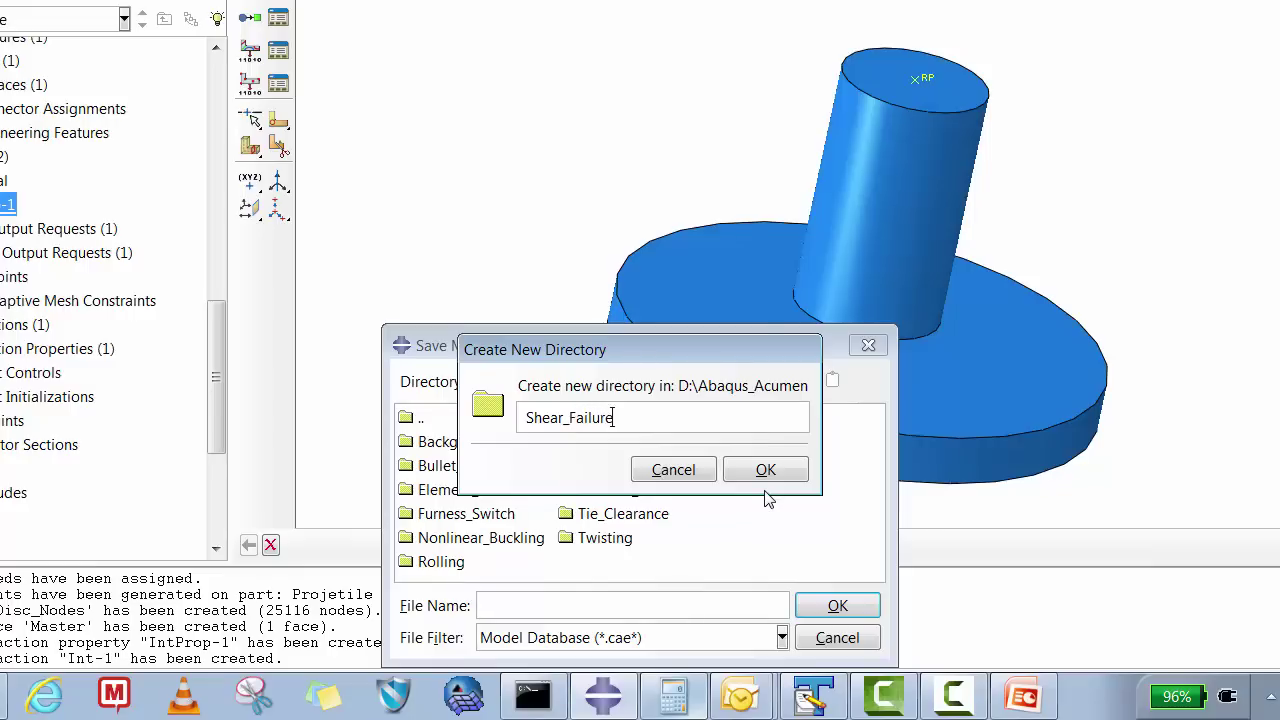
text(_Deom)
click(755, 466)
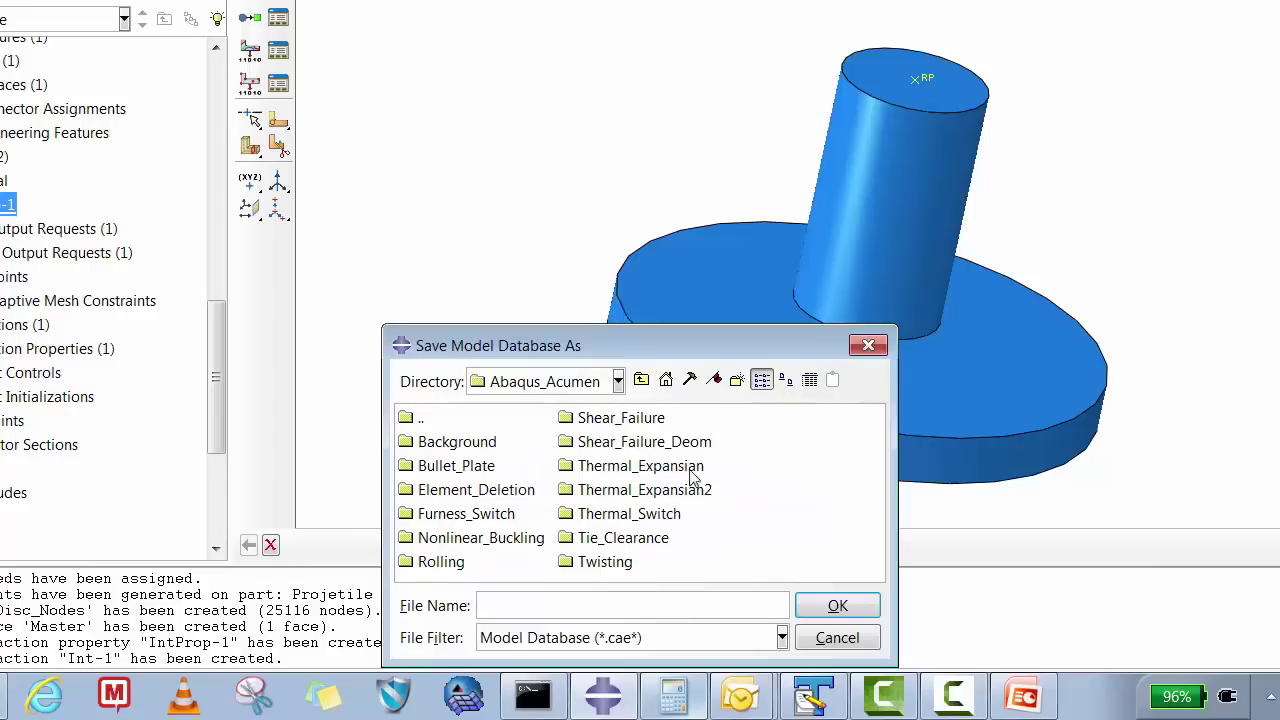
- Save the model as Impact.cae inside the Shear_Failure_Deom folder
double_click(607, 448)
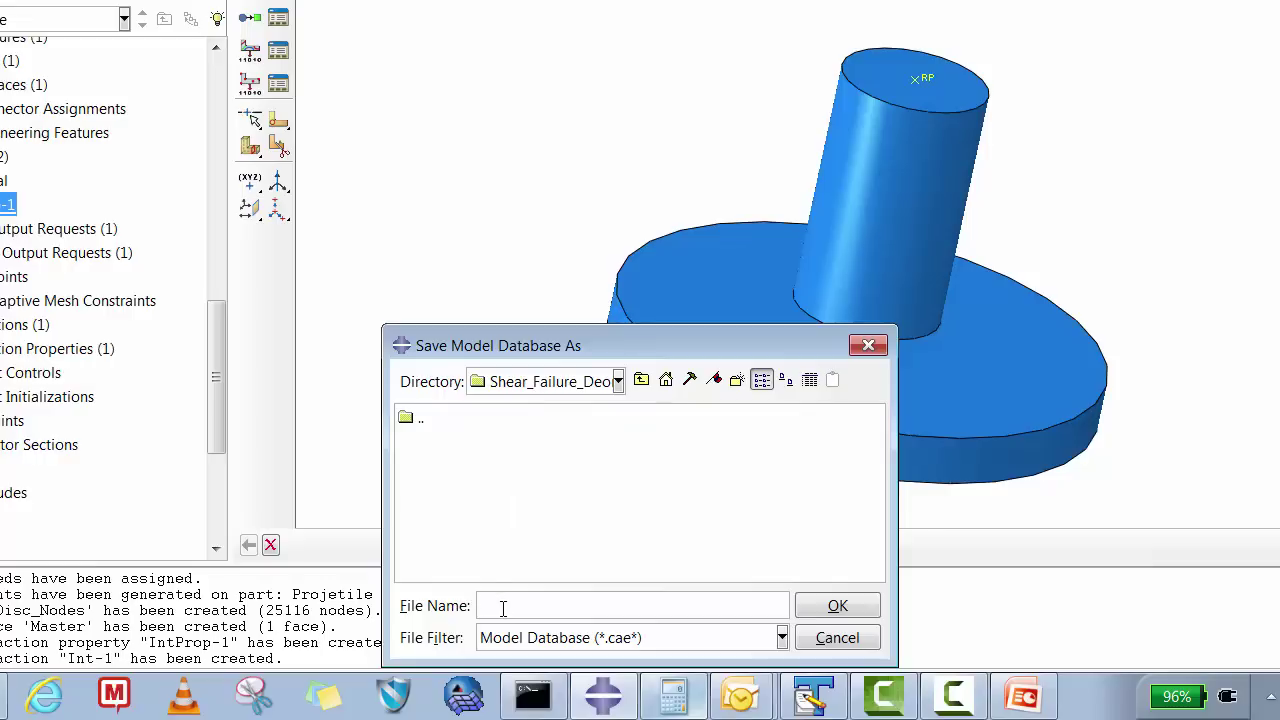
click(500, 606)
text(Impact)
click(838, 606)
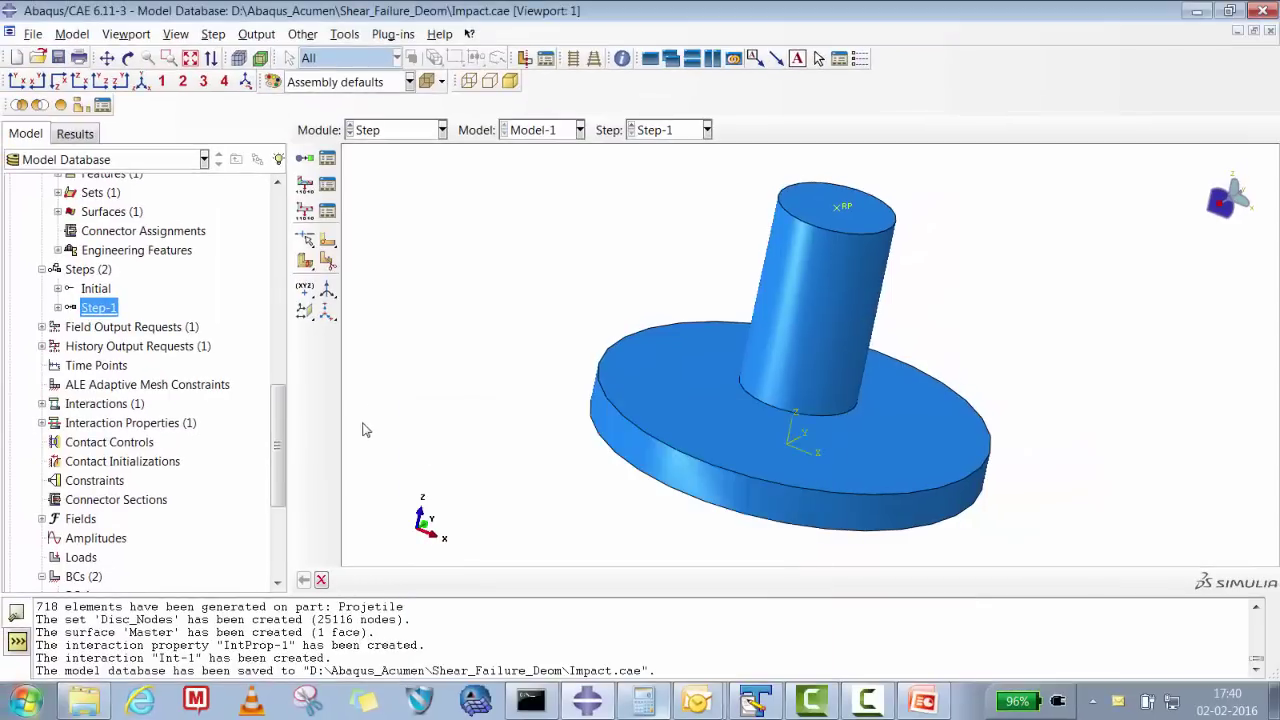
- In the Job module, create a job named Impact and try writing its input file
click(378, 130)
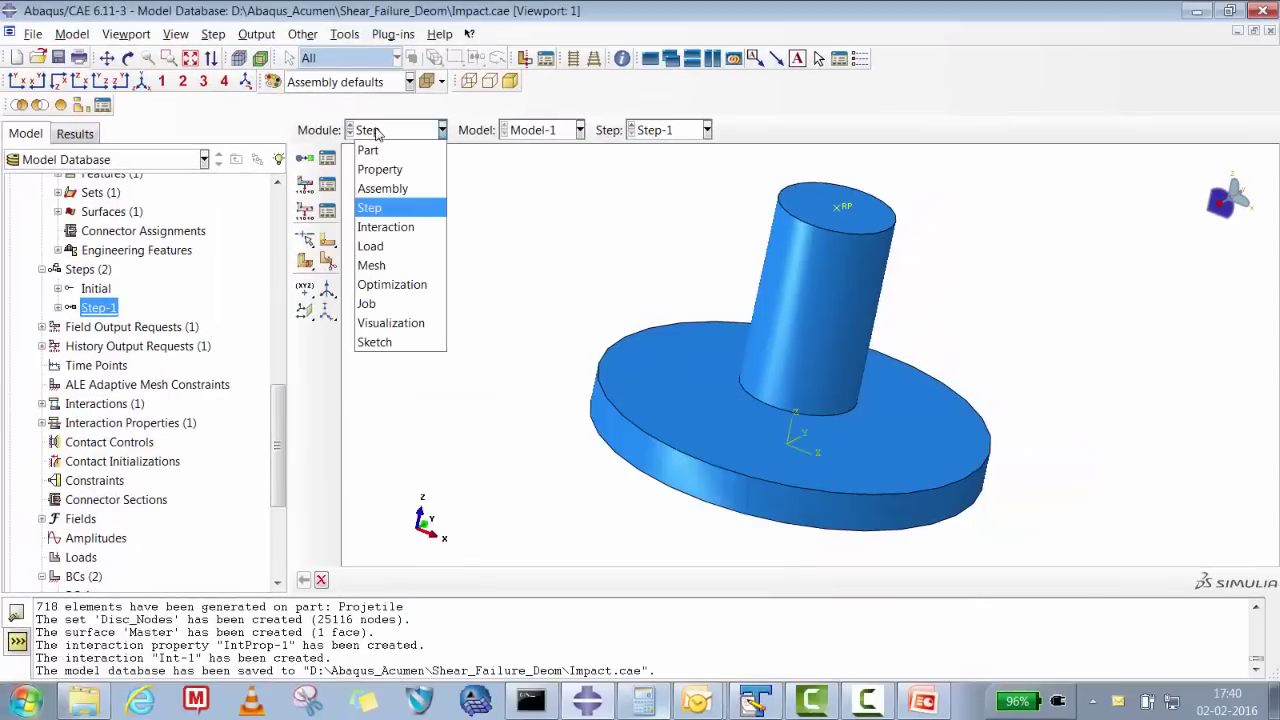
click(367, 306)
click(325, 160)
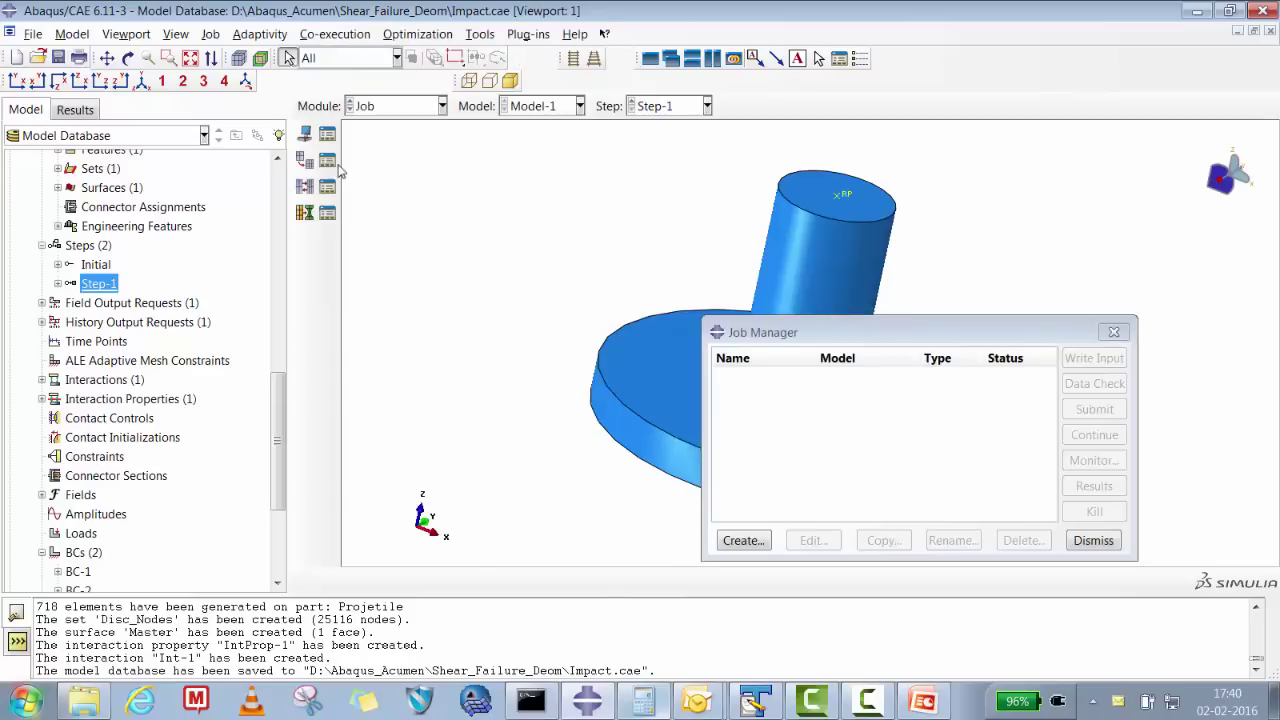
click(764, 542)
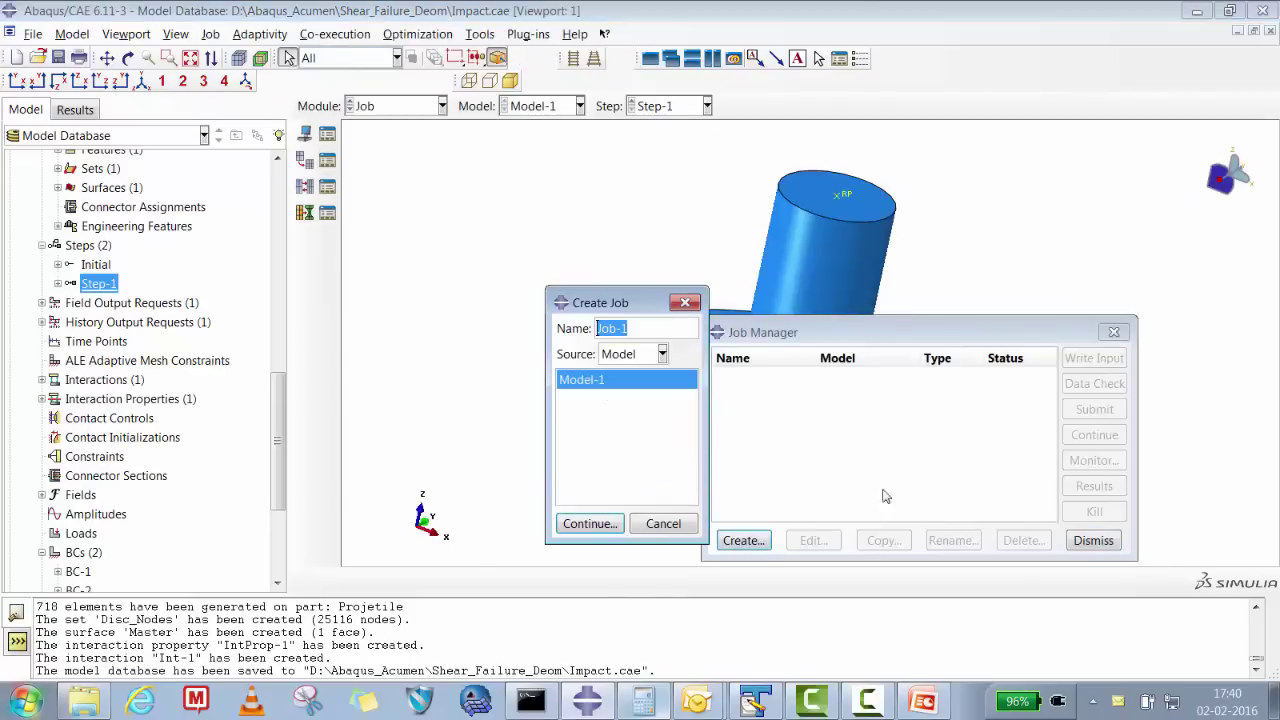
text(Impact)
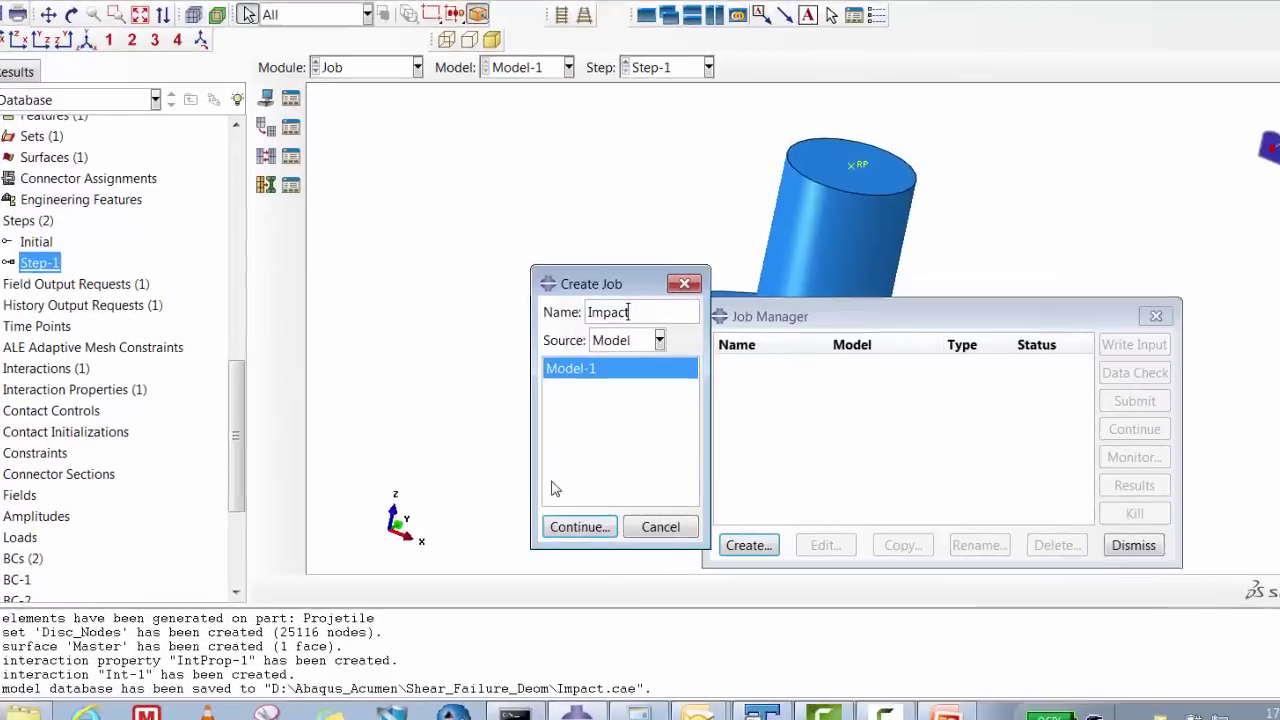
click(588, 523)
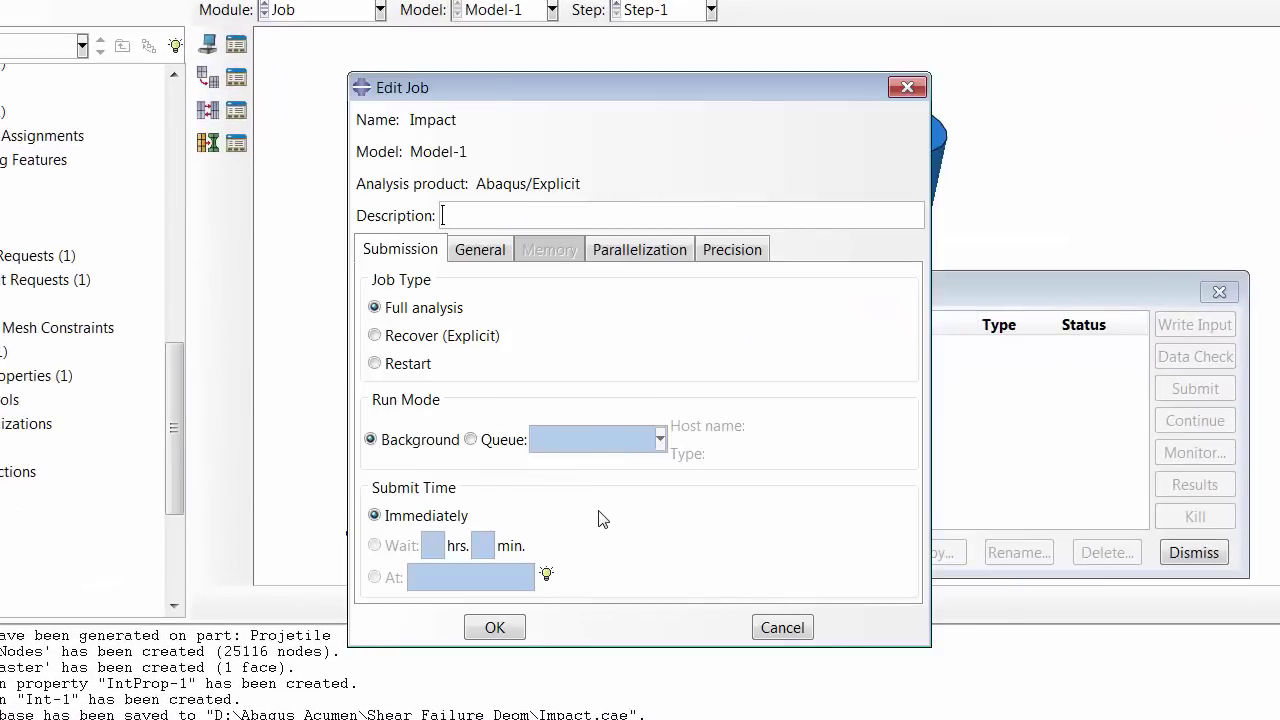
click(500, 632)
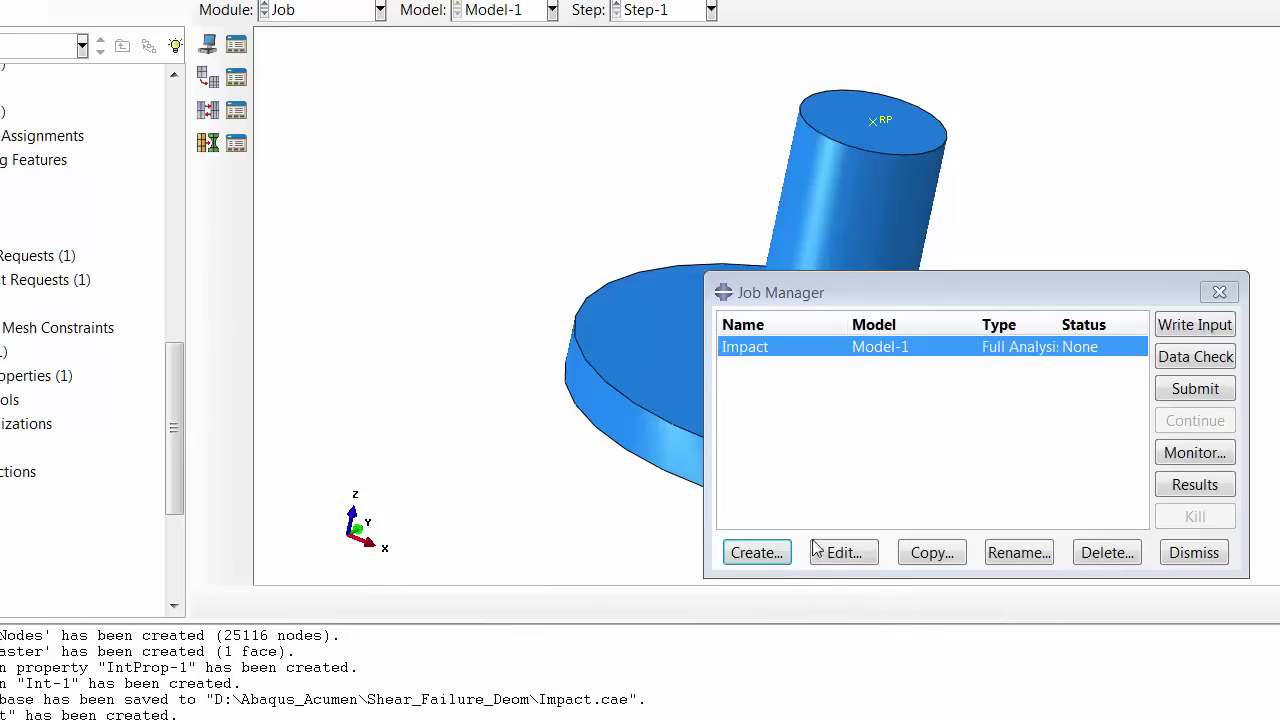
click(1177, 357)
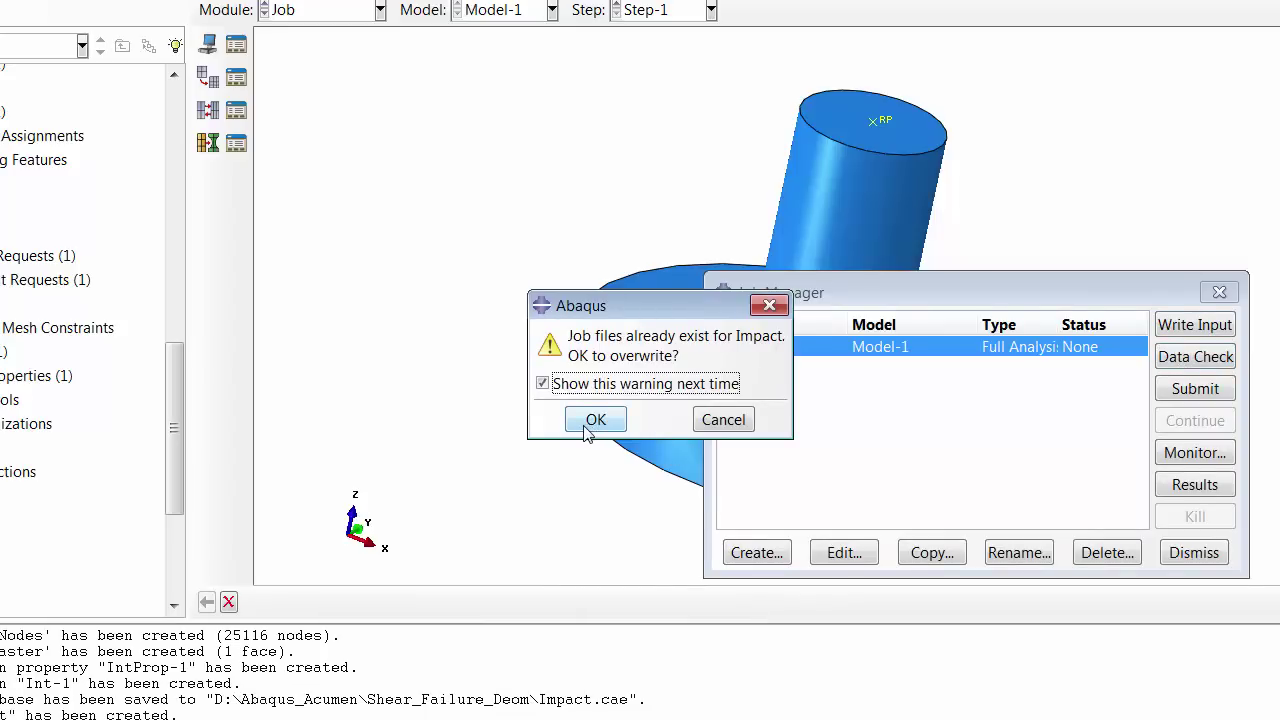
click(728, 421)
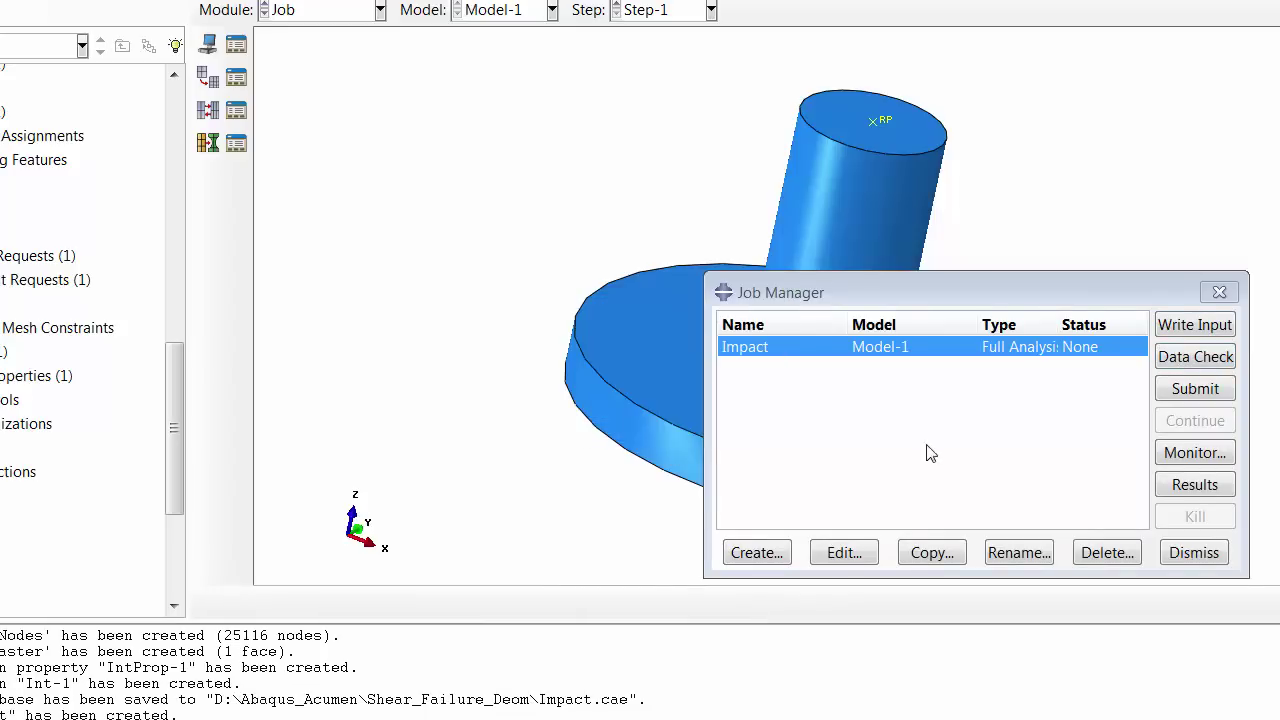
- Review the Impact job's settings, then delete the Impact job
click(855, 556)
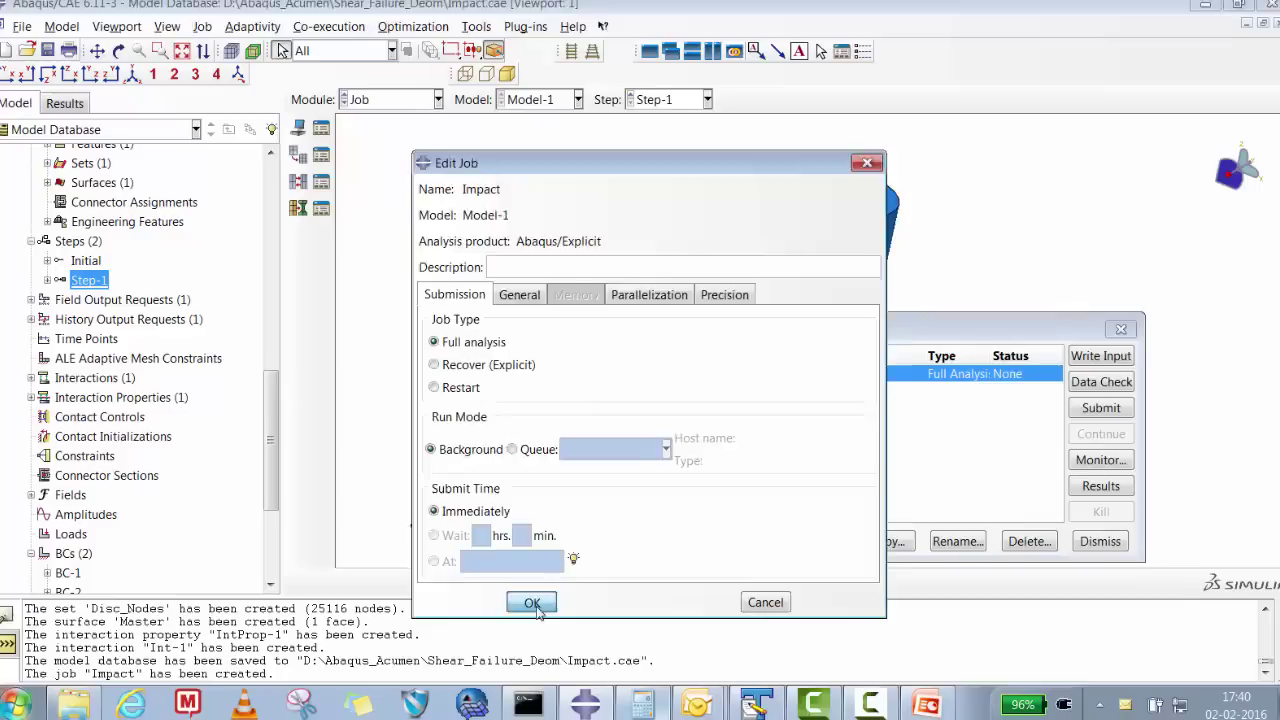
click(491, 626)
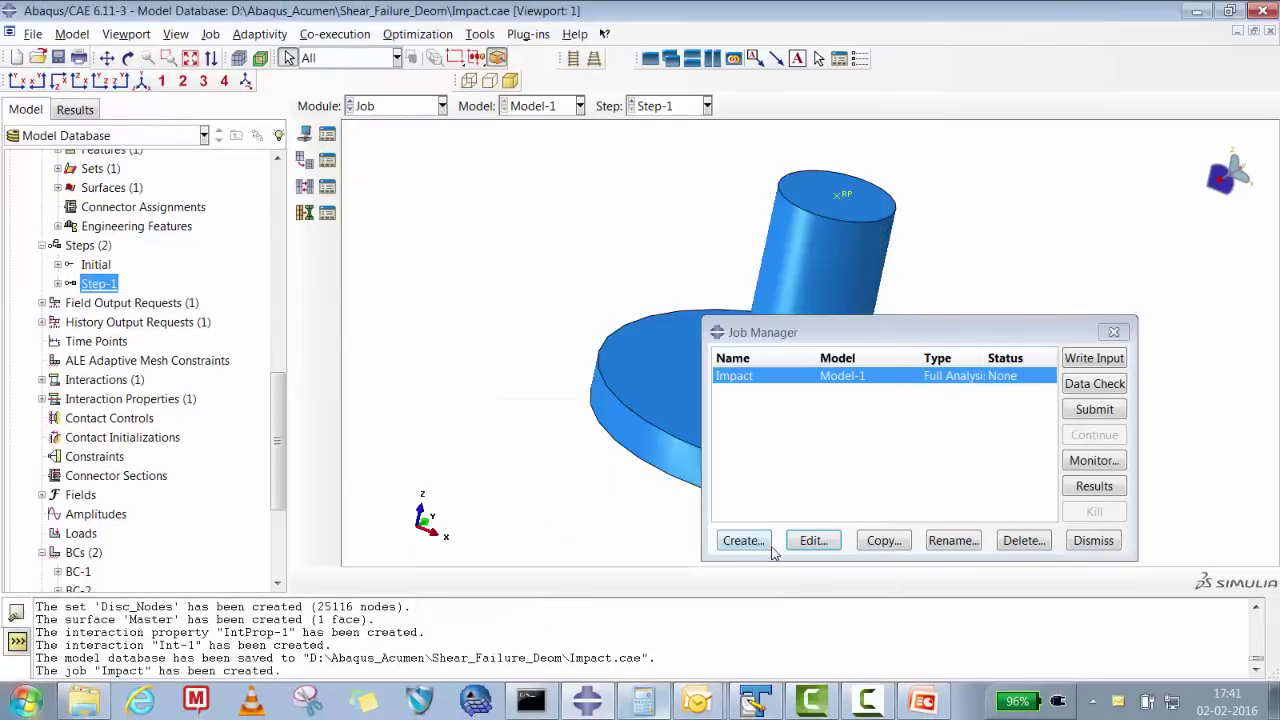
click(1022, 540)
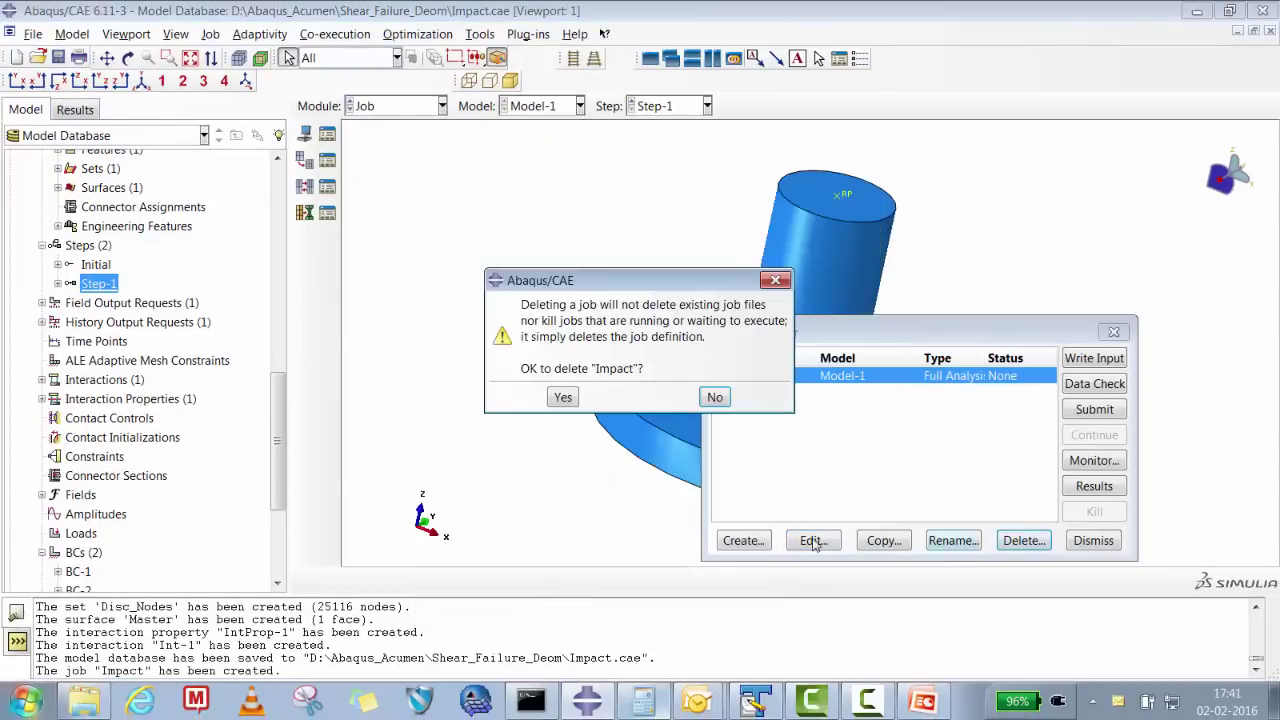
click(562, 397)
- Create job Impact_New and run a data check on it
click(743, 540)
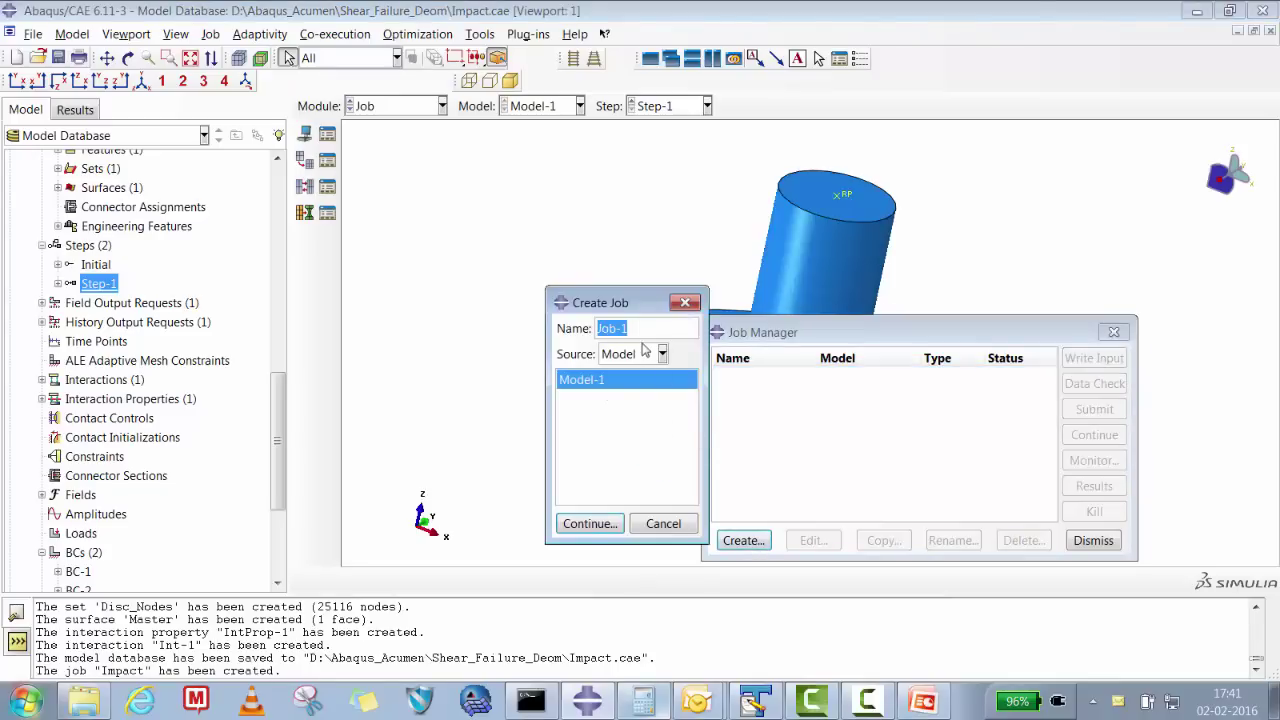
text(Impact_New)
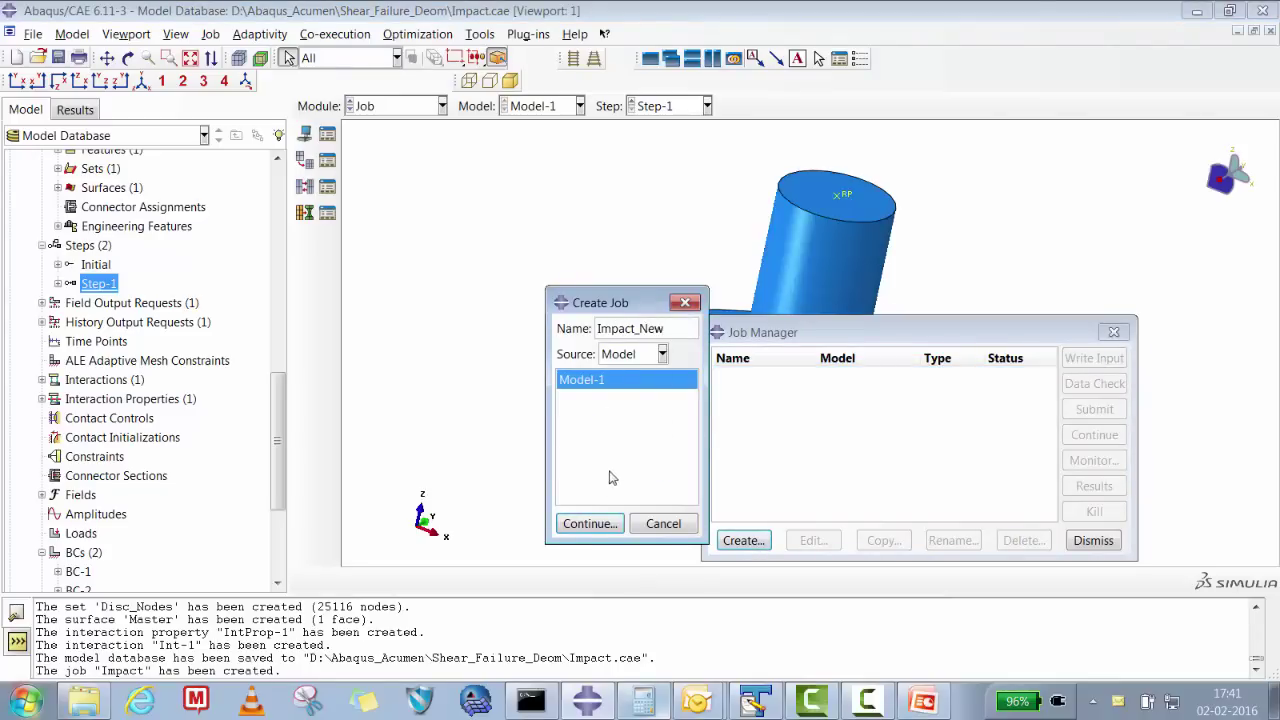
click(600, 523)
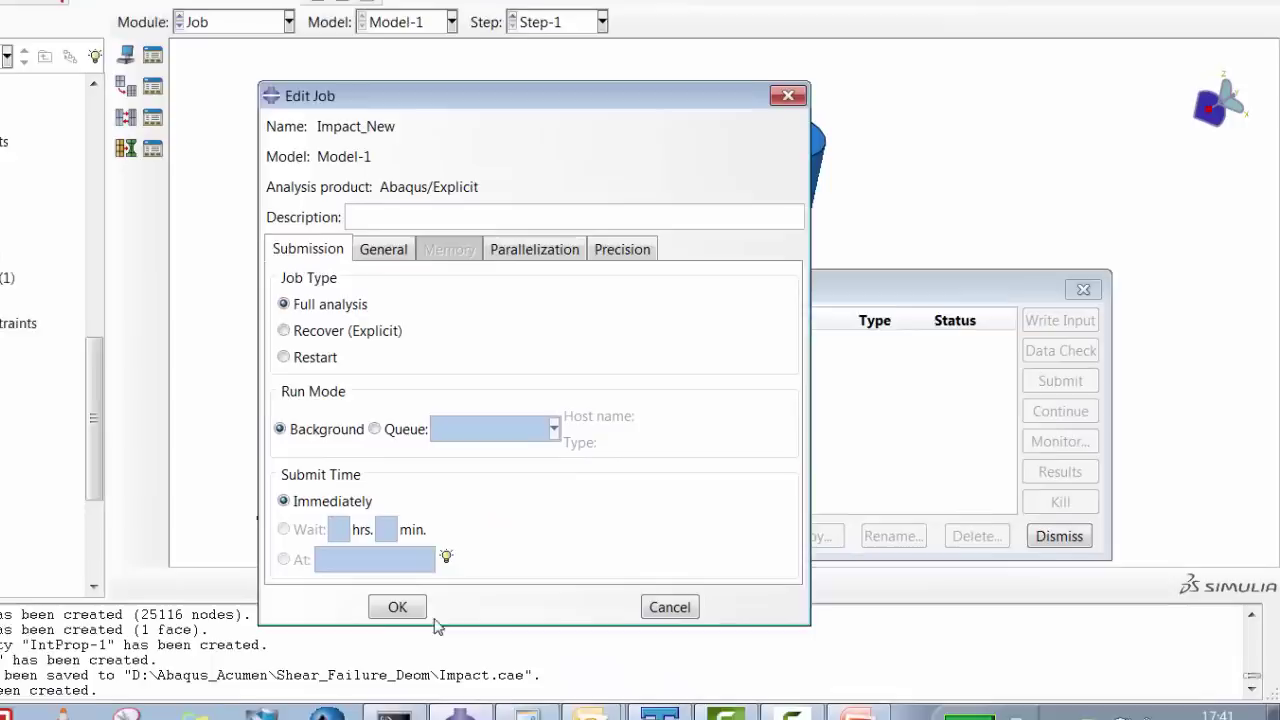
click(420, 612)
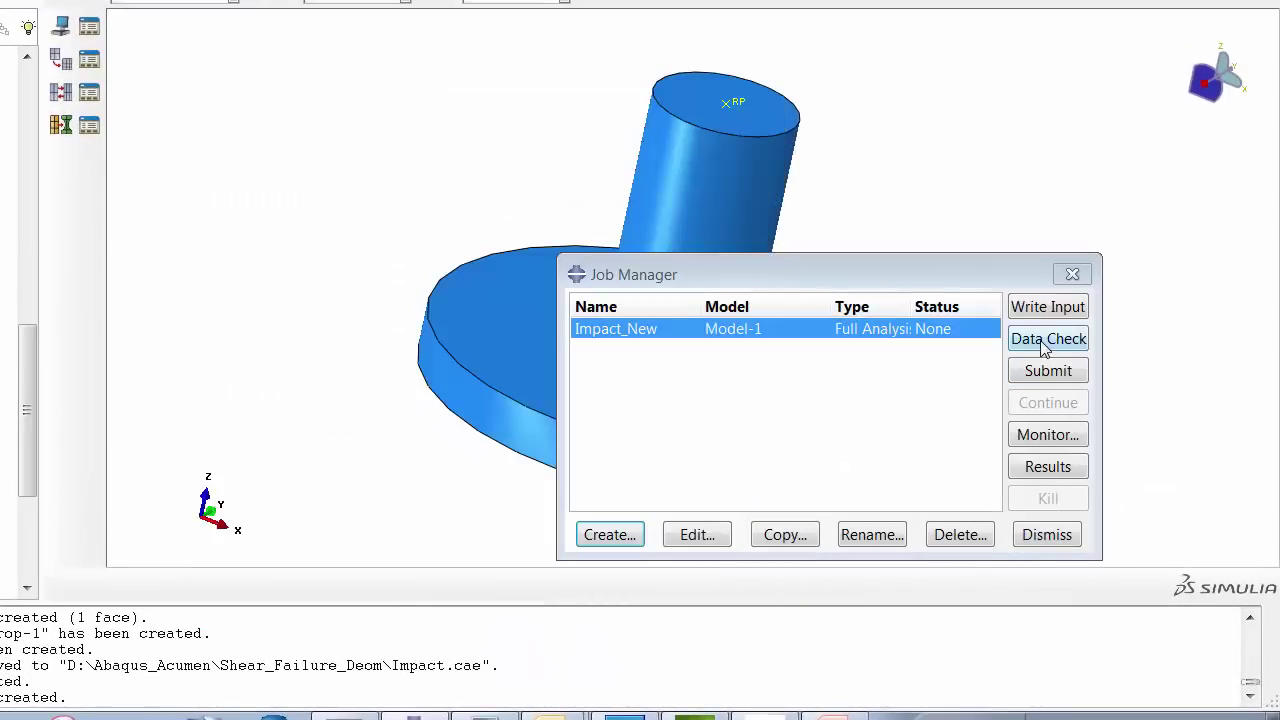
click(1045, 339)
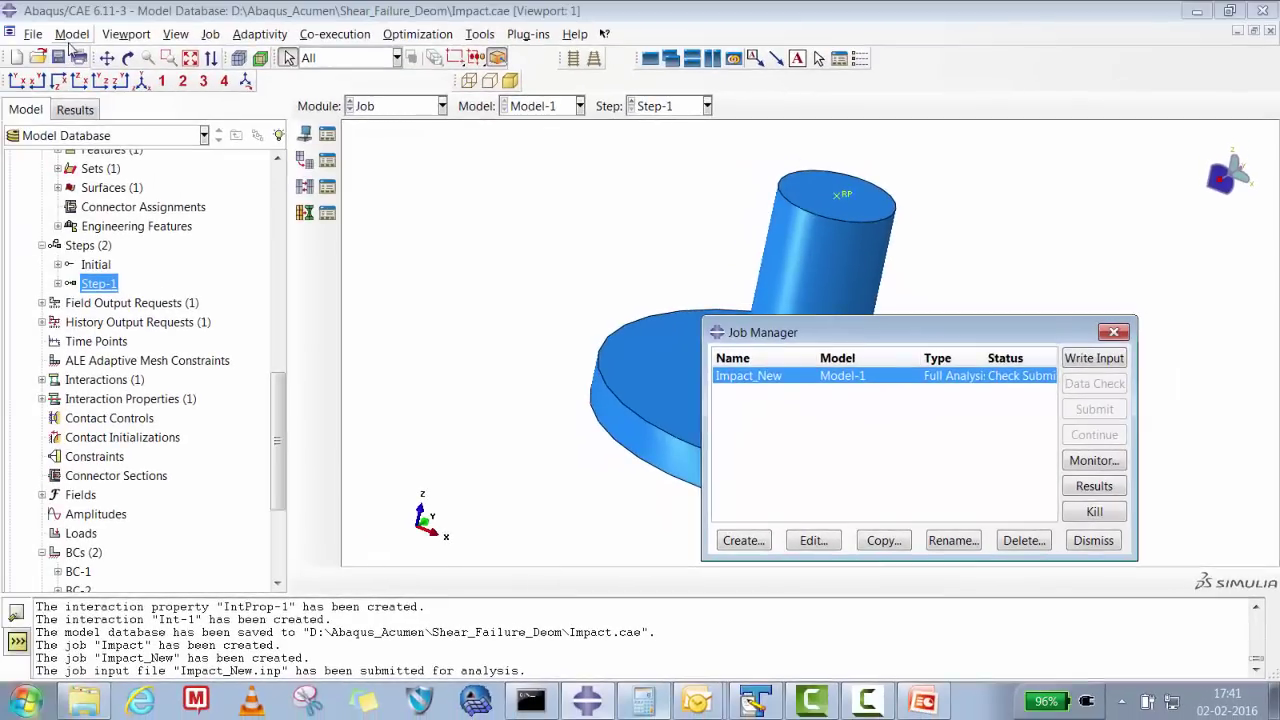
- Check the current work directory and leave it unchanged
click(33, 34)
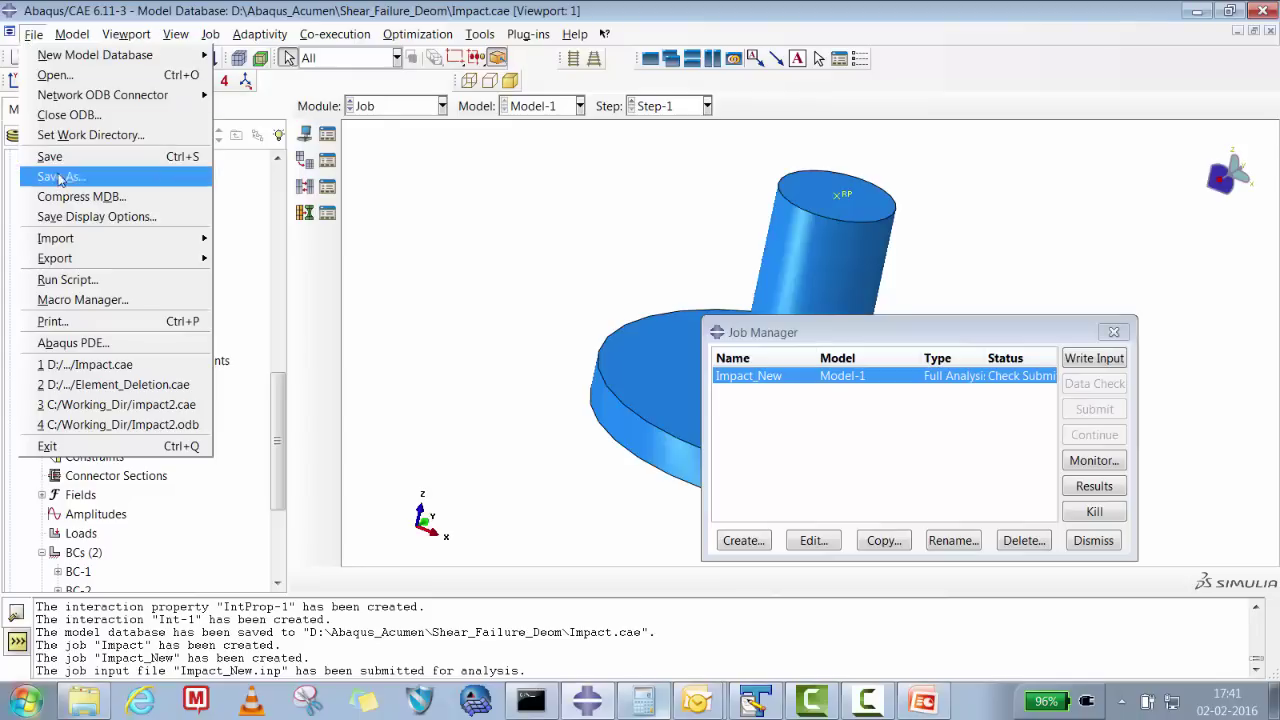
click(70, 136)
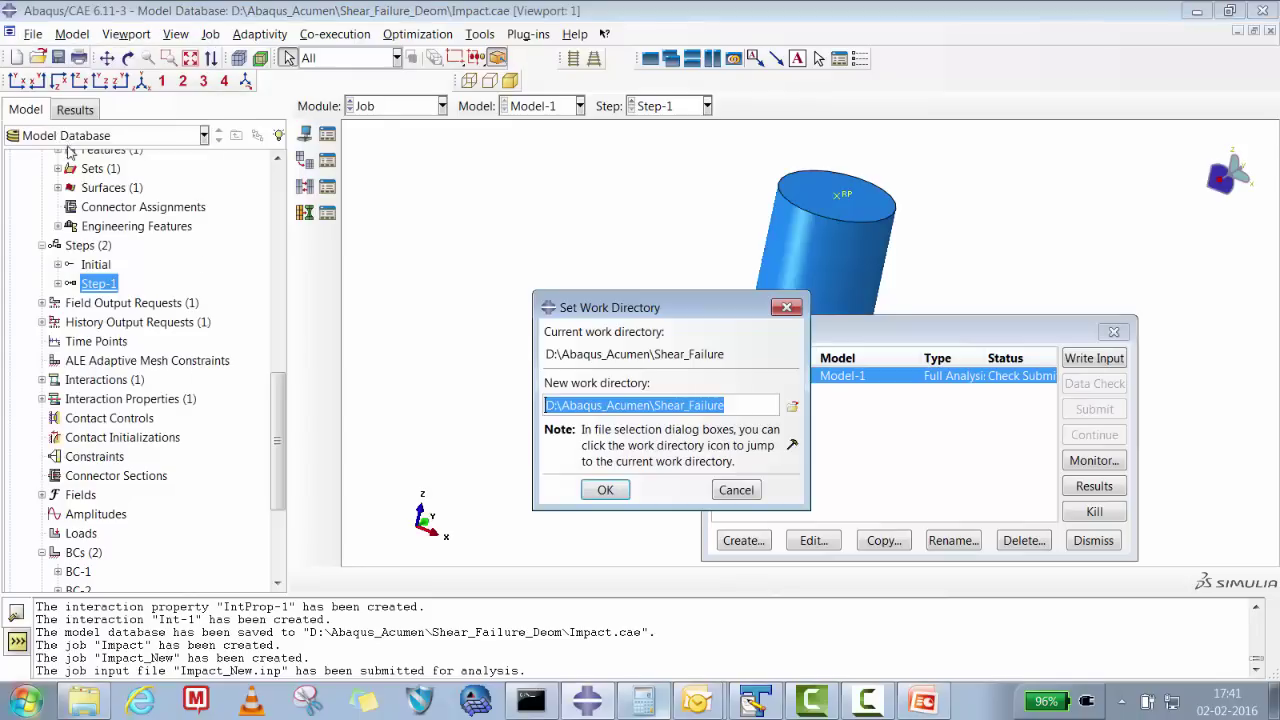
click(720, 490)
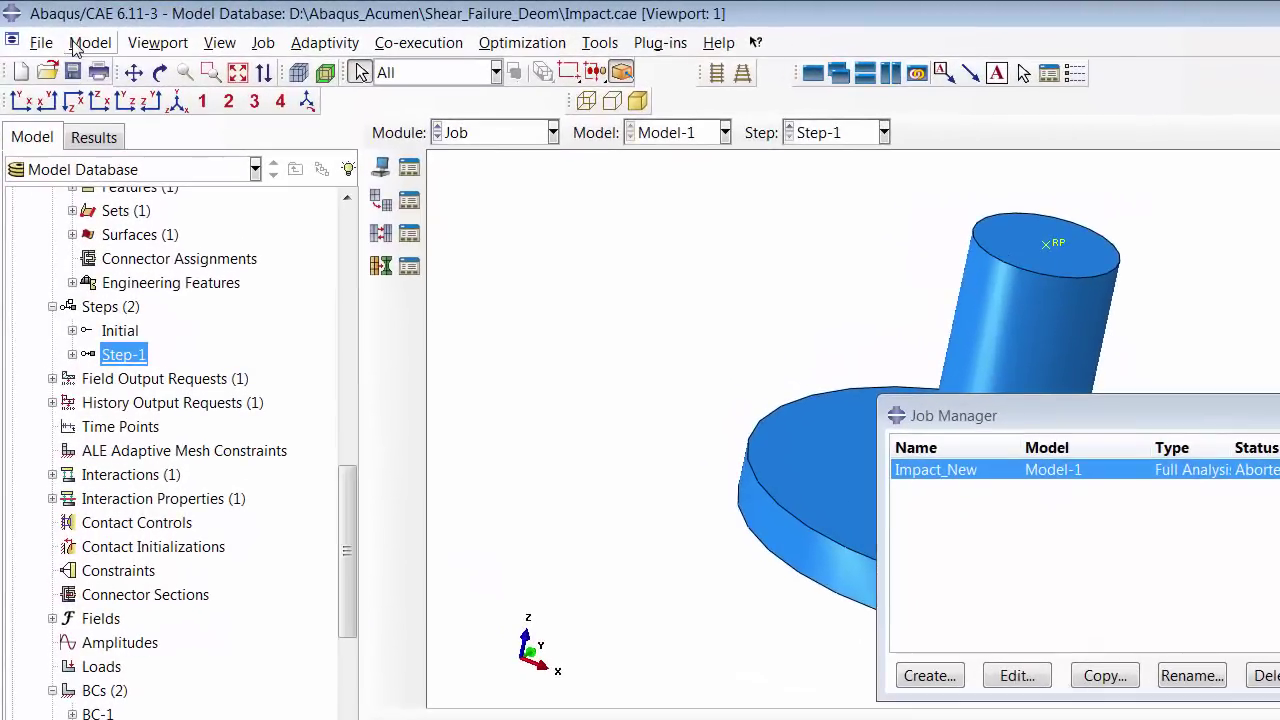
- In Model-1's keyword editor, paste the *Shear Failure block after the plastic data
click(72, 33)
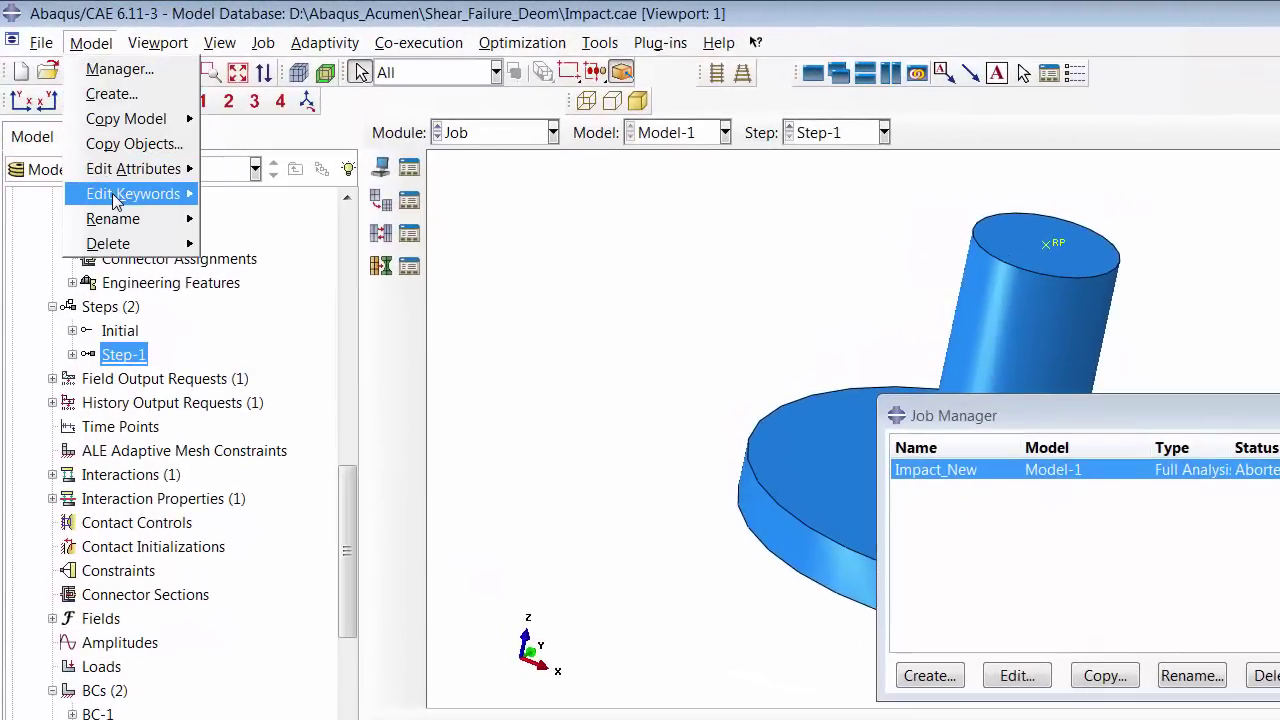
mouse_move(150, 193)
click(233, 200)
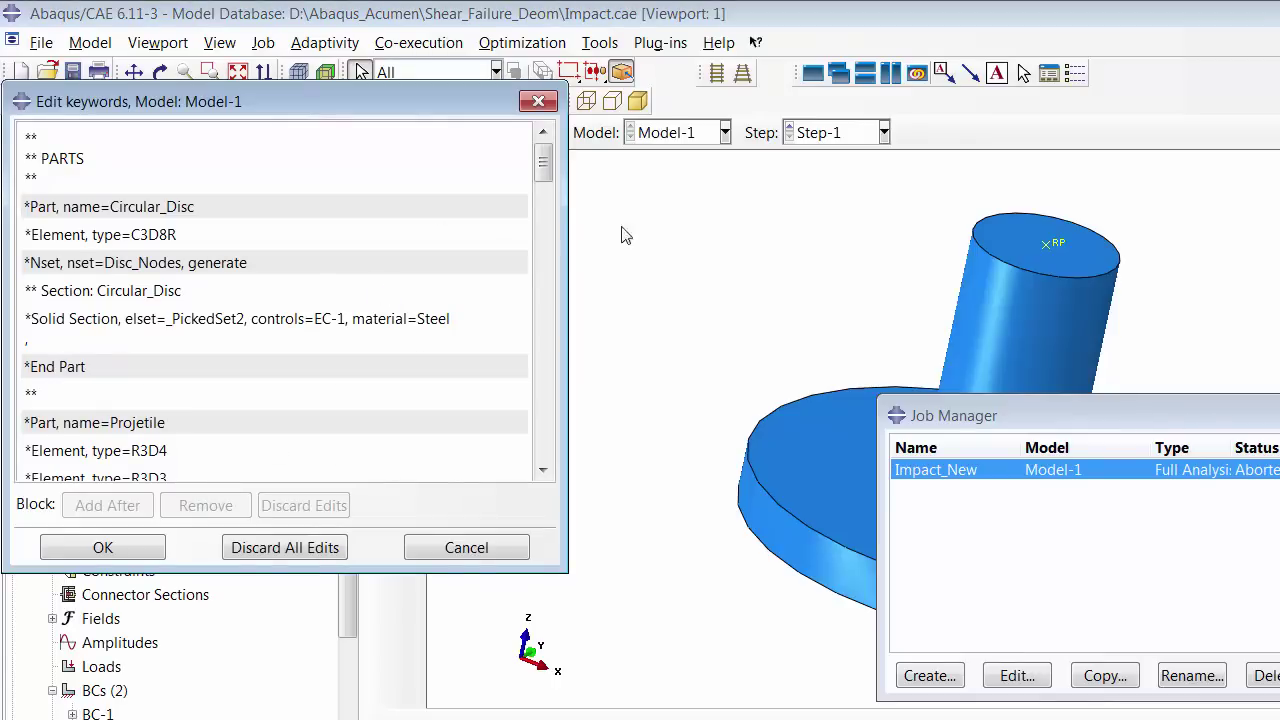
drag(544, 152, 557, 462)
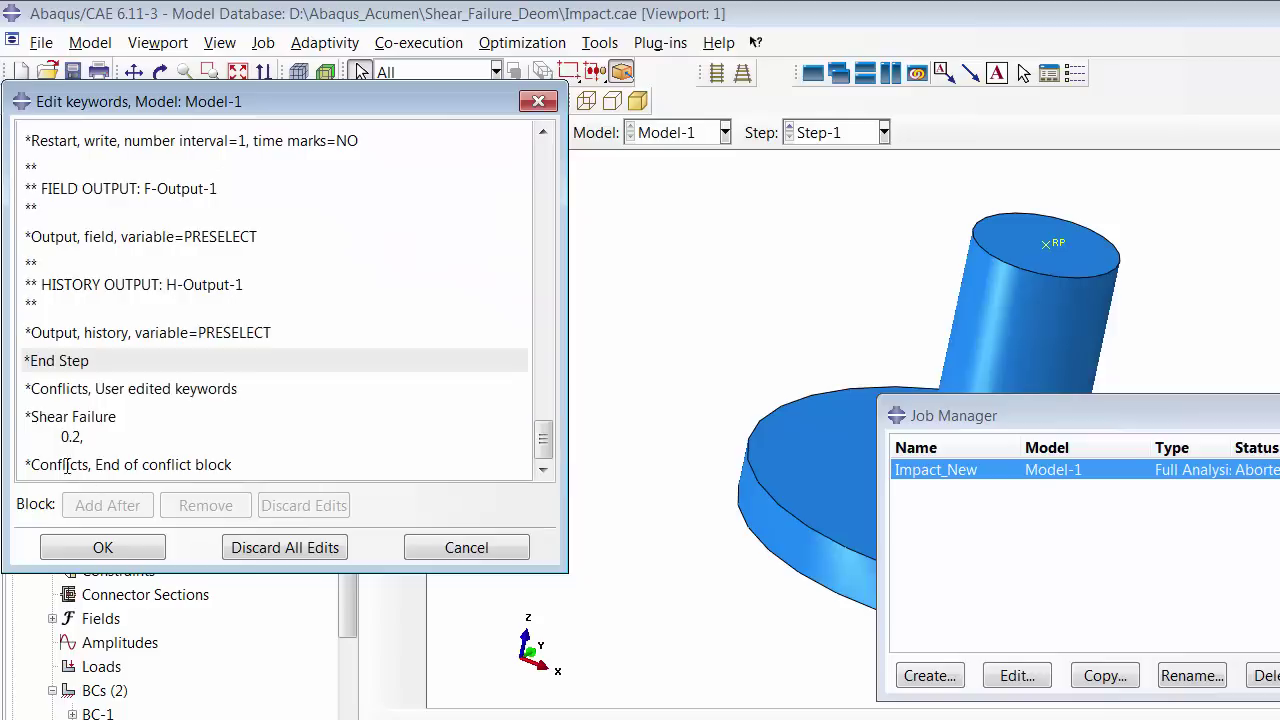
drag(26, 414, 90, 438)
key(ctrl+c)
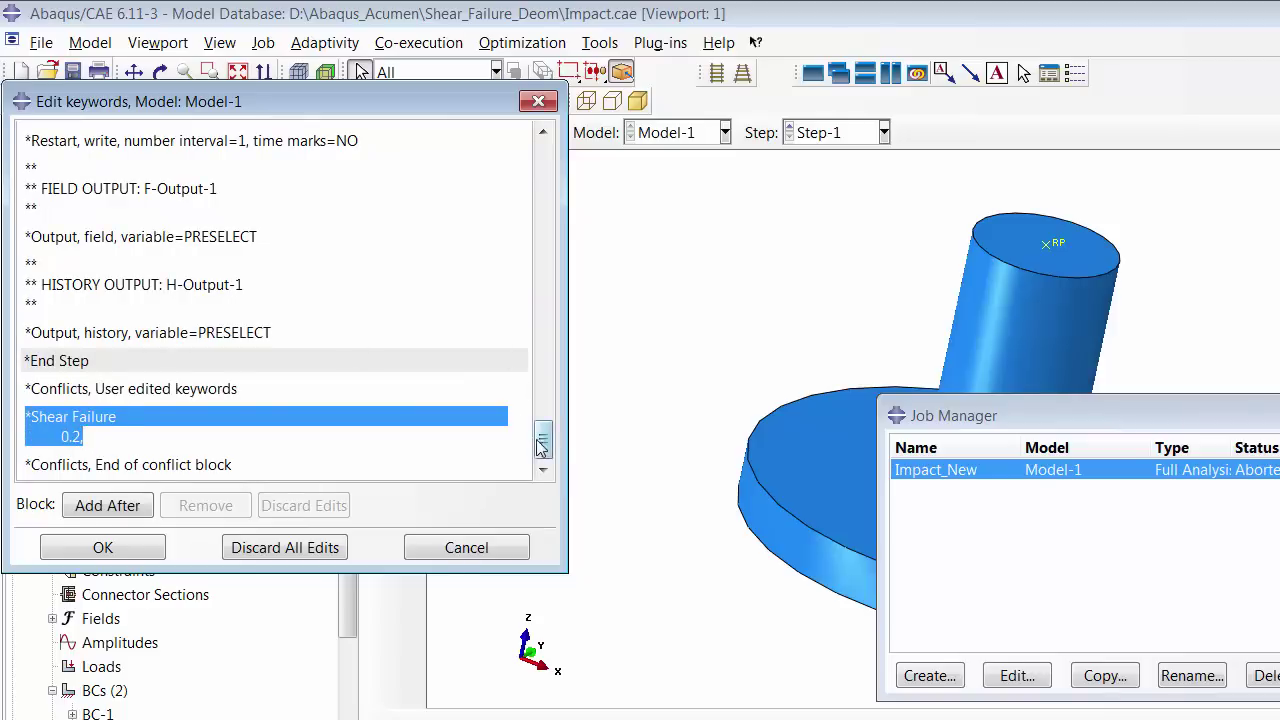
drag(543, 437, 518, 290)
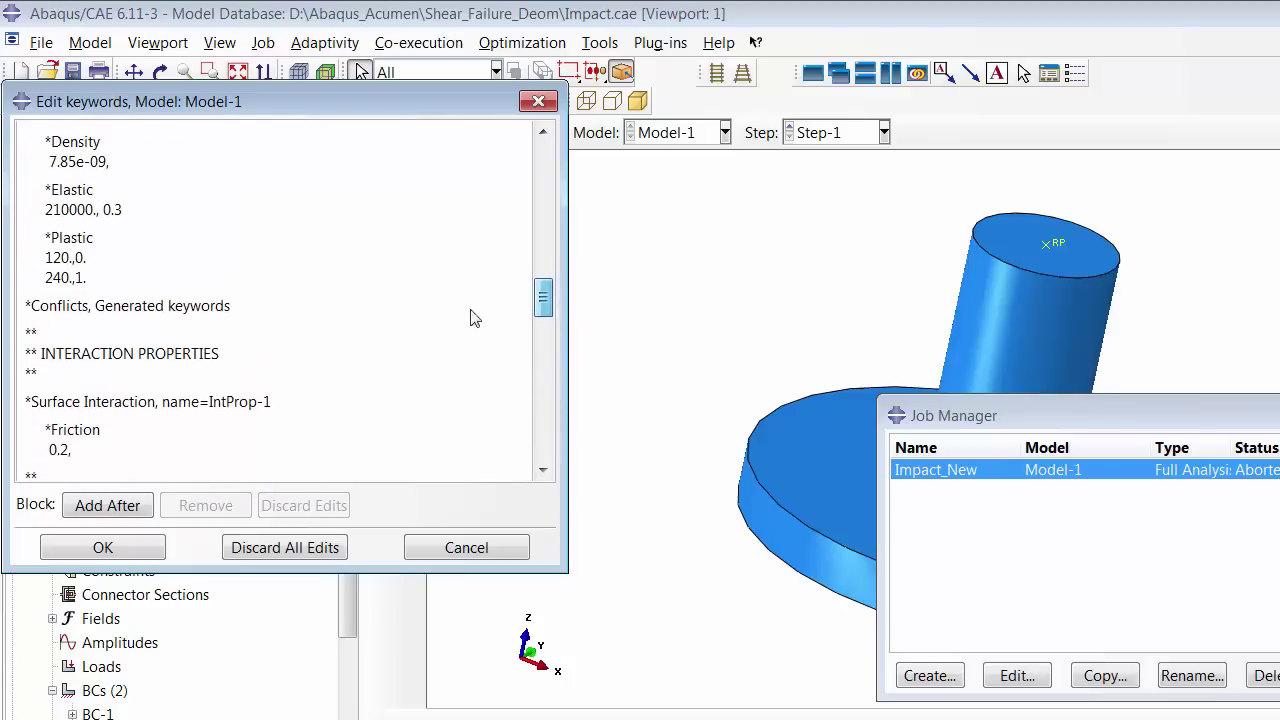
click(107, 505)
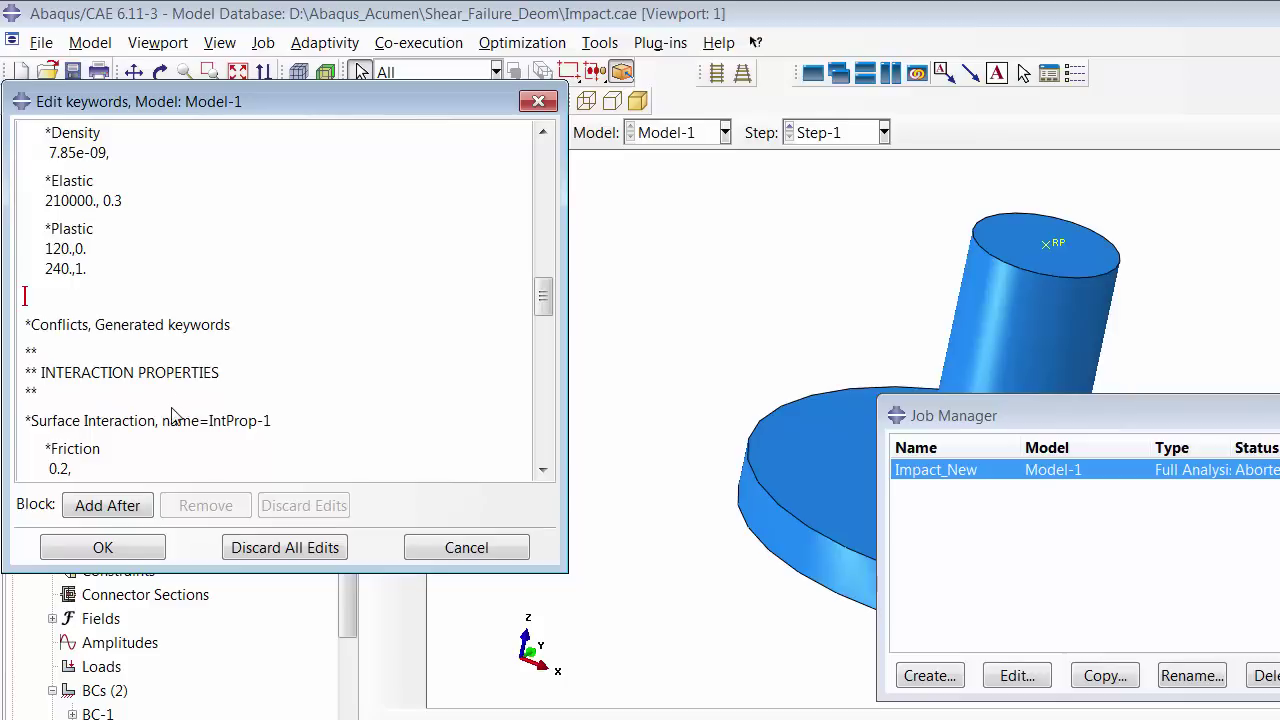
key(ctrl+v)
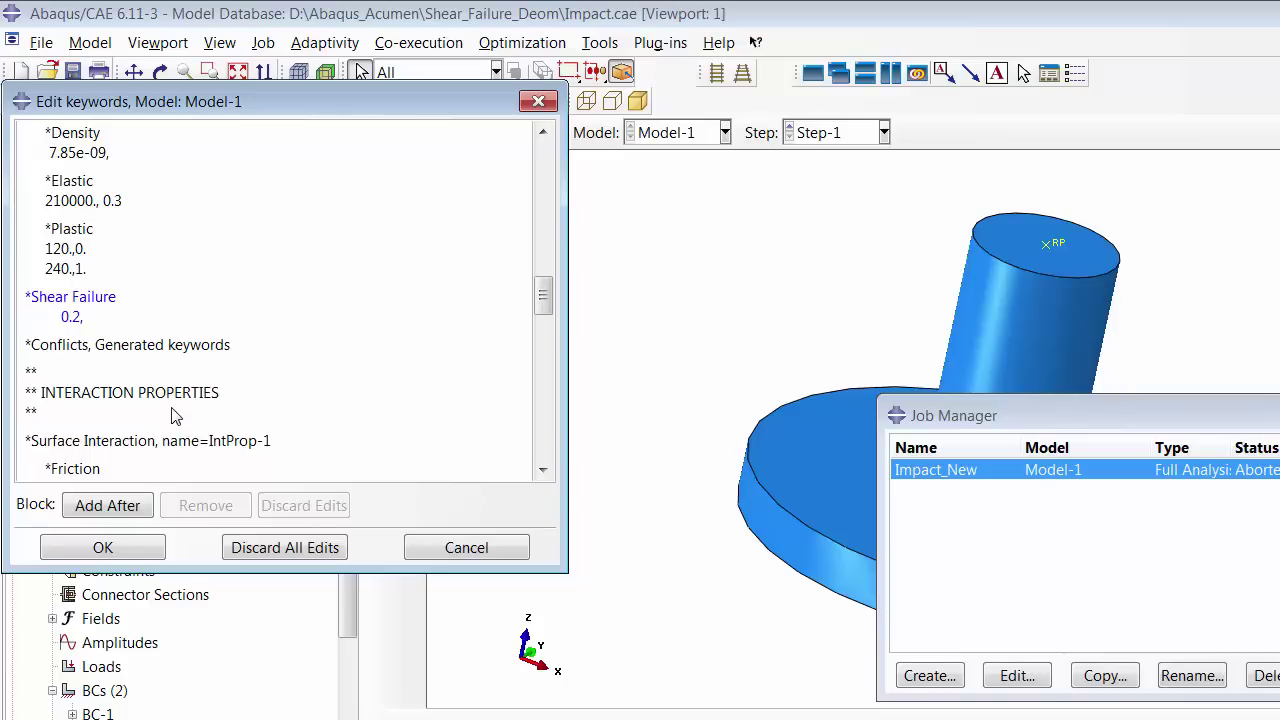
- Delete the conflict marker lines and duplicate *Shear Failure block, and accept the edits
click(27, 297)
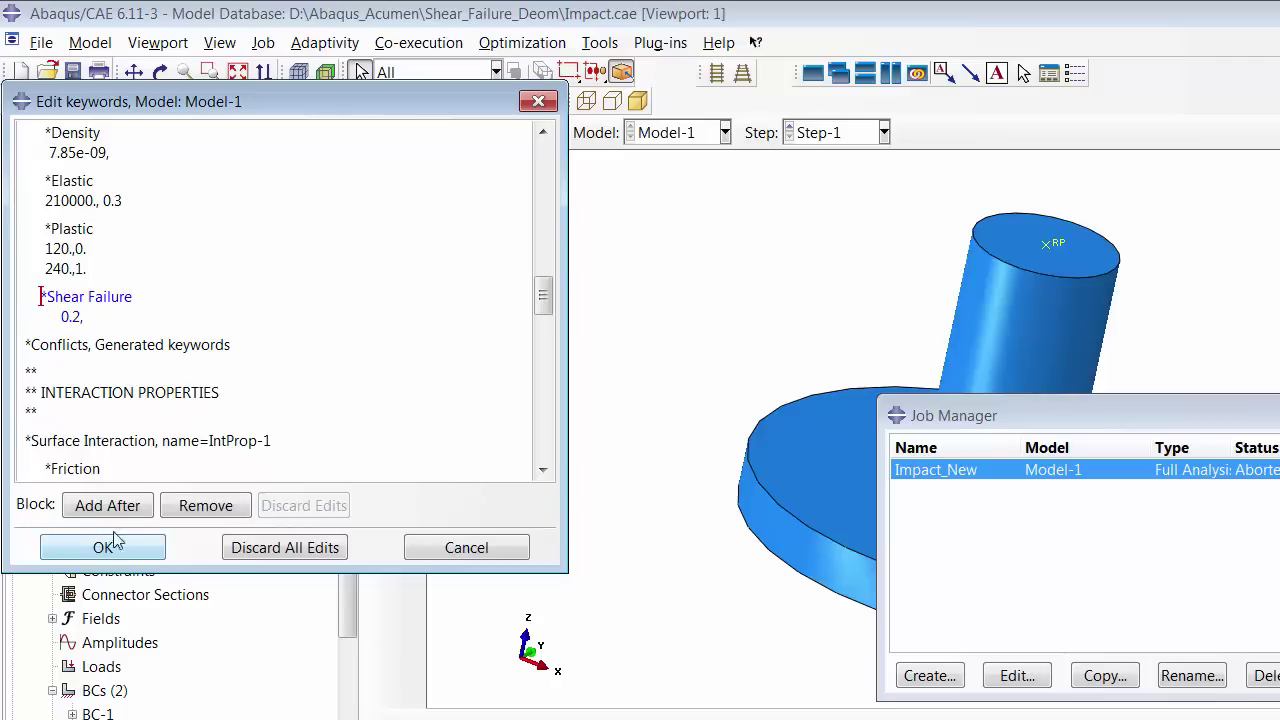
drag(545, 300, 545, 437)
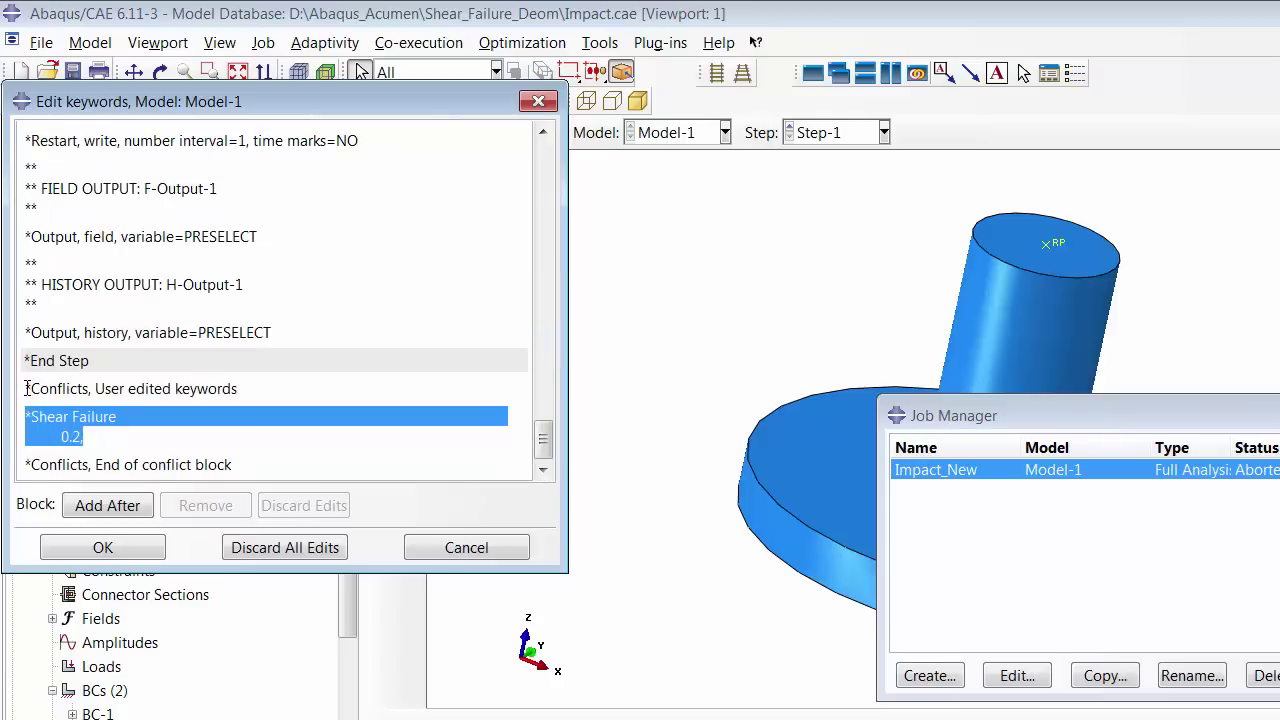
drag(26, 388, 248, 456)
key(Delete)
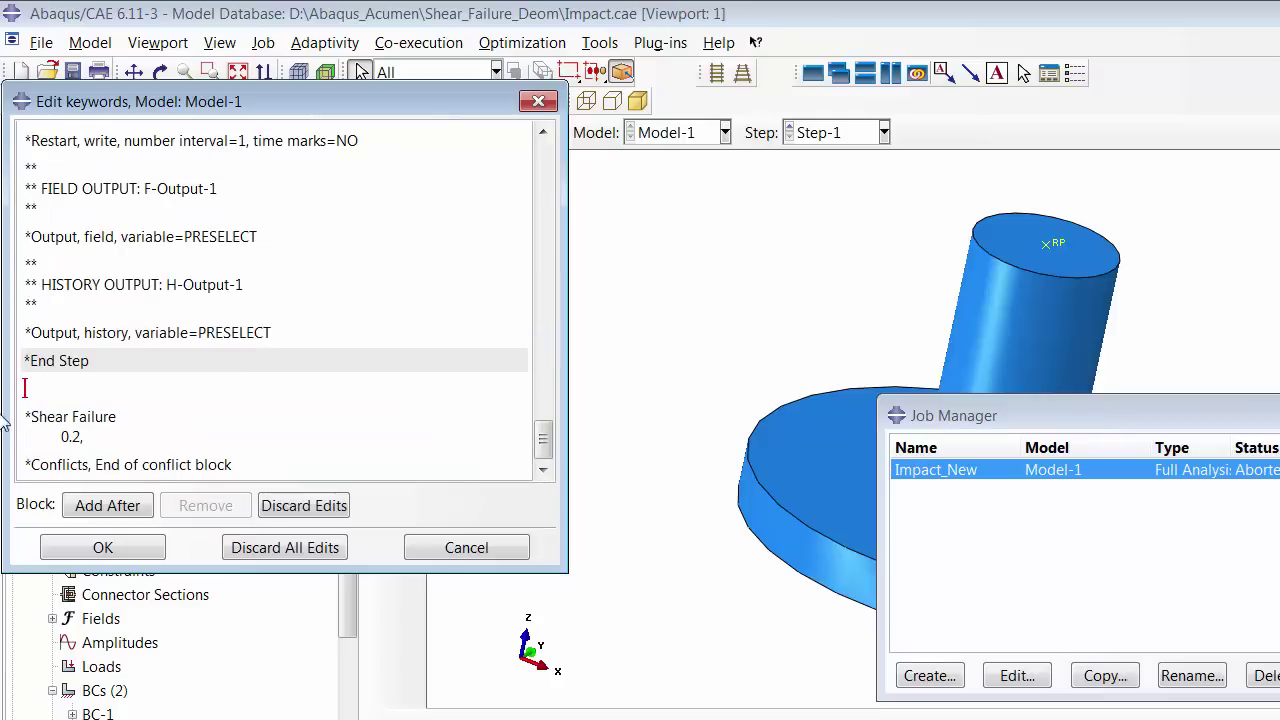
drag(23, 417, 240, 466)
key(Delete)
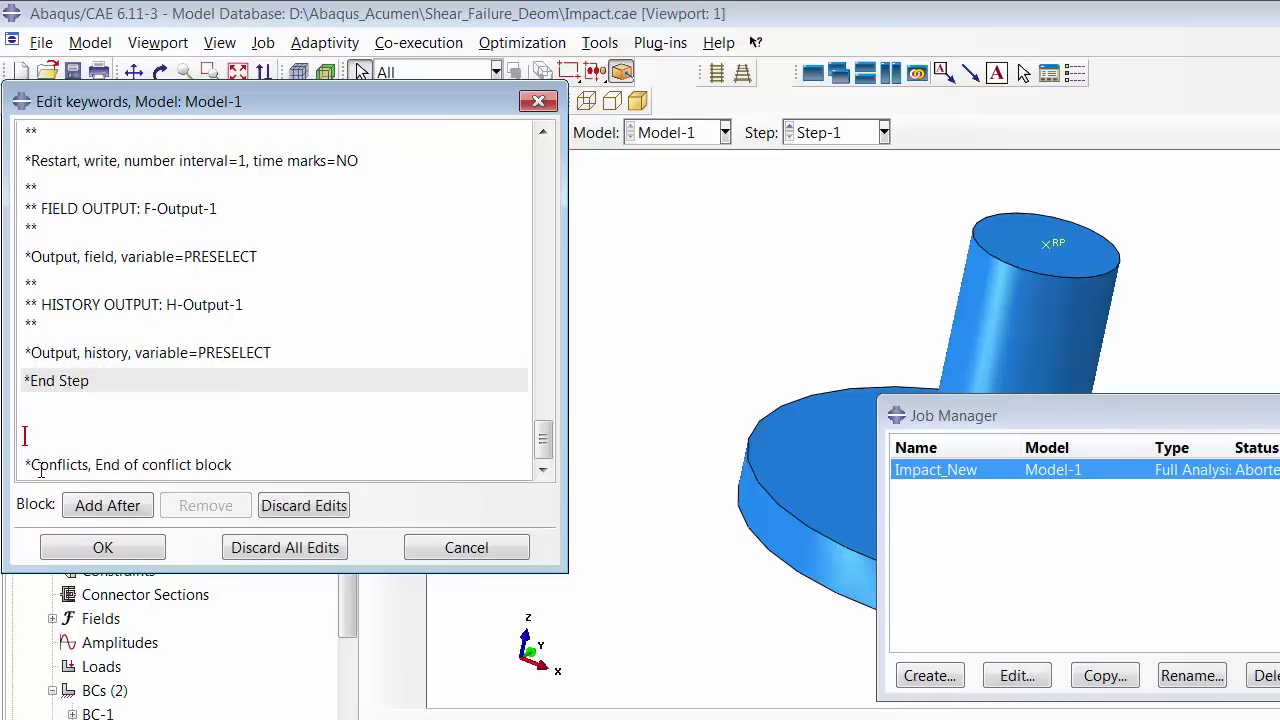
drag(26, 463, 240, 464)
key(Delete)
click(103, 547)
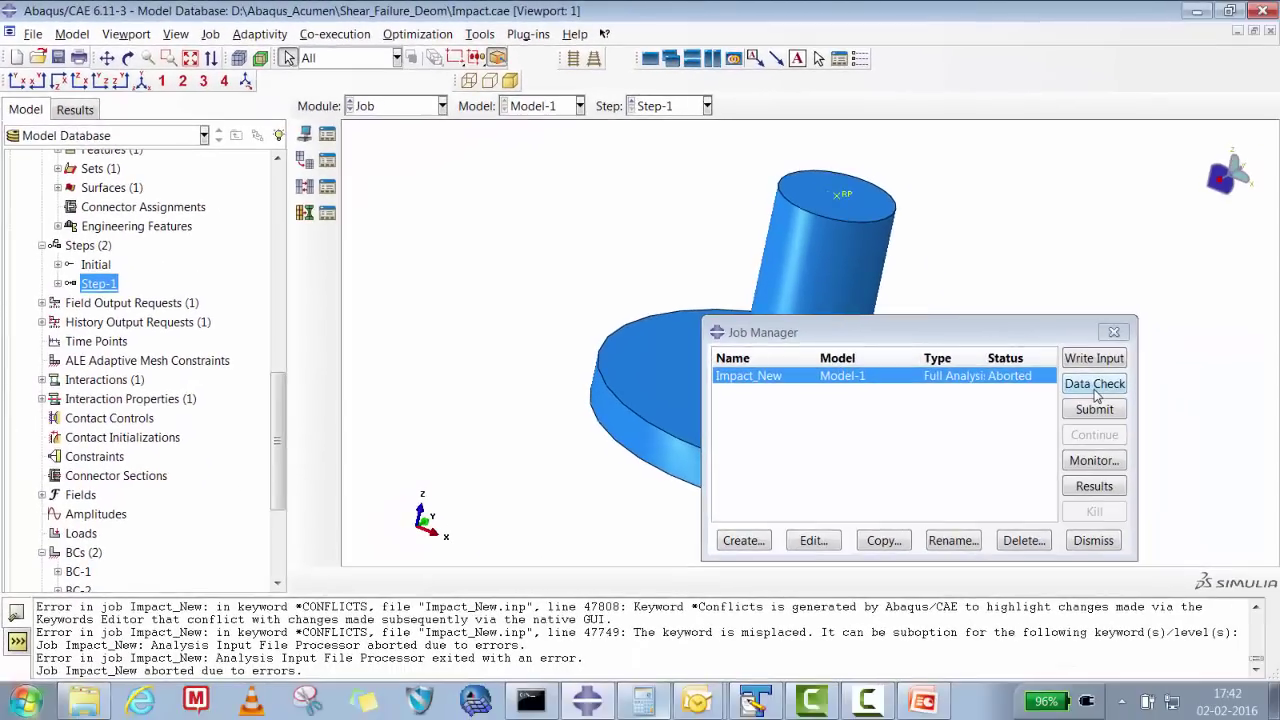
- Resubmit Impact_New, overwriting the old job files
click(1279, 511)
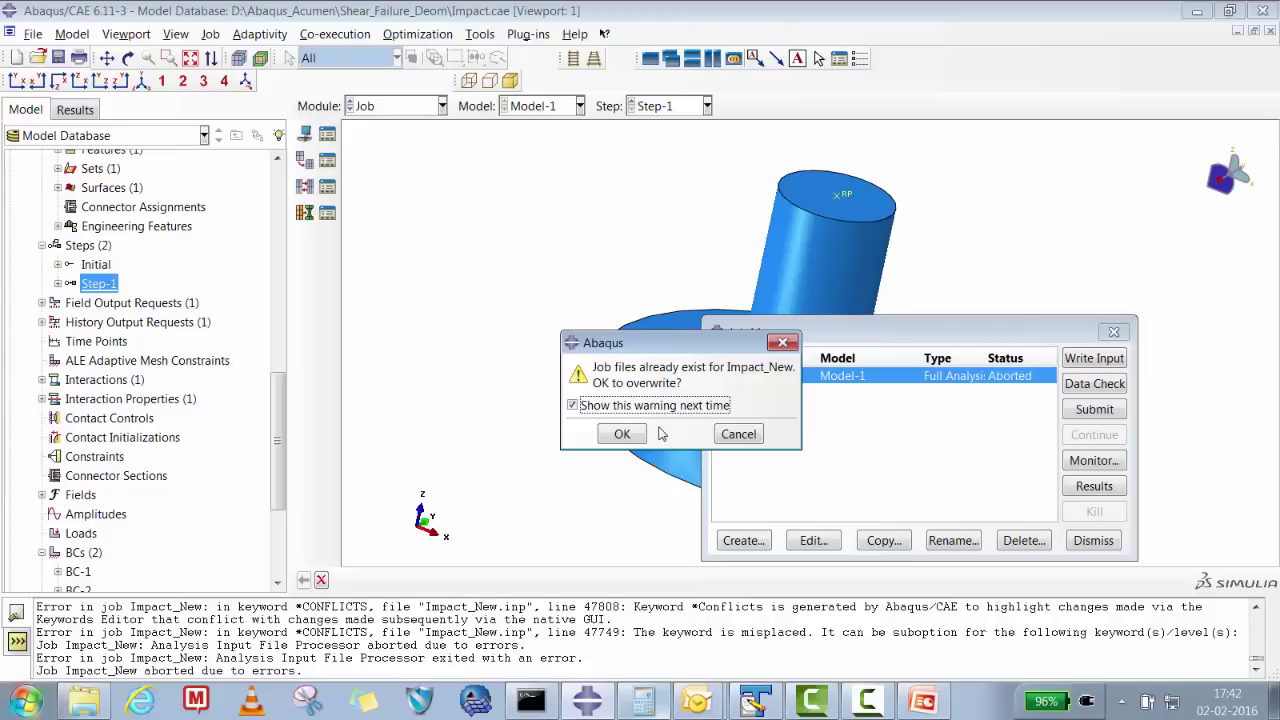
click(738, 436)
click(1094, 409)
click(618, 434)
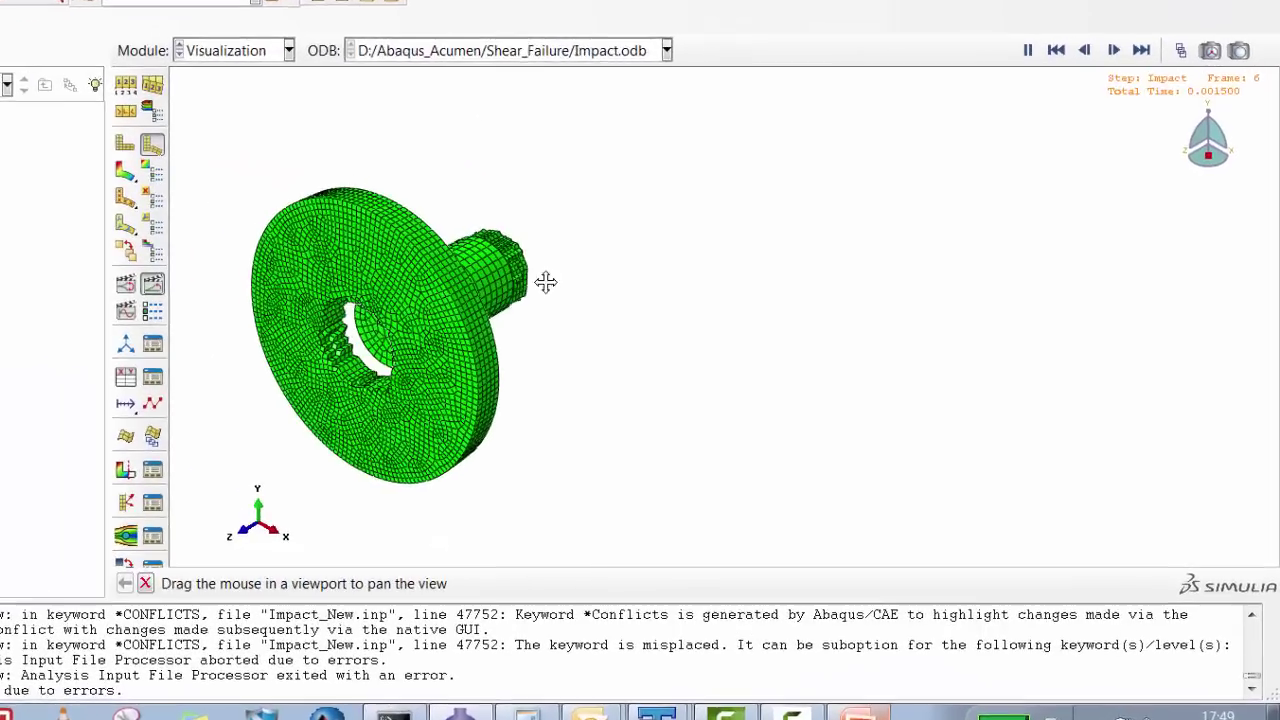
- Plot PEEQ contours on the deformed shape and play the impact animation
click(60, 148)
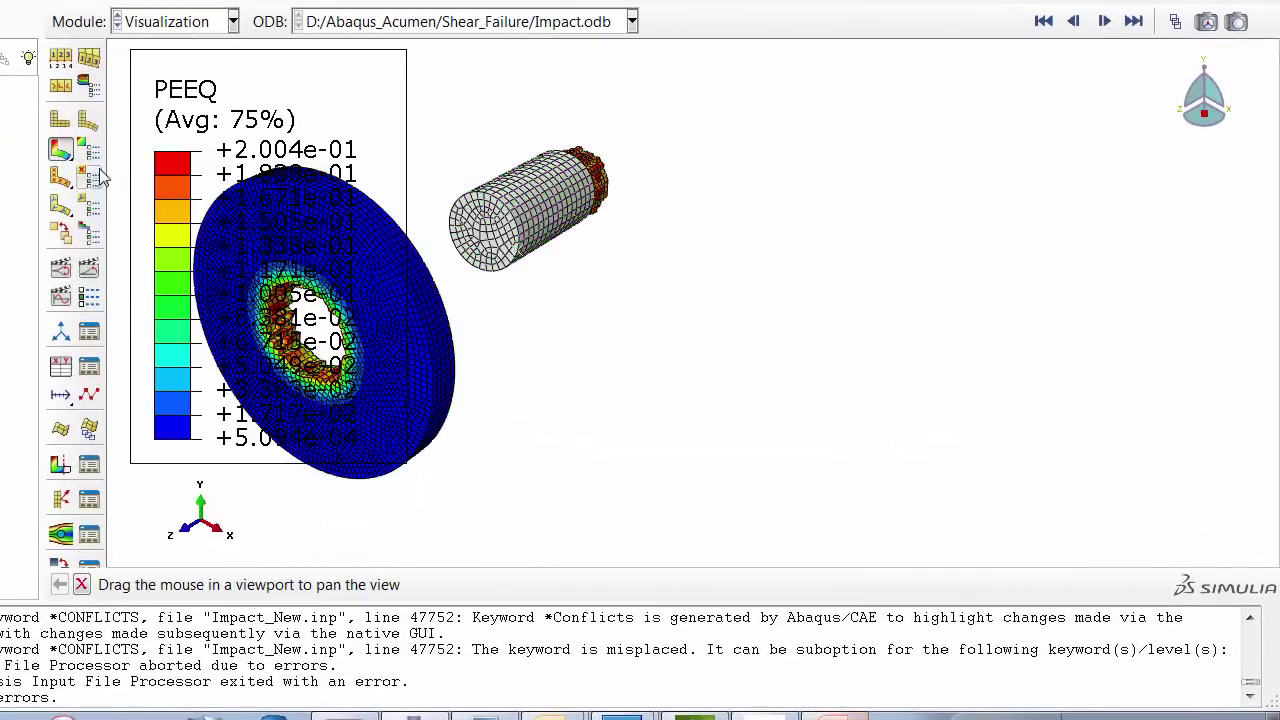
drag(325, 322, 760, 250)
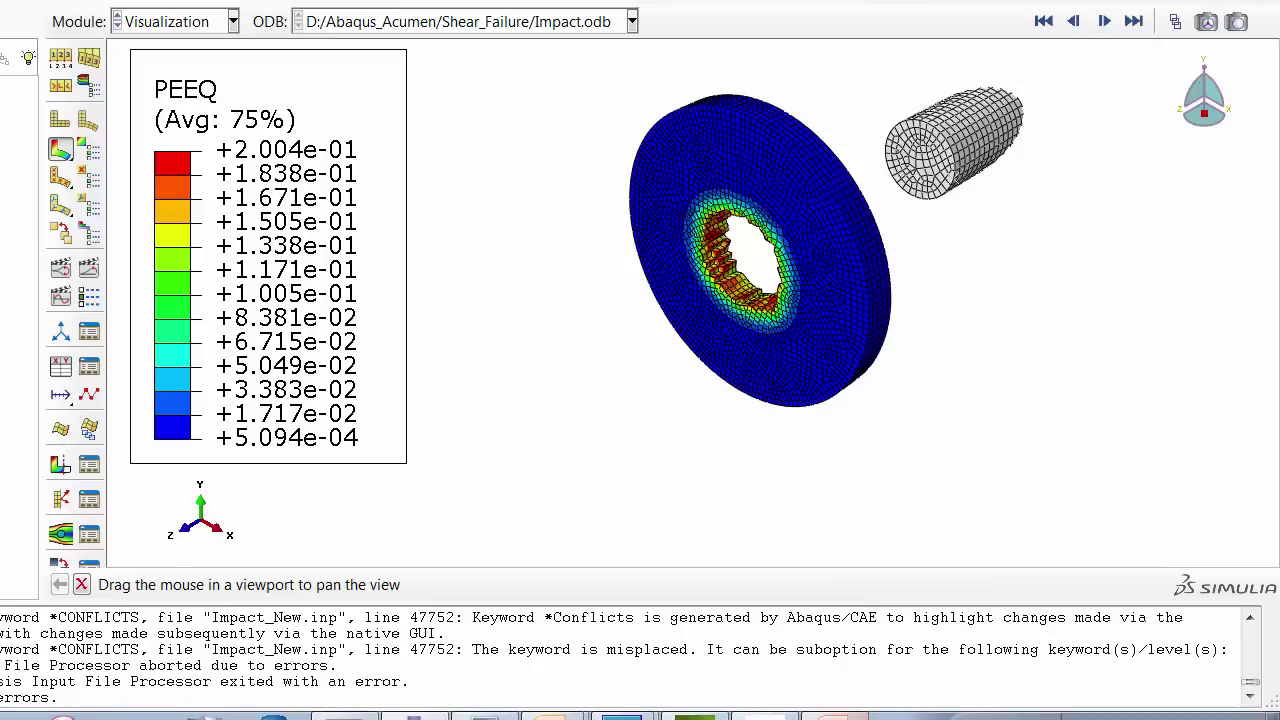
click(87, 270)
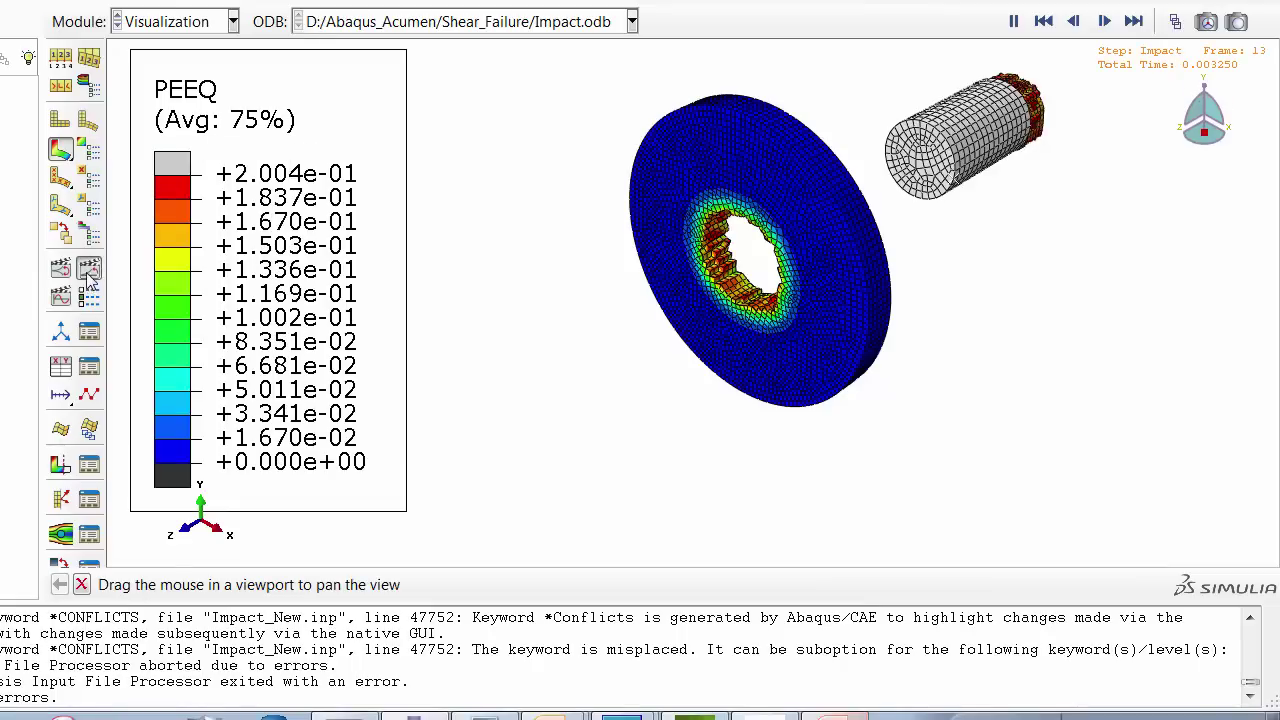
click(88, 277)
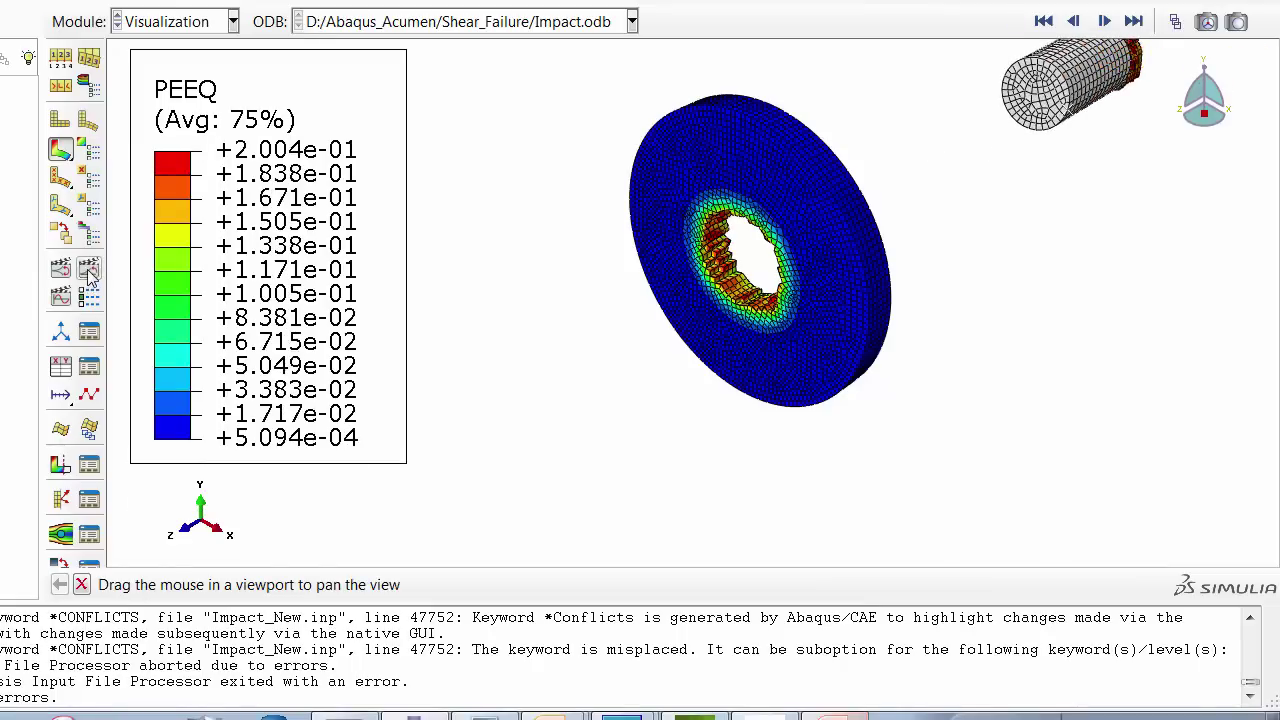
click(88, 270)
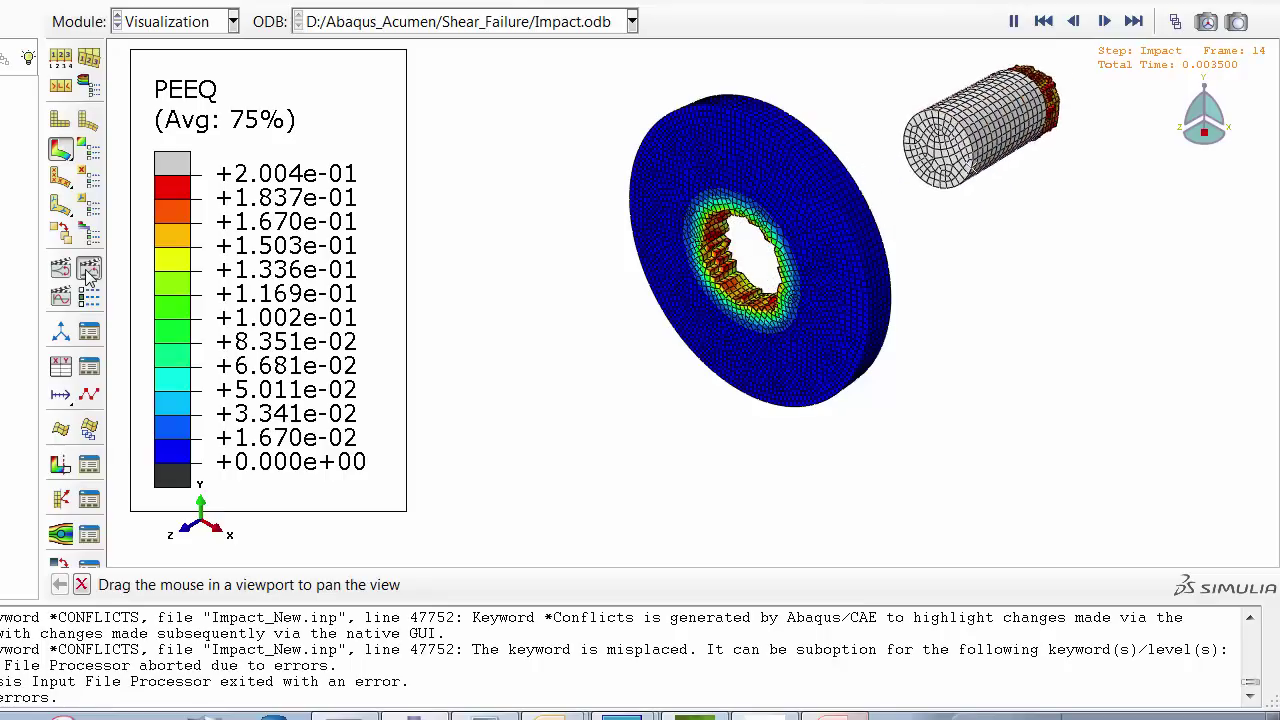
click(88, 277)
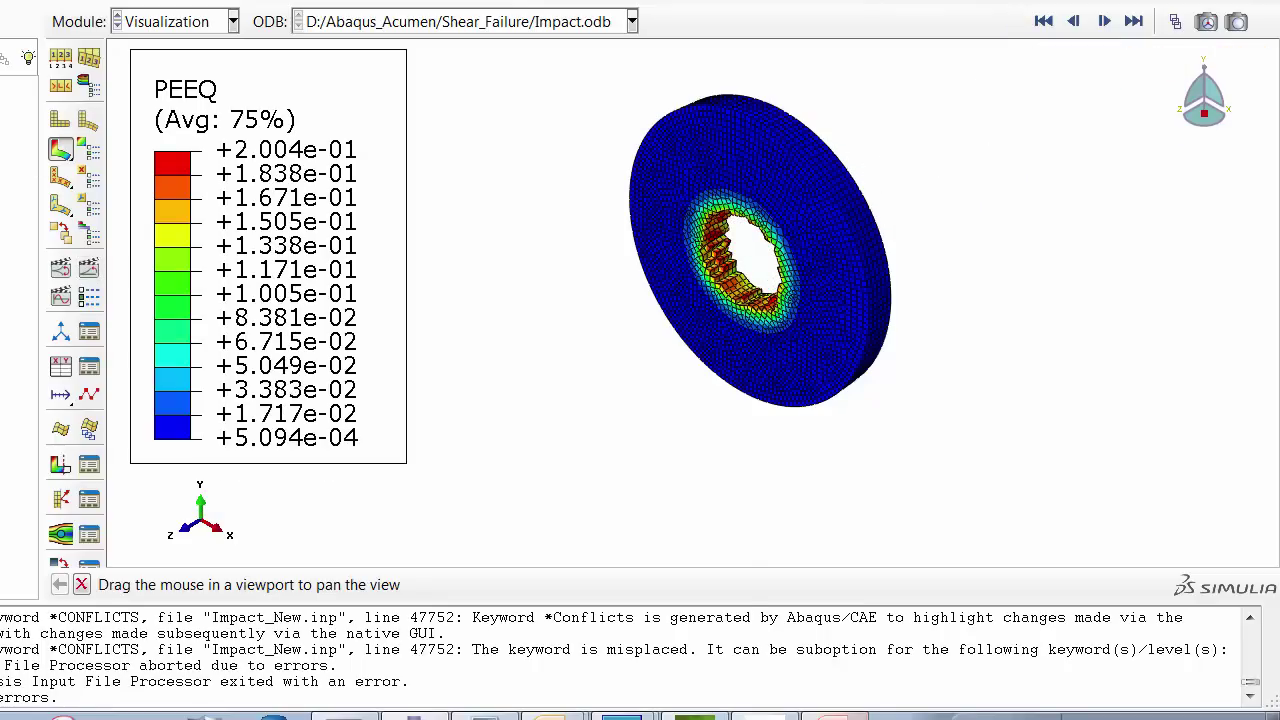
- Rotate the disc to view the perforated hole and replay the impact animation
drag(700, 320, 147, 250)
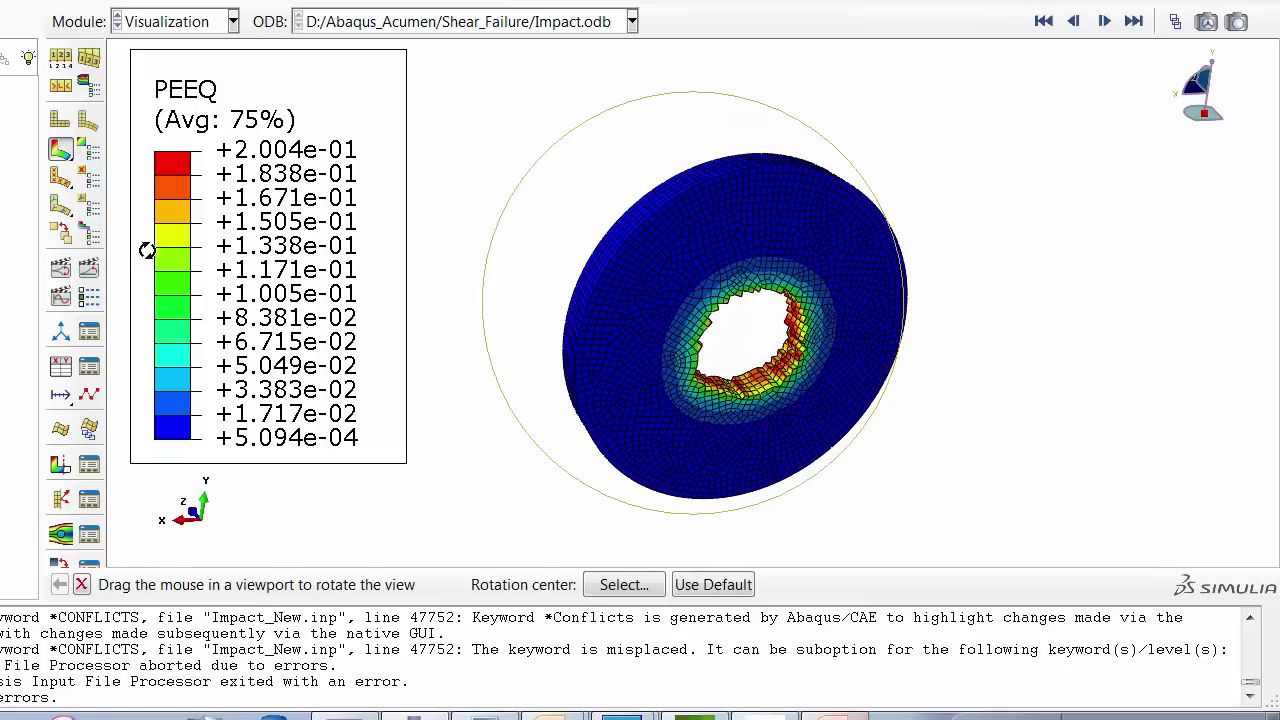
click(89, 268)
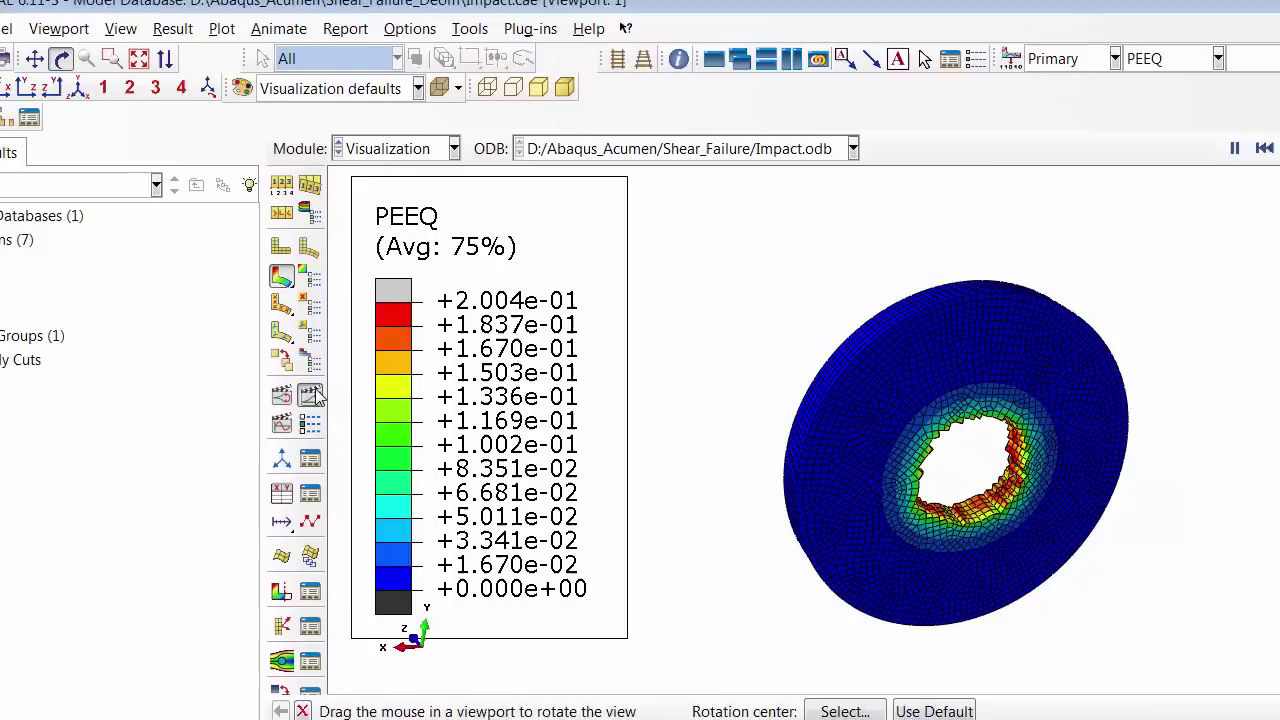
click(336, 408)
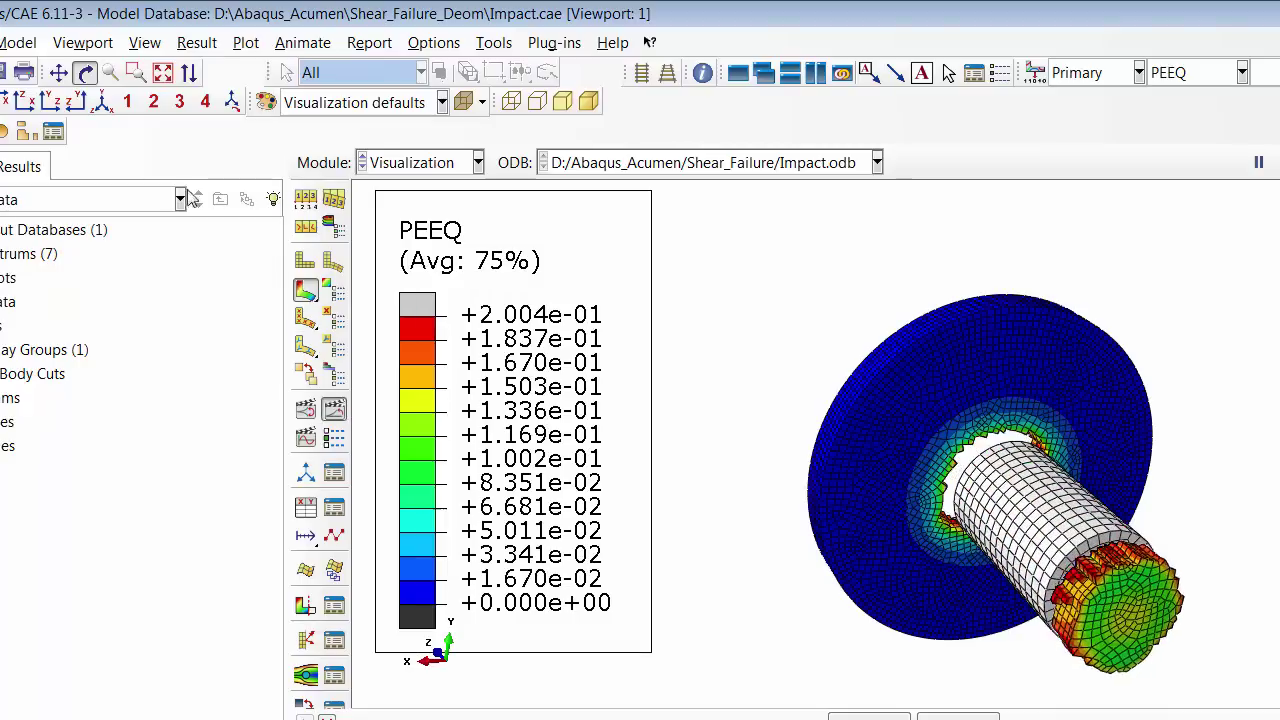
click(85, 72)
drag(748, 408, 1085, 515)
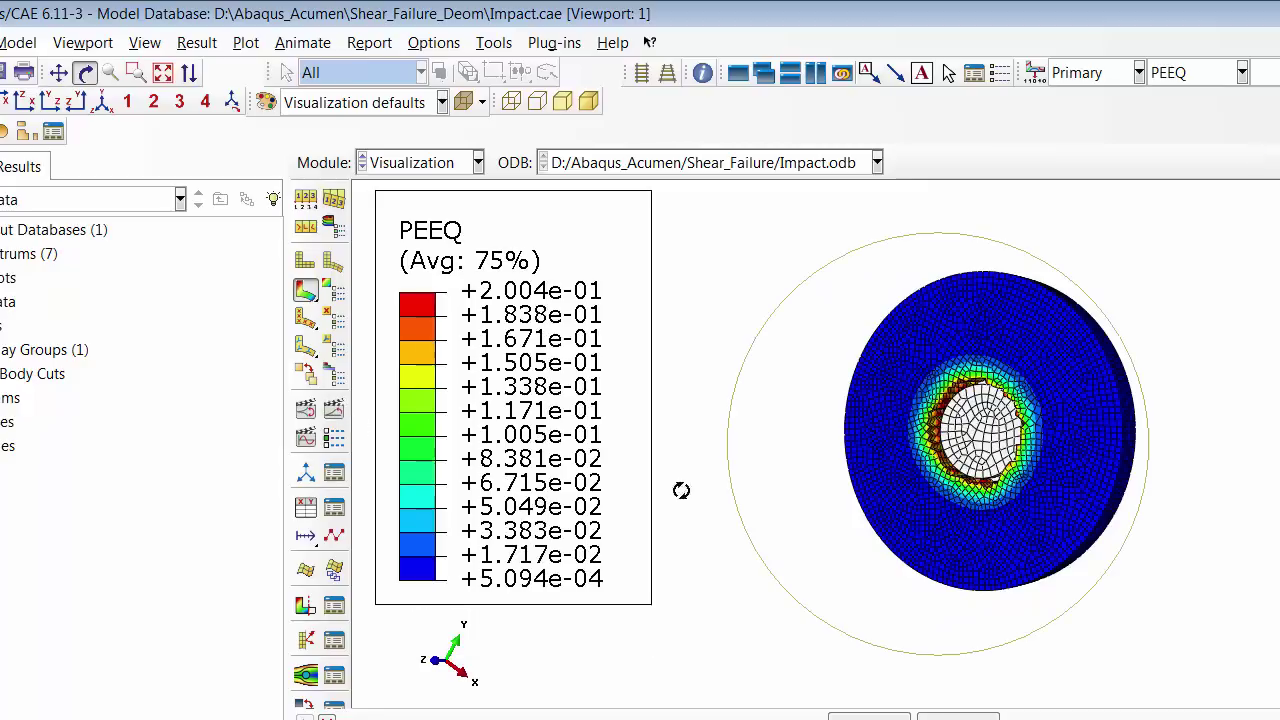
click(334, 416)
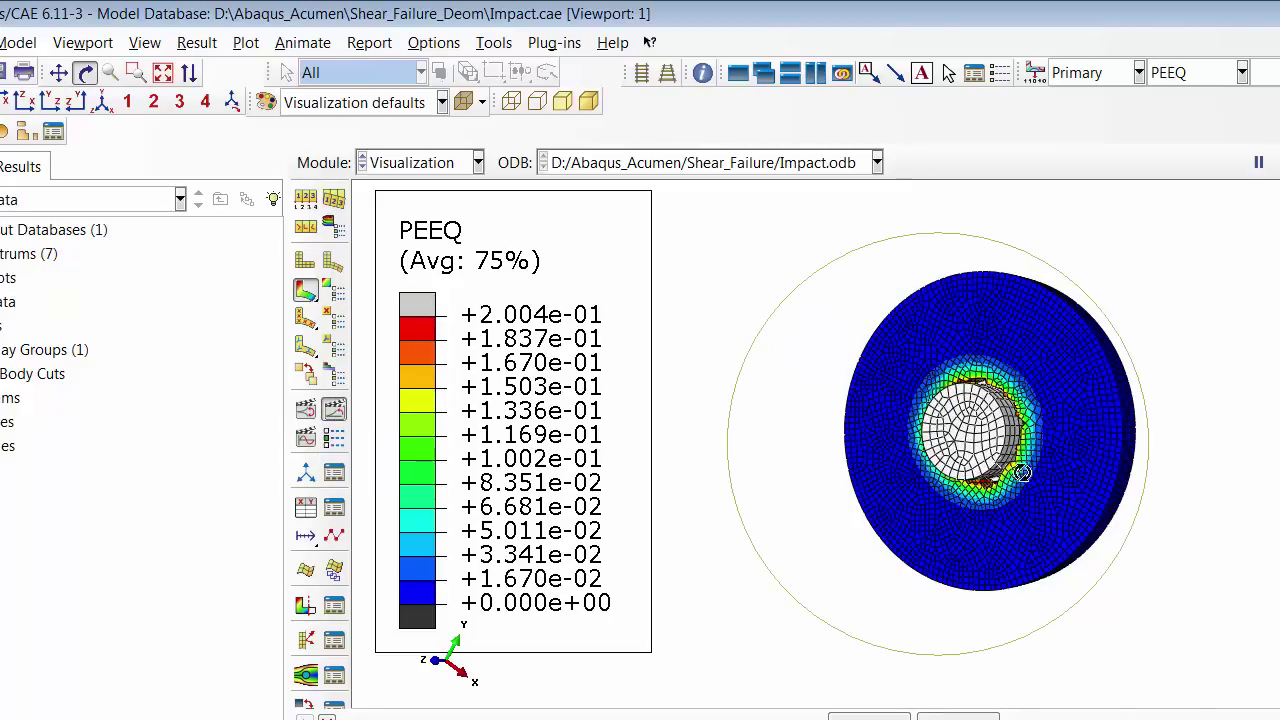
click(381, 166)
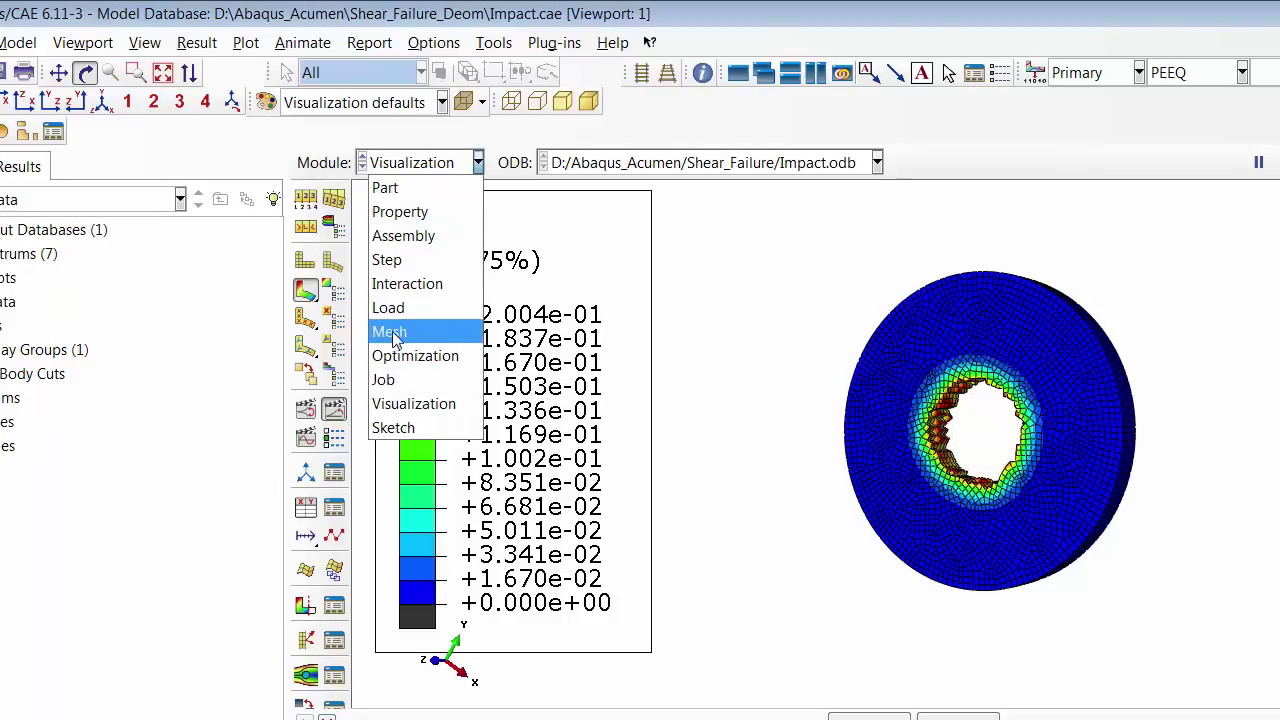
- Switch to the Property module and review Model-1's keywords before closing the editor
click(400, 212)
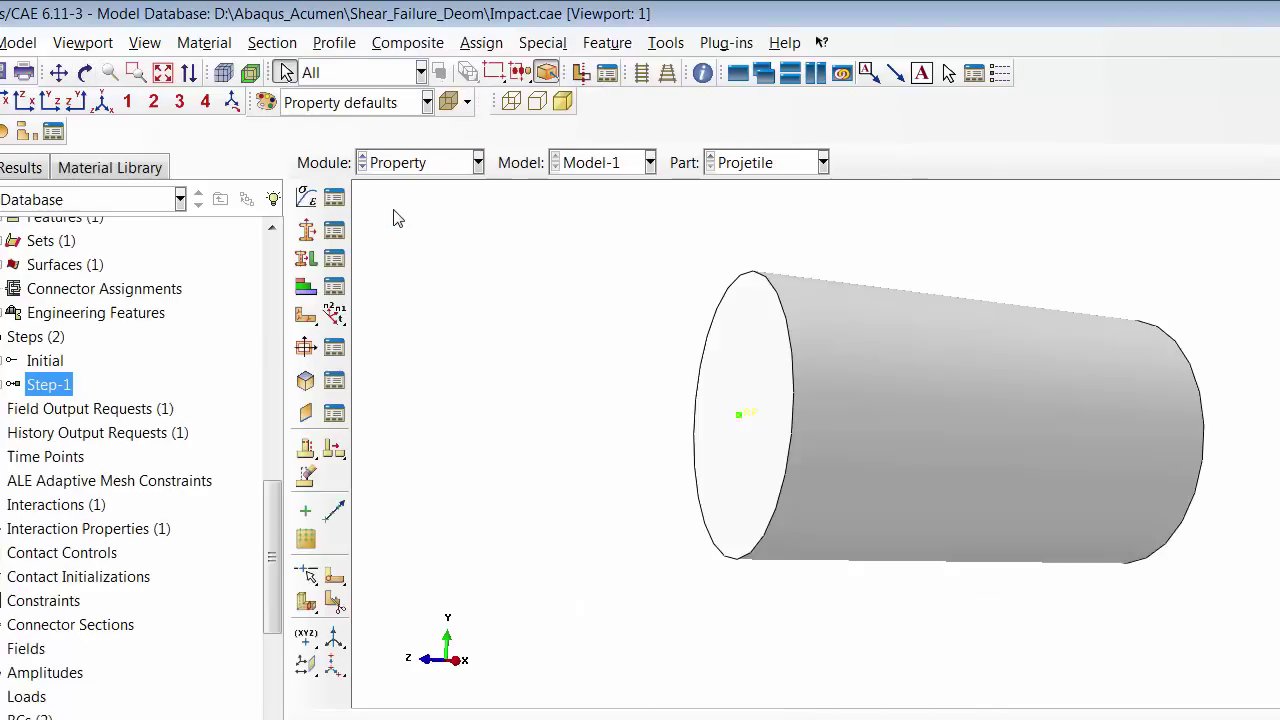
click(22, 44)
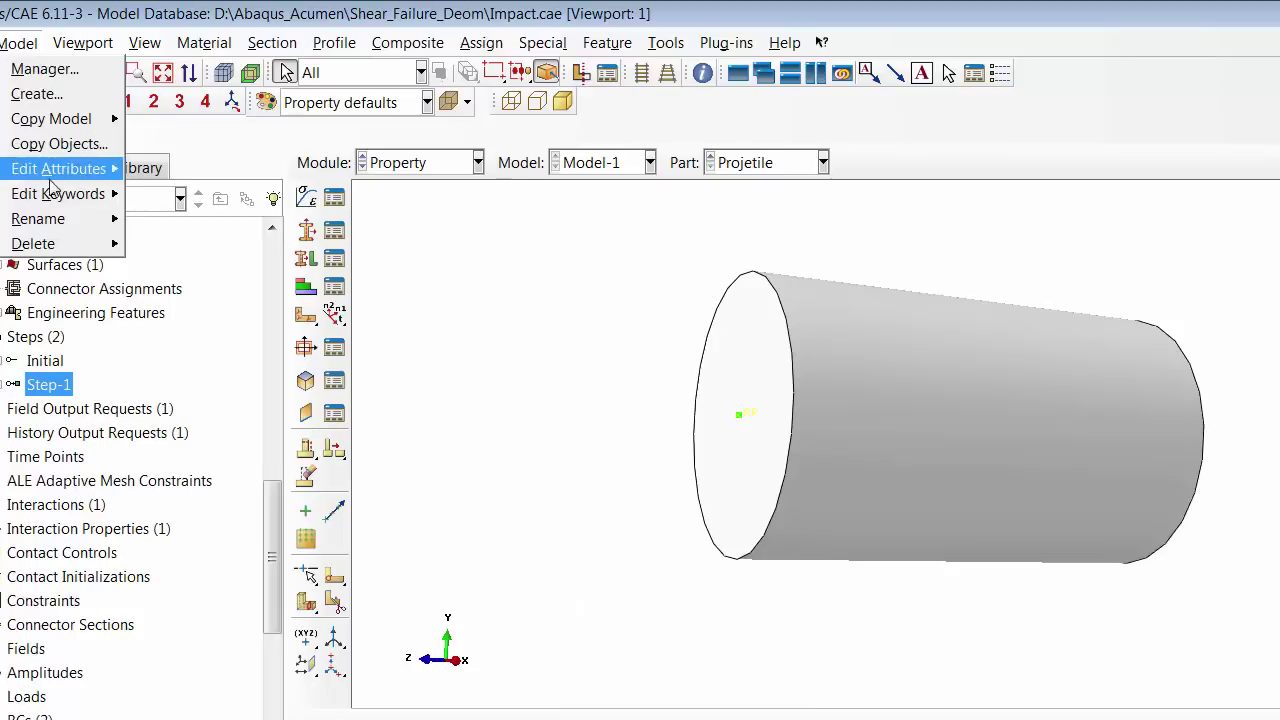
mouse_move(75, 194)
click(165, 203)
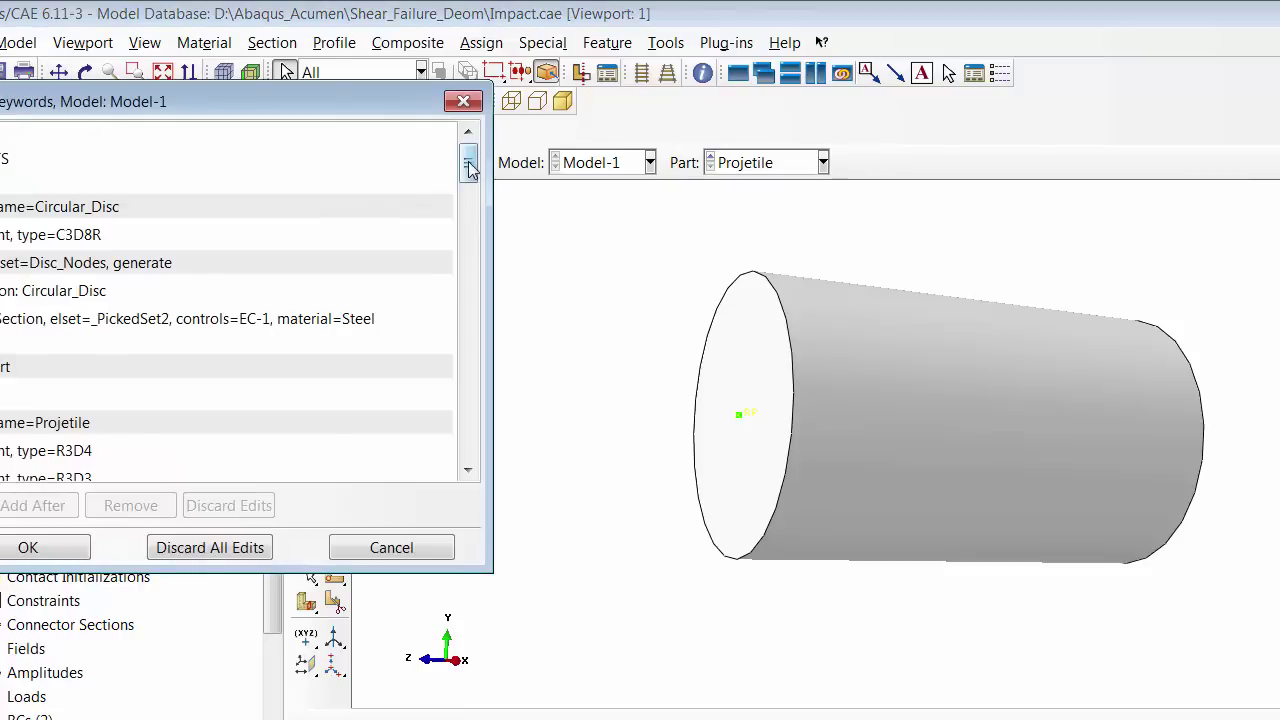
drag(467, 167, 455, 296)
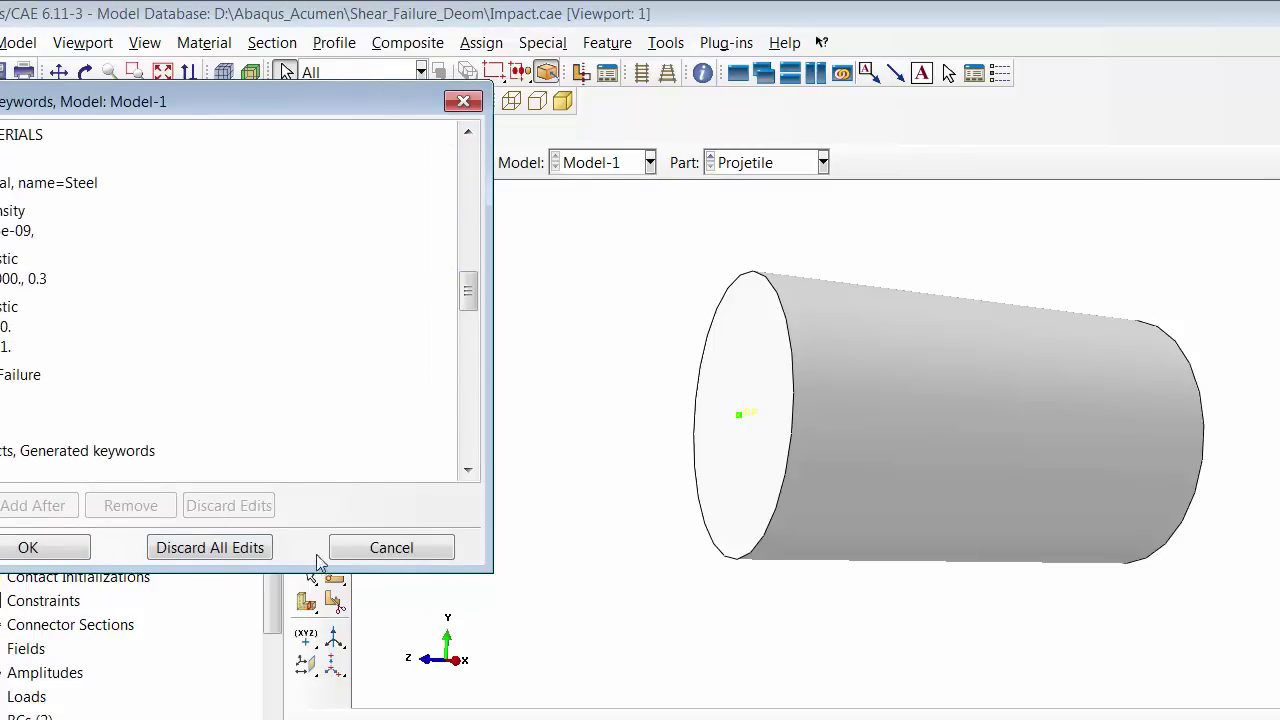
click(68, 552)
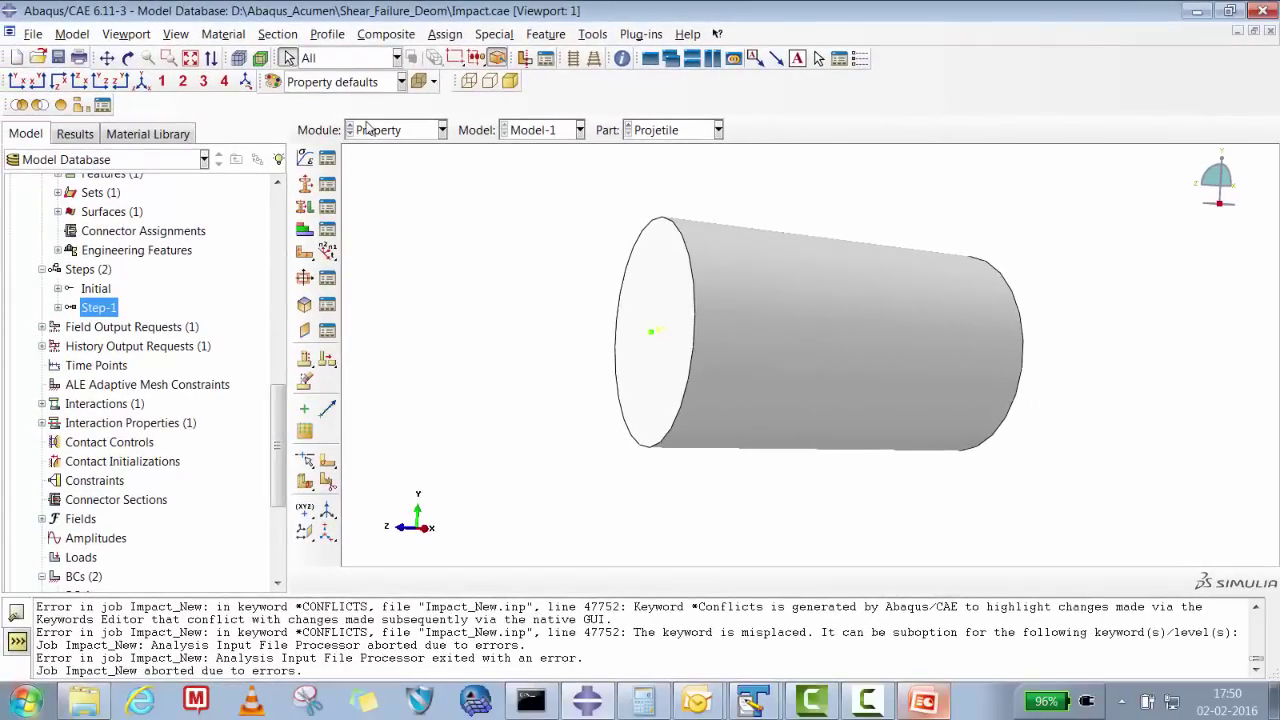
- Switch to the Mesh module and start assigning element types to the Projetile part
click(386, 168)
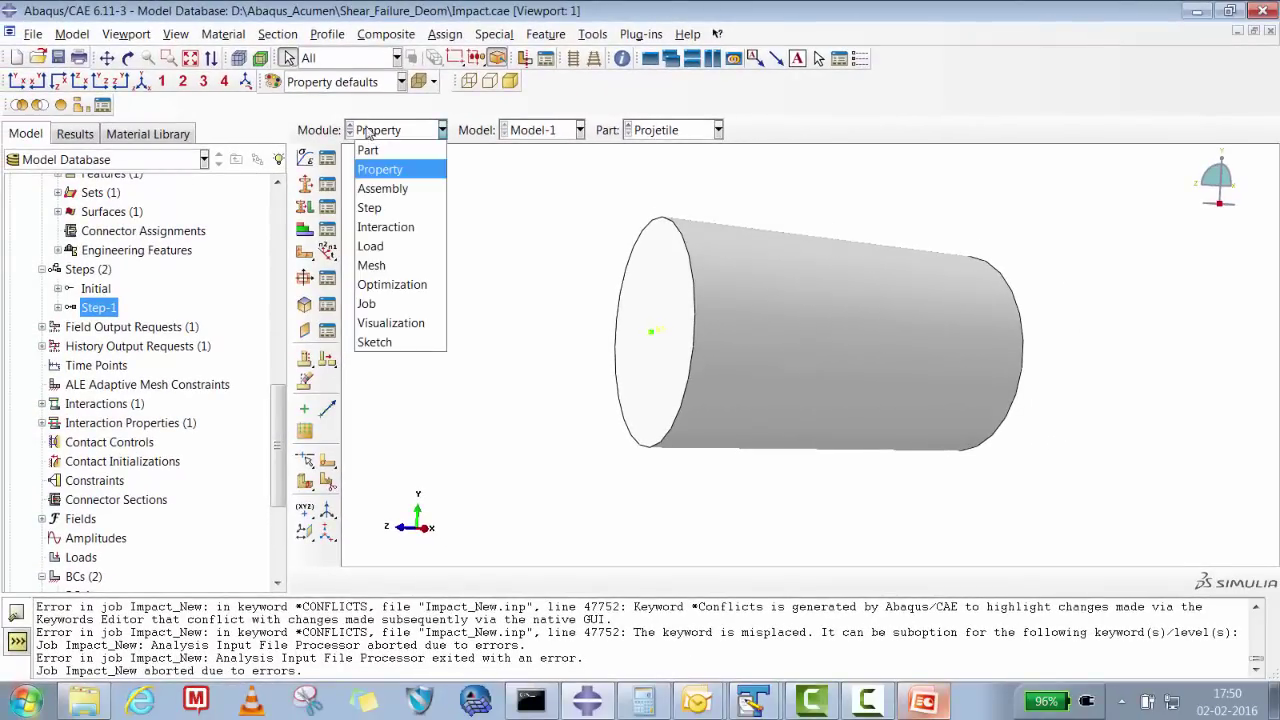
click(370, 265)
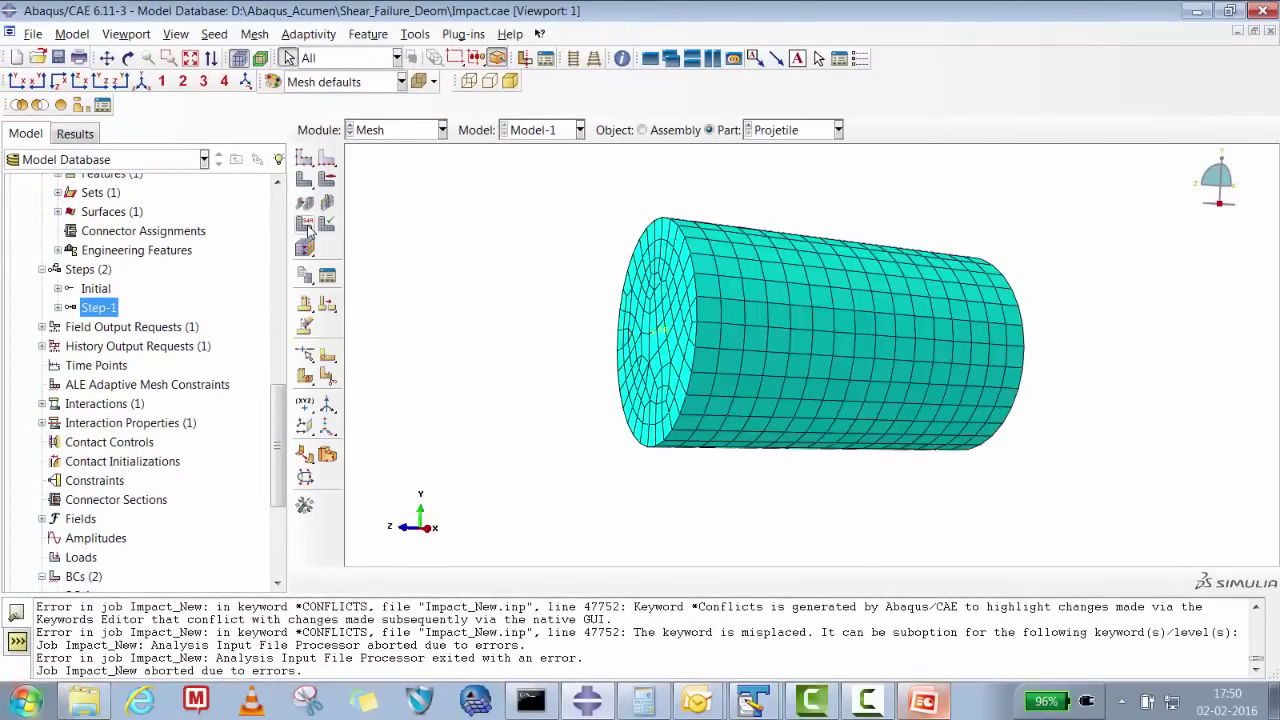
click(305, 224)
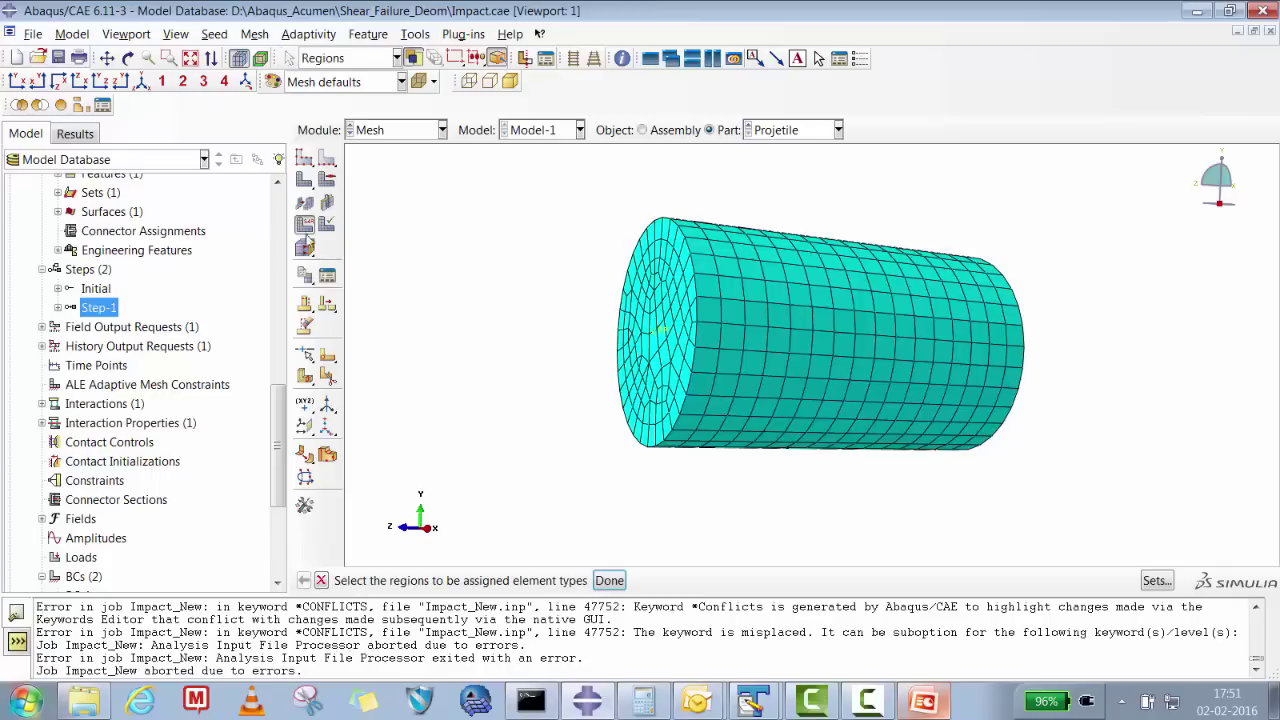